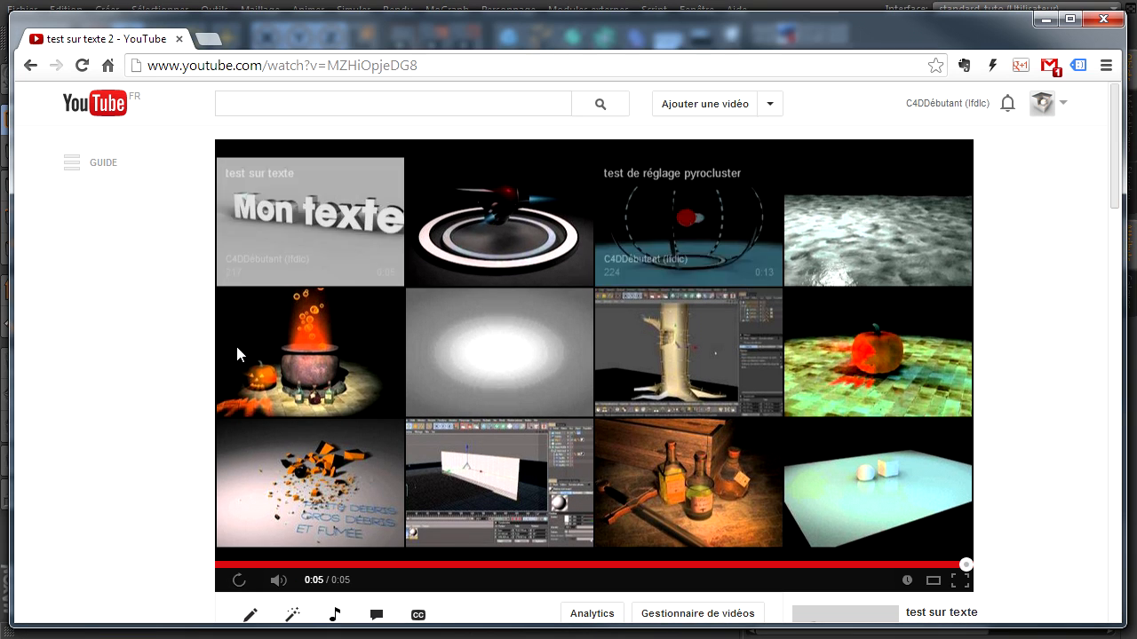
# Play the "test sur texte 2" video up to the forming letters, and read its description and comments
pyautogui.click(234, 580)
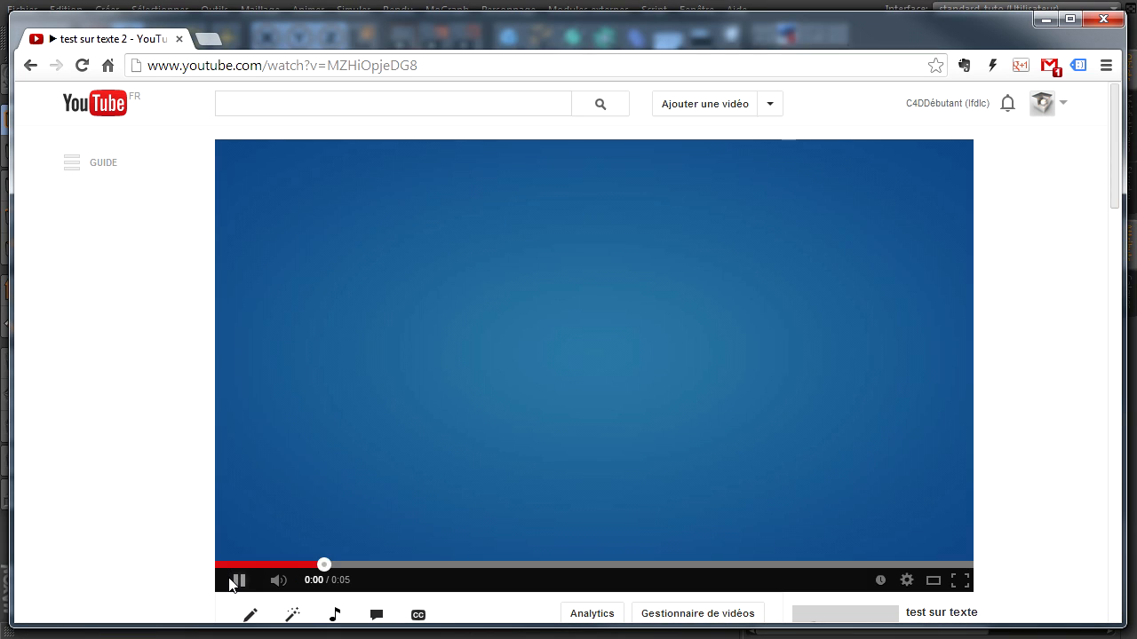
pyautogui.scroll(-1, 135, 508)
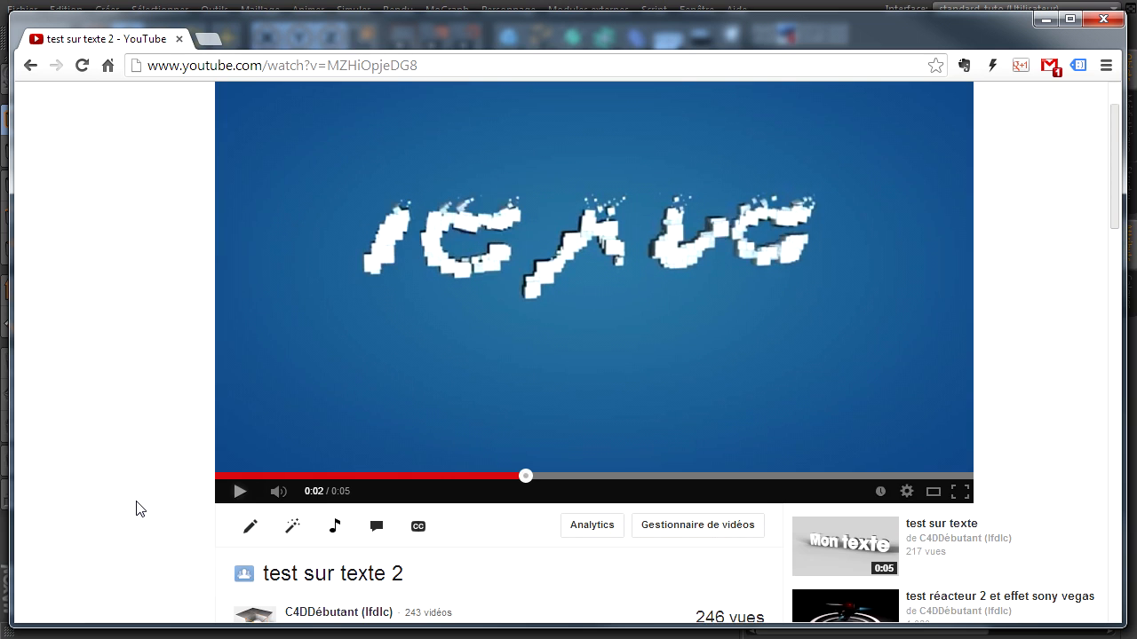
pyautogui.scroll(-1, 136, 508)
pyautogui.click(471, 593)
pyautogui.scroll(-2, 133, 503)
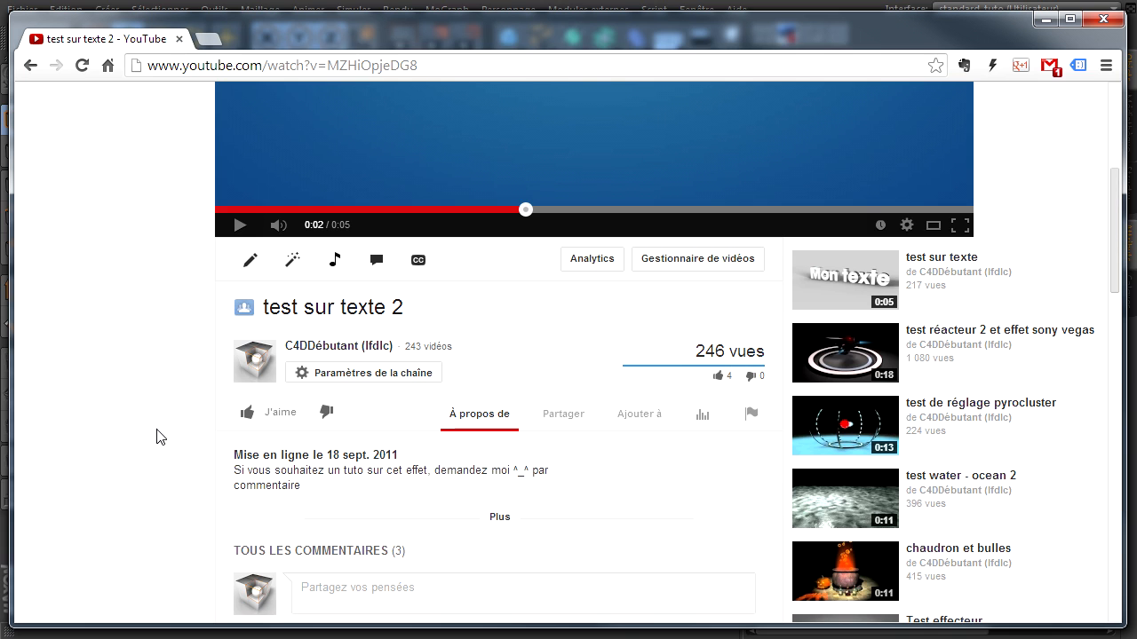
pyautogui.scroll(1, 156, 434)
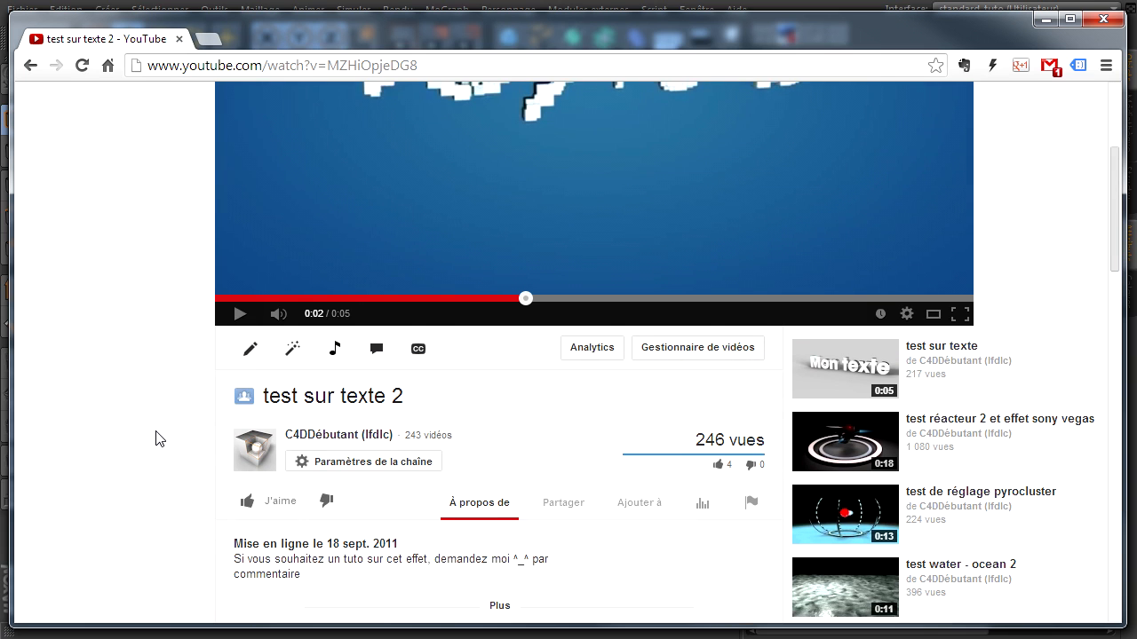
pyautogui.scroll(-1, 156, 435)
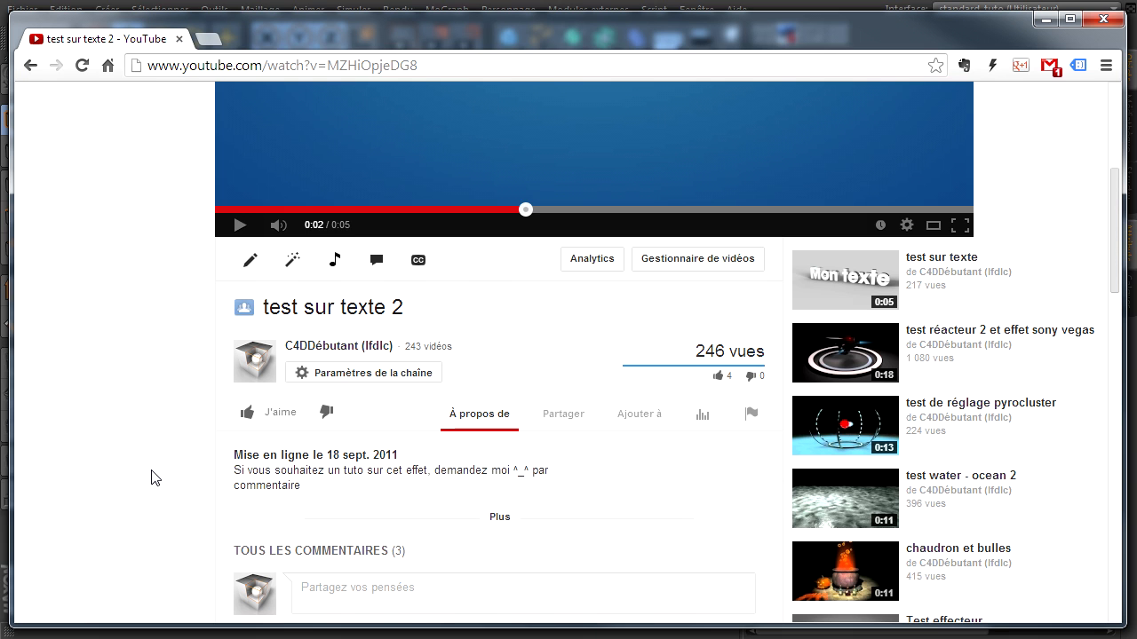
pyautogui.scroll(-4, 151, 478)
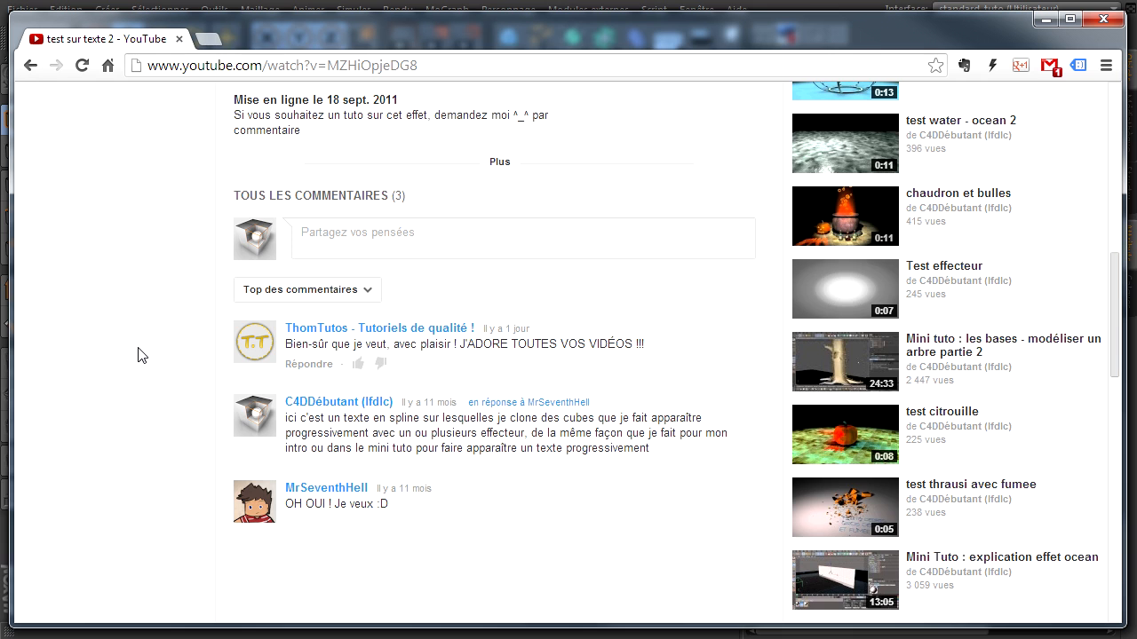
pyautogui.scroll(8, 139, 355)
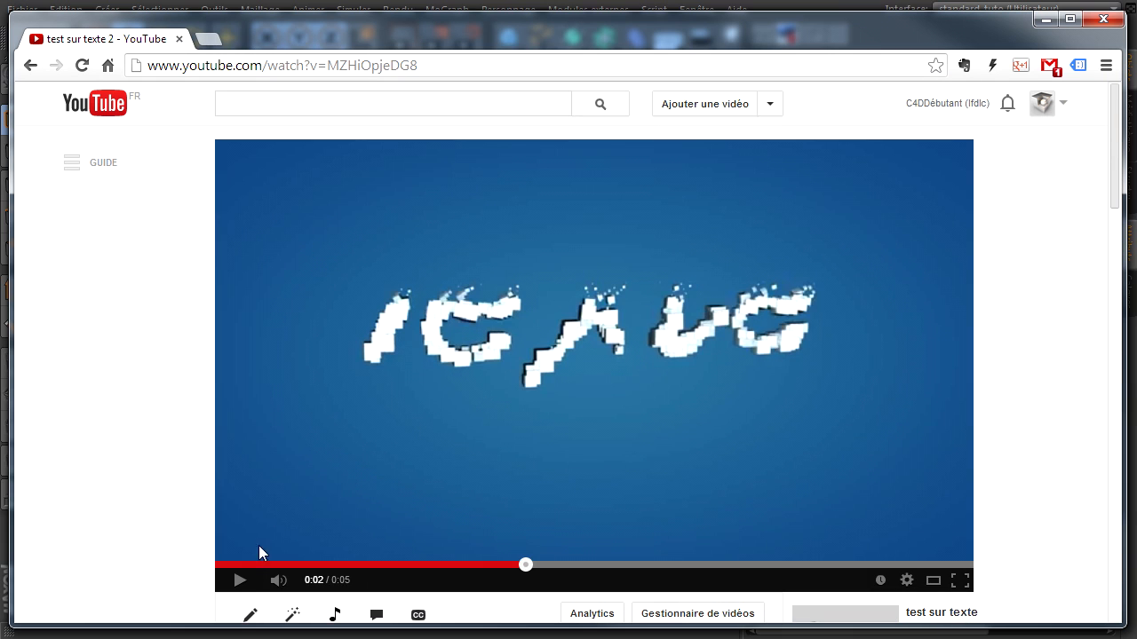
# Watch the rest of the text animation video and switch to CINEMA 4D
pyautogui.click(234, 585)
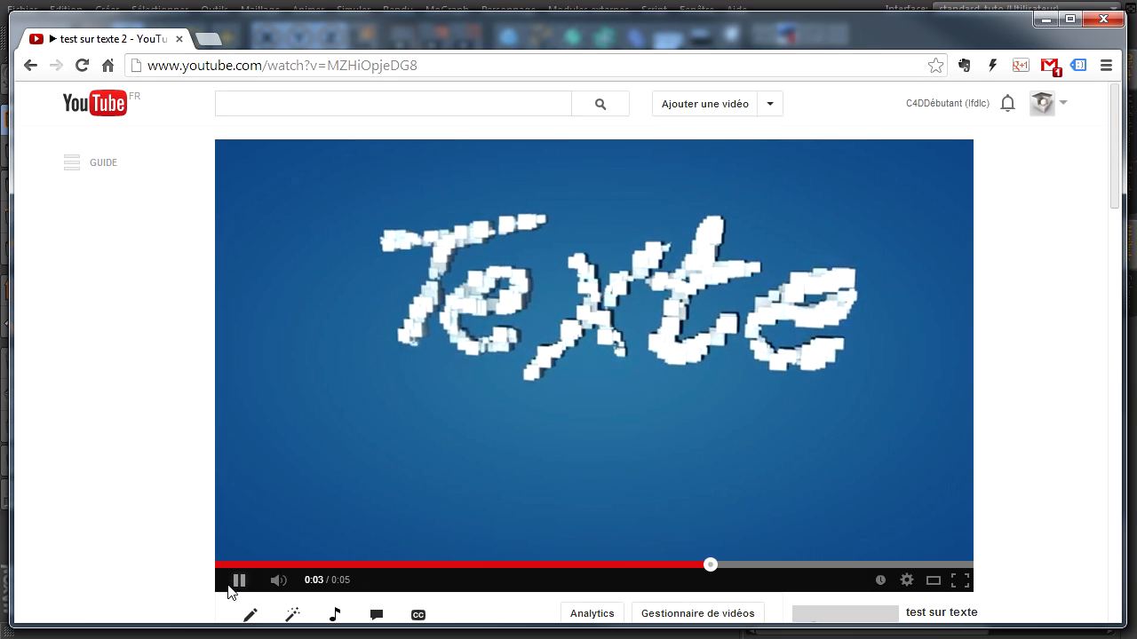
pyautogui.click(239, 565)
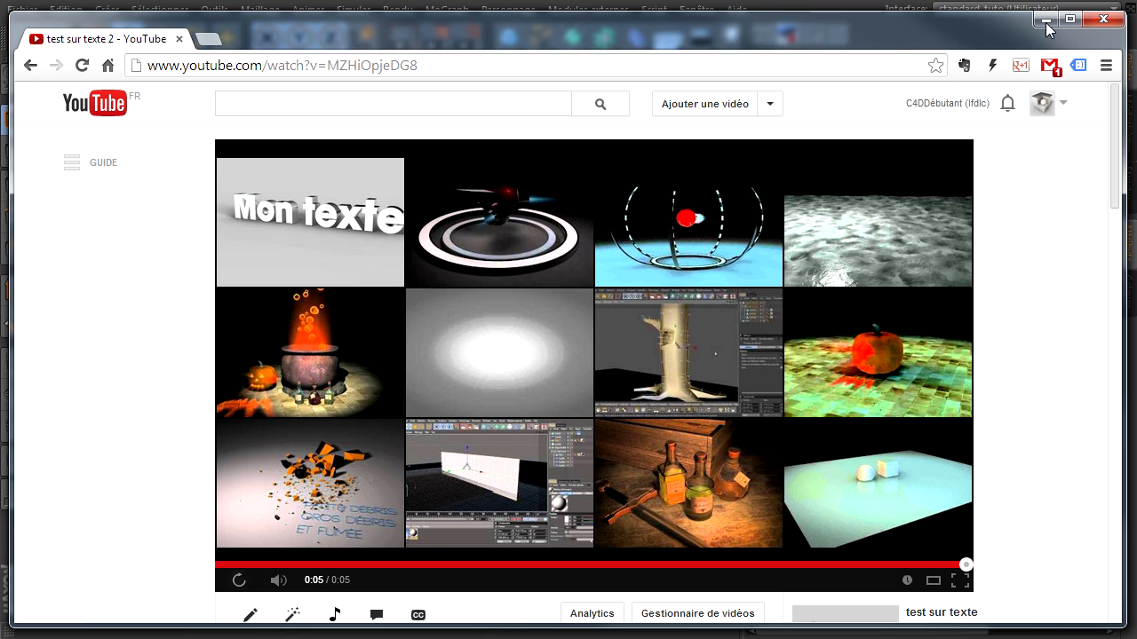
pyautogui.click(1047, 19)
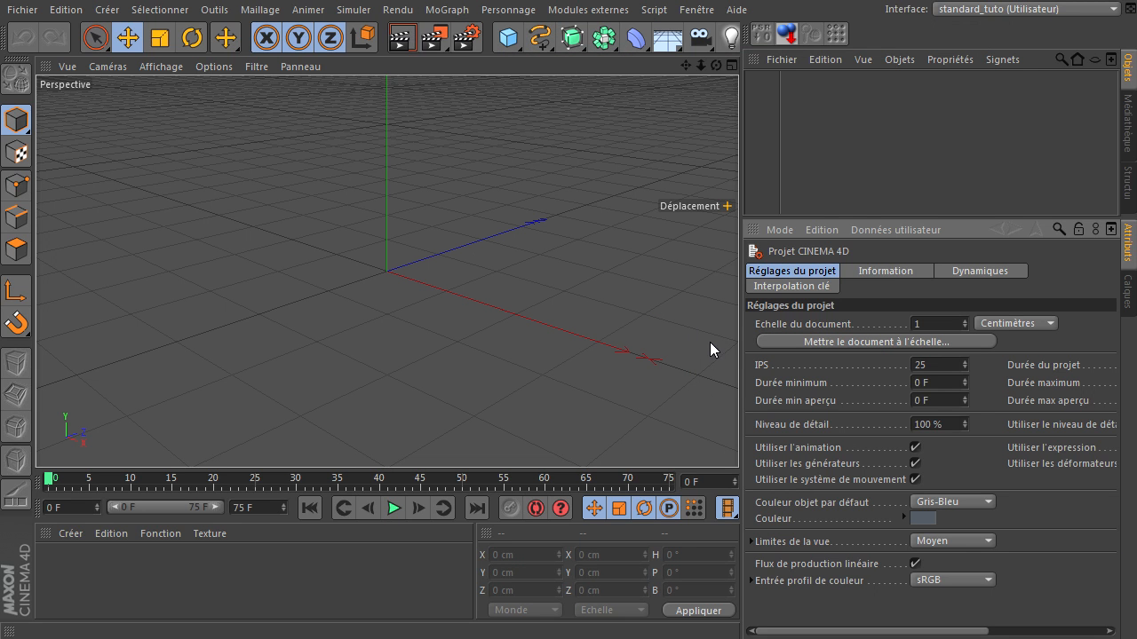
pyautogui.click(447, 13)
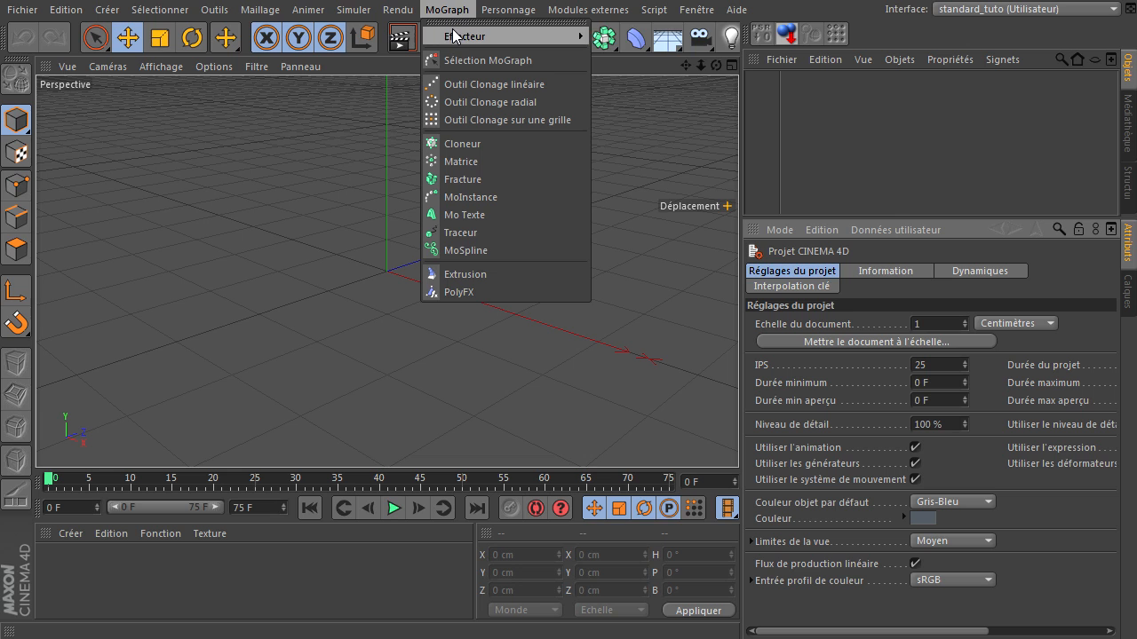
pyautogui.moveTo(456, 33)
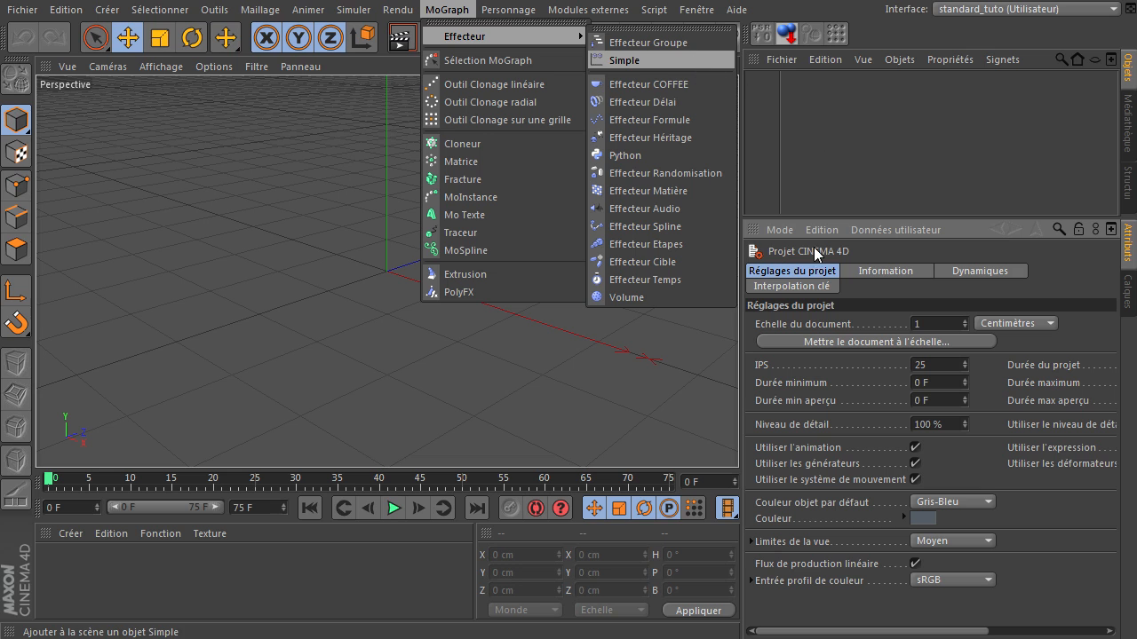
pyautogui.click(627, 292)
pyautogui.moveTo(551, 36)
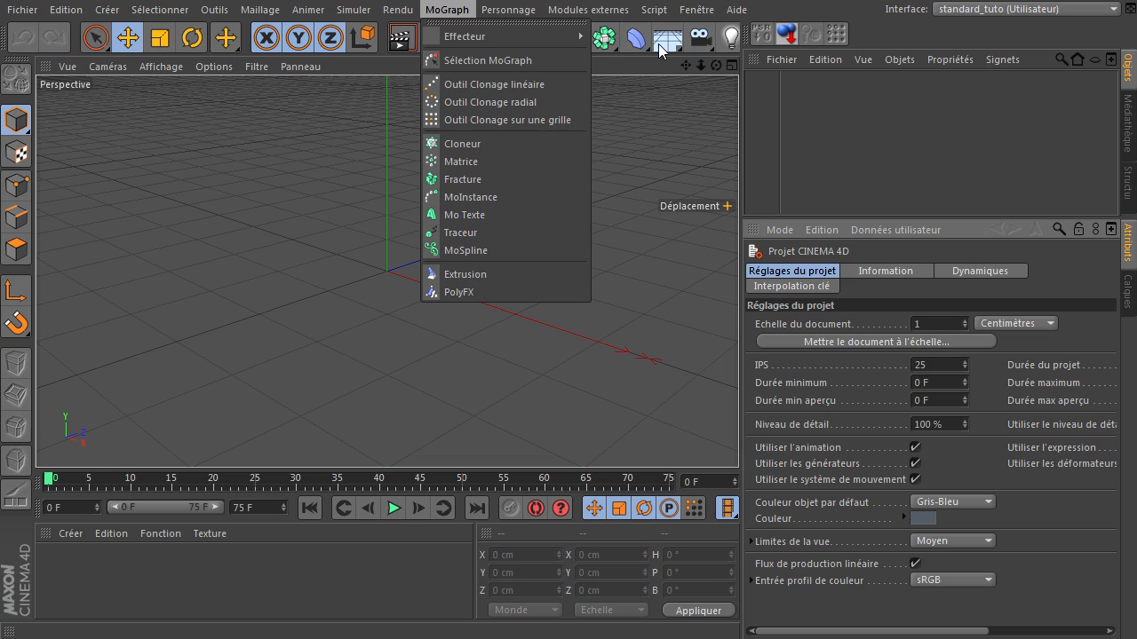
pyautogui.click(889, 158)
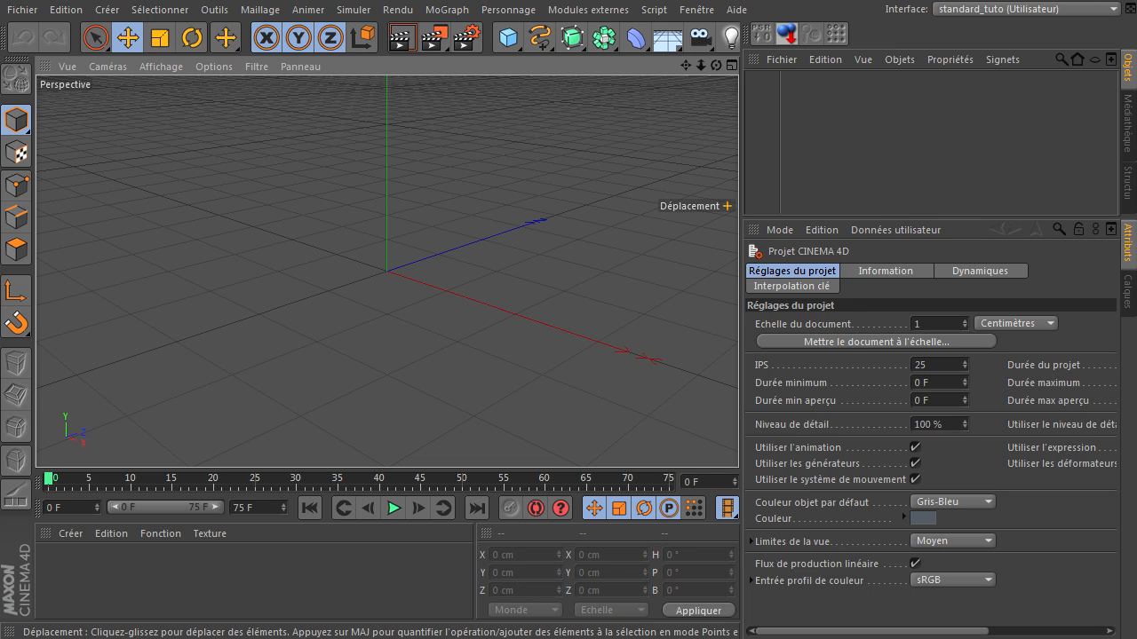
# Switch to the browser, replay the video from about 0:01 to examine how the cubes form the text, and return to CINEMA 4D
pyautogui.hotkey('alt', 'Tab')
pyautogui.click(229, 588)
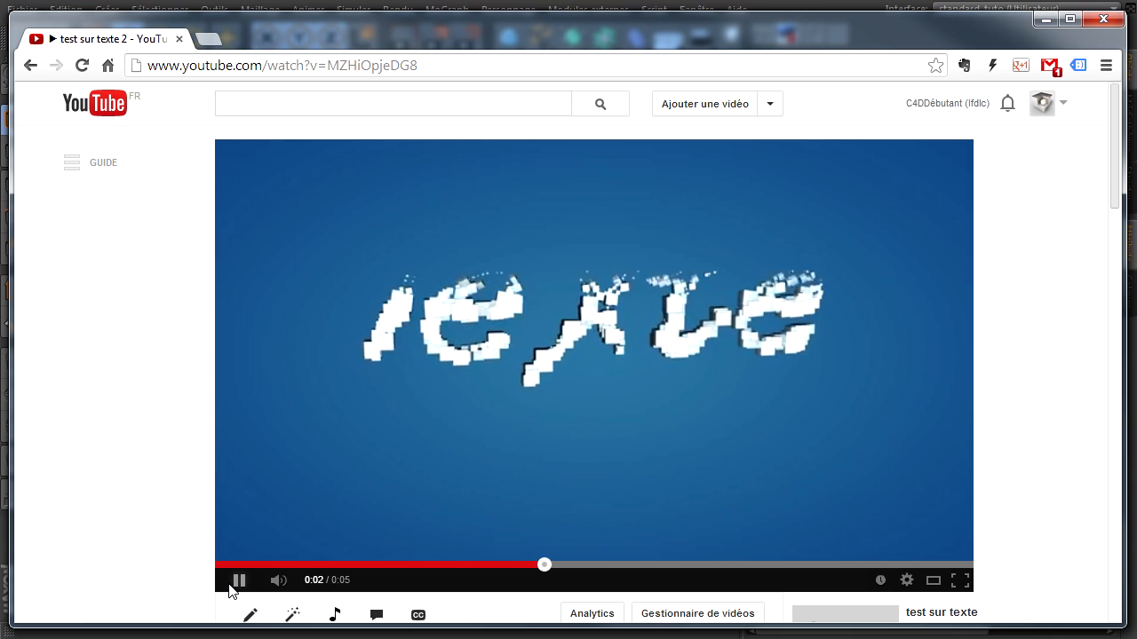
pyautogui.click(231, 583)
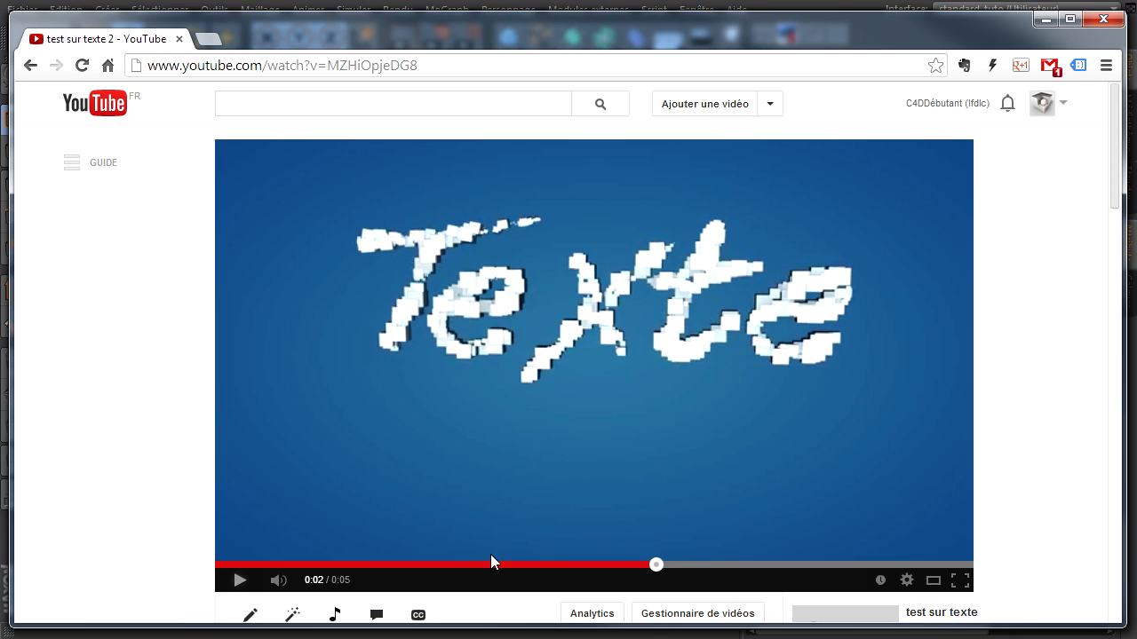
pyautogui.moveTo(657, 565); pyautogui.dragTo(477, 565)
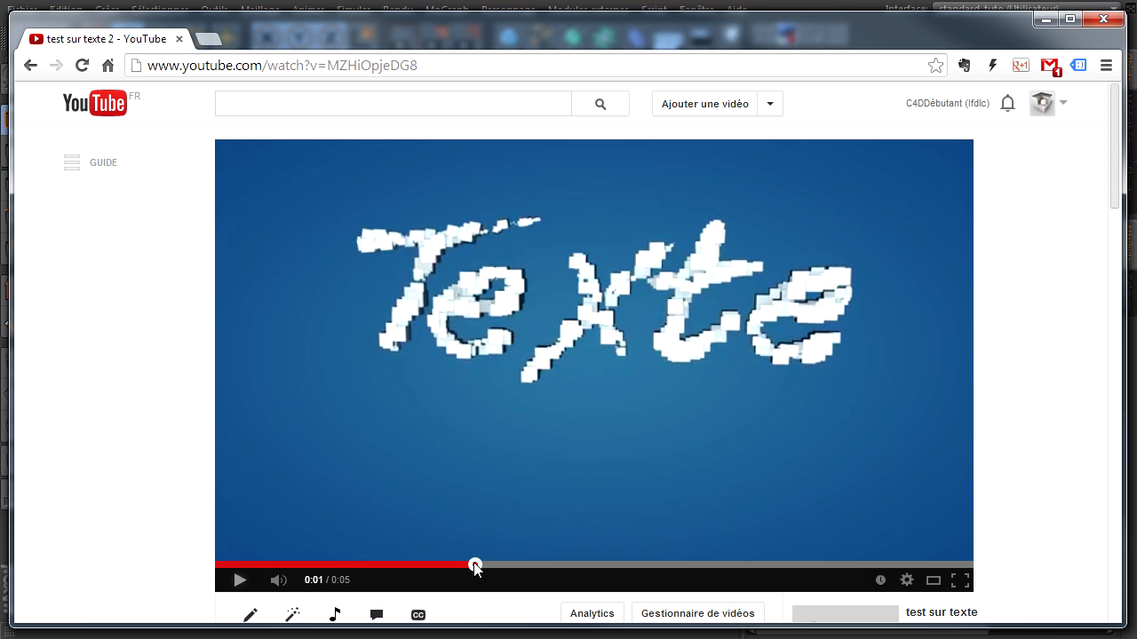
pyautogui.click(240, 580)
pyautogui.click(240, 580)
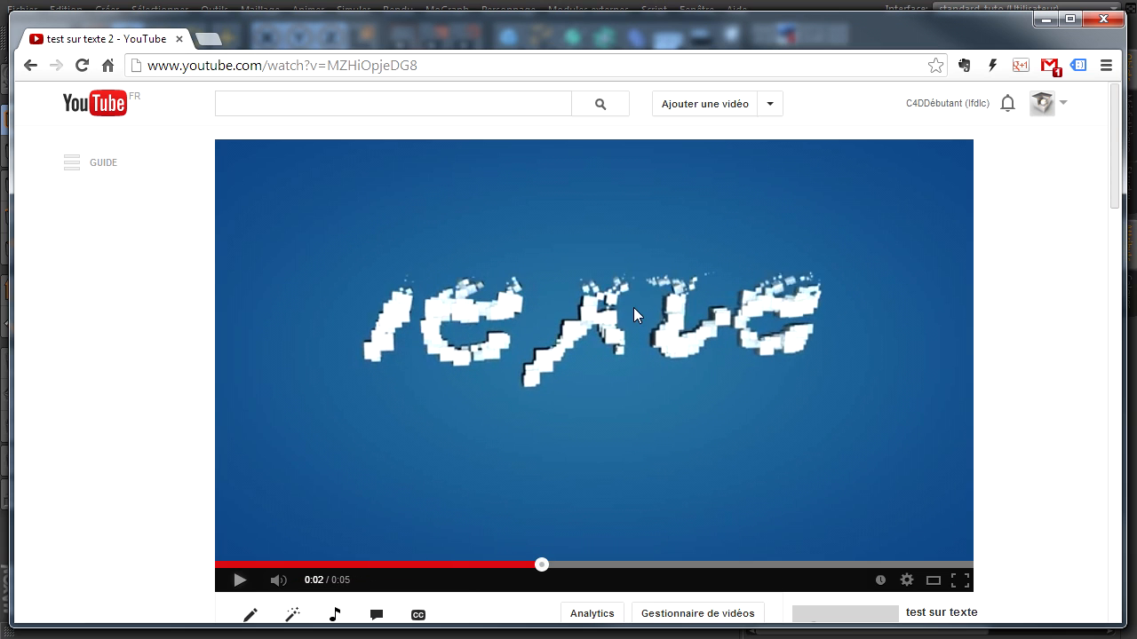
pyautogui.click(949, 3)
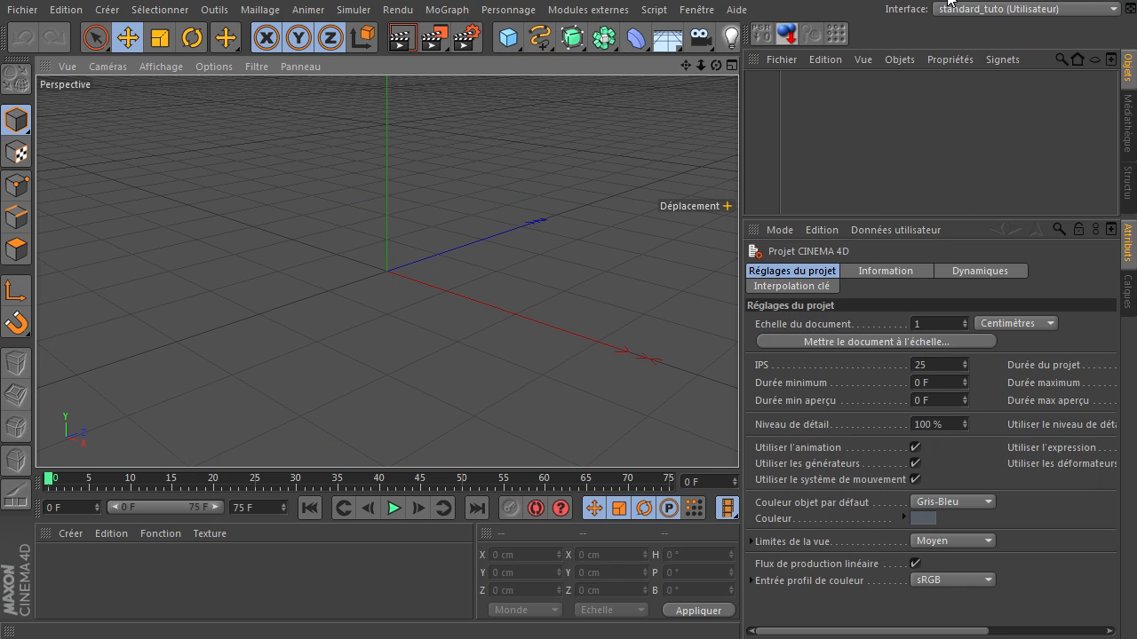
# Add a text spline to the empty scene and set its font to Origin
pyautogui.click(539, 37)
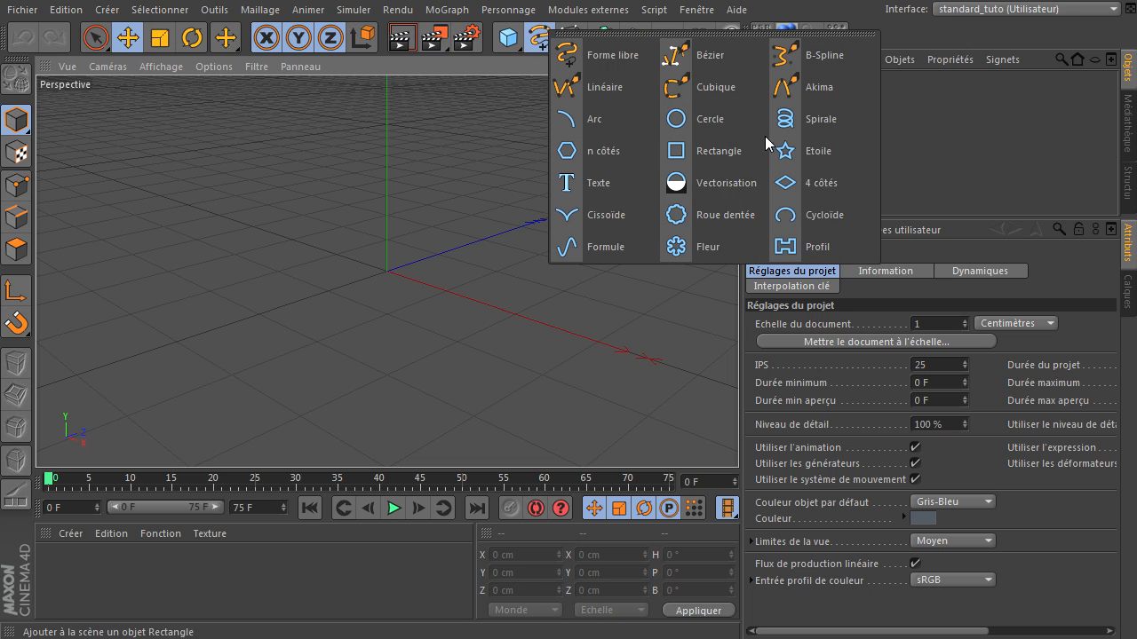
pyautogui.click(599, 183)
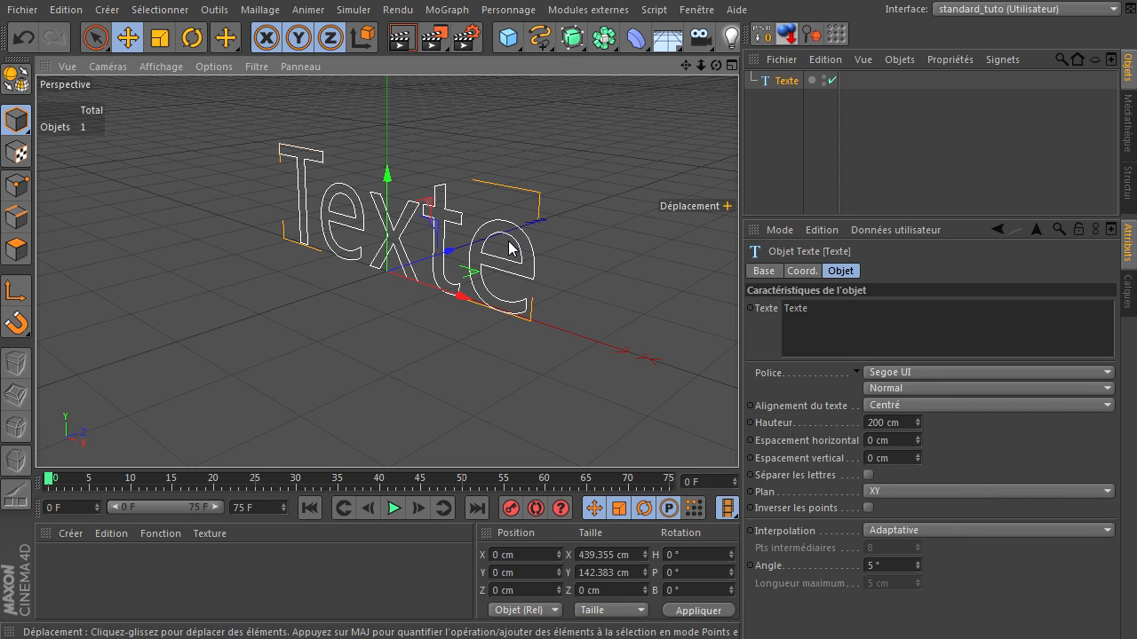
pyautogui.click(878, 373)
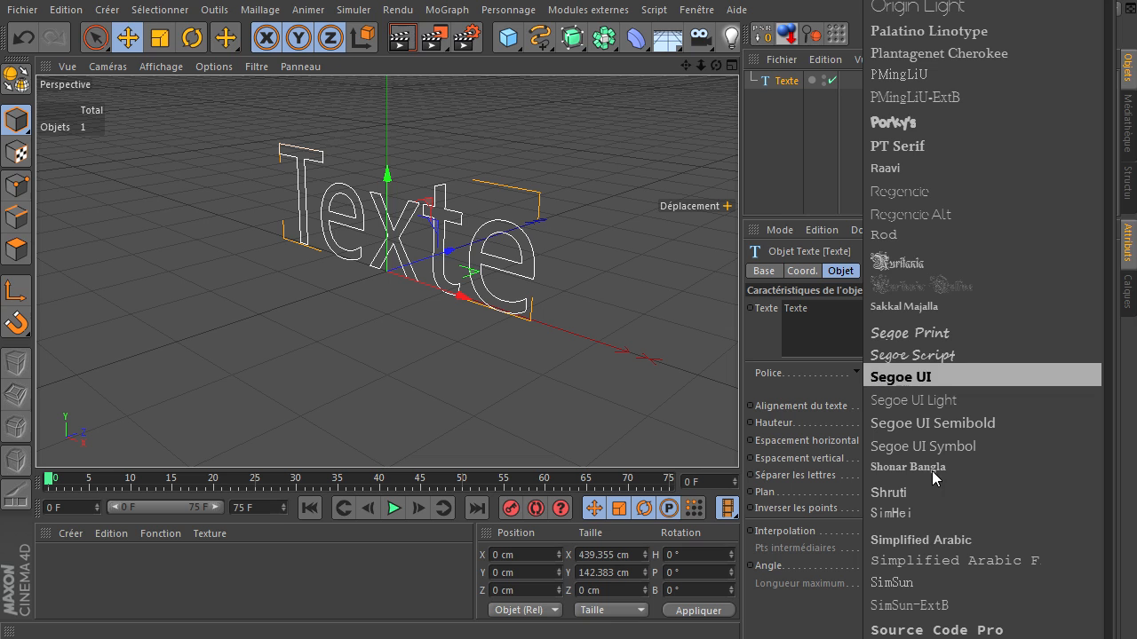
pyautogui.scroll(-3, 926, 478)
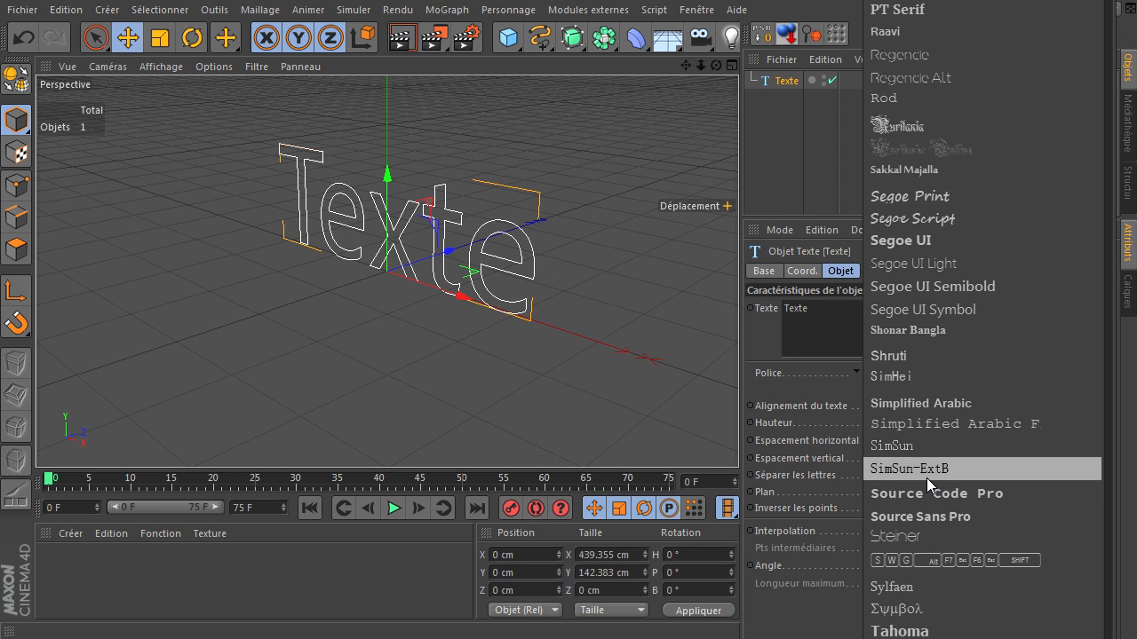
pyautogui.scroll(5, 940, 537)
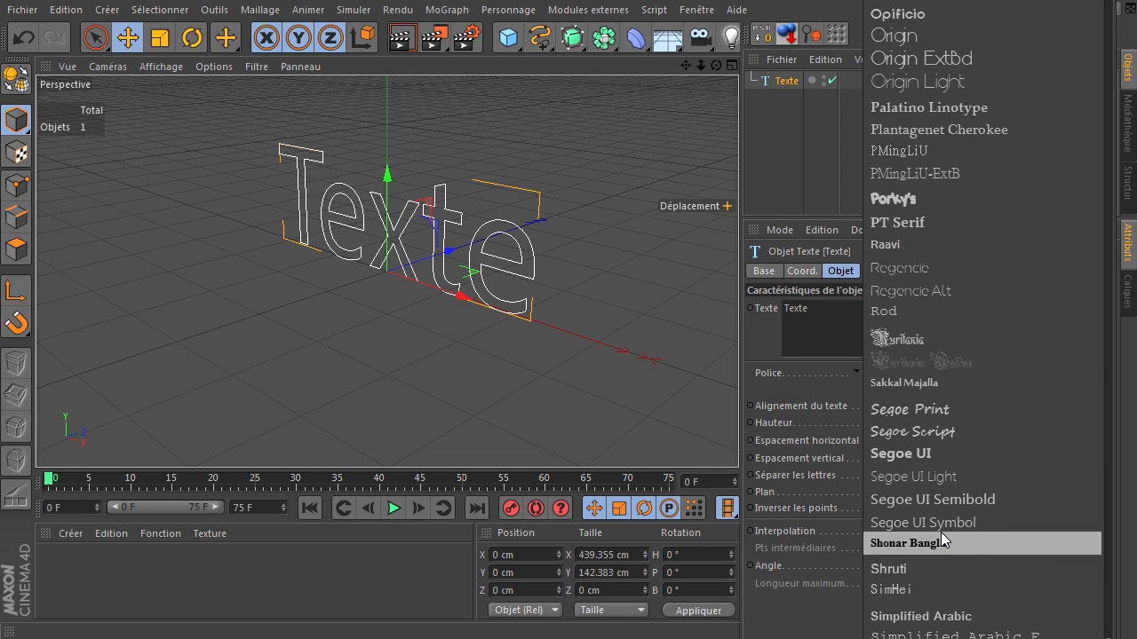
pyautogui.scroll(6, 940, 532)
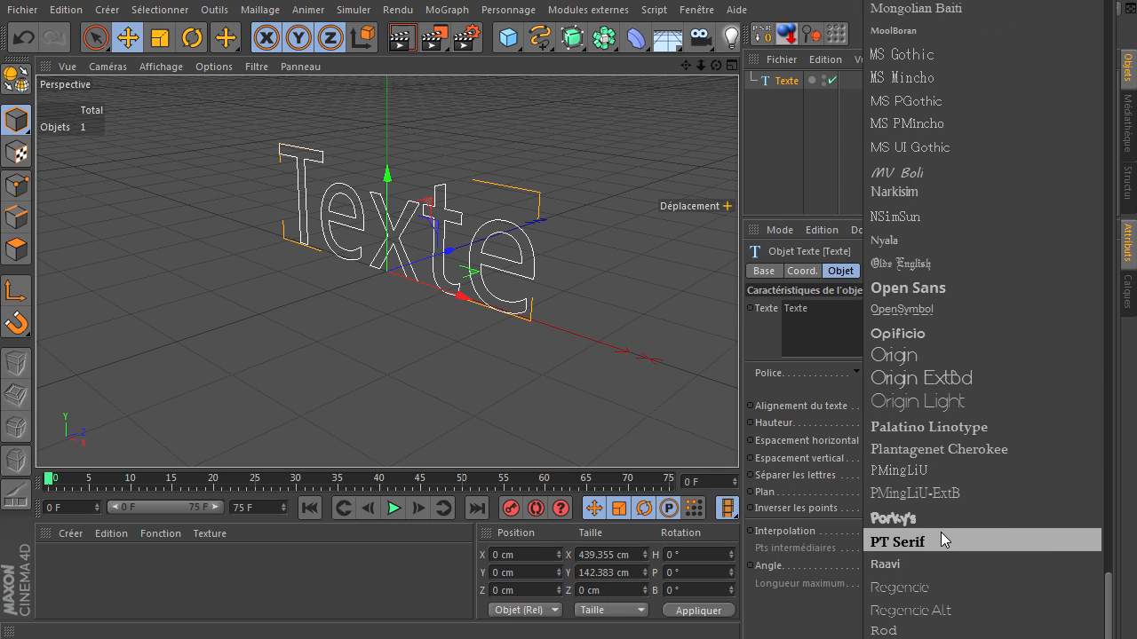
pyautogui.click(966, 357)
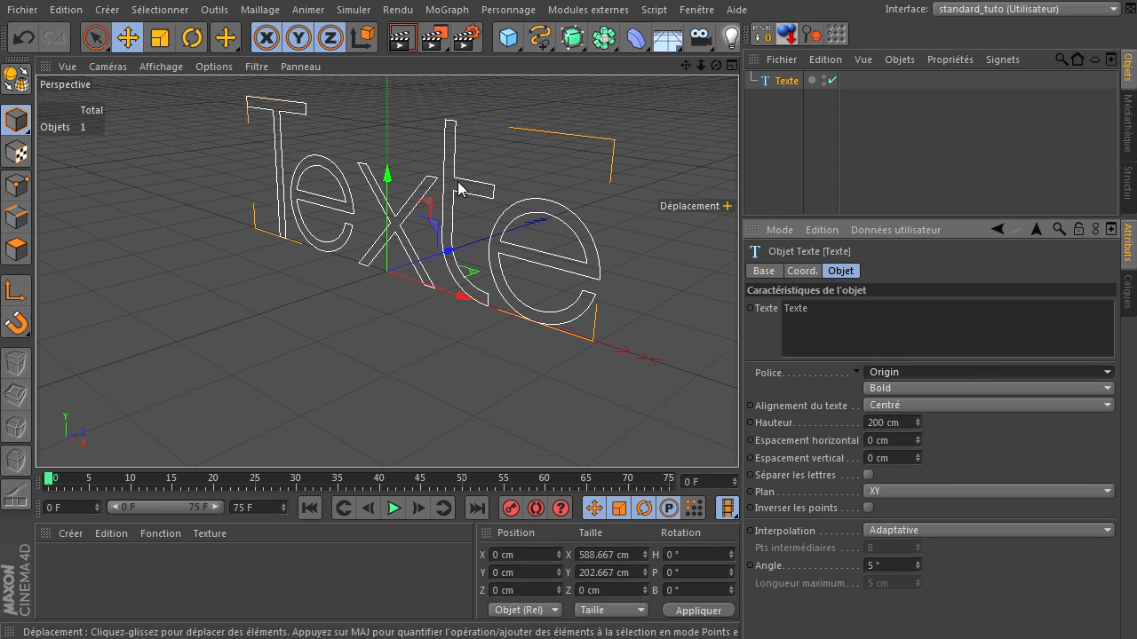
# Set the text spline's height to 400 cm and its horizontal spacing to 55 cm
pyautogui.click(906, 423)
pyautogui.write('400')
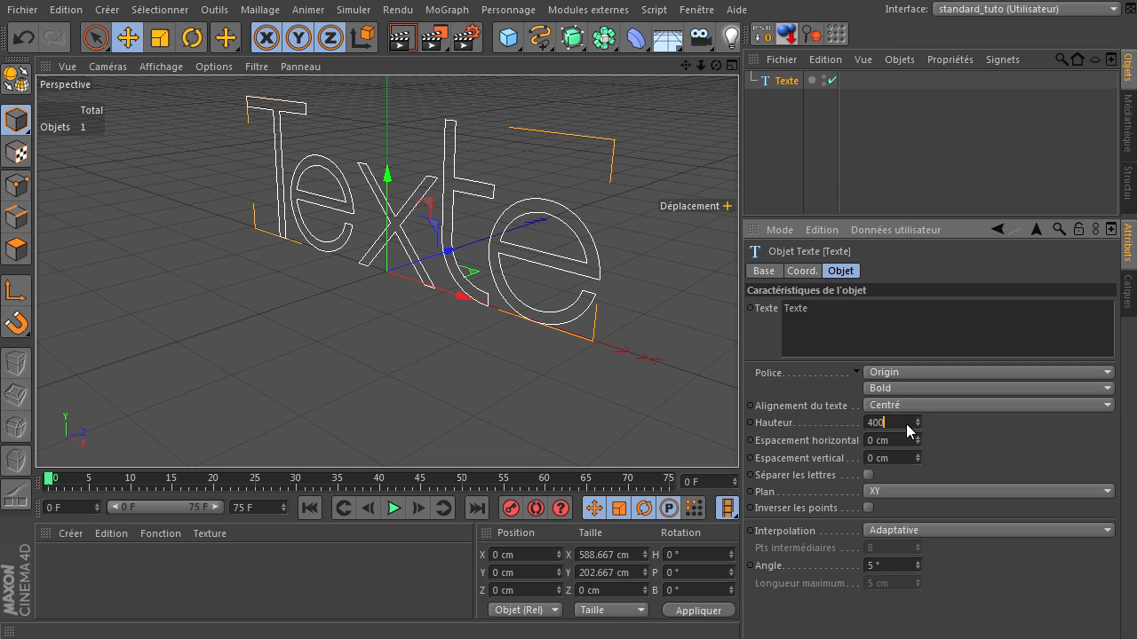
pyautogui.press('Return')
pyautogui.scroll(-4, 621, 338)
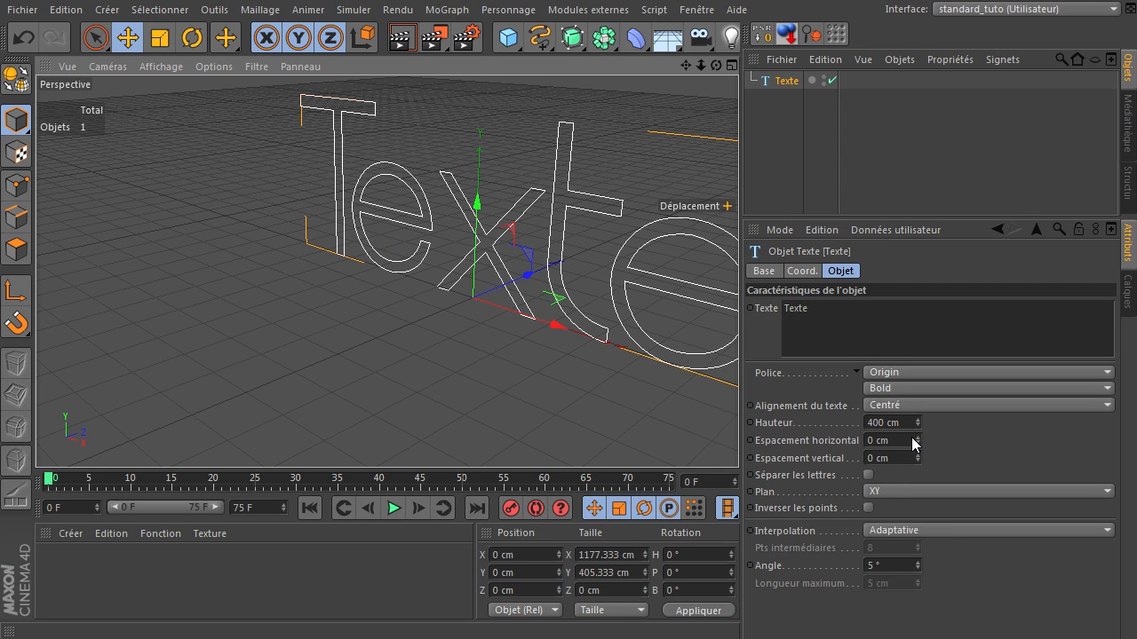
pyautogui.moveTo(919, 437); pyautogui.dragTo(918, 437)
pyautogui.scroll(-3, 443, 254)
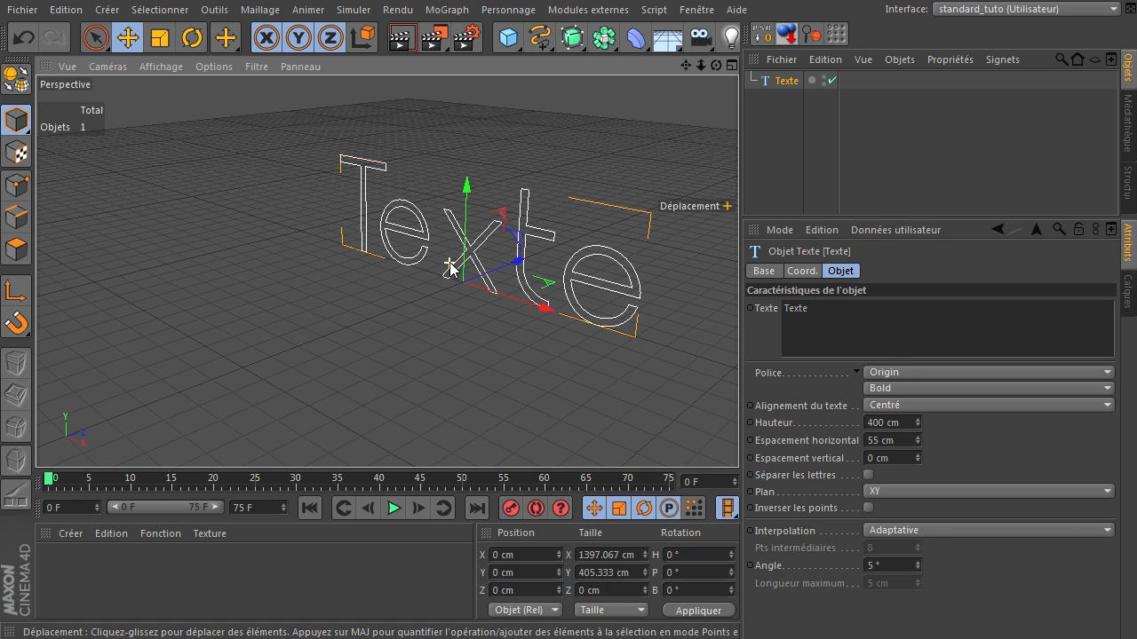
# Add a cube primitive to the scene alongside the text spline
pyautogui.moveTo(717, 64); pyautogui.dragTo(321, 304)
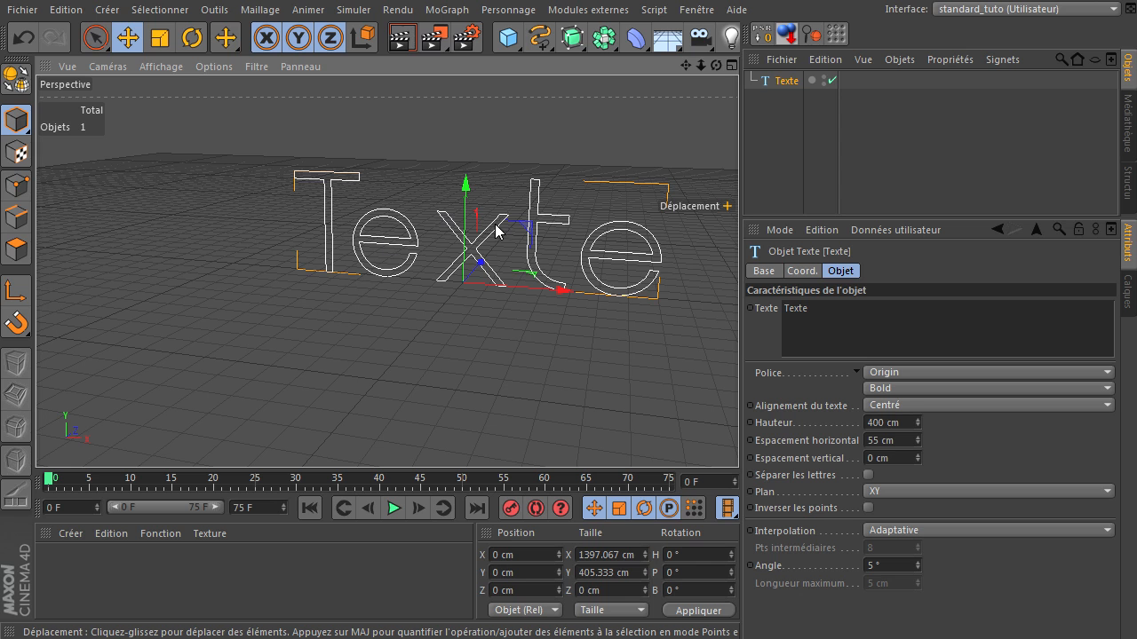
pyautogui.moveTo(684, 69); pyautogui.dragTo(503, 83)
pyautogui.moveTo(508, 37); pyautogui.dragTo(838, 116)
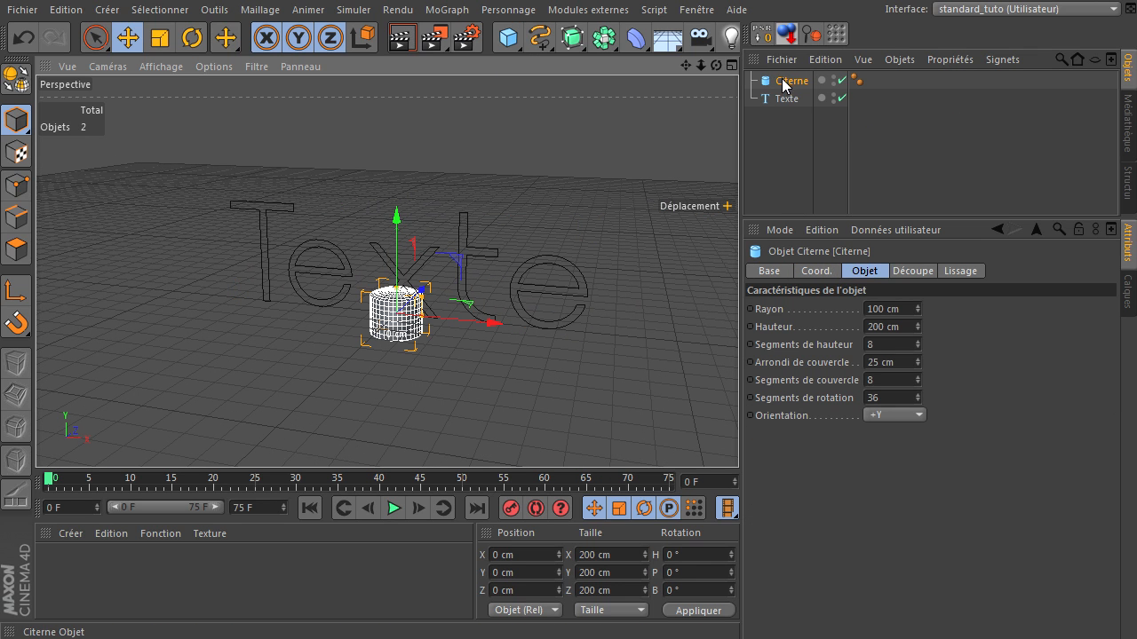
pyautogui.hotkey('ctrl', 'z')
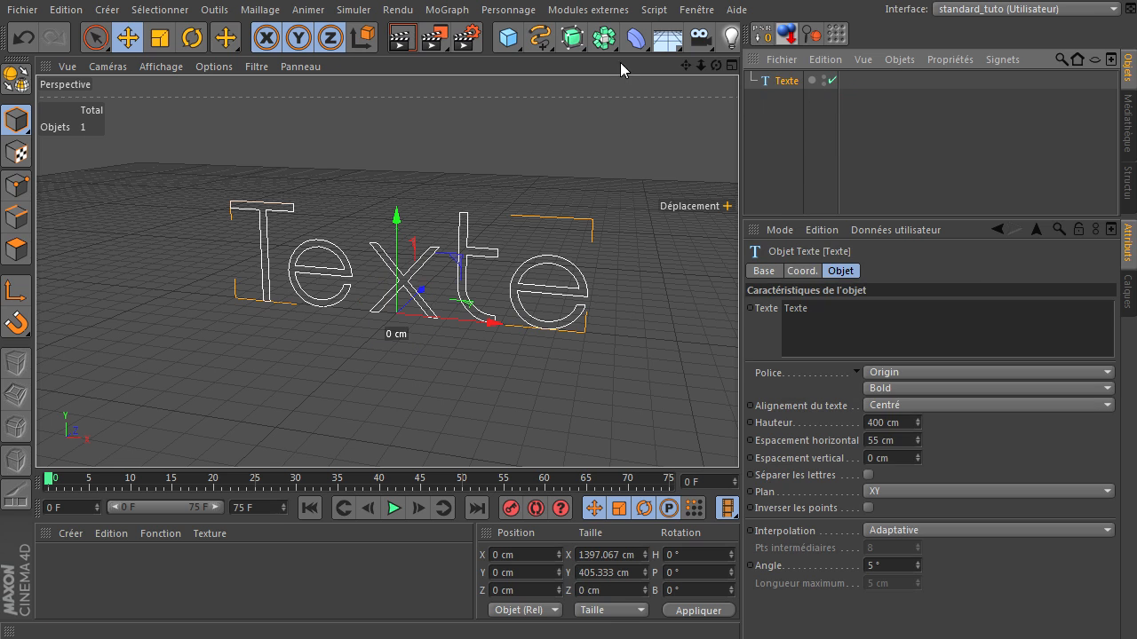
pyautogui.moveTo(508, 37); pyautogui.dragTo(724, 54)
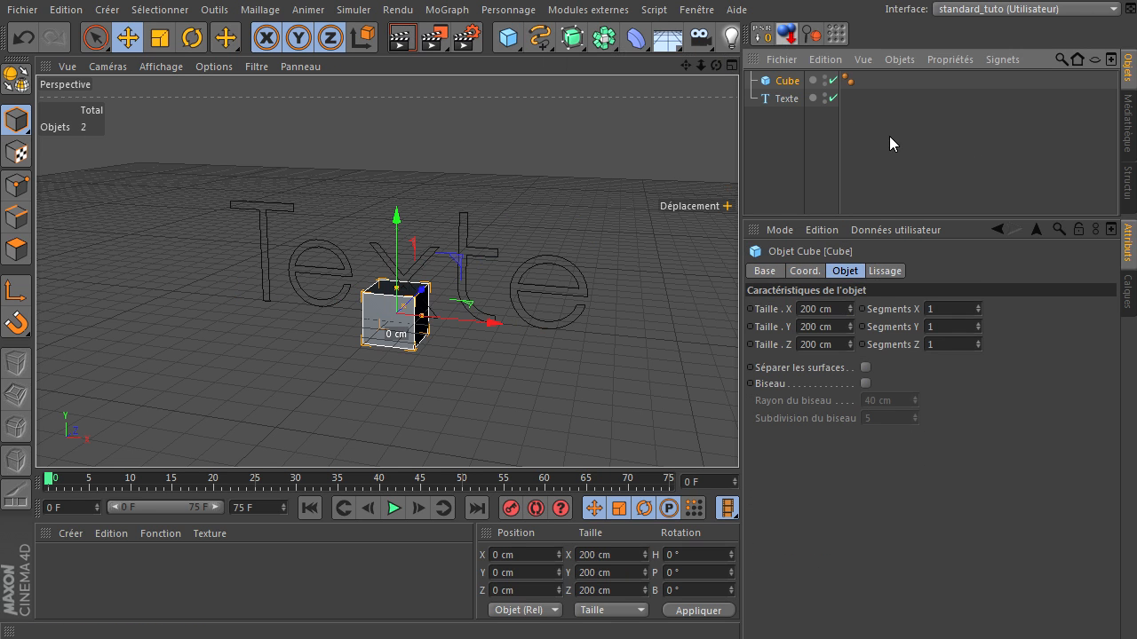
# Set the cube's X, Y and Z sizes to 50 cm each
pyautogui.click(835, 310)
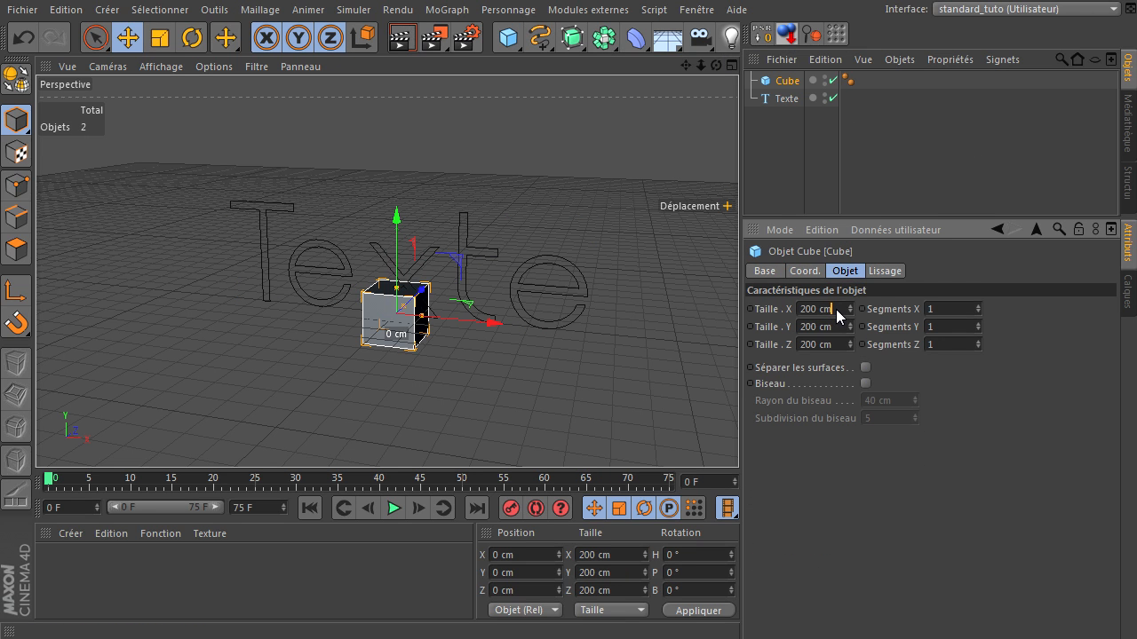
pyautogui.hotkey('ctrl', 'a')
pyautogui.write('50')
pyautogui.click(807, 327)
pyautogui.write('50')
pyautogui.click(808, 345)
pyautogui.write('50')
pyautogui.press('Return')
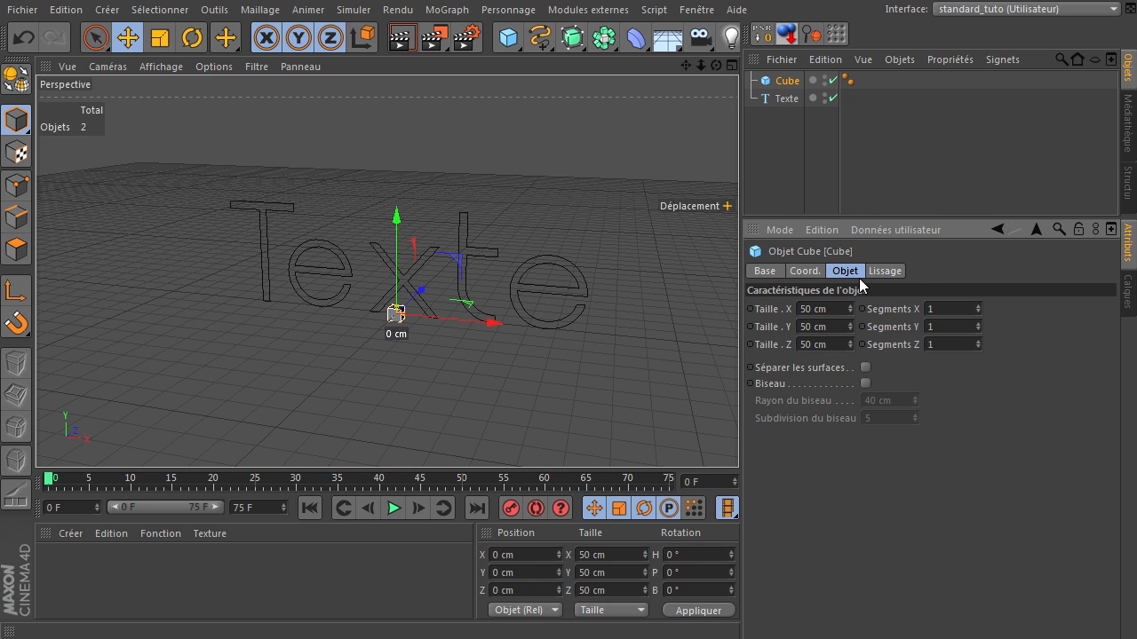
# Add a MoGraph Cloner to the scene and make the cube its child
pyautogui.click(763, 166)
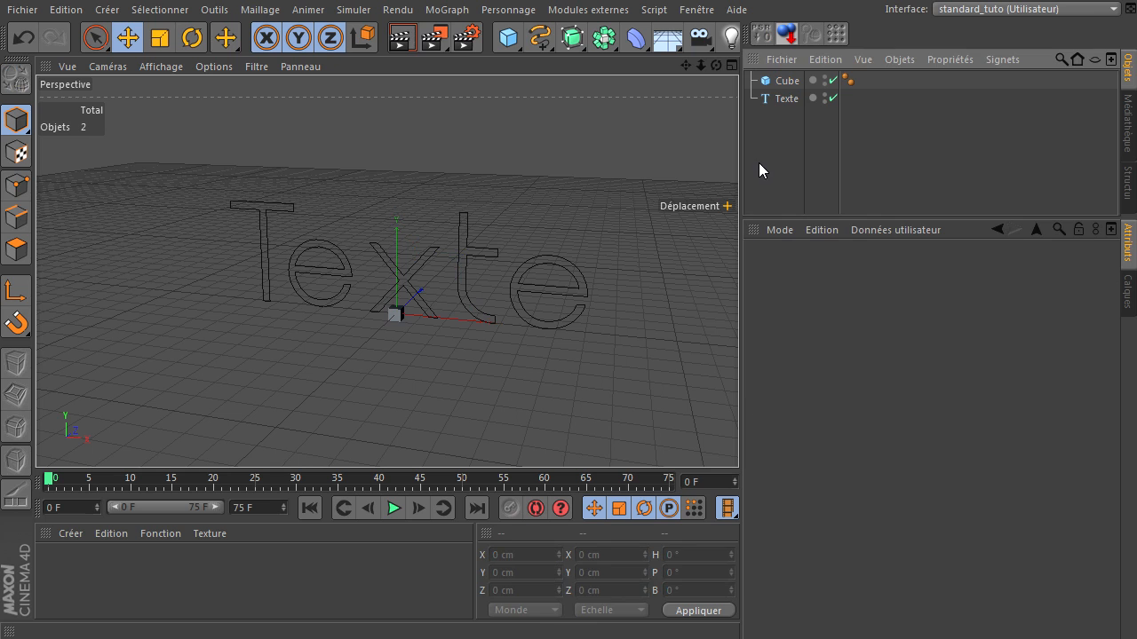
pyautogui.click(448, 10)
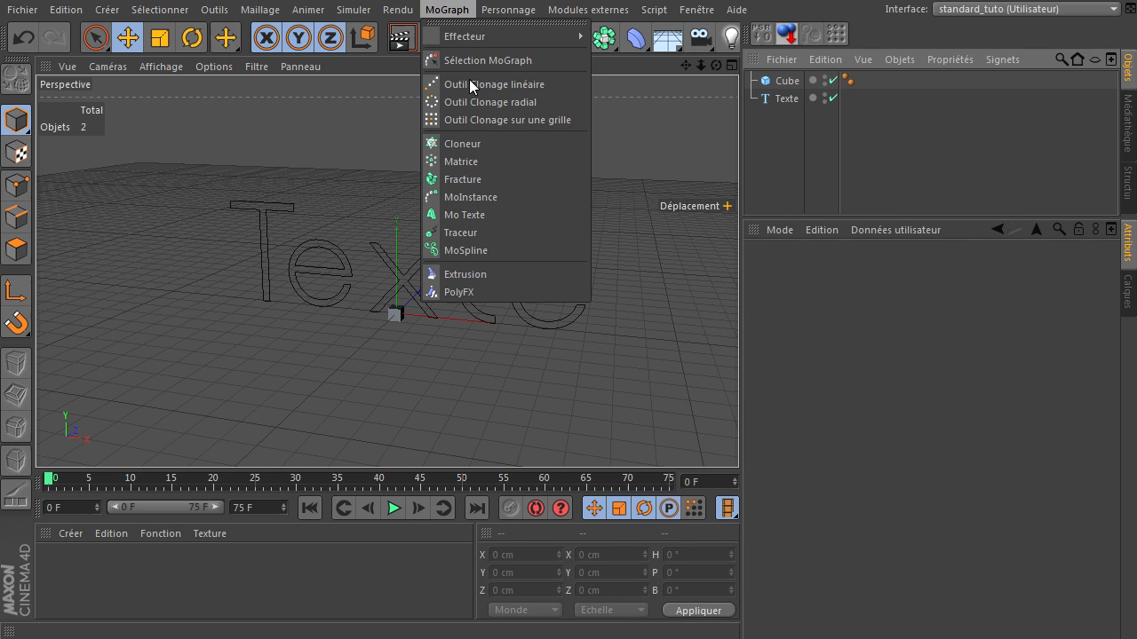
pyautogui.click(477, 144)
pyautogui.click(174, 70)
pyautogui.click(176, 111)
pyautogui.click(787, 99)
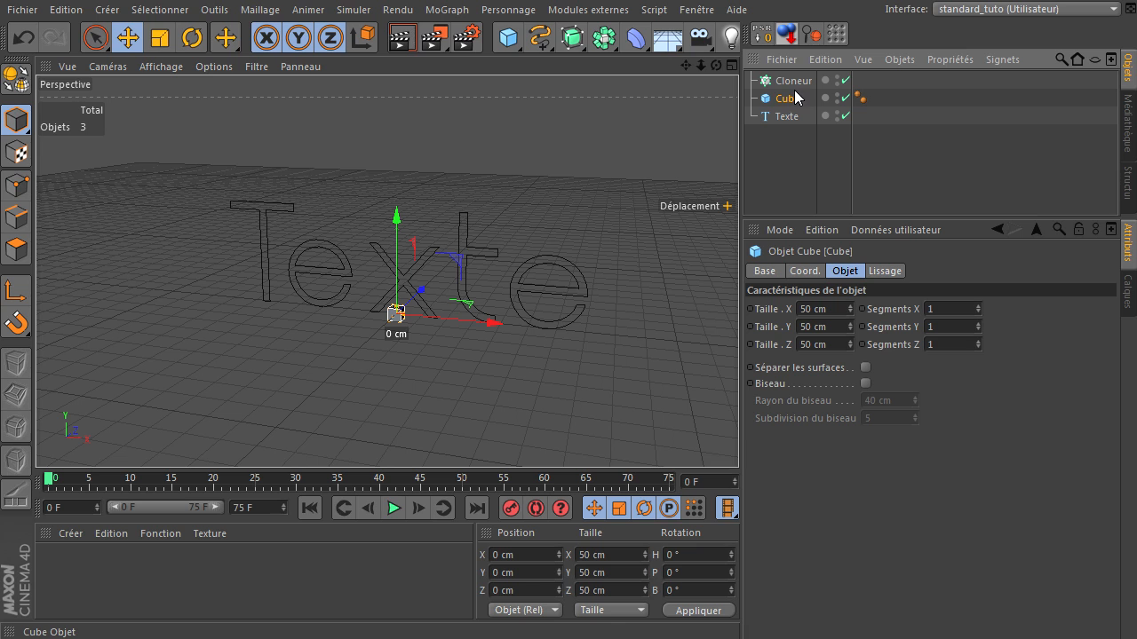
pyautogui.moveTo(806, 80); pyautogui.dragTo(805, 81)
# Set the Cloner's mode to Objet and assign the text spline as the object to clone onto
pyautogui.click(806, 80)
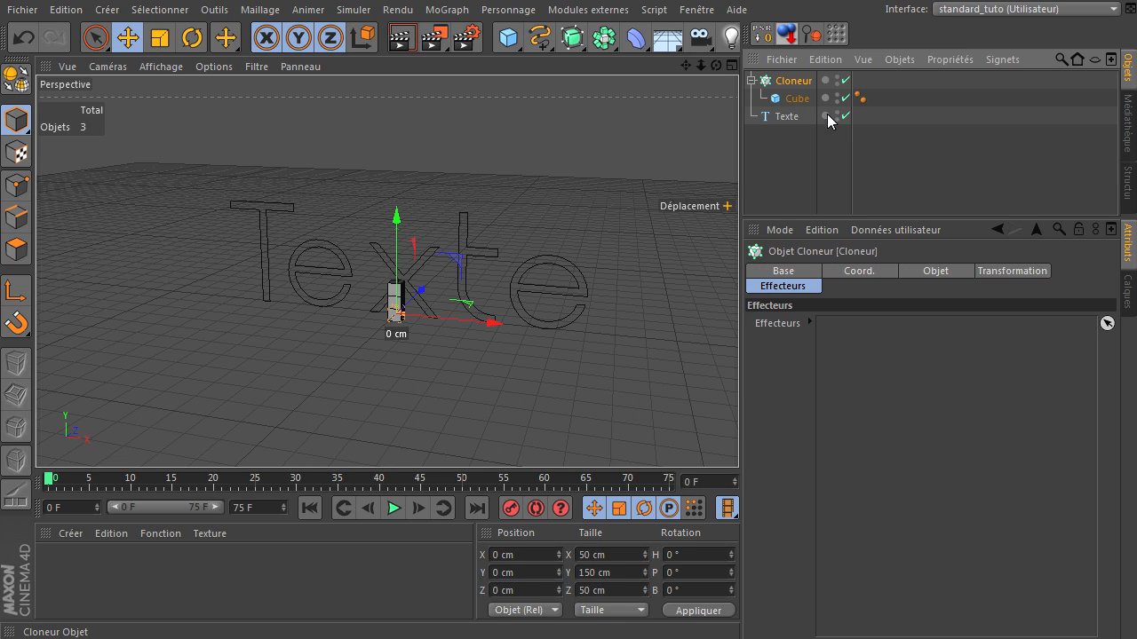
pyautogui.click(928, 268)
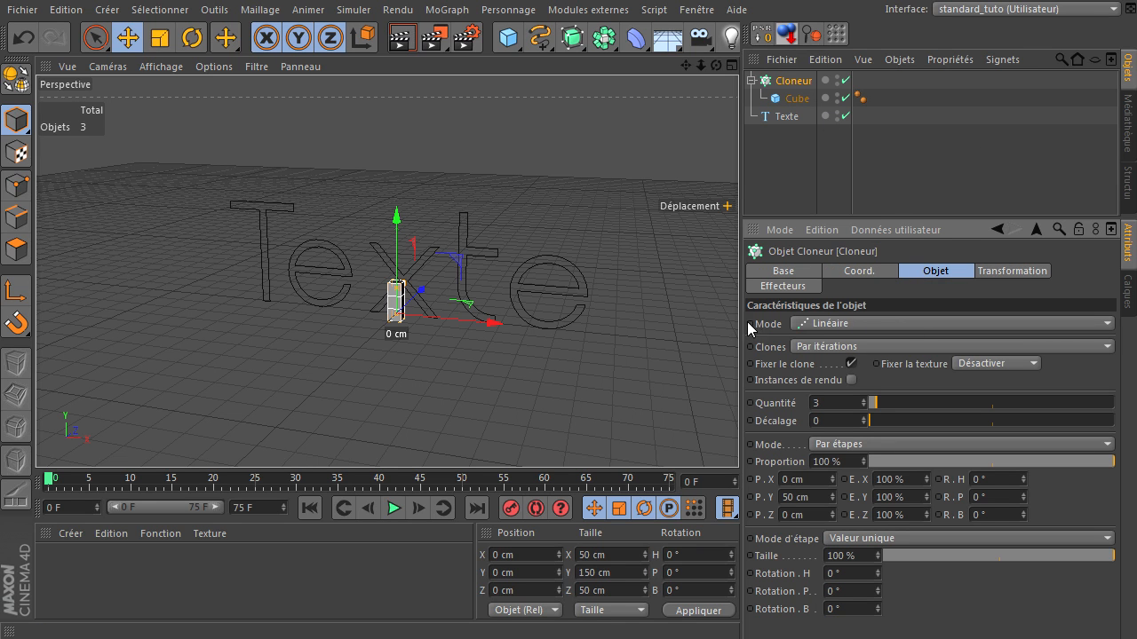
pyautogui.click(829, 323)
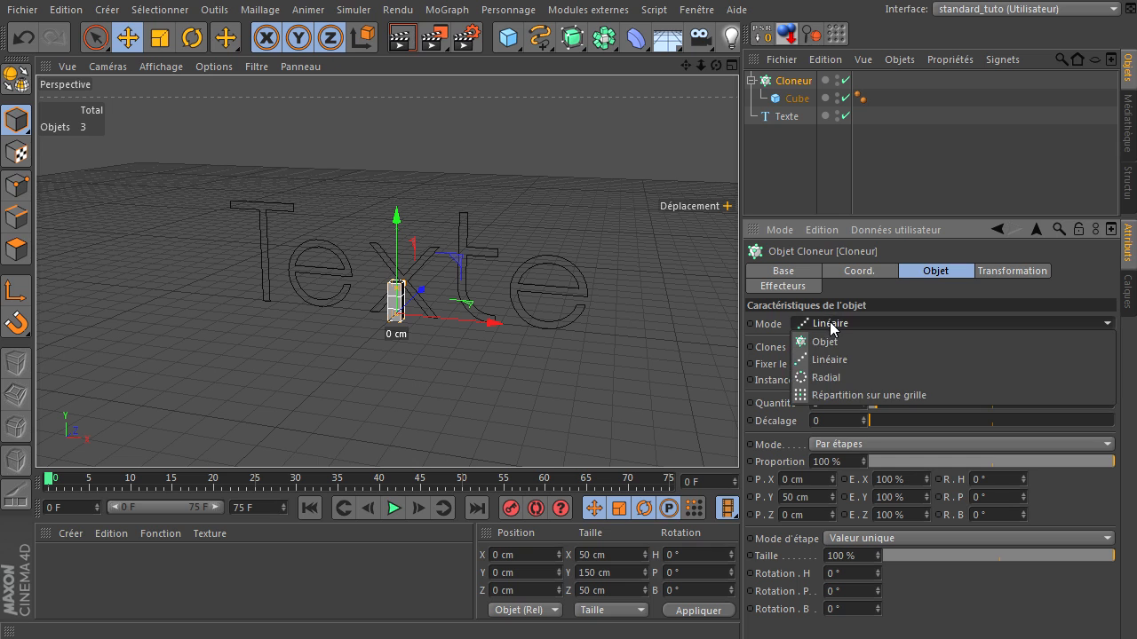
pyautogui.click(826, 342)
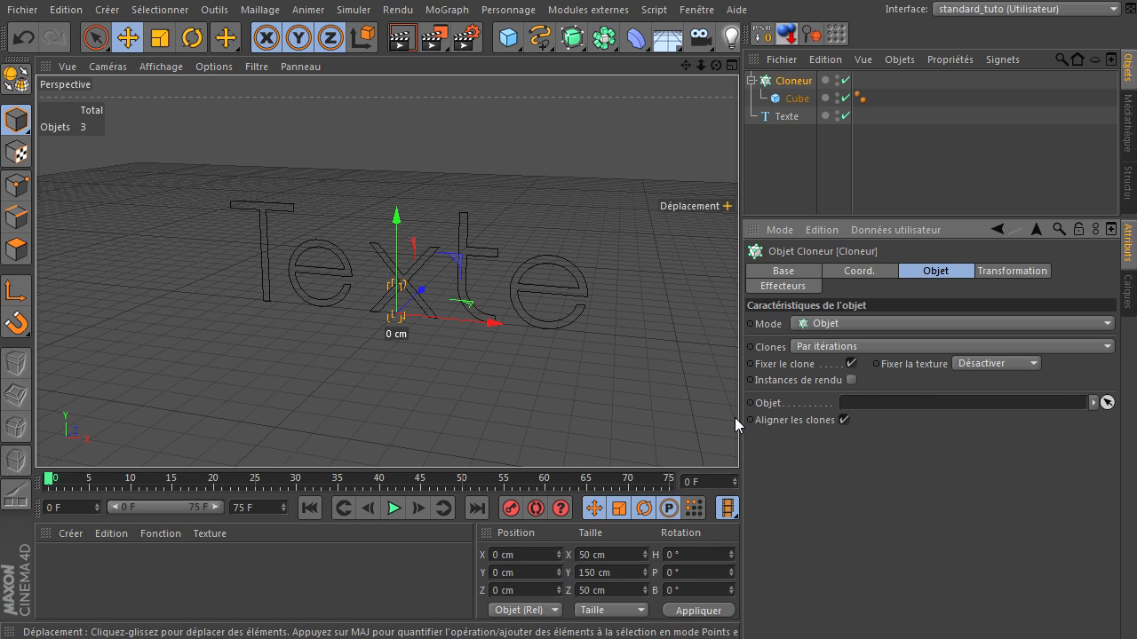
pyautogui.moveTo(775, 118)
pyautogui.mouseDown()
pyautogui.moveTo(935, 307)
pyautogui.moveTo(934, 400)
pyautogui.mouseUp()
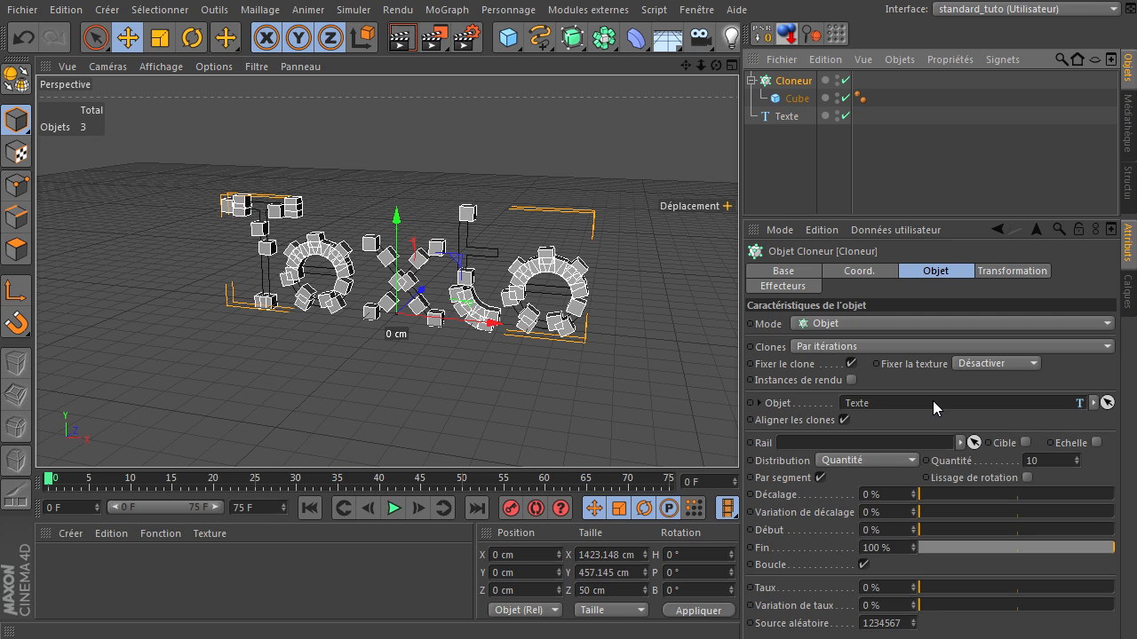
# Turn off clone alignment in the Cloner and set its distribution to Egaliser
pyautogui.click(844, 419)
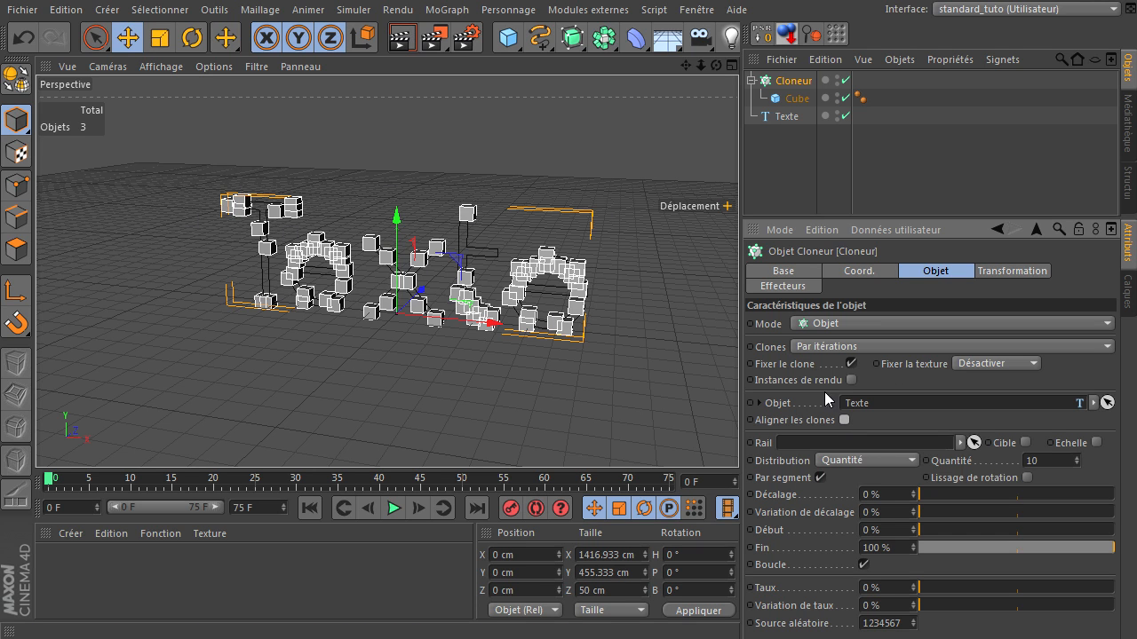
pyautogui.click(863, 459)
pyautogui.click(842, 515)
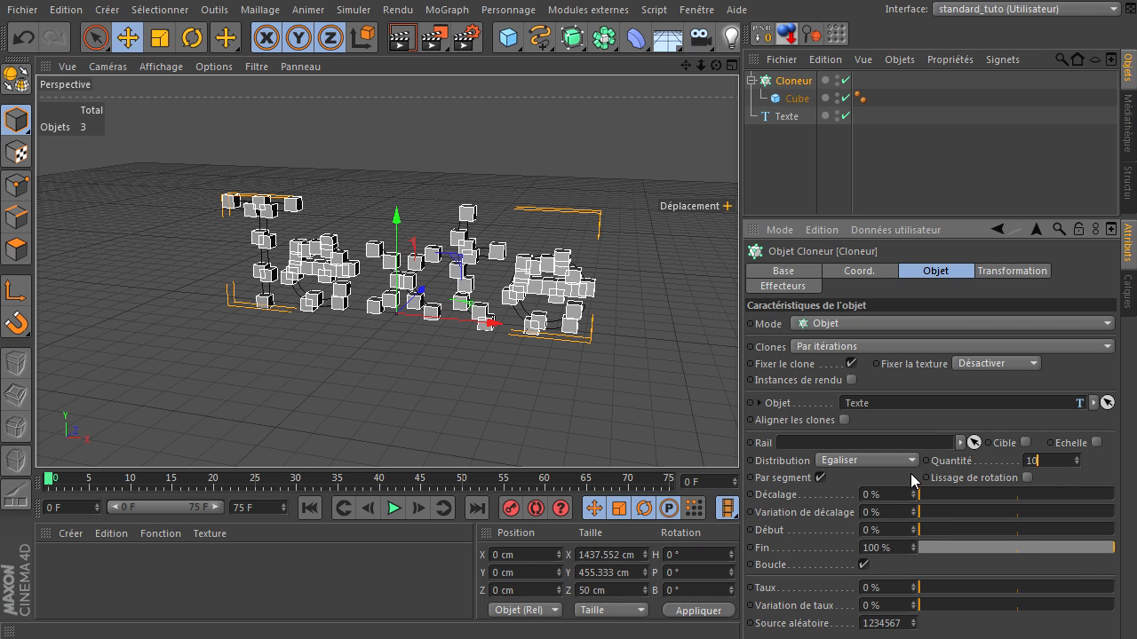
# Try a Cloner quantity of 50, then reduce the quantity to 40
pyautogui.press('BackSpace')
pyautogui.press('BackSpace')
pyautogui.write('50')
pyautogui.press('Return')
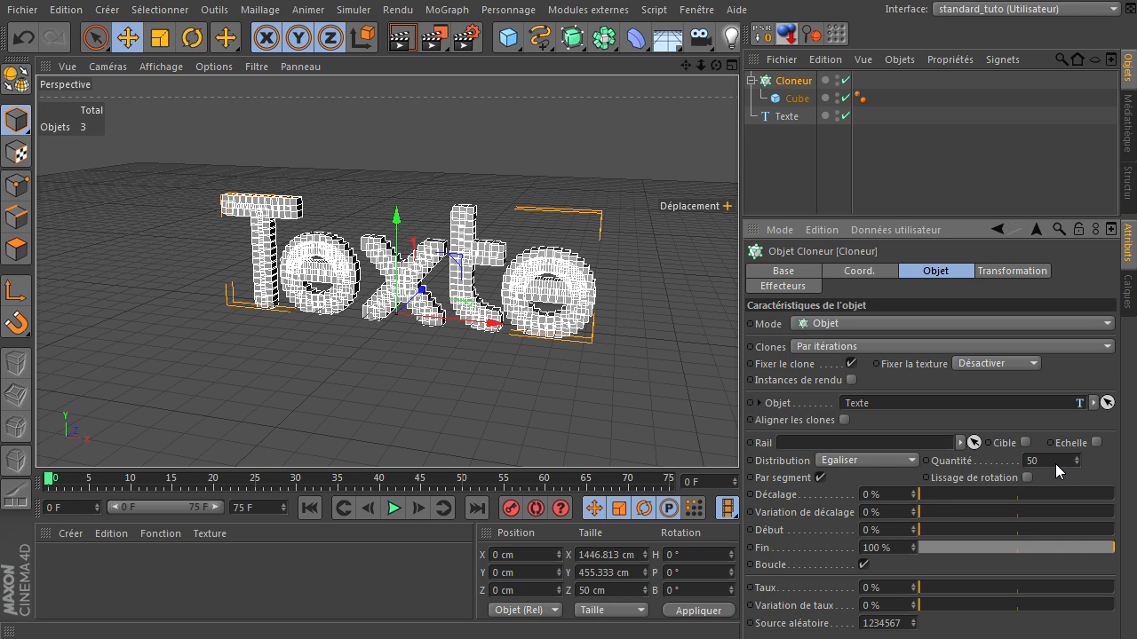
pyautogui.press('Return')
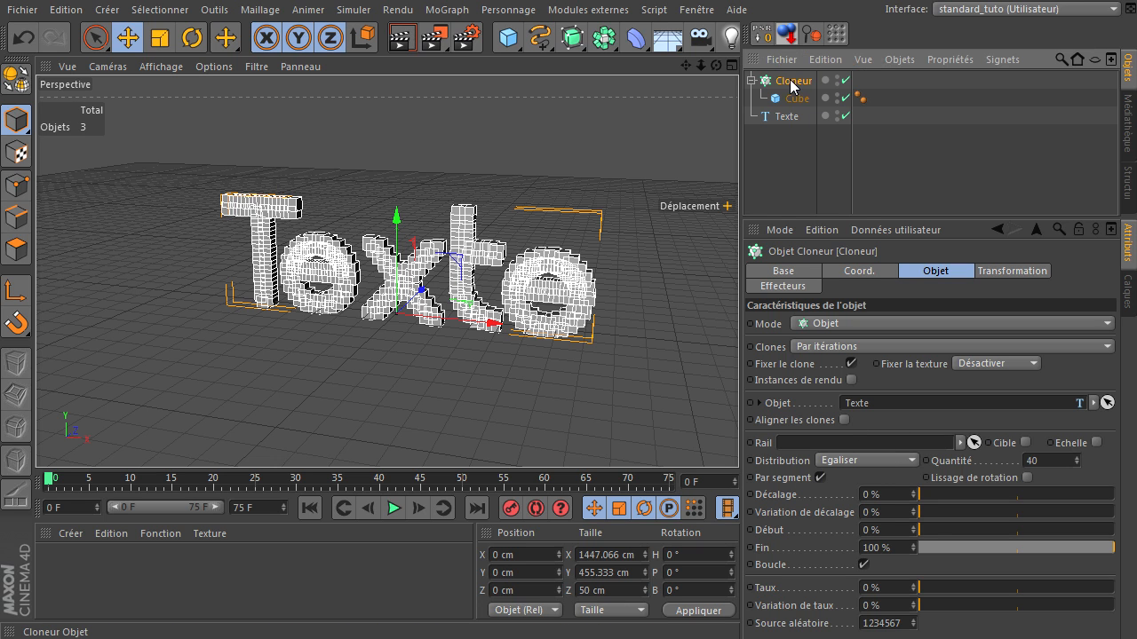
# Add a Randomisation effector to the selected Cloner
pyautogui.click(447, 10)
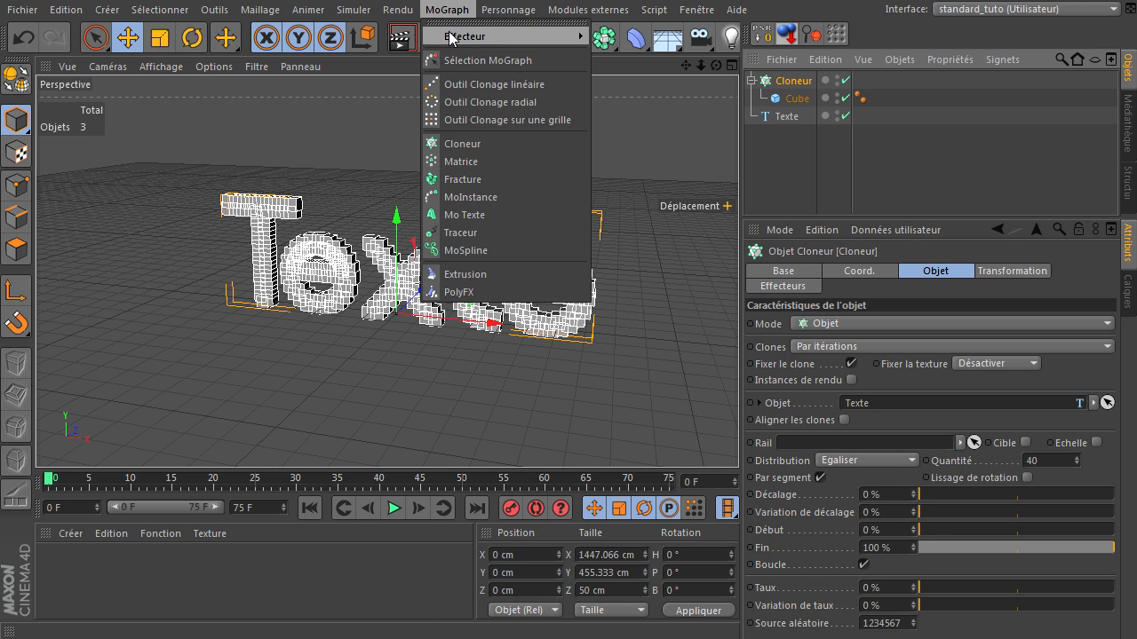
pyautogui.moveTo(499, 35)
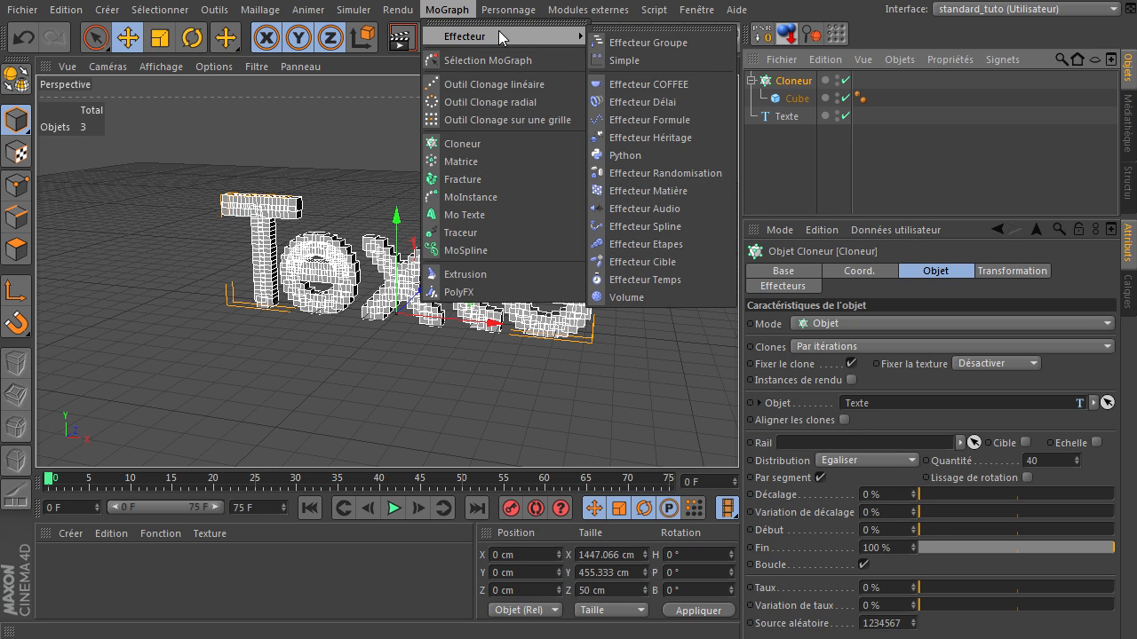
pyautogui.click(679, 173)
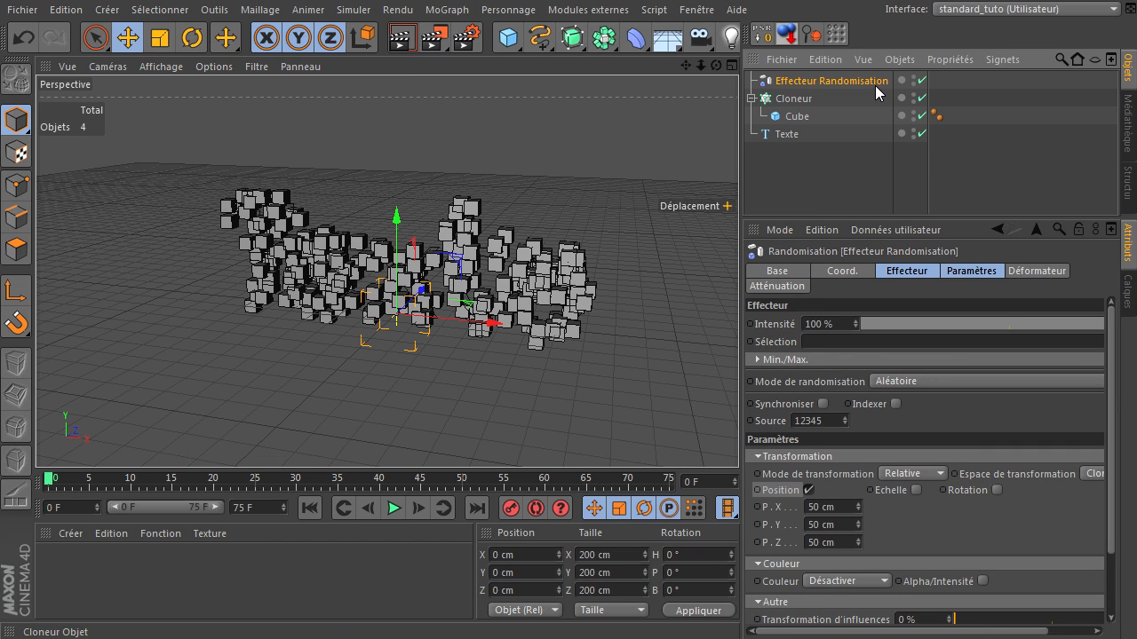
# Set the Randomisation effector's X, Y and Z position variation to 10 cm each
pyautogui.click(971, 271)
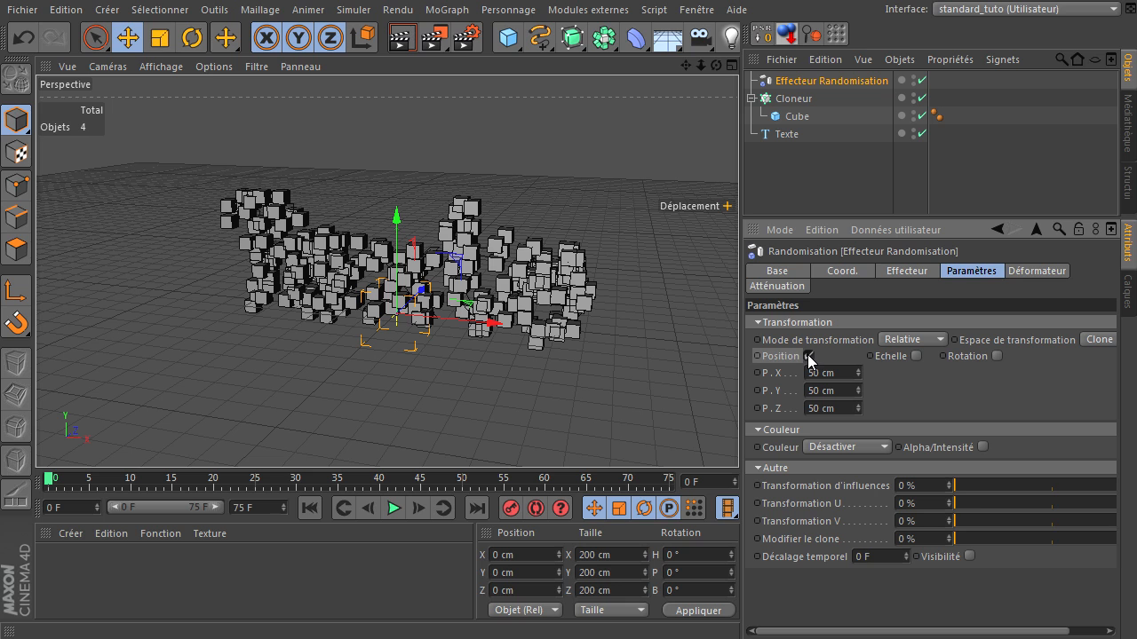
pyautogui.doubleClick(850, 373)
pyautogui.write('10')
pyautogui.doubleClick(840, 388)
pyautogui.write('10')
pyautogui.click(832, 408)
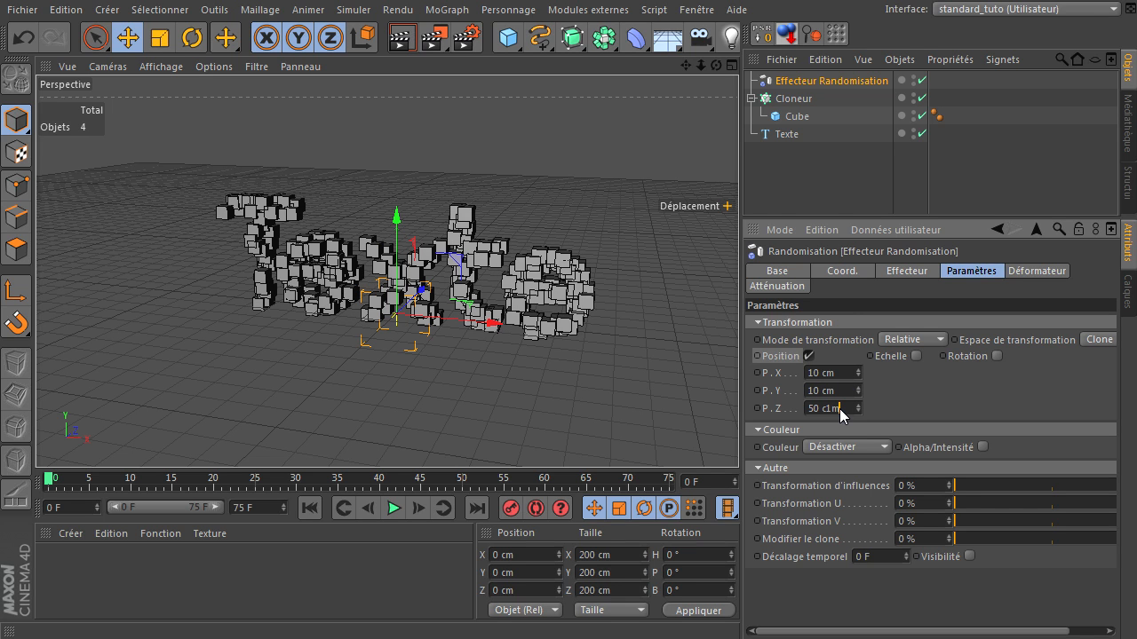
pyautogui.doubleClick(840, 408)
pyautogui.write('10')
pyautogui.press('Return')
# Enable uniform scale variation in the Randomisation effector and set its scale to 0.5
pyautogui.click(917, 356)
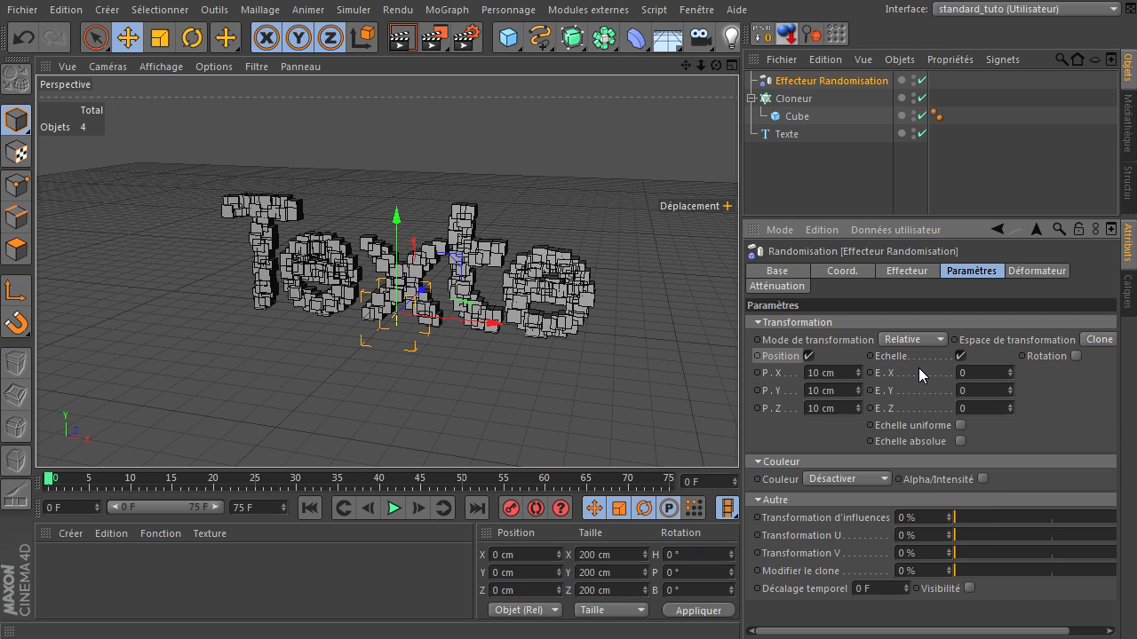
pyautogui.click(958, 425)
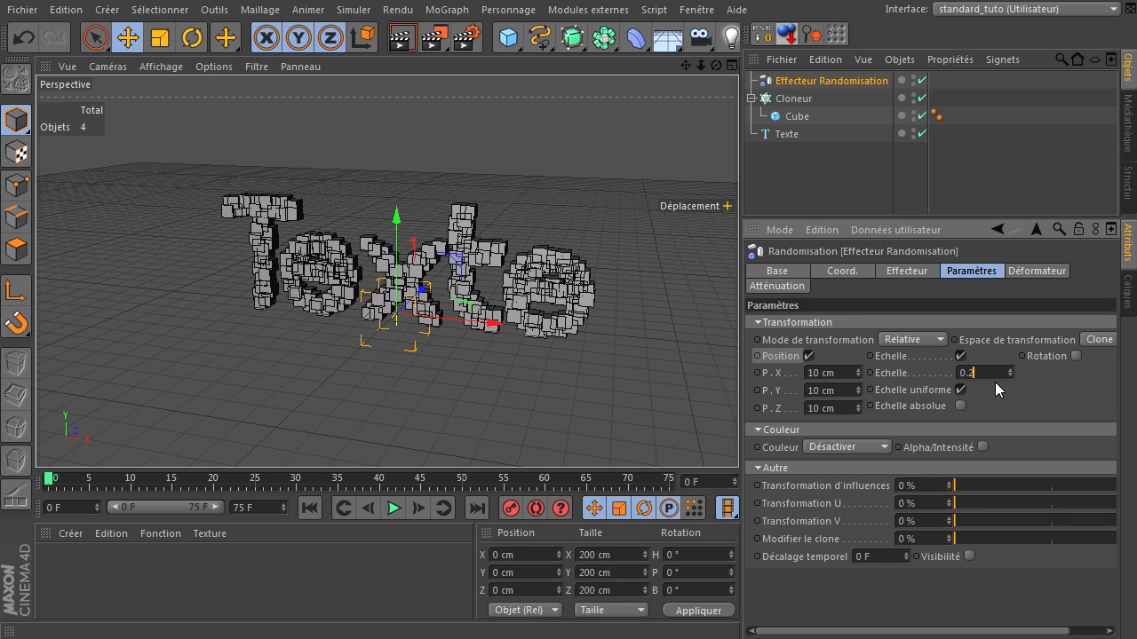
pyautogui.press('Return')
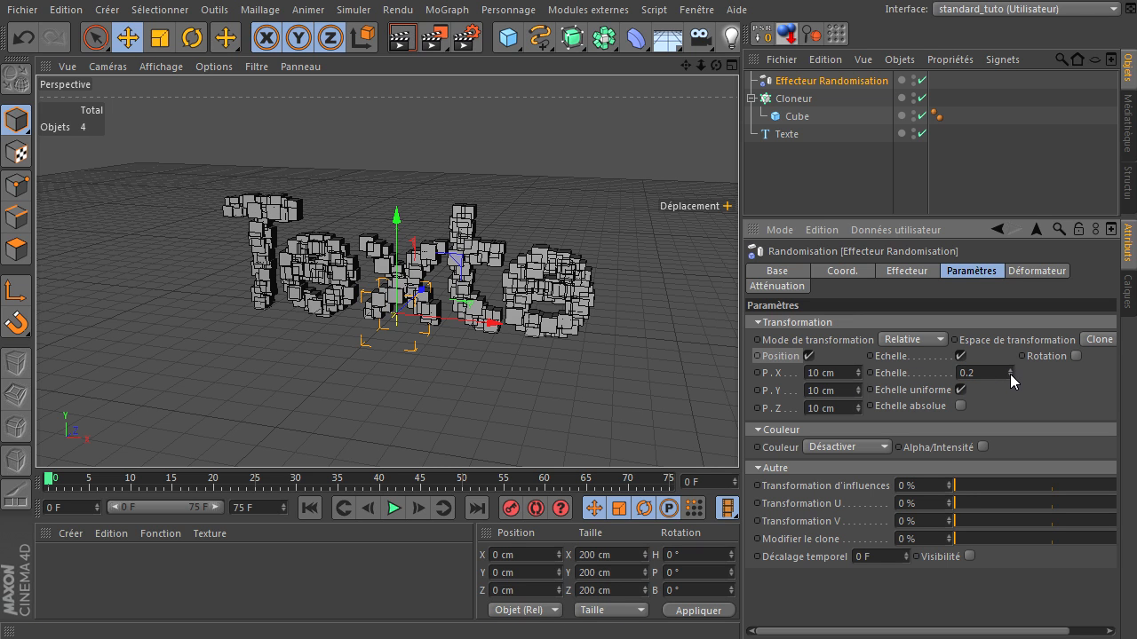
pyautogui.moveTo(1009, 367); pyautogui.dragTo(1009, 368)
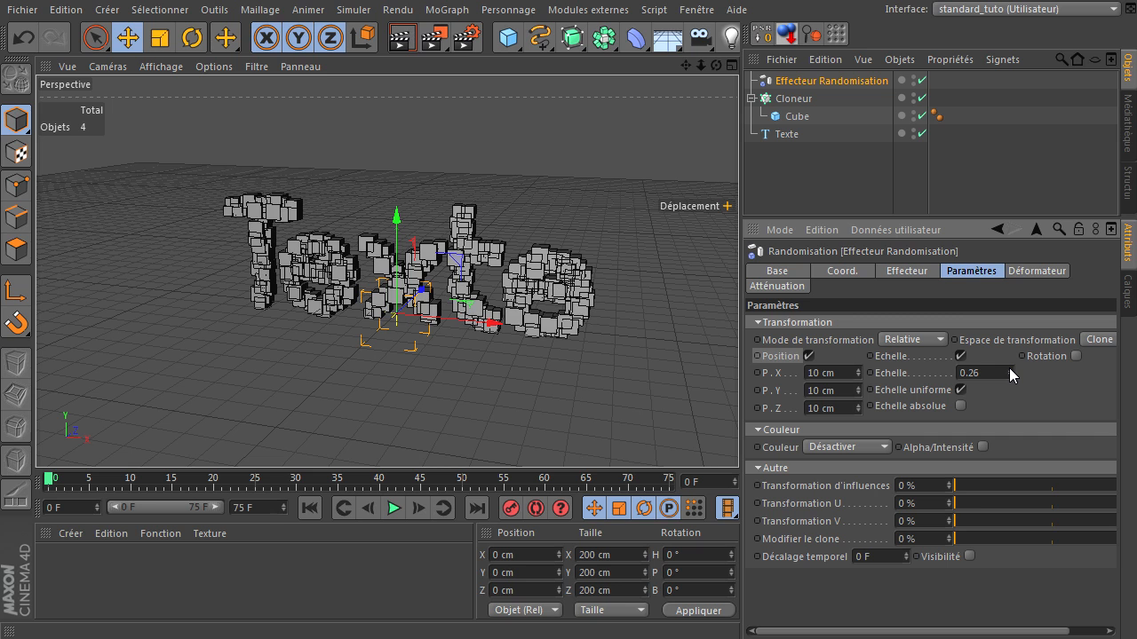
pyautogui.doubleClick(980, 373)
pyautogui.write('0.5')
pyautogui.press('Return')
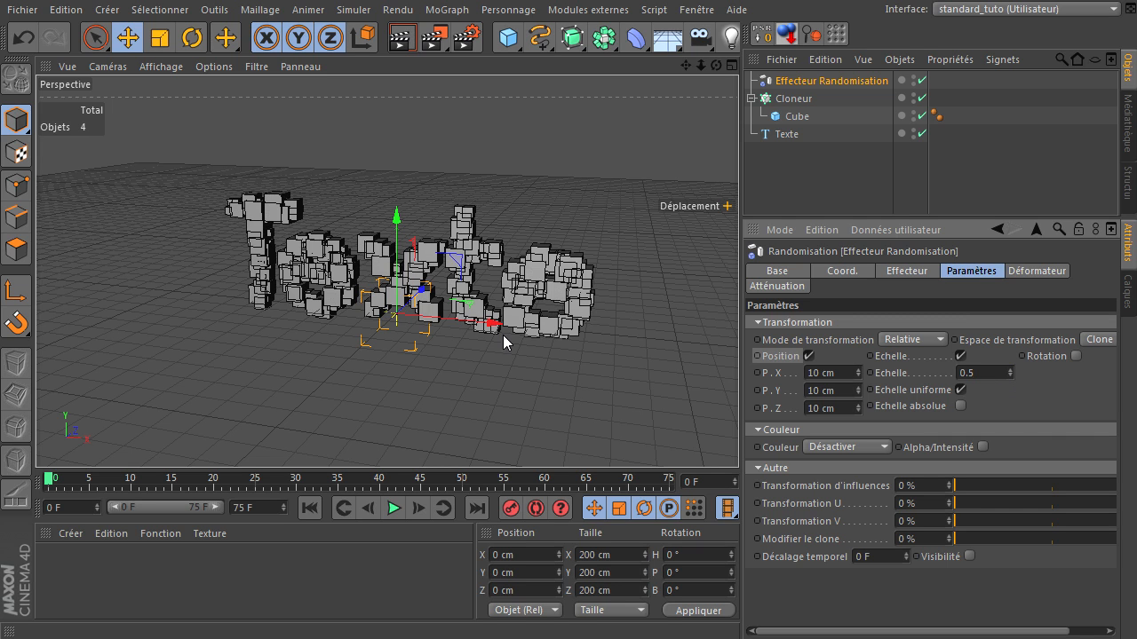
# Set the Randomisation effector's X, Y and Z position variation to 20 cm each
pyautogui.doubleClick(845, 375)
pyautogui.write('20')
pyautogui.press('Tab')
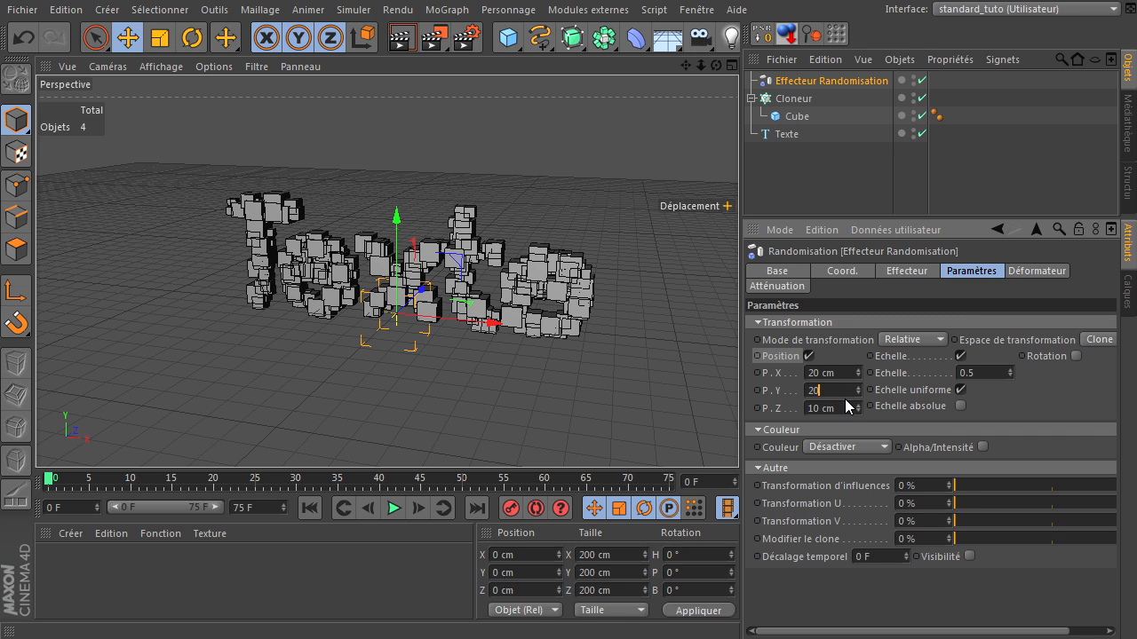
pyautogui.write('20')
pyautogui.press('Tab')
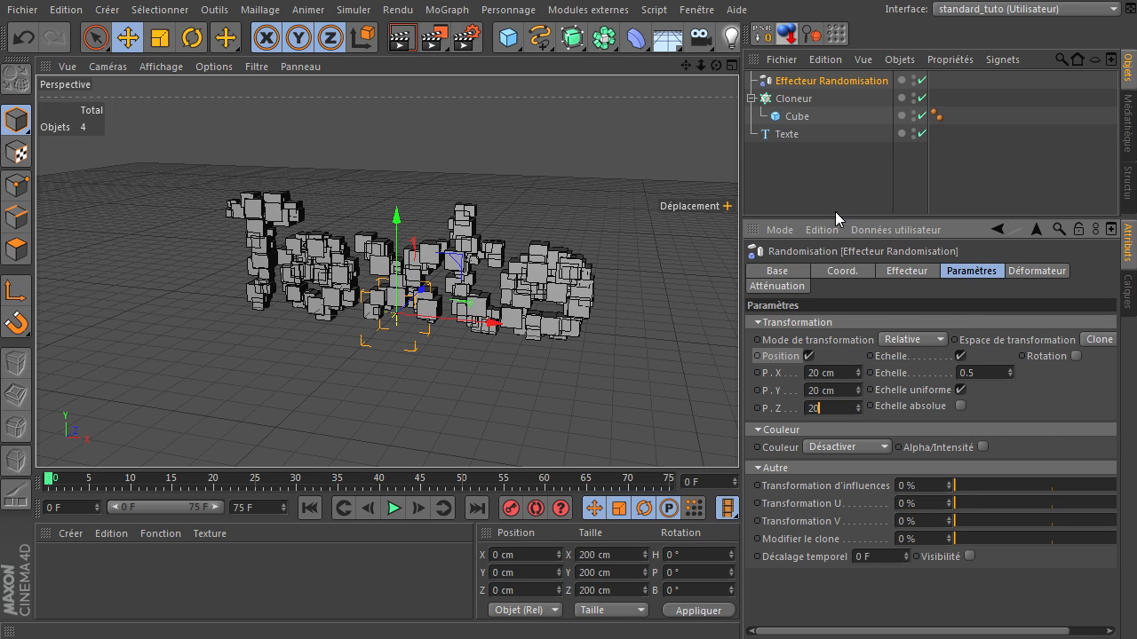
pyautogui.click(848, 178)
# Set the cloned cube's X, Y and Z sizes to 30 cm each
pyautogui.click(798, 116)
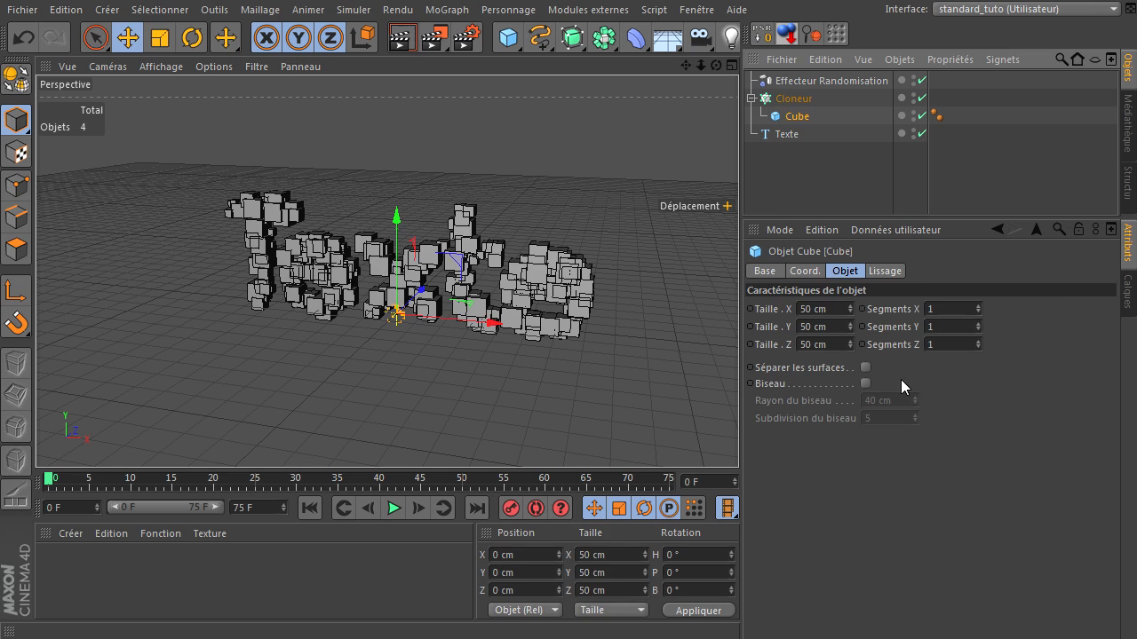
pyautogui.click(833, 311)
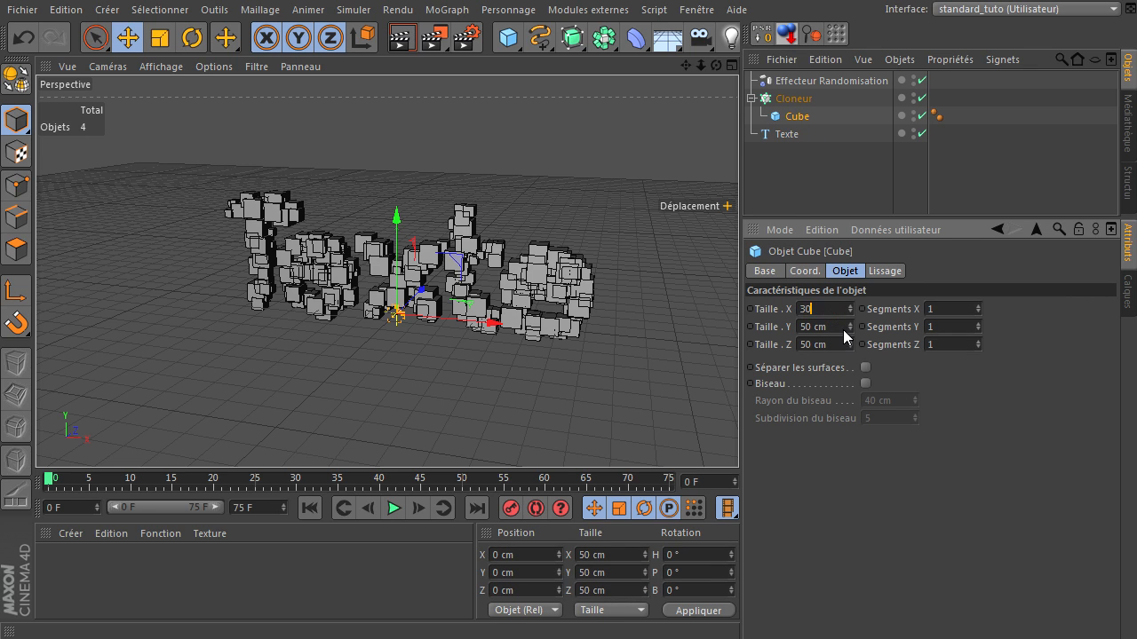
pyautogui.write('30')
pyautogui.press('Tab')
pyautogui.write('30')
pyautogui.press('Return')
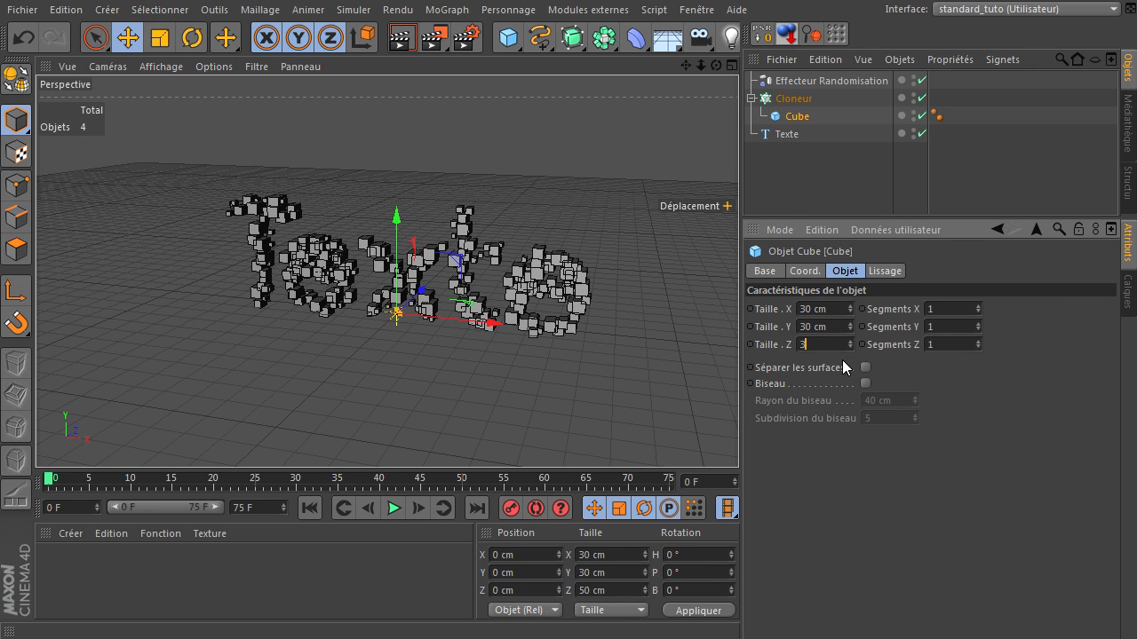
# Set the Cloner's quantity to 50 and render the active view to check the density of the cubes
pyautogui.moveTo(716, 65)
pyautogui.mouseDown()
pyautogui.moveTo(738, 436)
pyautogui.moveTo(747, 409)
pyautogui.moveTo(738, 435)
pyautogui.mouseUp()
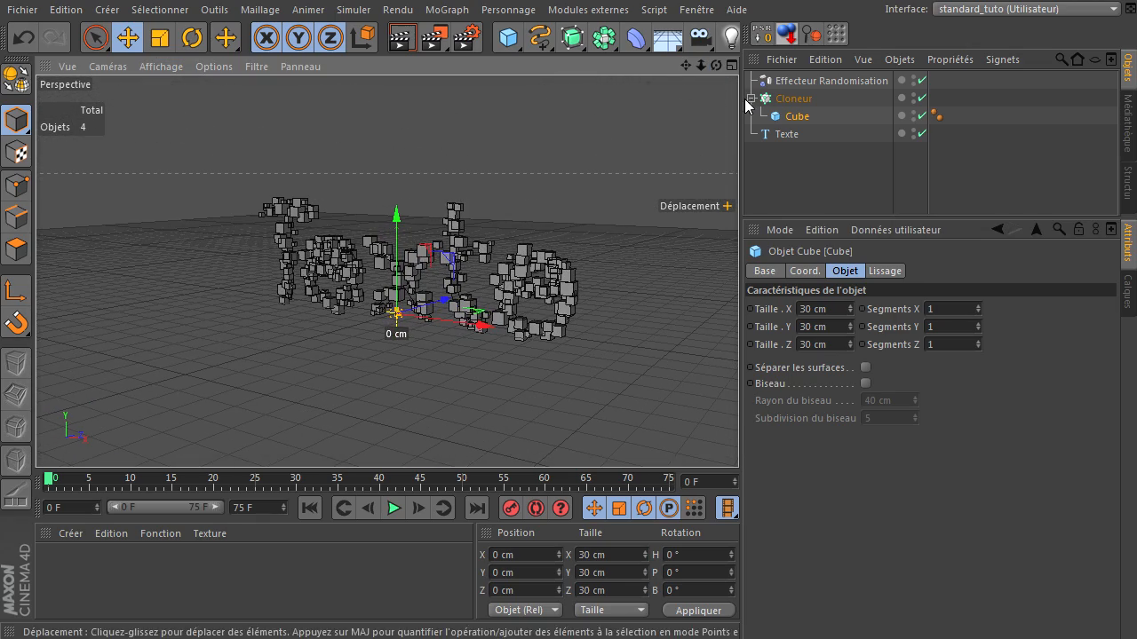
pyautogui.click(782, 100)
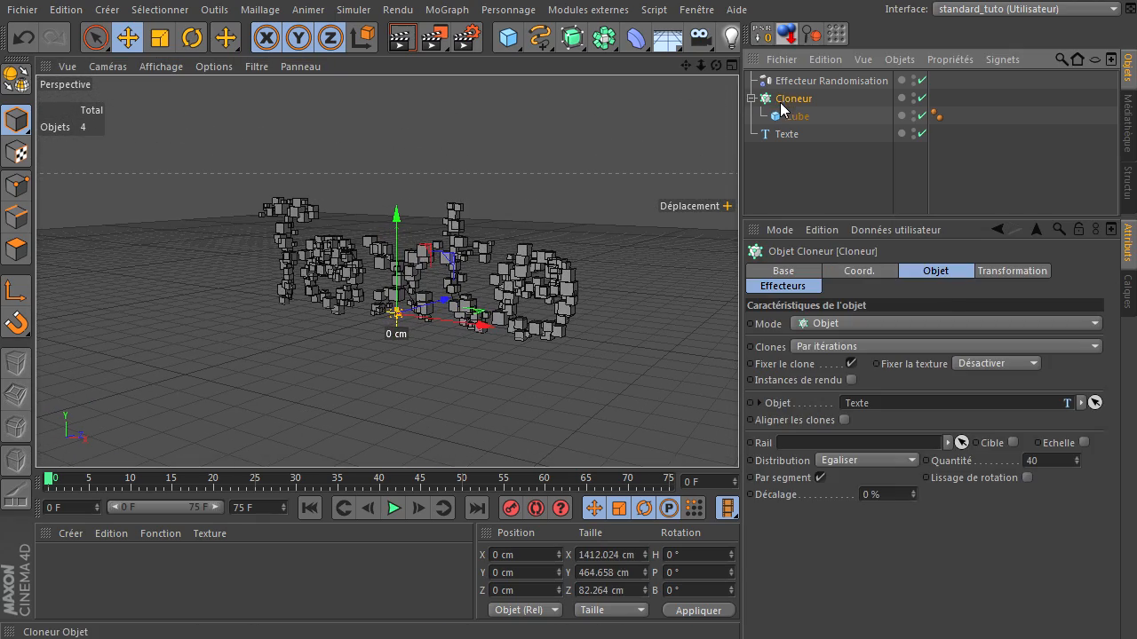
pyautogui.doubleClick(1068, 460)
pyautogui.write('50')
pyautogui.press('Return')
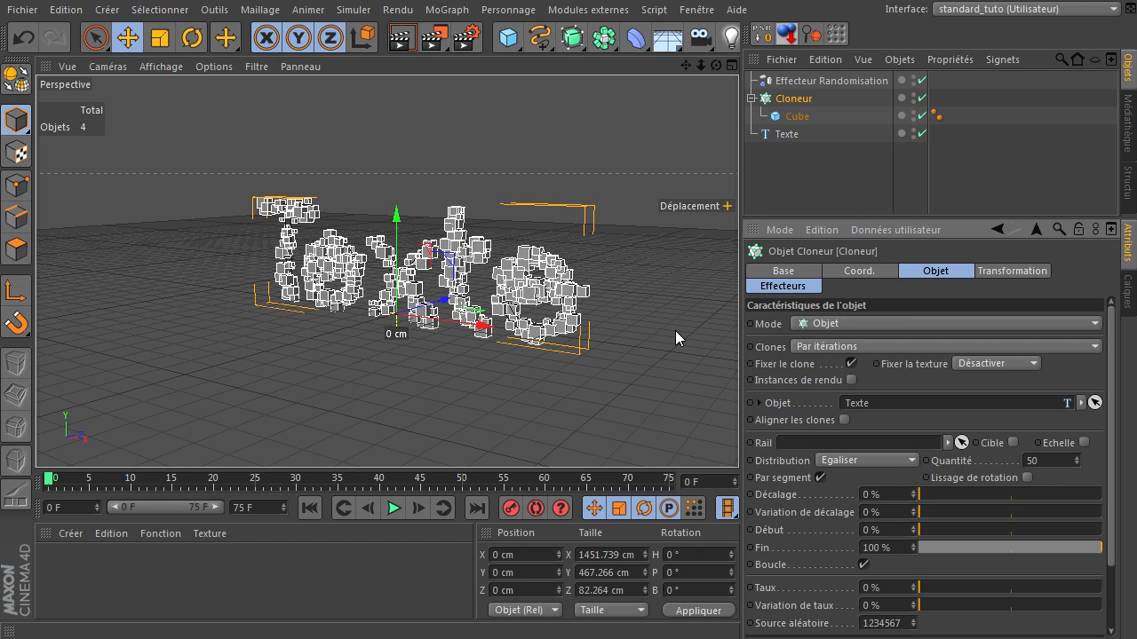
pyautogui.click(404, 39)
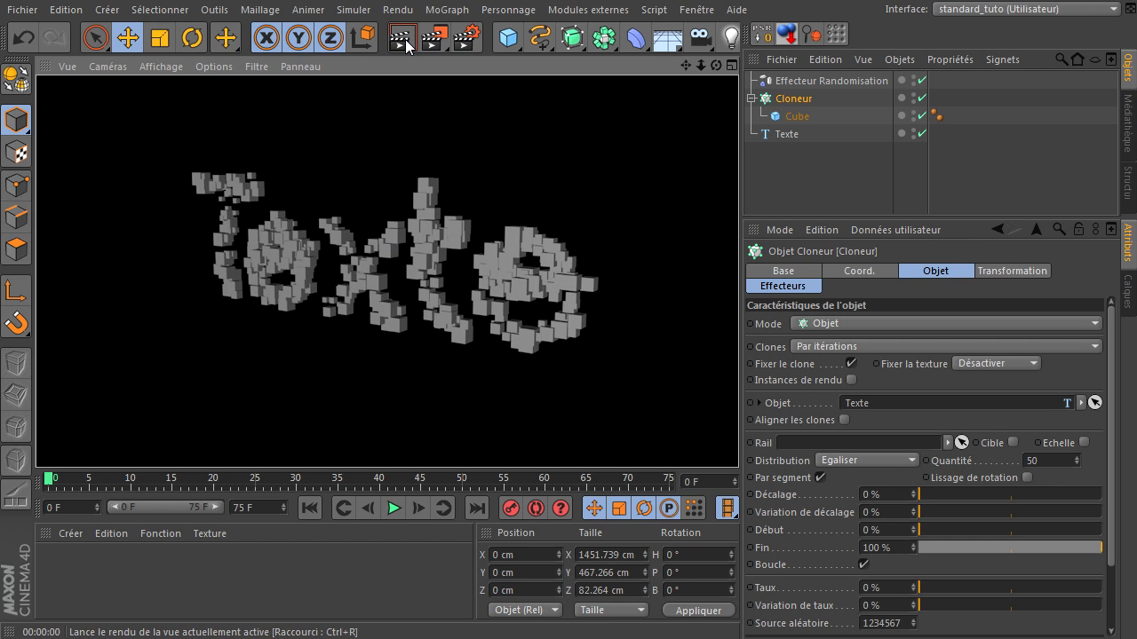
pyautogui.moveTo(717, 64)
pyautogui.mouseDown()
pyautogui.moveTo(739, 435)
pyautogui.moveTo(731, 72)
pyautogui.mouseUp()
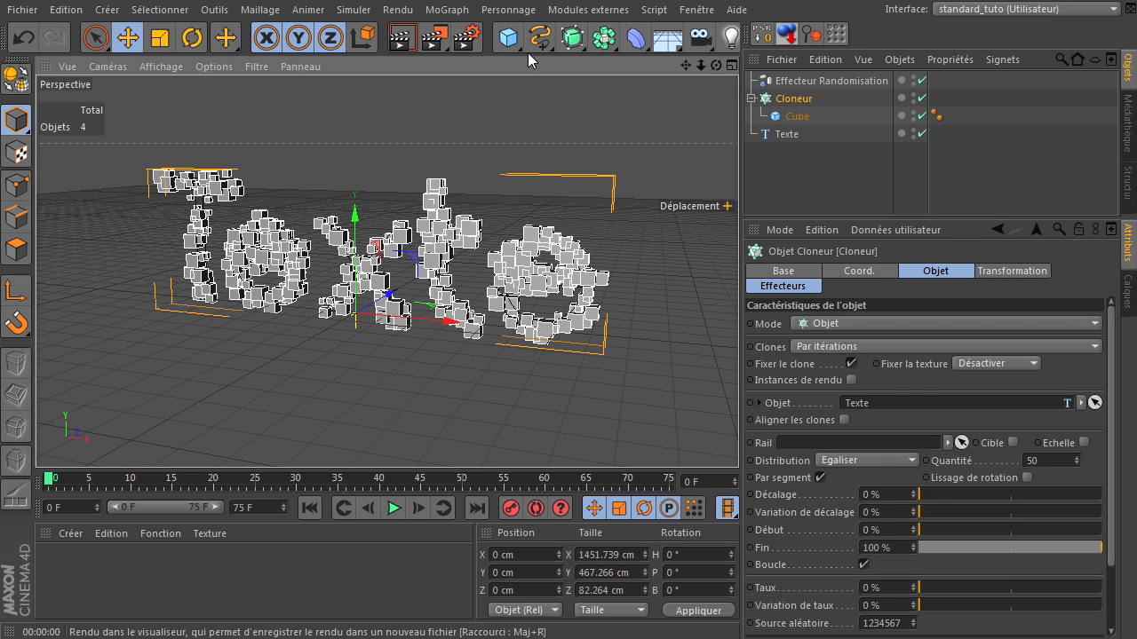
# Set the text spline's height to 500 cm, refresh the clones at the first frame and render the active view
pyautogui.click(796, 139)
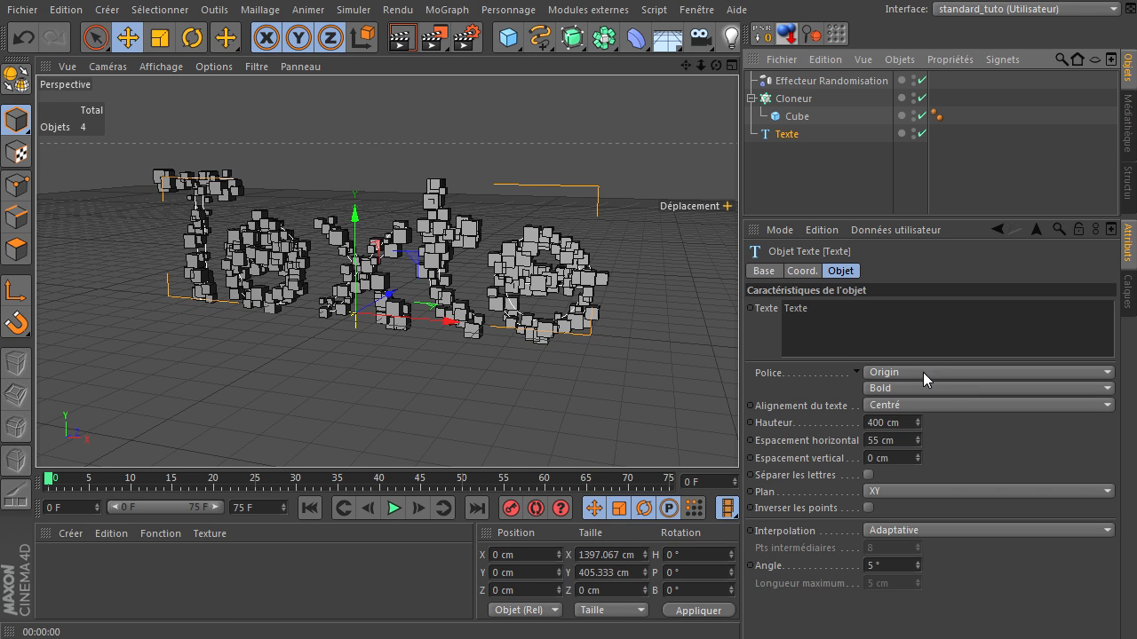
pyautogui.click(909, 426)
pyautogui.write('500')
pyautogui.press('Return')
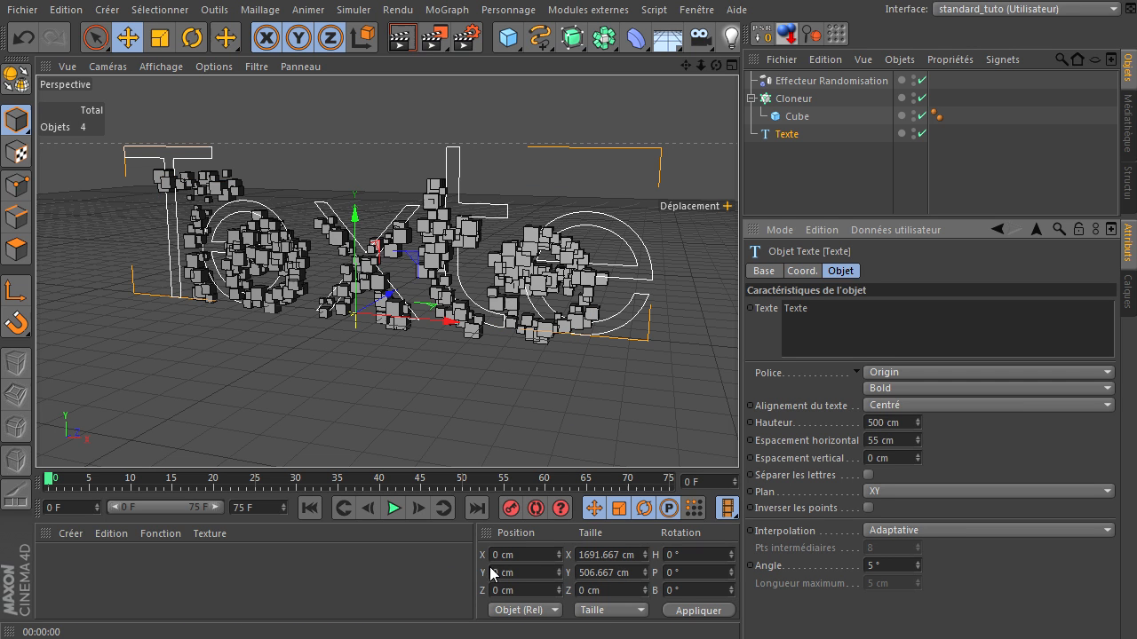
pyautogui.click(313, 508)
pyautogui.click(399, 37)
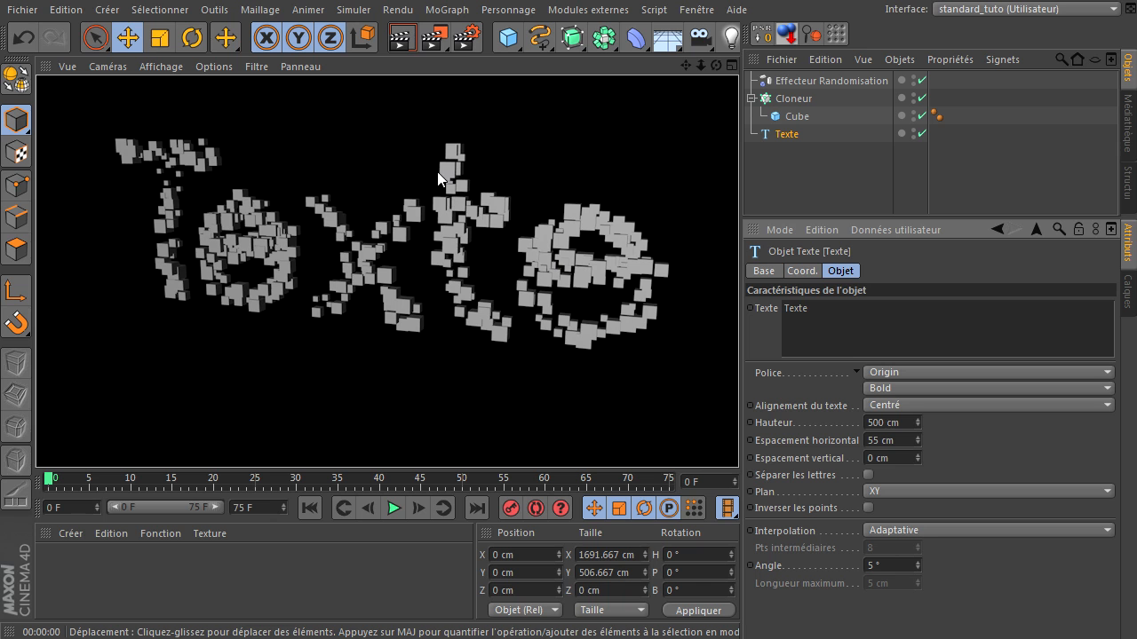
# Set the Cloner's quantity to 60 and render the active view to check the density of the cubes
pyautogui.click(801, 97)
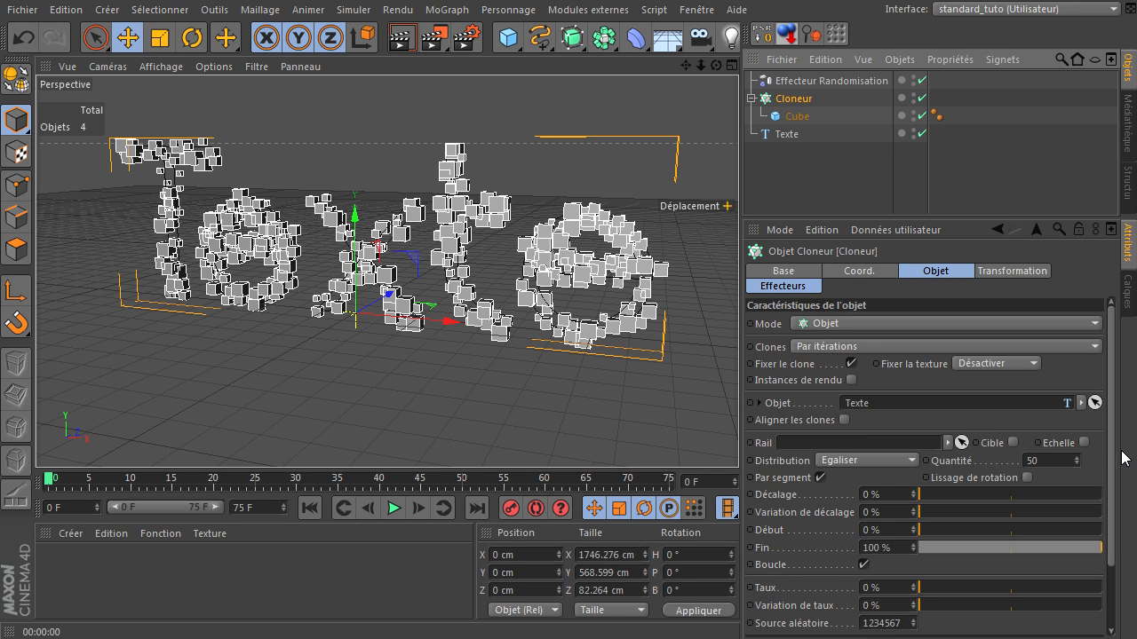
pyautogui.click(1063, 462)
pyautogui.write('60')
pyautogui.press('Return')
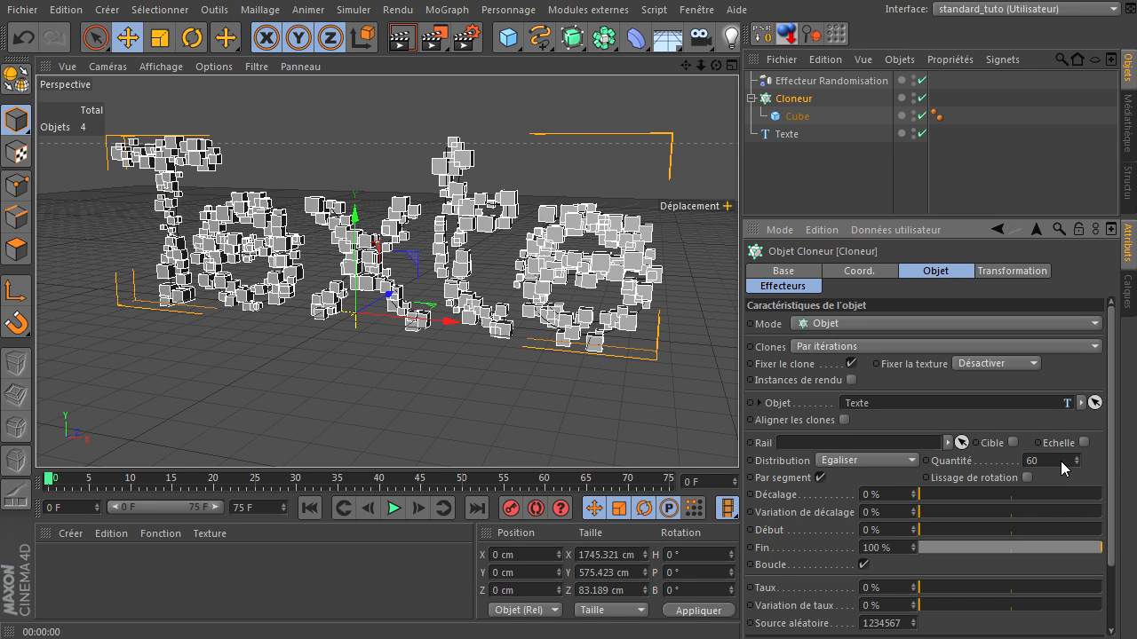
pyautogui.click(400, 39)
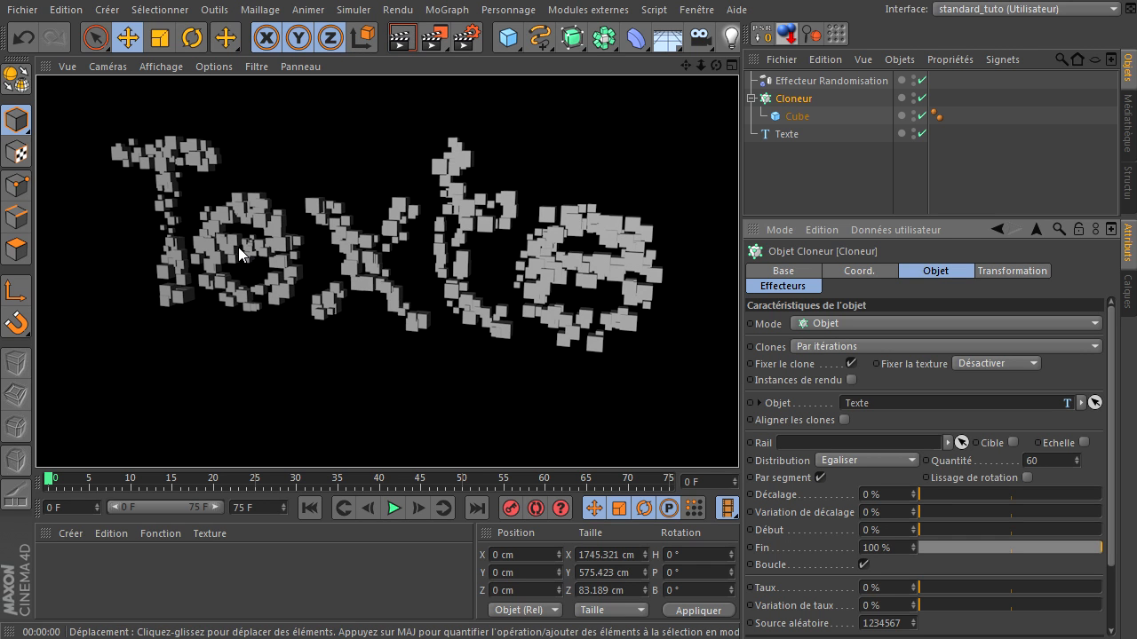
# Add a Simple (Plain) effector to the Cloner
pyautogui.click(685, 65)
pyautogui.moveTo(738, 436); pyautogui.dragTo(741, 436)
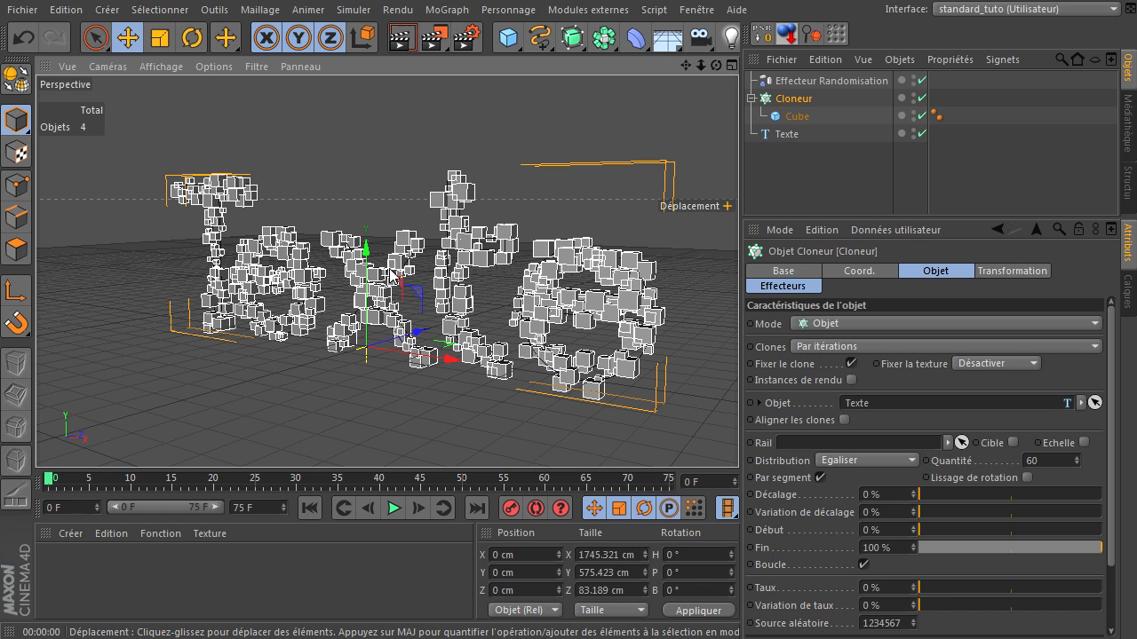
pyautogui.moveTo(688, 61); pyautogui.dragTo(678, 53)
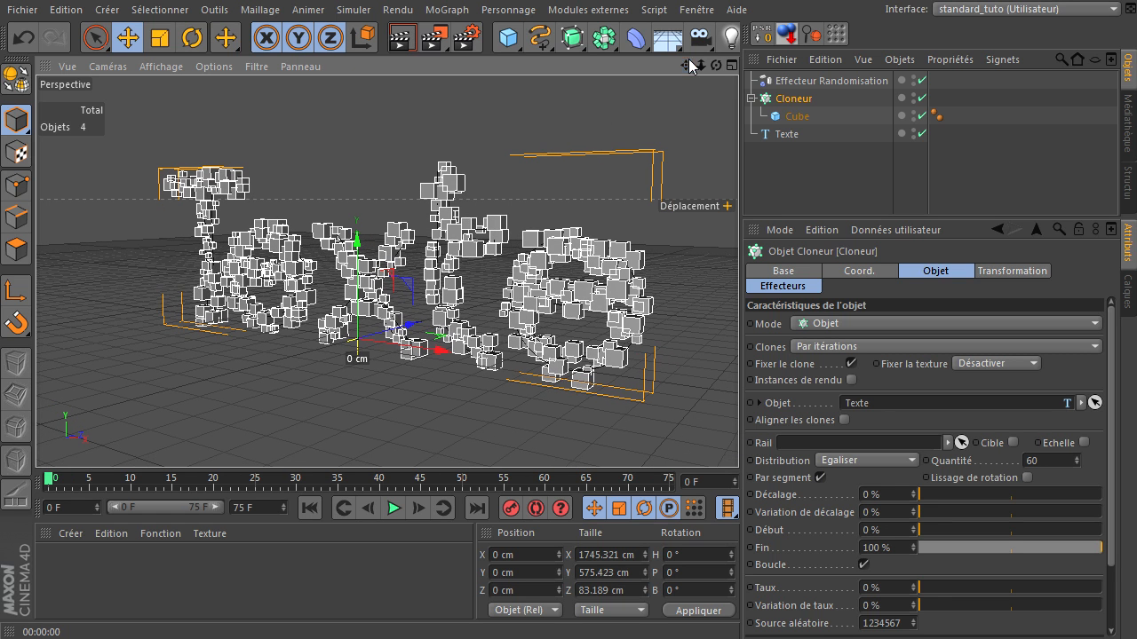
pyautogui.click(787, 101)
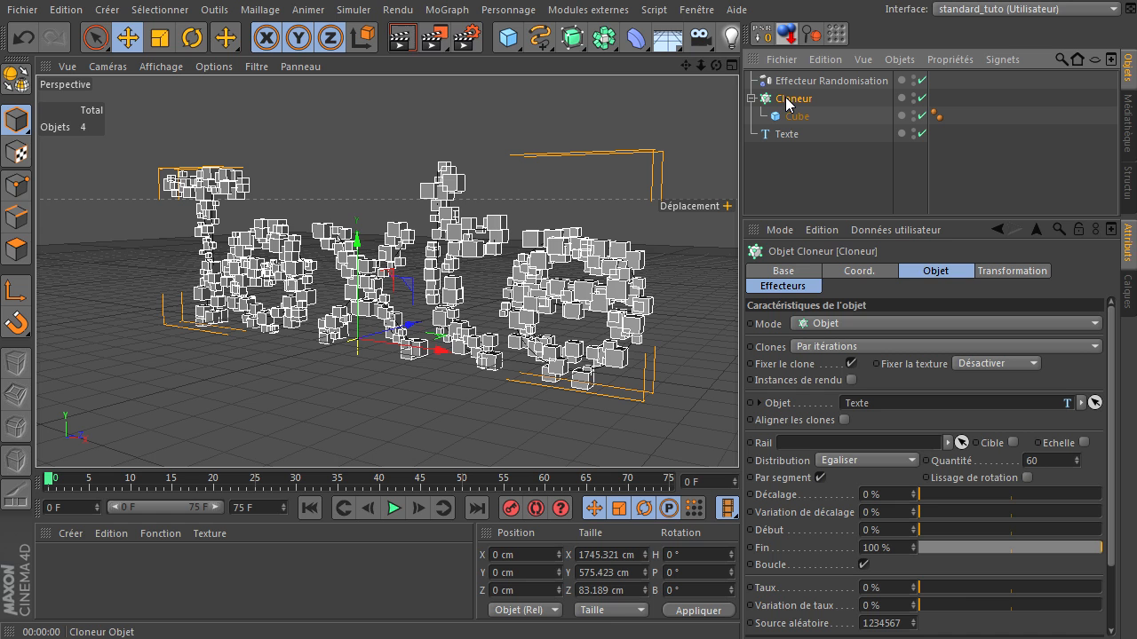
pyautogui.click(437, 10)
pyautogui.moveTo(460, 35)
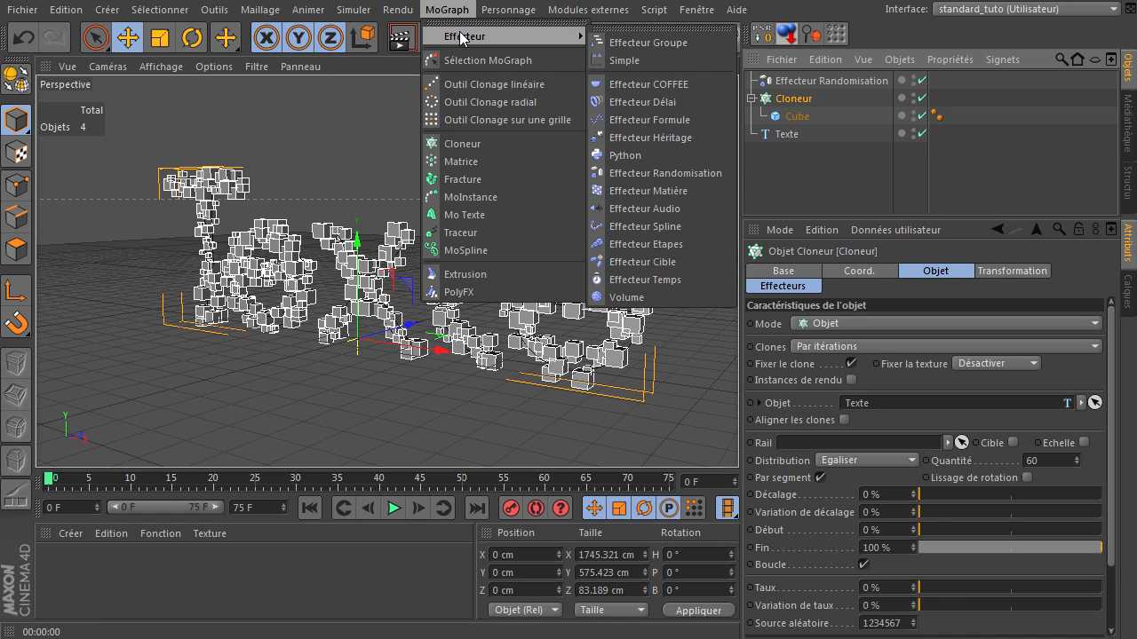
pyautogui.click(648, 61)
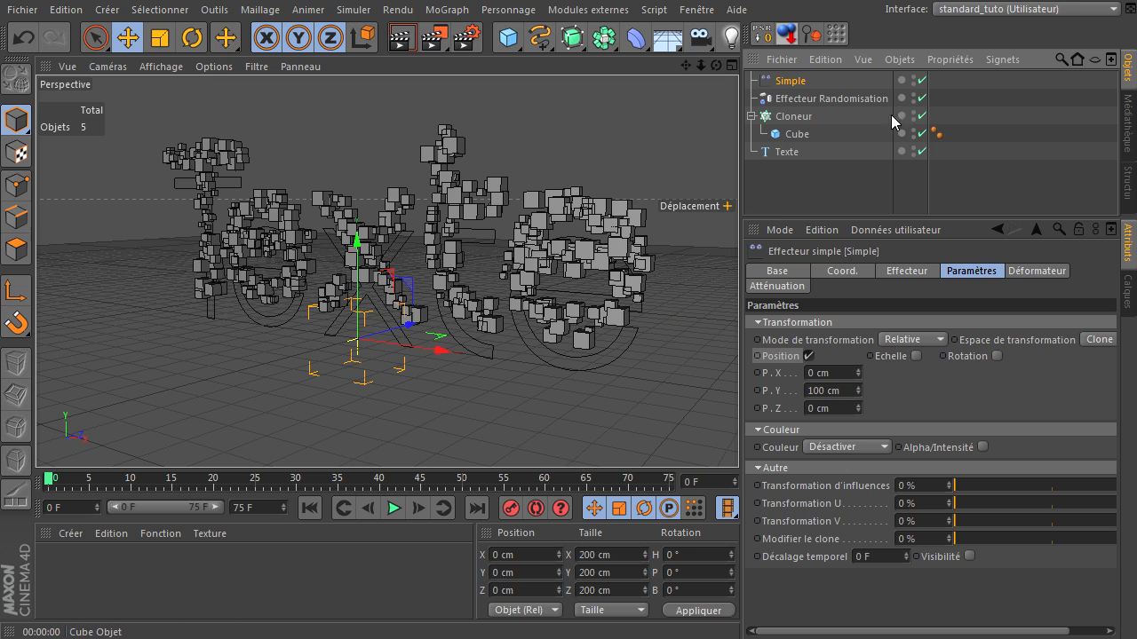
# Disable the Simple effector's position transformation and enable a uniform scale of -1
pyautogui.click(849, 395)
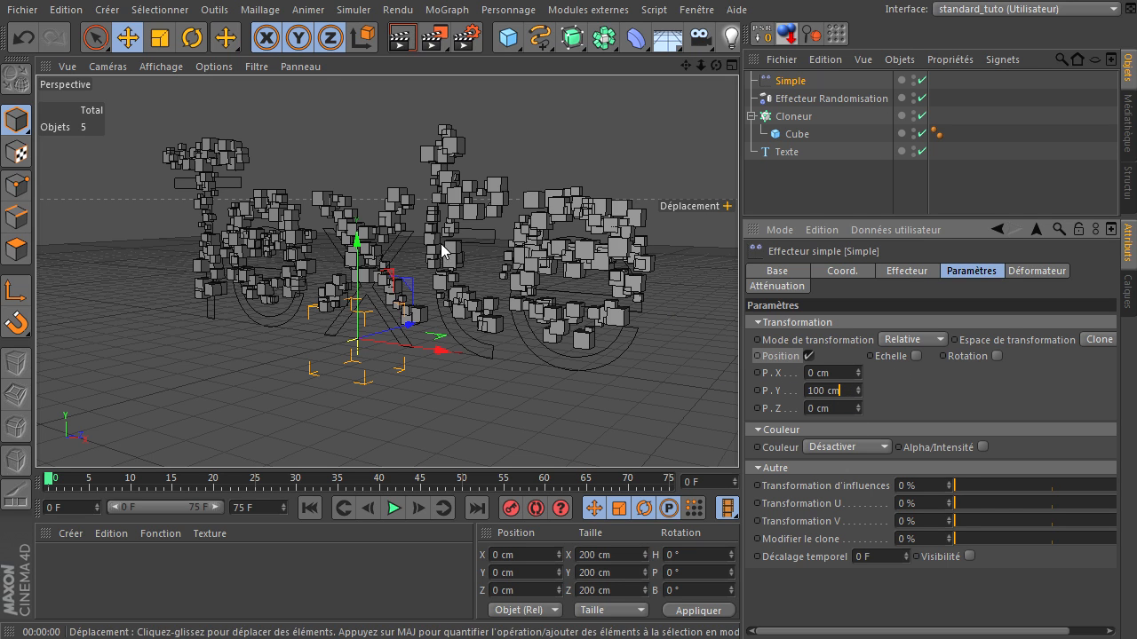
pyautogui.click(809, 356)
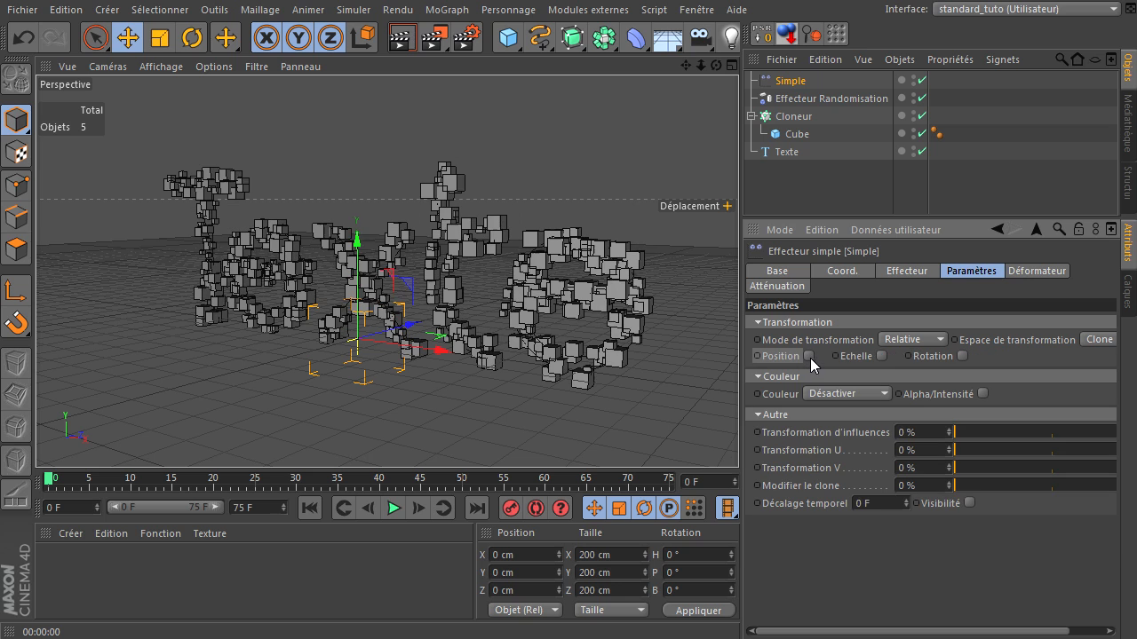
pyautogui.click(882, 356)
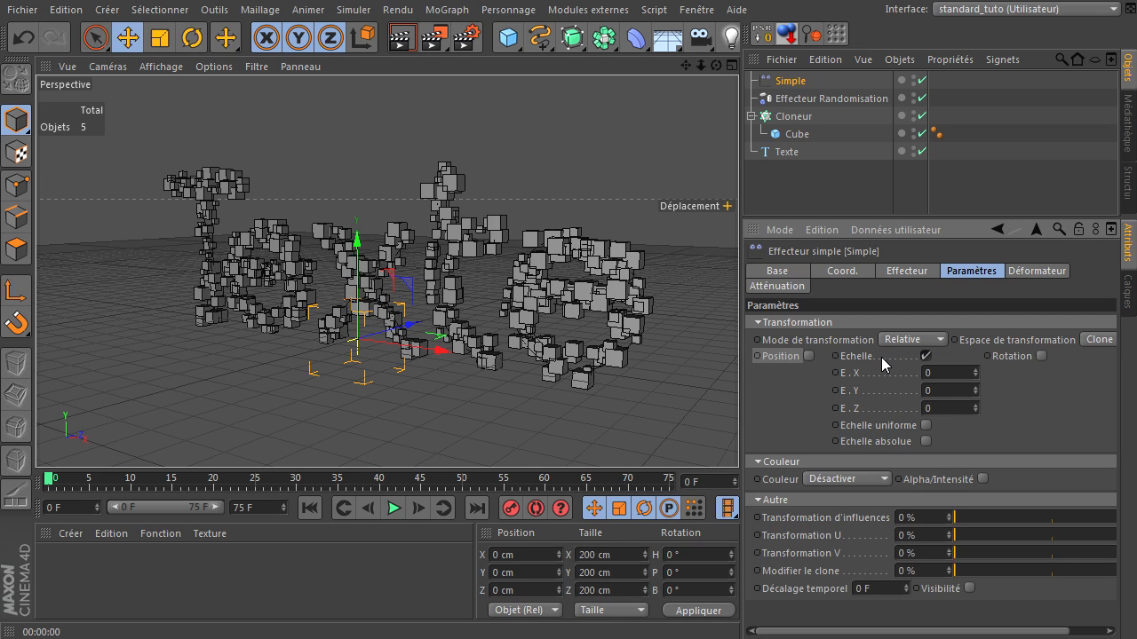
pyautogui.click(926, 425)
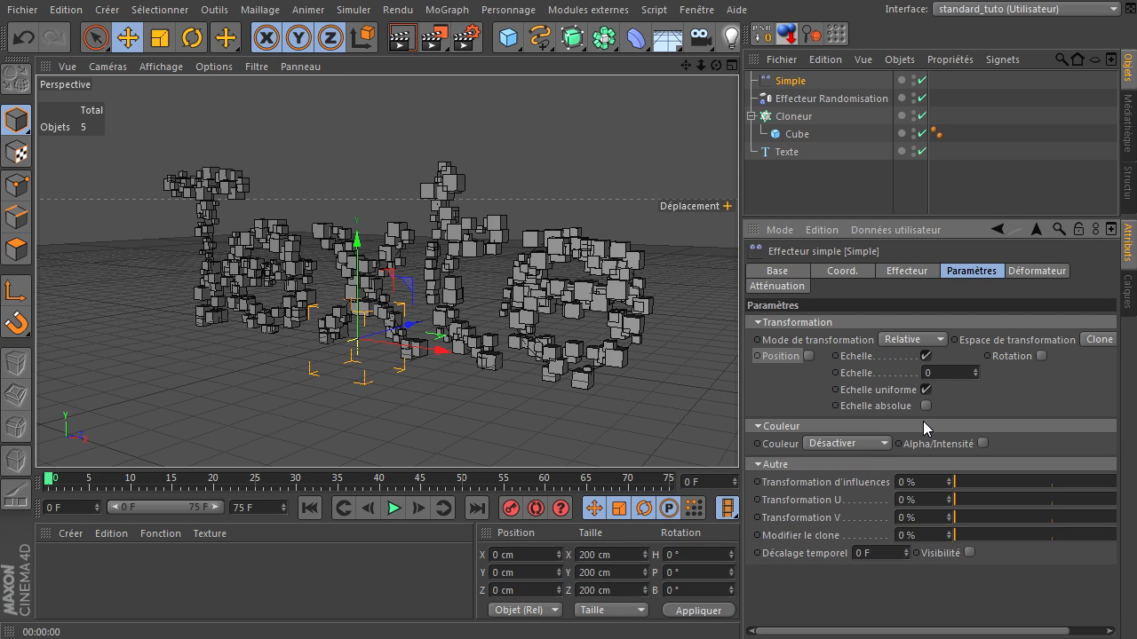
pyautogui.moveTo(946, 364); pyautogui.dragTo(913, 365, button='middle')
pyautogui.click(925, 370)
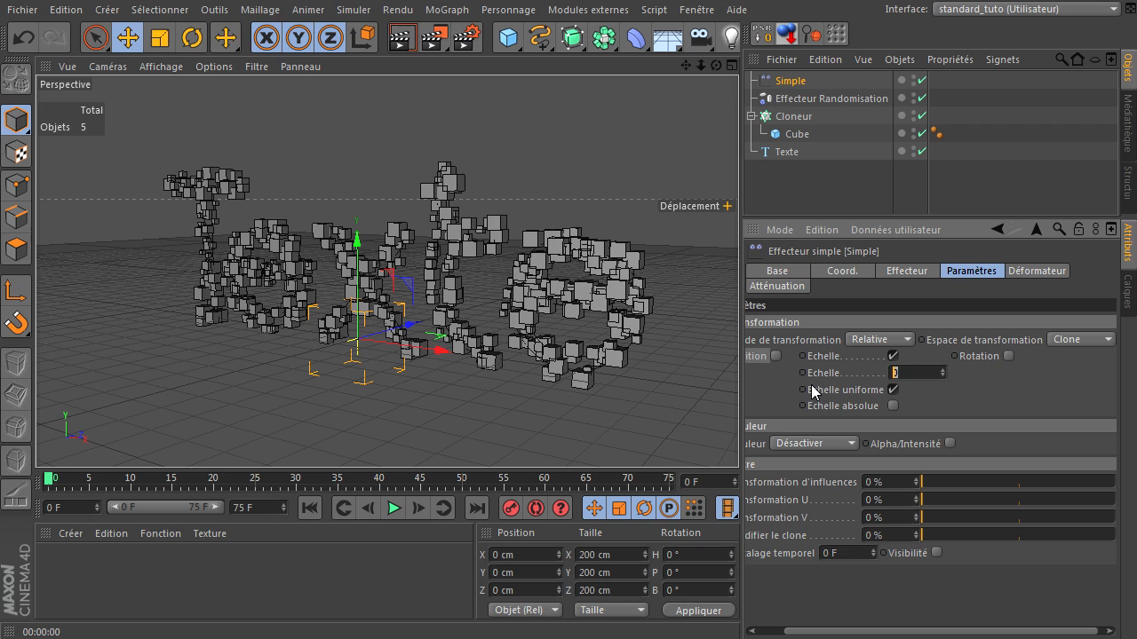
pyautogui.write('-1')
pyautogui.press('Return')
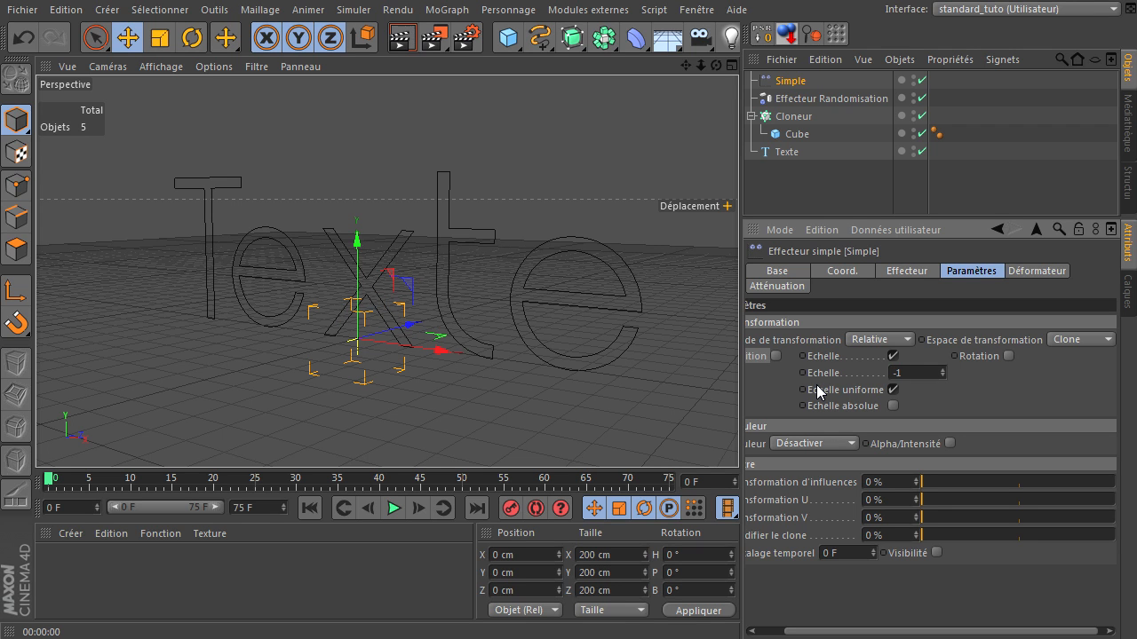
pyautogui.moveTo(855, 630); pyautogui.dragTo(793, 629)
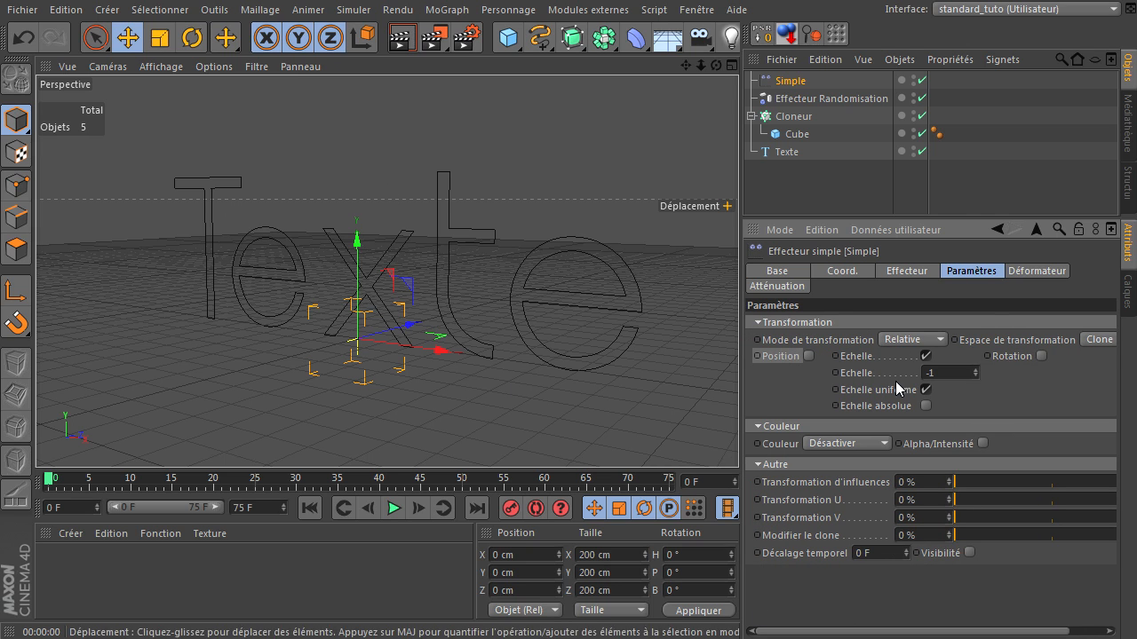
# Set the falloff shape of the Simple effector to Linéaire
pyautogui.click(799, 82)
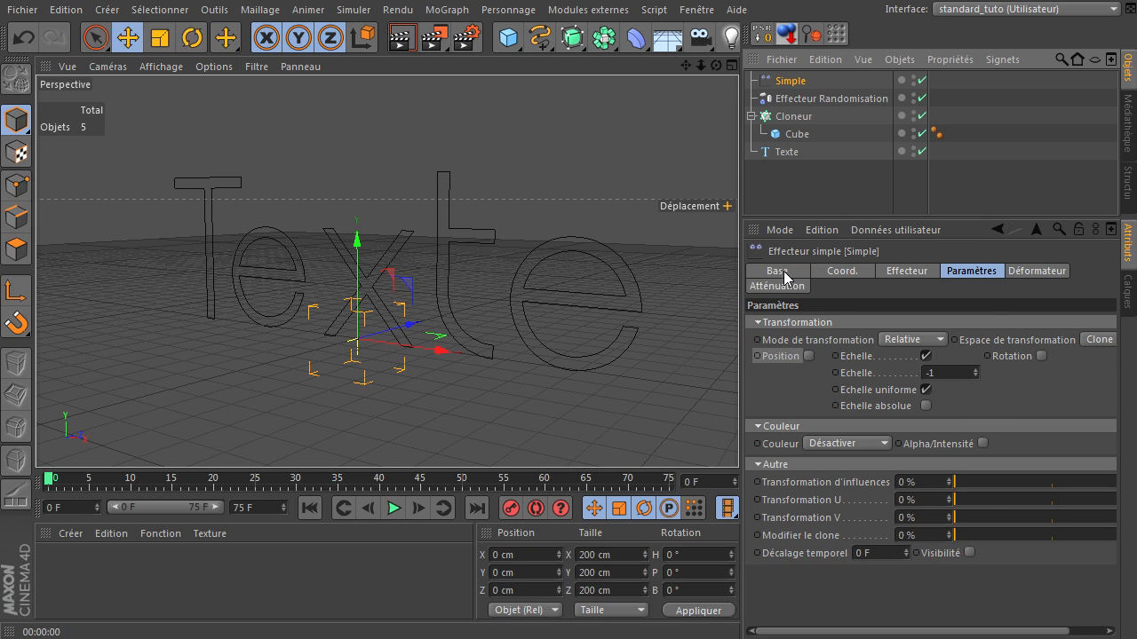
pyautogui.click(774, 288)
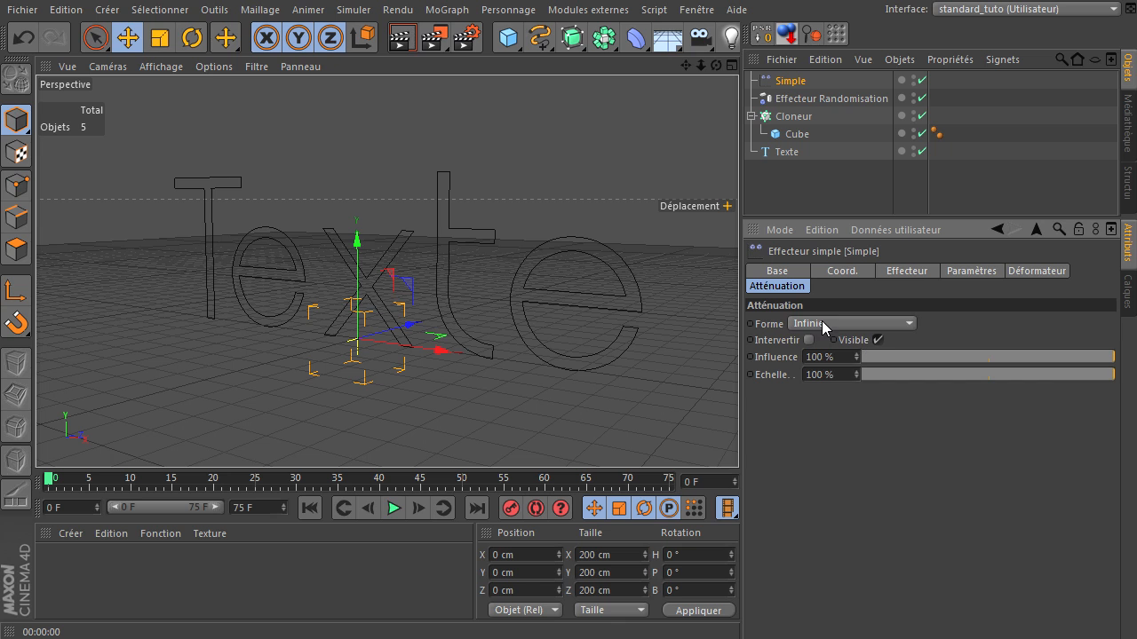
pyautogui.click(824, 325)
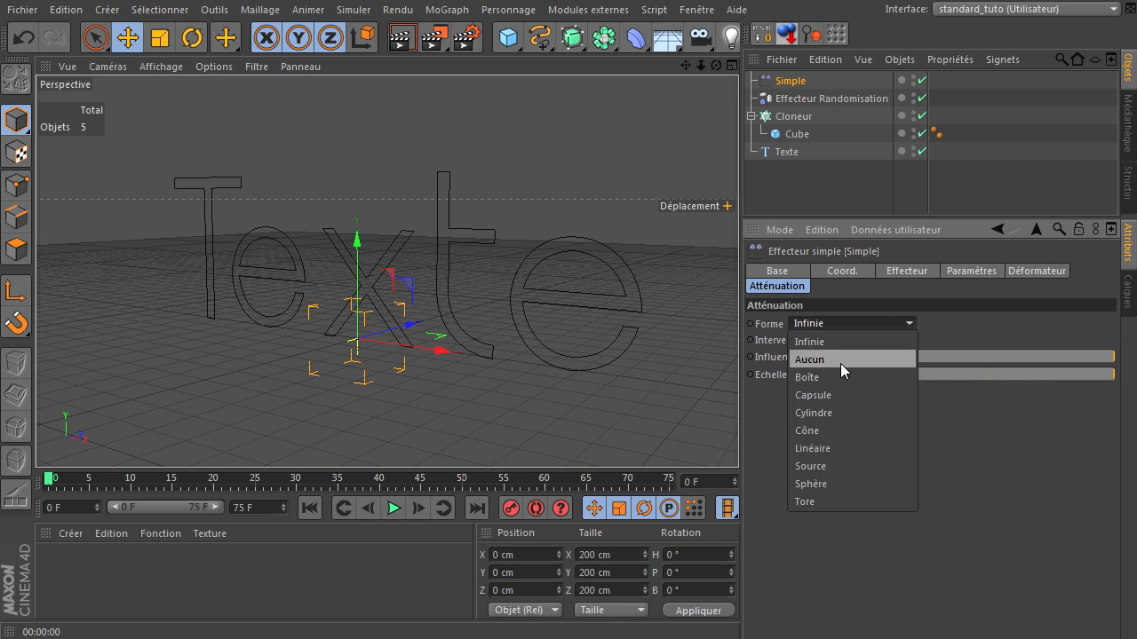
pyautogui.click(822, 450)
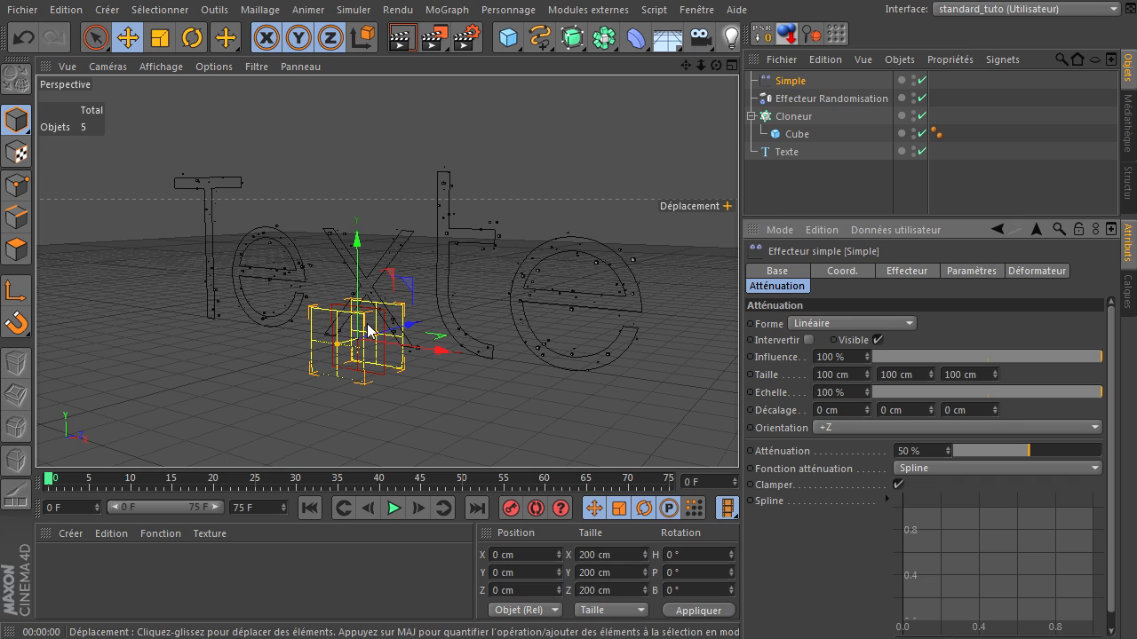
# Rotate the Simple effector to a pitch of -90° and lower it to a Y position of about -96 cm
pyautogui.click(192, 38)
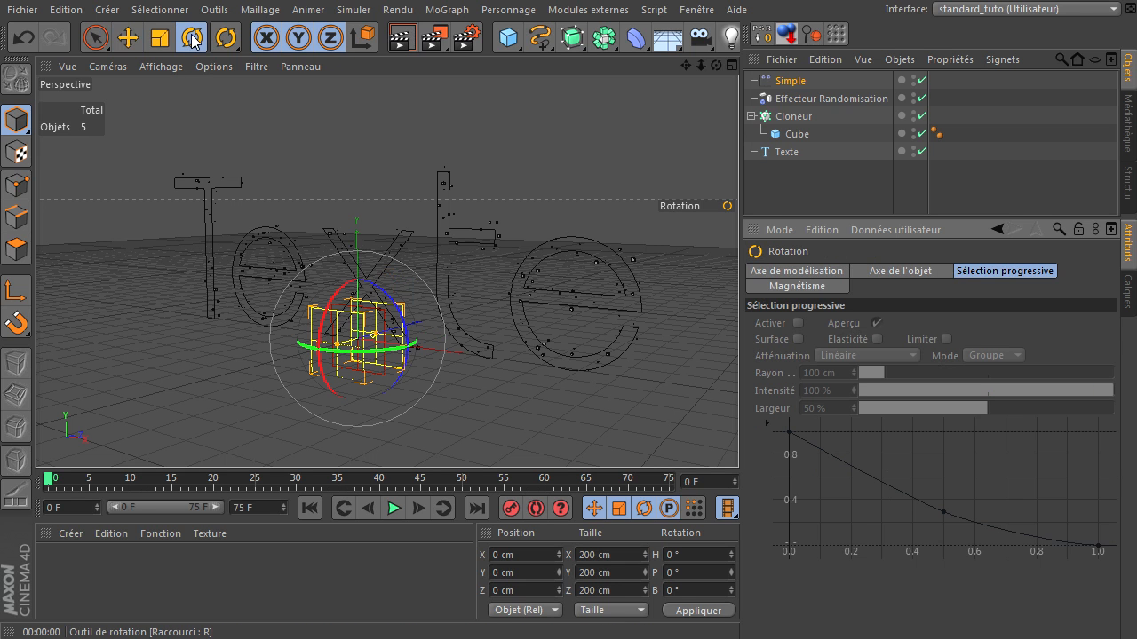
pyautogui.moveTo(336, 293); pyautogui.dragTo(394, 278)
pyautogui.click(127, 39)
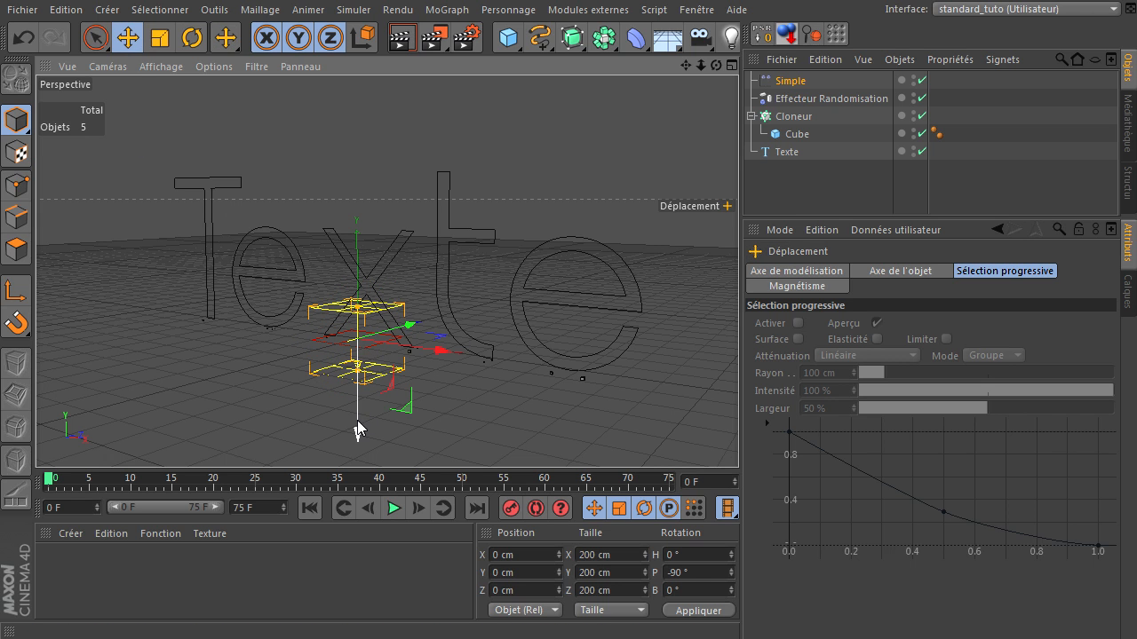
pyautogui.moveTo(365, 412); pyautogui.dragTo(384, 458)
# Keyframe the Simple effector at its low position on frame 10 and raised to about 726 cm in Y on frame 60
pyautogui.click(129, 481)
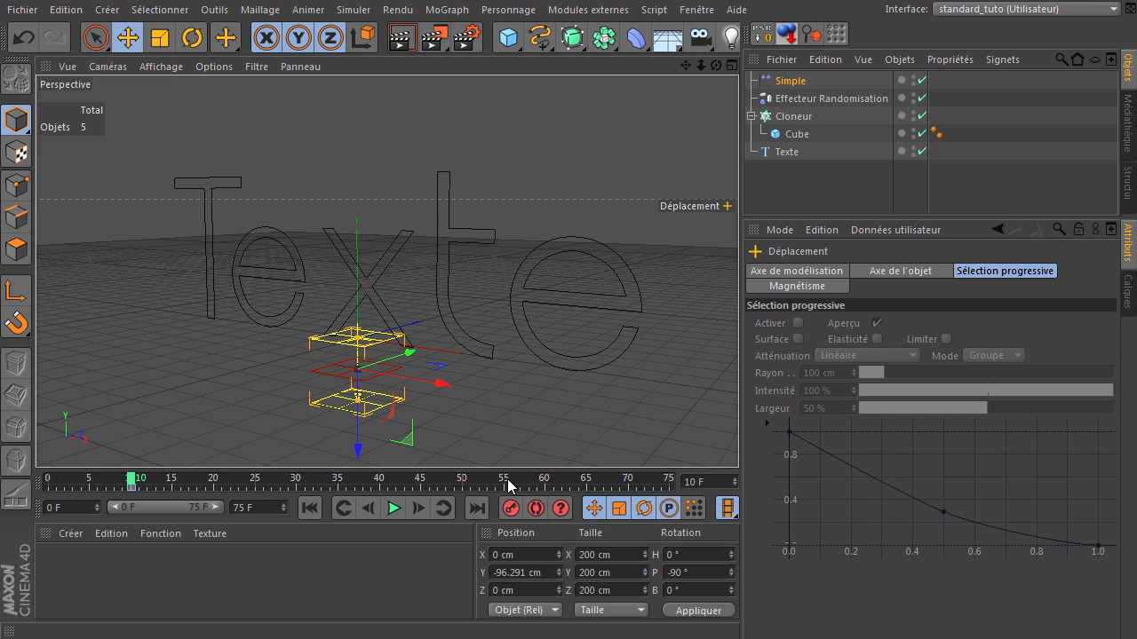
pyautogui.click(539, 481)
pyautogui.click(545, 480)
pyautogui.moveTo(358, 436)
pyautogui.mouseDown()
pyautogui.moveTo(398, 273)
pyautogui.moveTo(400, 185)
pyautogui.mouseUp()
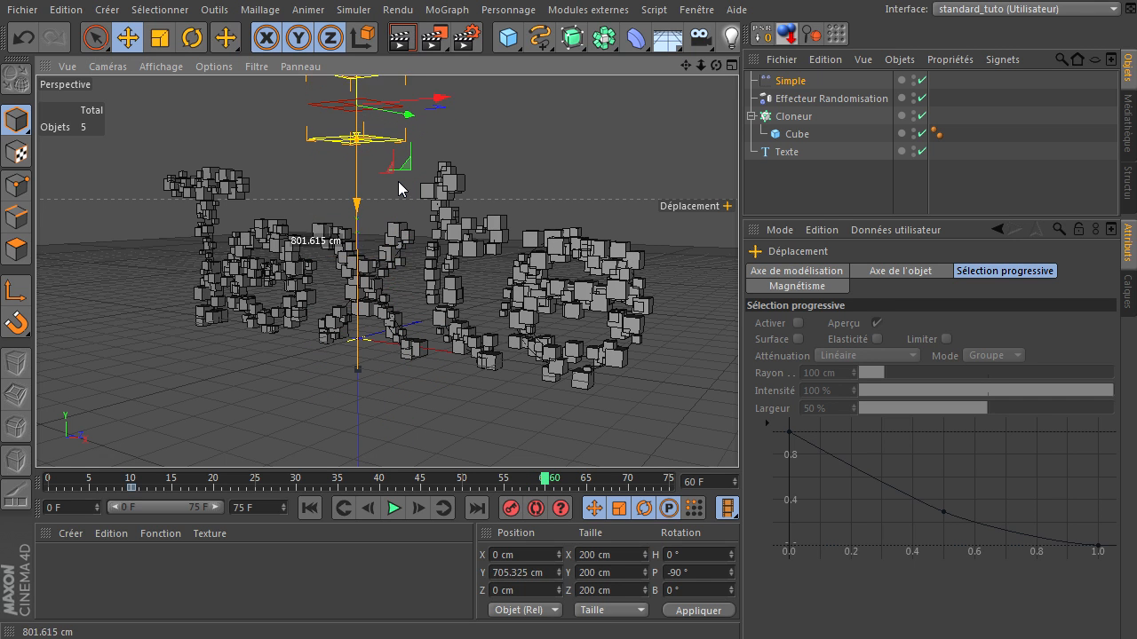
pyautogui.click(512, 508)
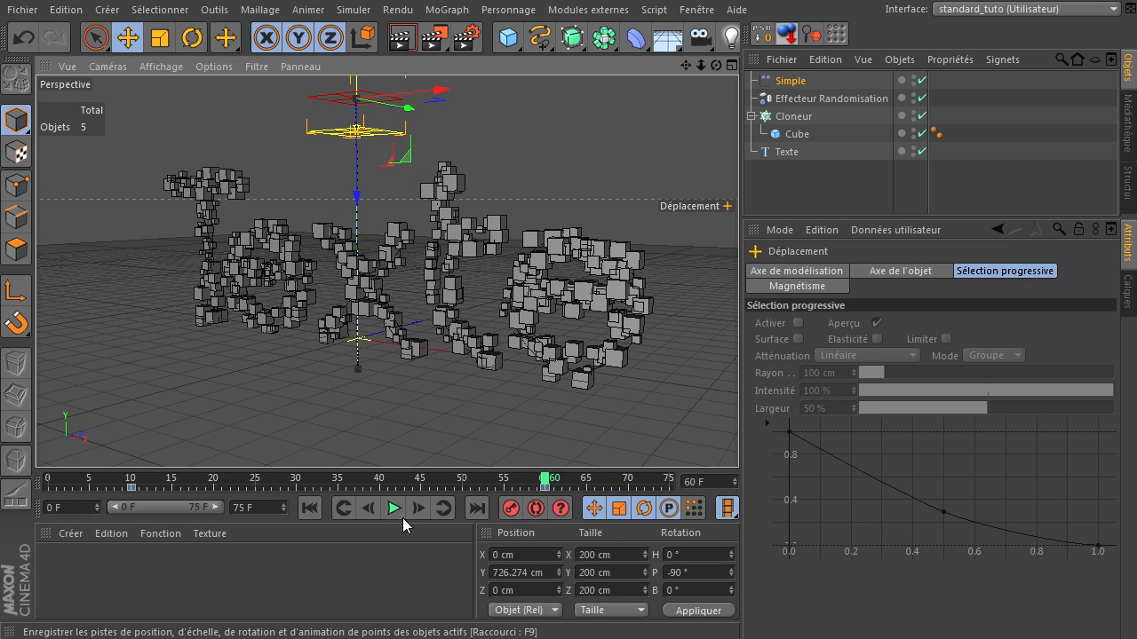
# Play the animation from the first frame to check how the cubes appear along the text
pyautogui.click(310, 508)
pyautogui.click(394, 508)
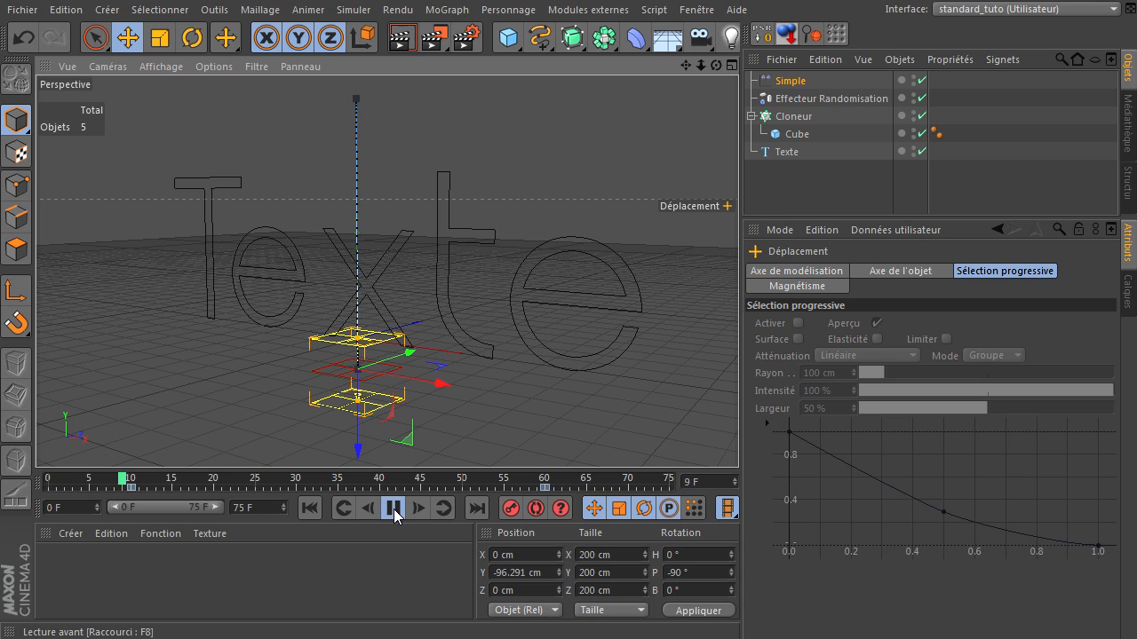
pyautogui.click(394, 508)
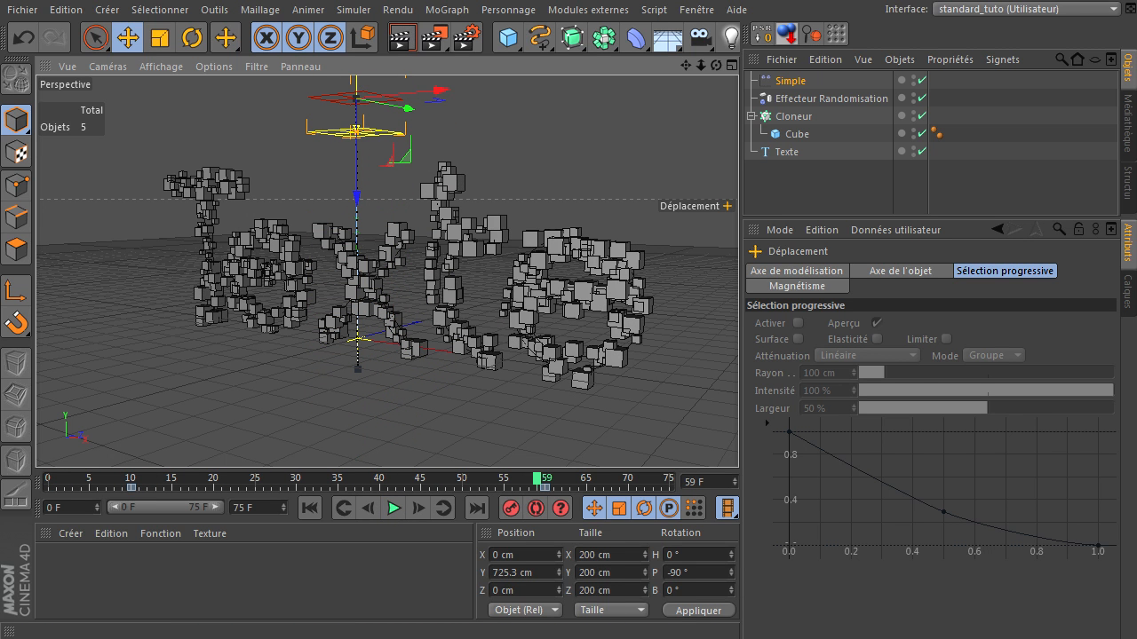
# Switch to the browser and replay the reference video from an earlier point to examine how its cubes appear
pyautogui.hotkey('alt', 'Tab')
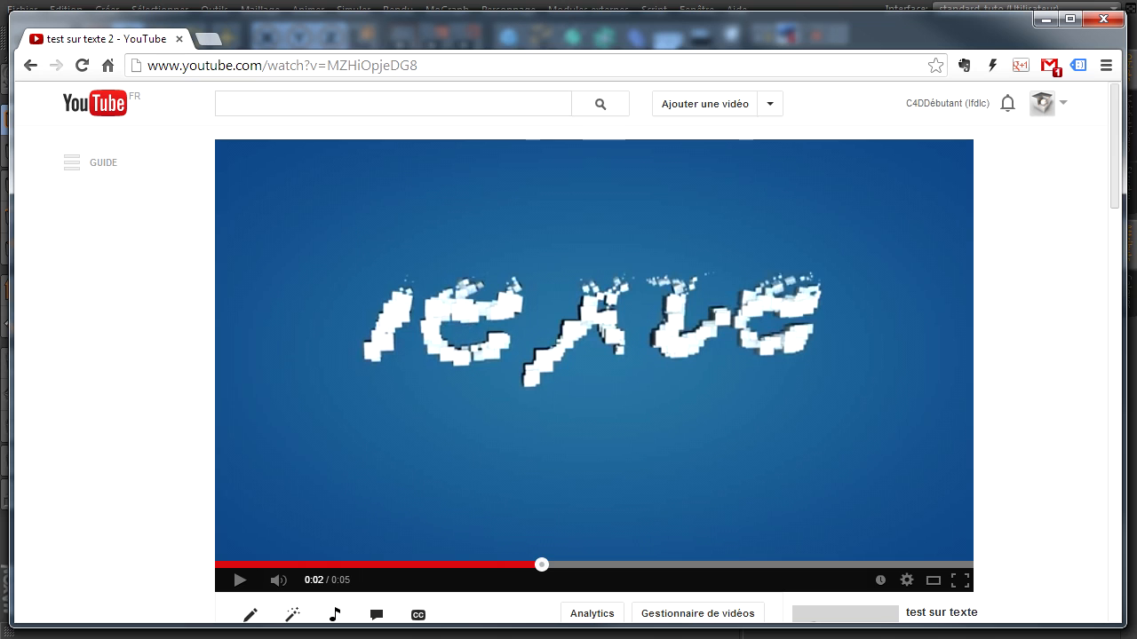
pyautogui.moveTo(543, 565); pyautogui.dragTo(380, 564)
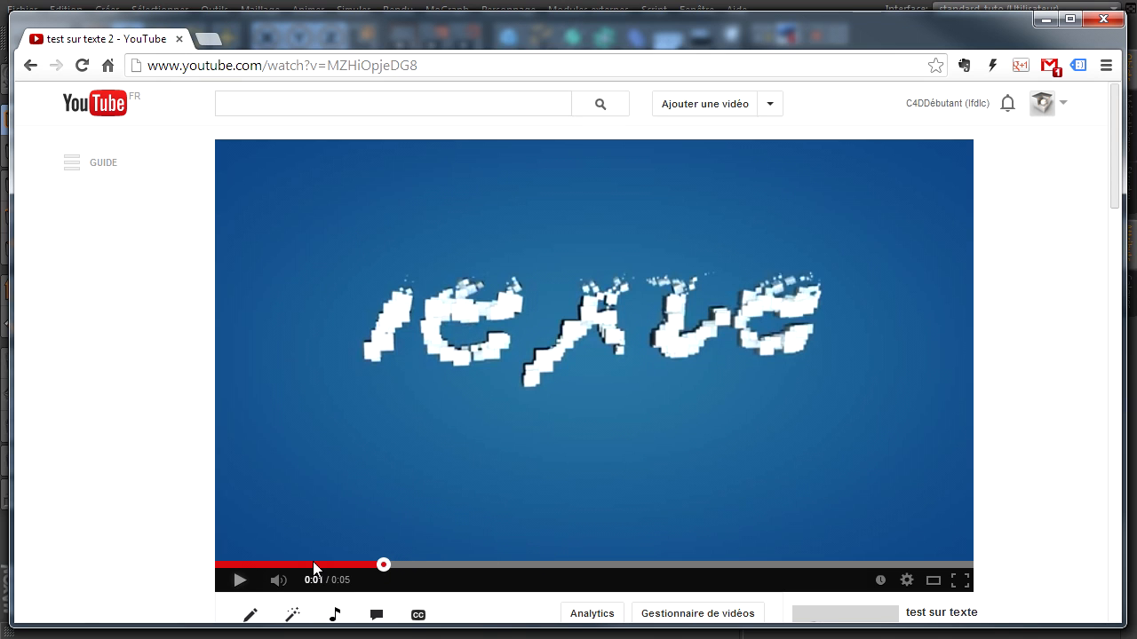
pyautogui.click(238, 580)
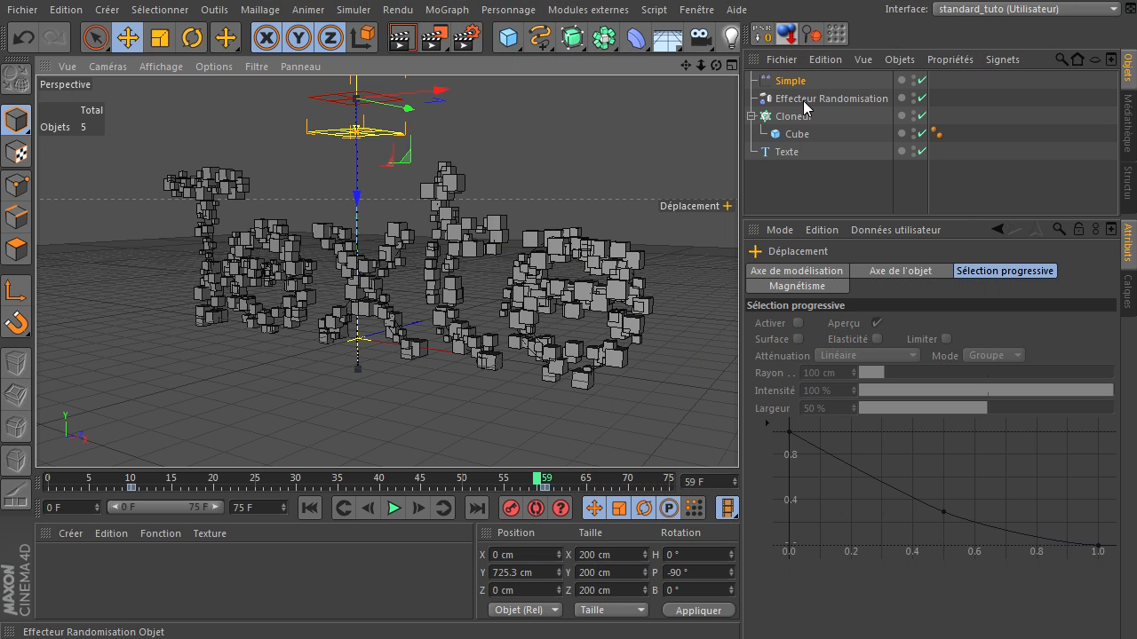
# Back in CINEMA 4D, add a Délai (Delay) effector to the Cloner
pyautogui.click(801, 117)
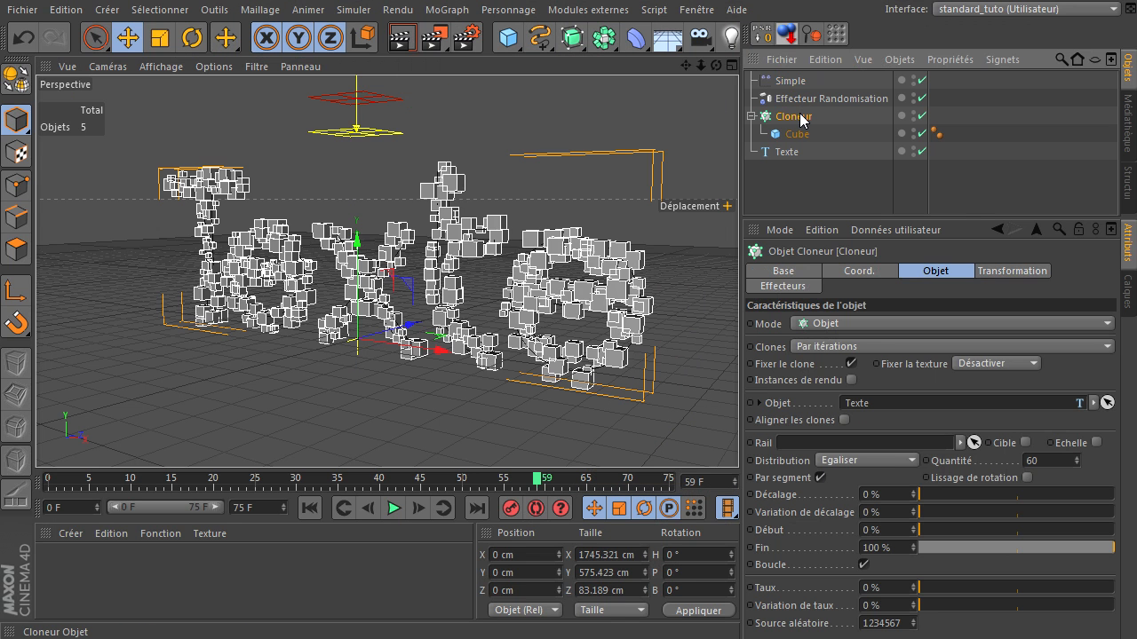
pyautogui.click(447, 10)
pyautogui.moveTo(522, 37)
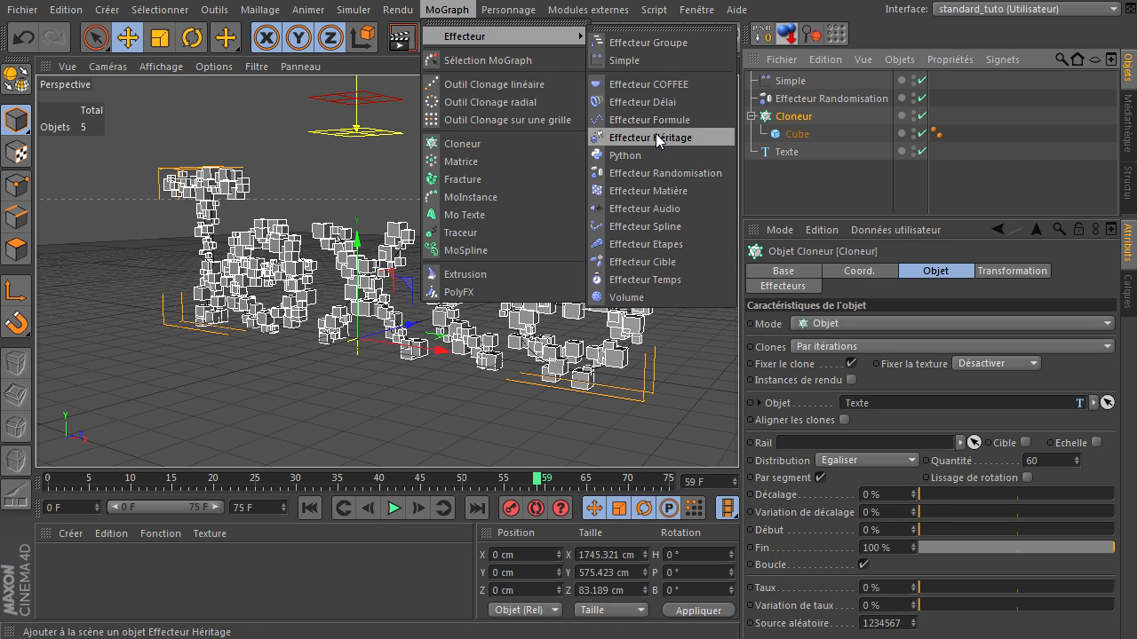
pyautogui.click(675, 101)
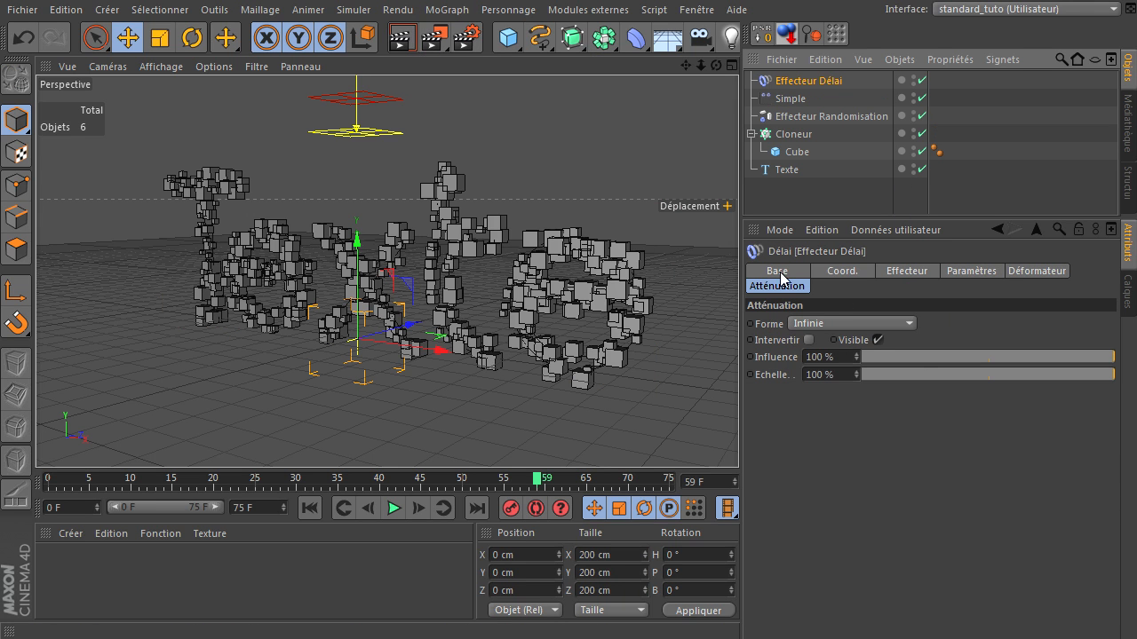
# Limit the Delay effector to scale by disabling its position and rotation transformations
pyautogui.click(972, 271)
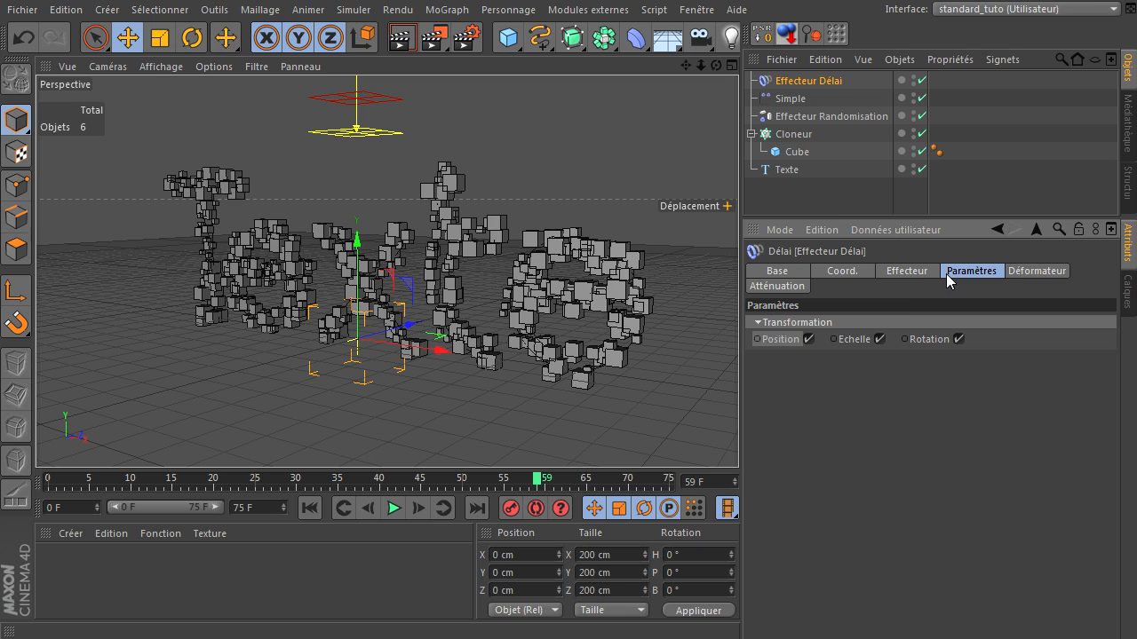
pyautogui.click(808, 339)
pyautogui.click(959, 339)
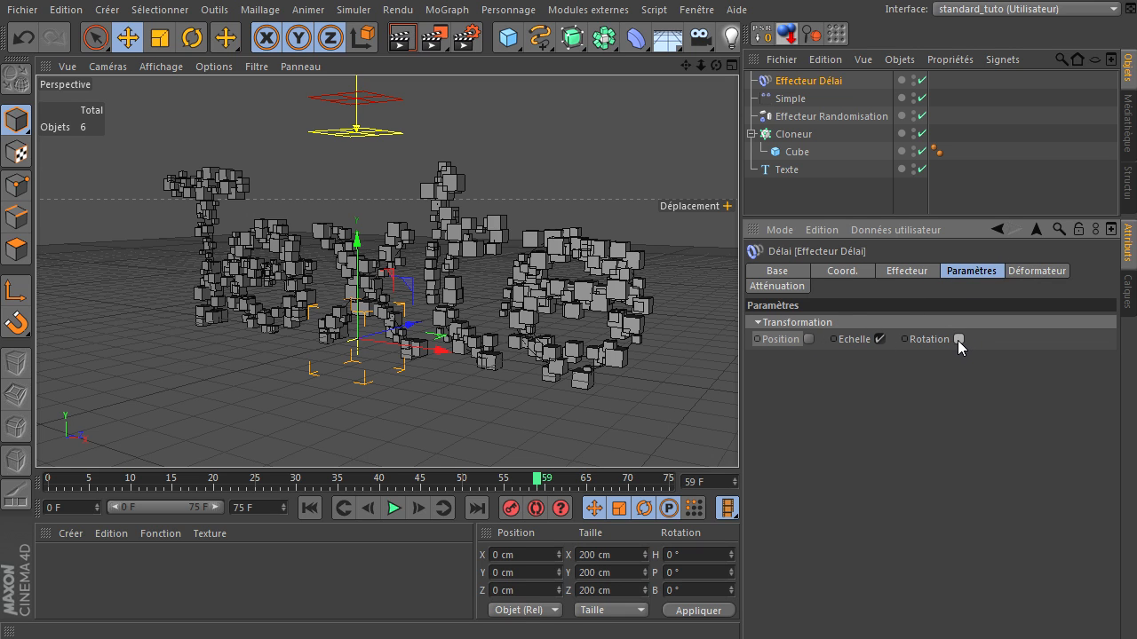
# Set the Delay effector's mode to Elasticité and its intensity to 63 %
pyautogui.click(915, 271)
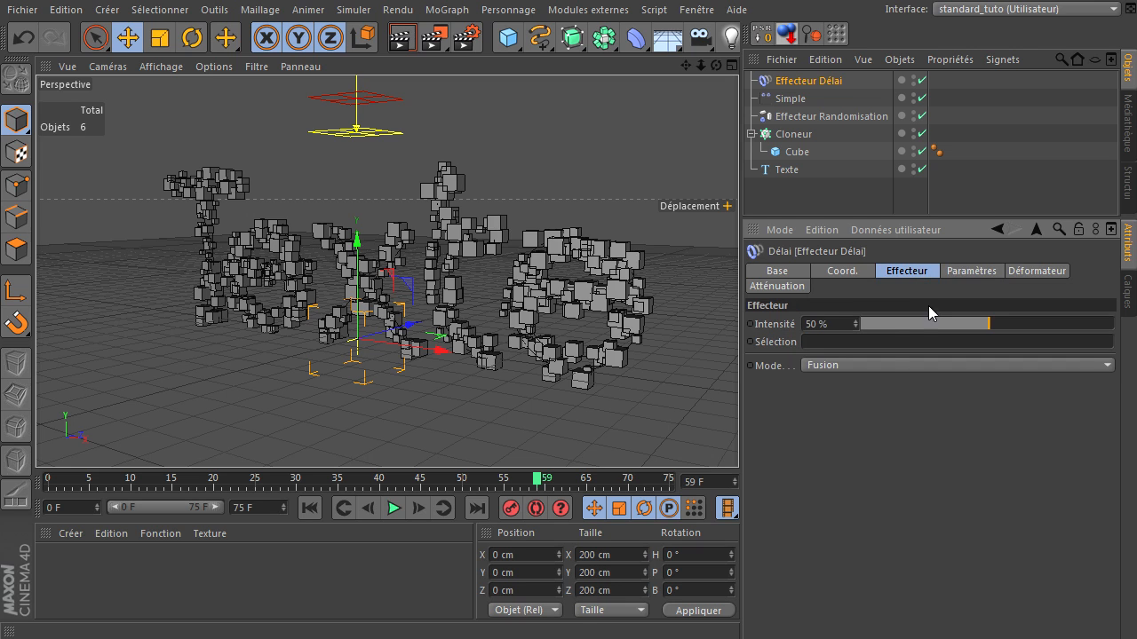
pyautogui.click(870, 366)
pyautogui.click(856, 415)
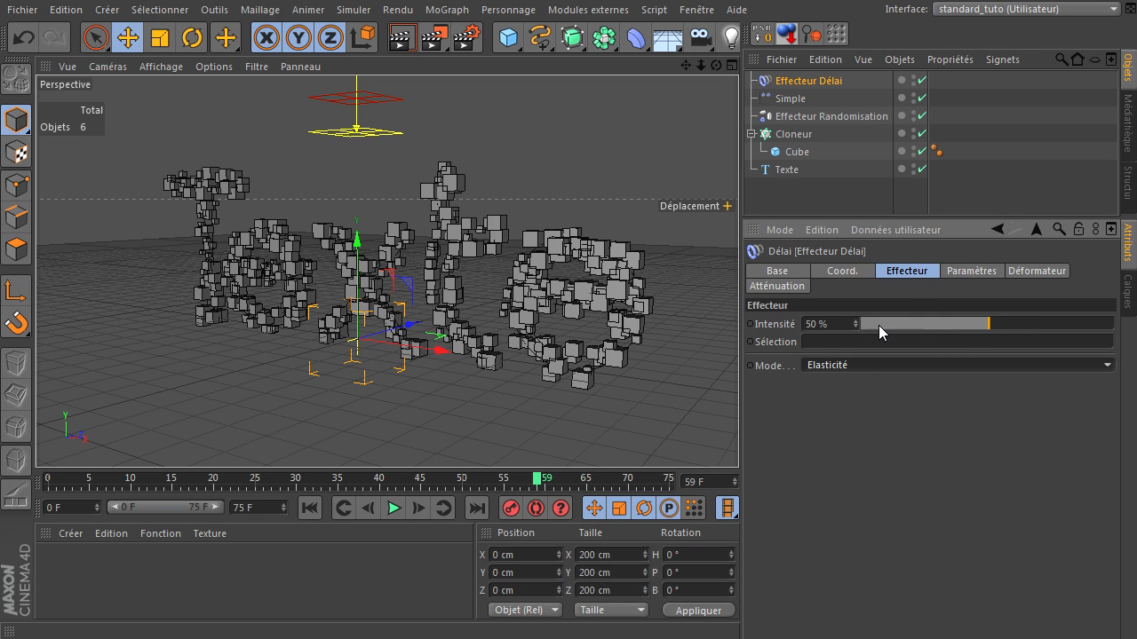
pyautogui.moveTo(1004, 322); pyautogui.dragTo(1022, 323)
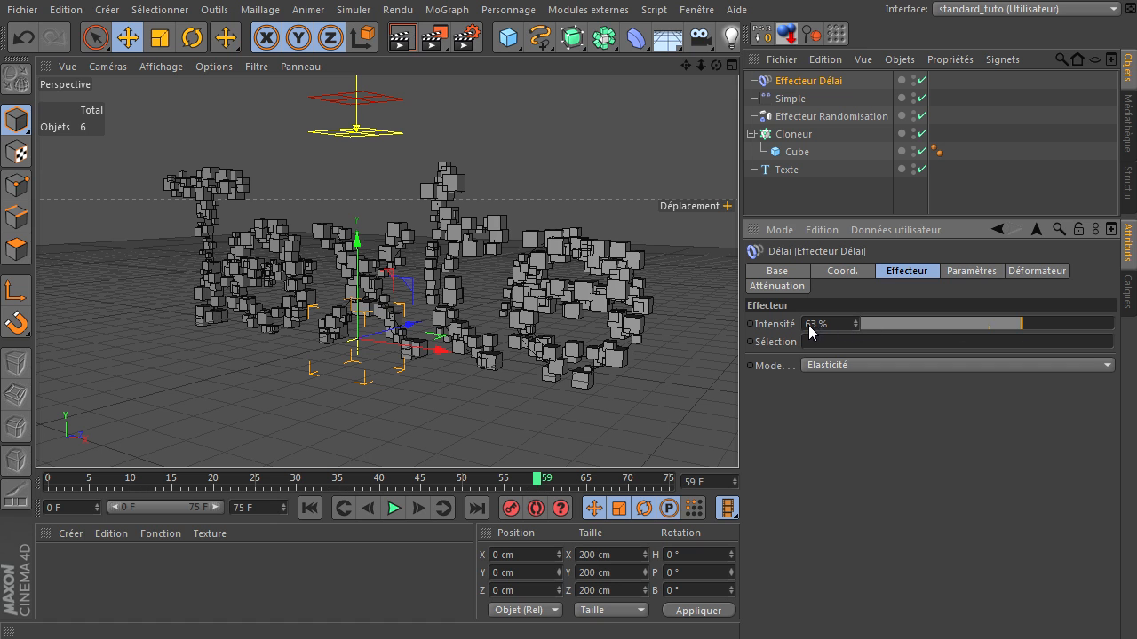
# Play the animation from the first frame and examine the elastic scaling of the cubes from another angle
pyautogui.click(309, 508)
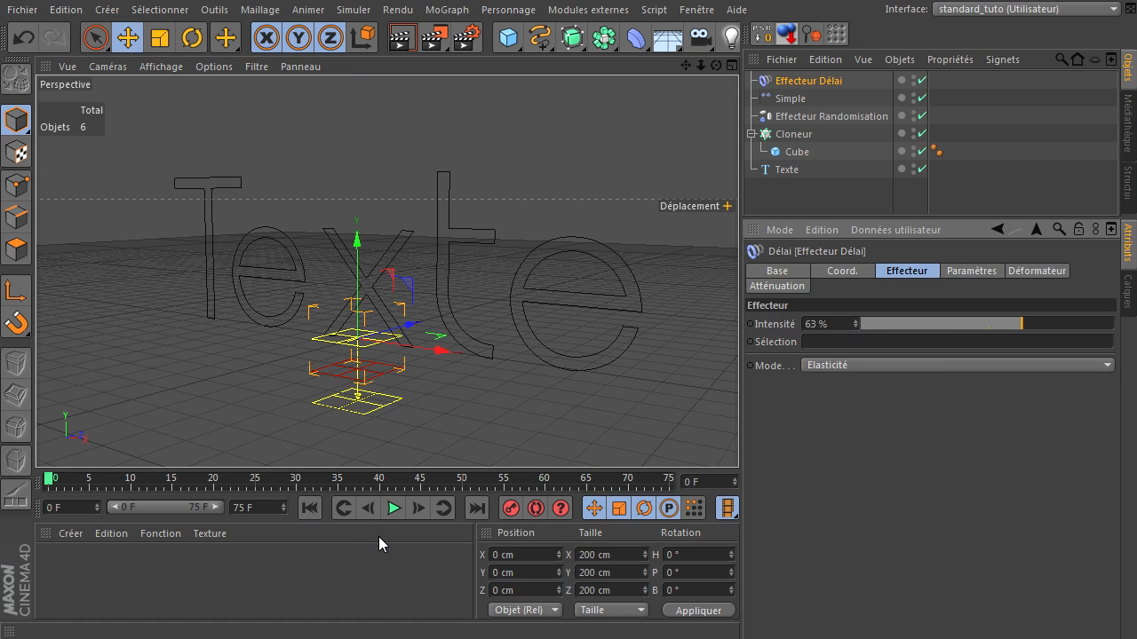
pyautogui.click(392, 510)
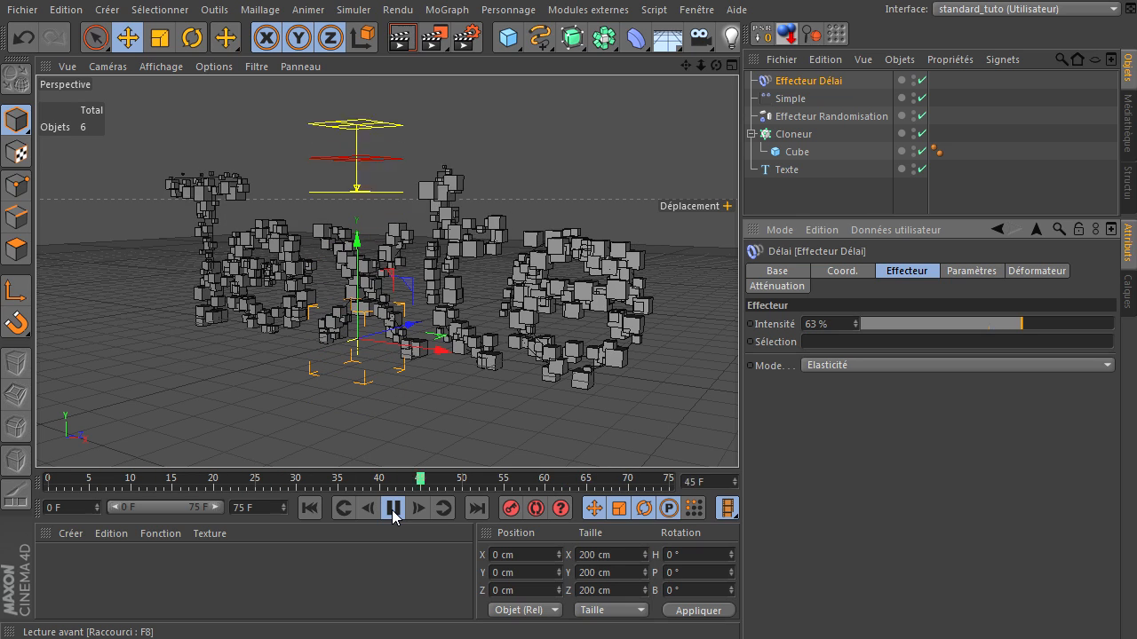
pyautogui.moveTo(715, 64); pyautogui.dragTo(738, 435)
pyautogui.click(389, 512)
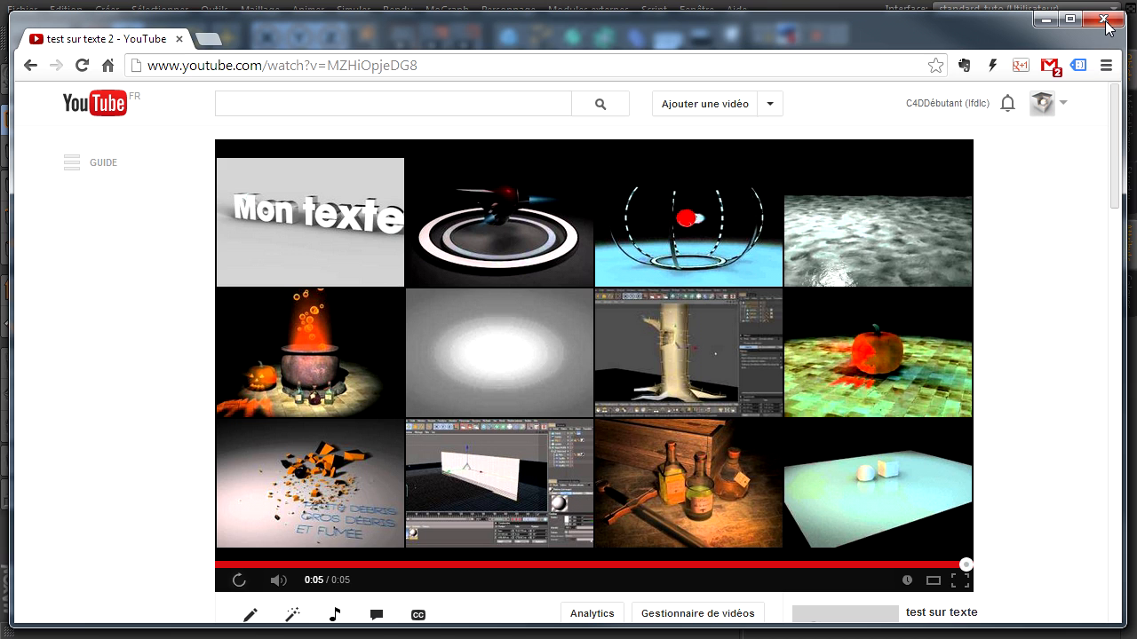
# Close the browser window with the reference video and close the text animation project to start from an empty scene
pyautogui.click(1103, 19)
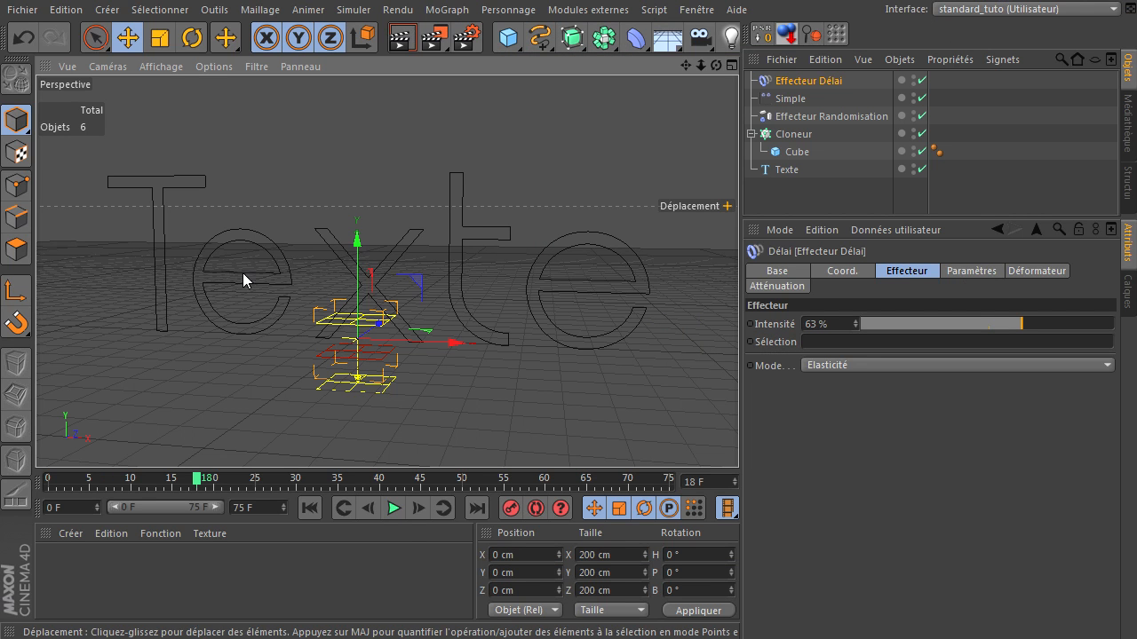
pyautogui.click(22, 10)
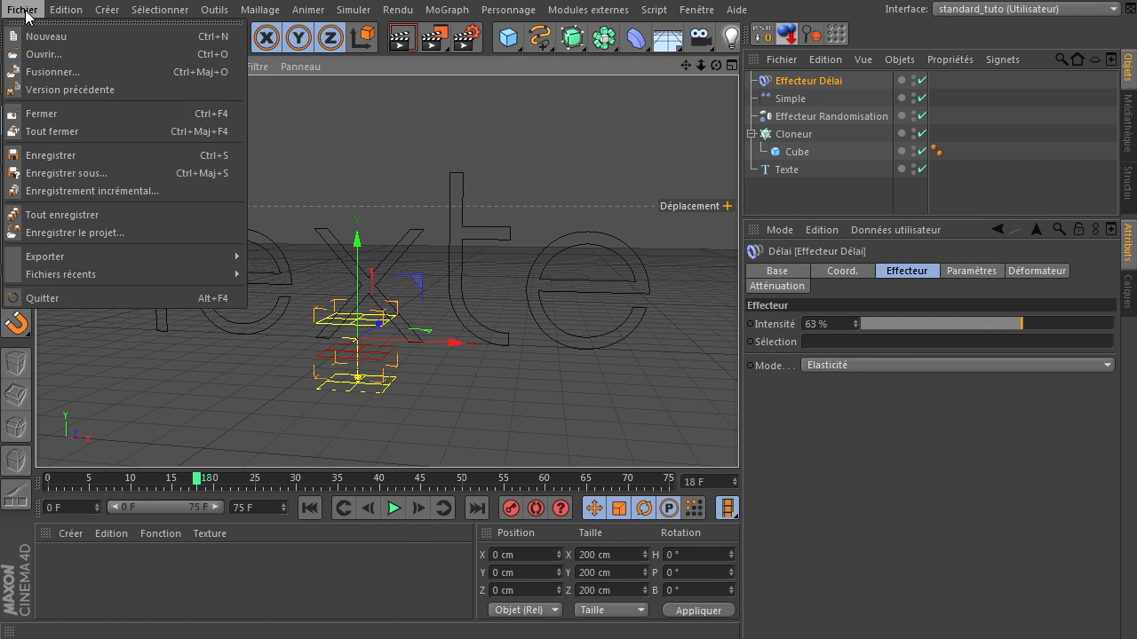
pyautogui.click(79, 126)
pyautogui.click(922, 504)
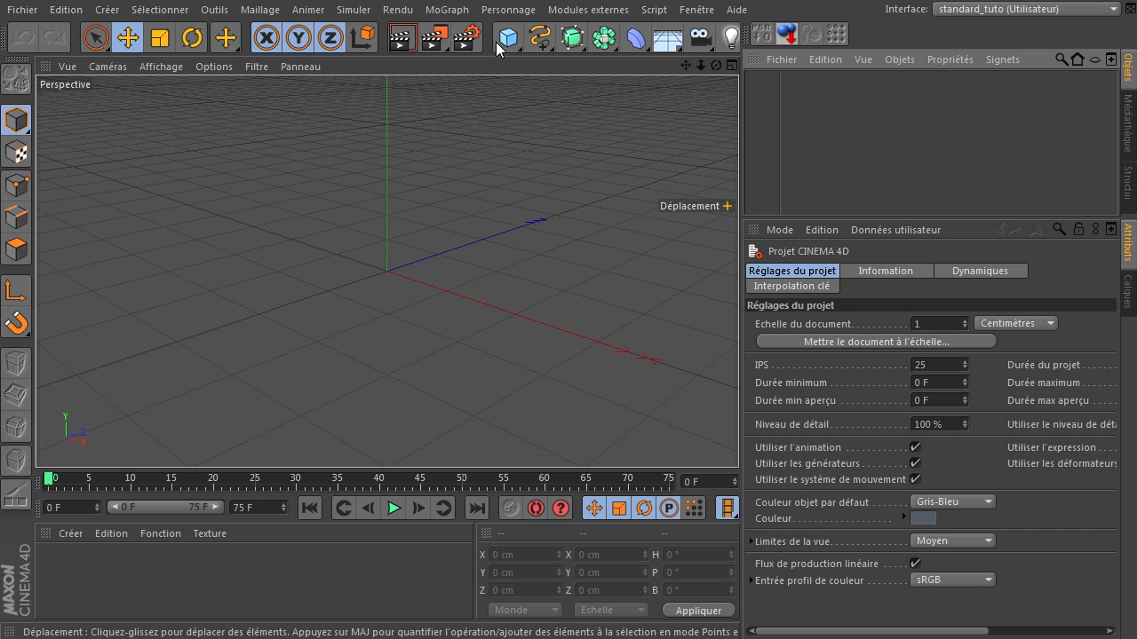
pyautogui.click(459, 15)
pyautogui.moveTo(461, 33)
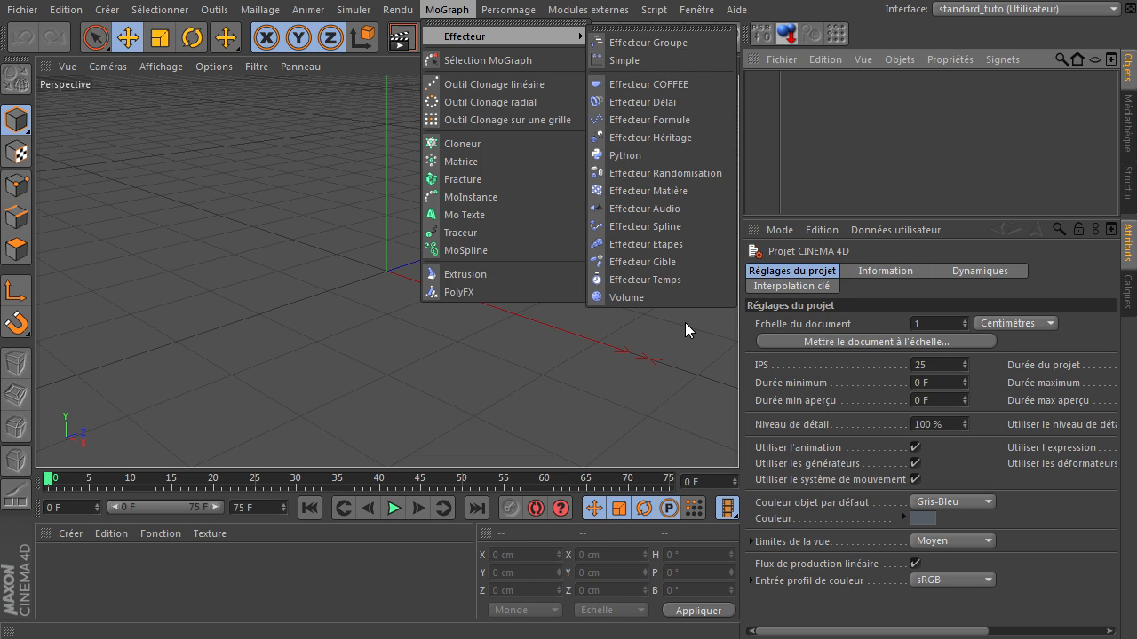
pyautogui.click(413, 148)
# Add a Cloneur (Cloner) object and a Cube primitive to the empty scene
pyautogui.click(444, 9)
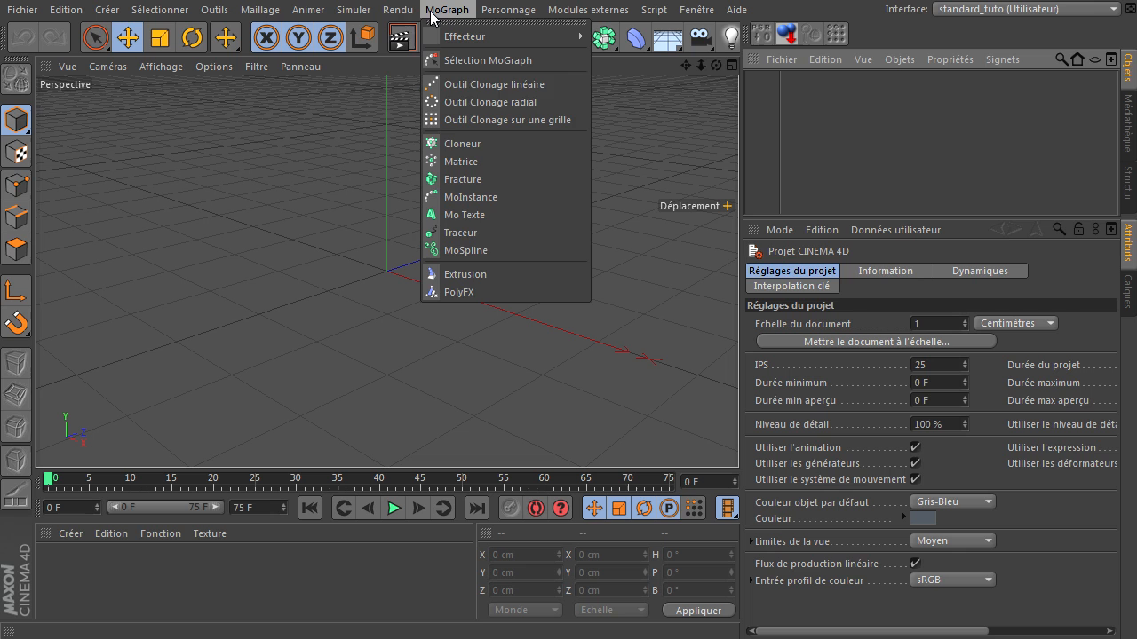
pyautogui.click(446, 145)
pyautogui.moveTo(506, 37); pyautogui.dragTo(693, 118)
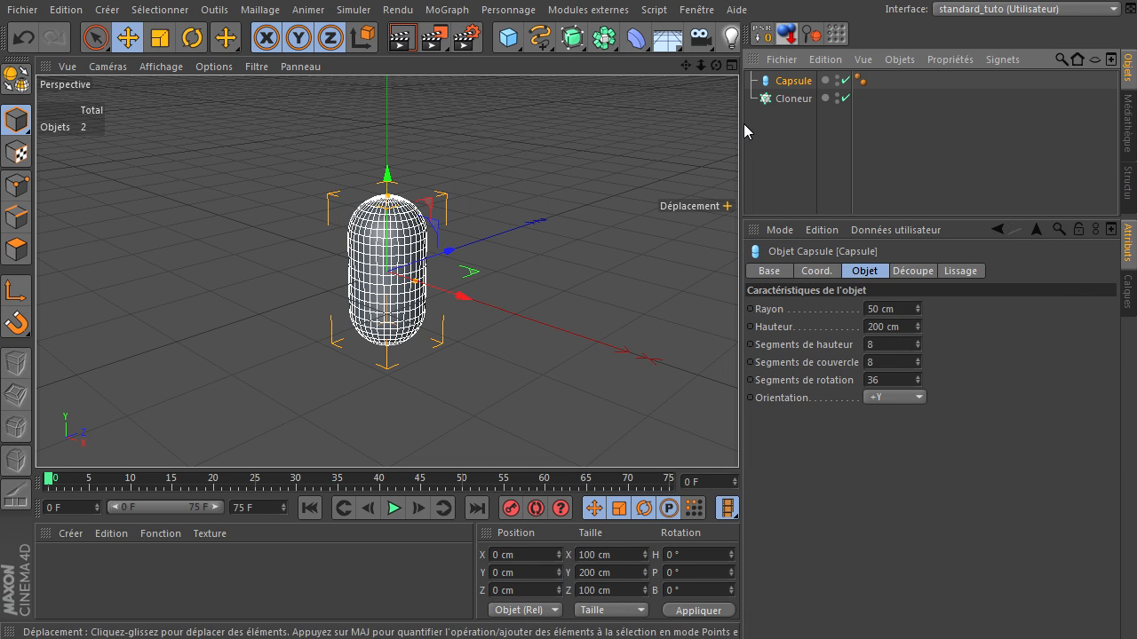
pyautogui.press('Delete')
pyautogui.moveTo(508, 37); pyautogui.dragTo(699, 63)
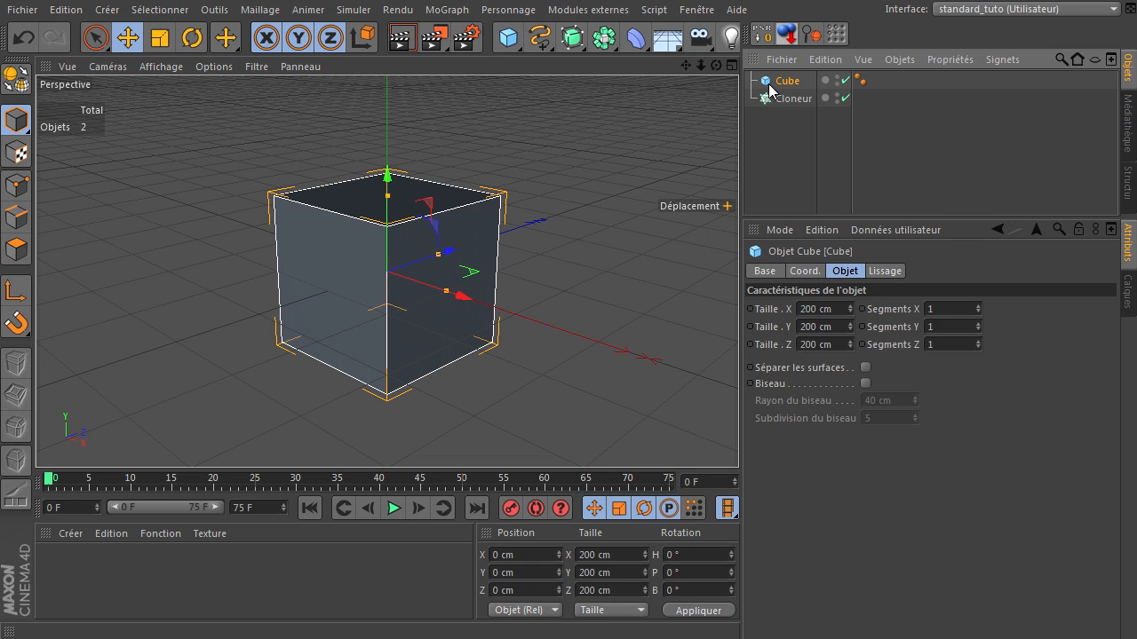
# Set the cube's X, Y and Z sizes to 20 cm each
pyautogui.click(828, 307)
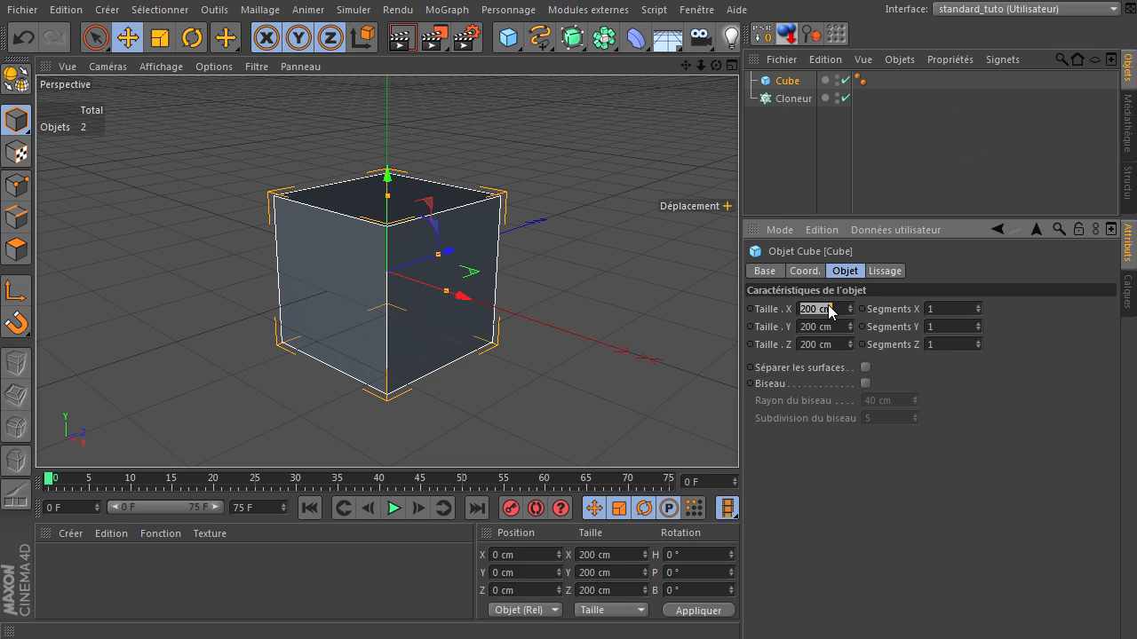
pyautogui.write('20')
pyautogui.click(841, 332)
pyautogui.write('20')
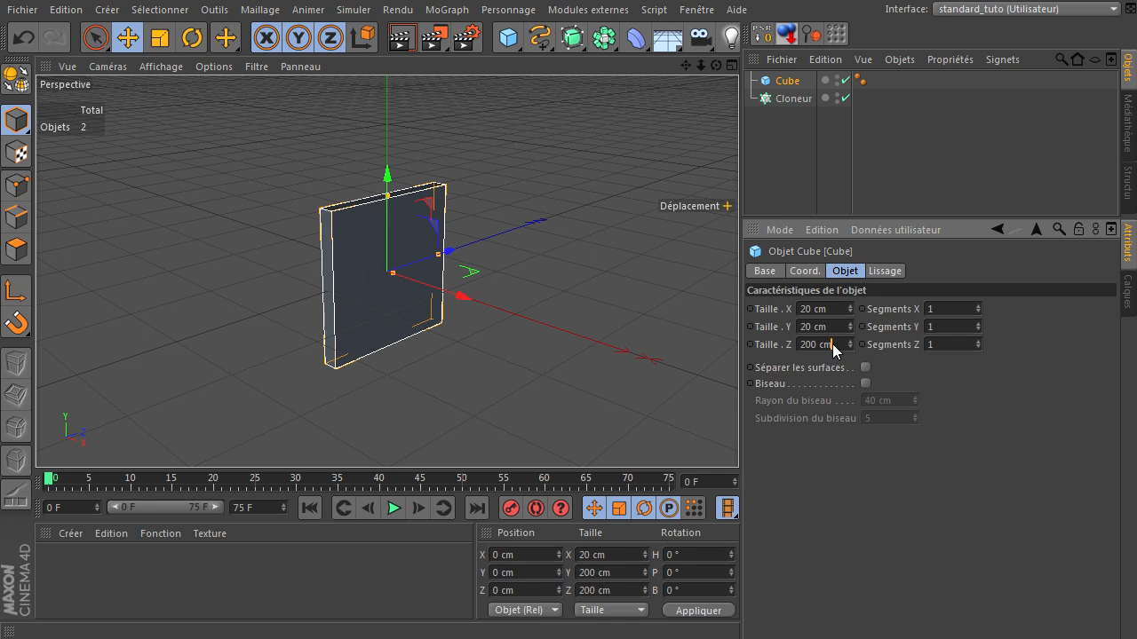
pyautogui.click(832, 347)
pyautogui.write('20')
pyautogui.press('Return')
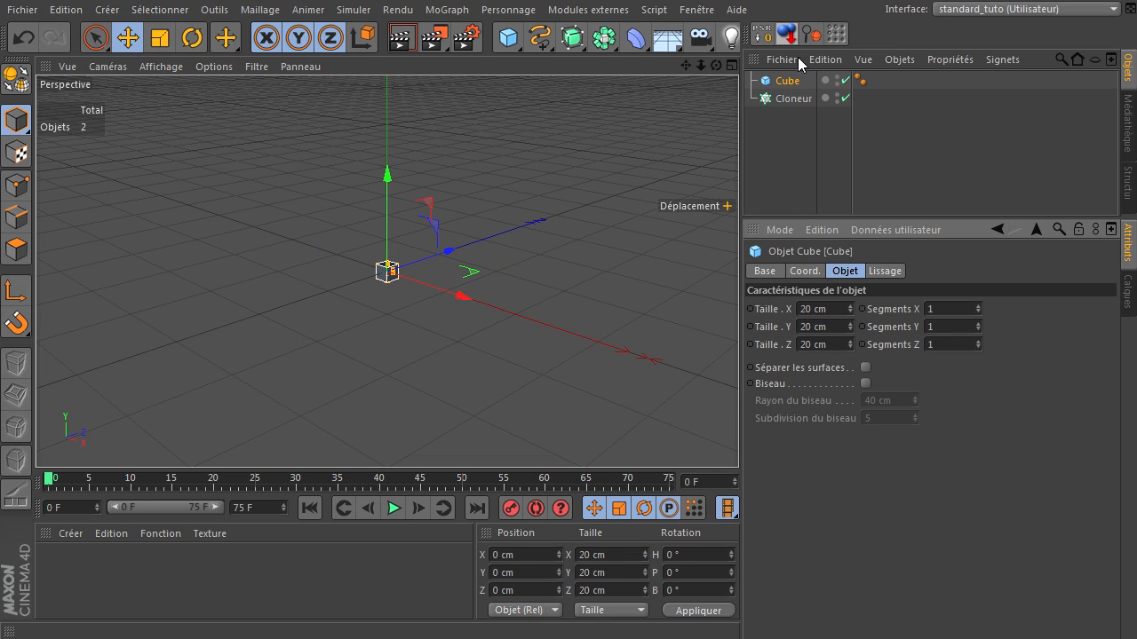
# Make the cube a child of the Cloner and select the Cloner
pyautogui.click(786, 82)
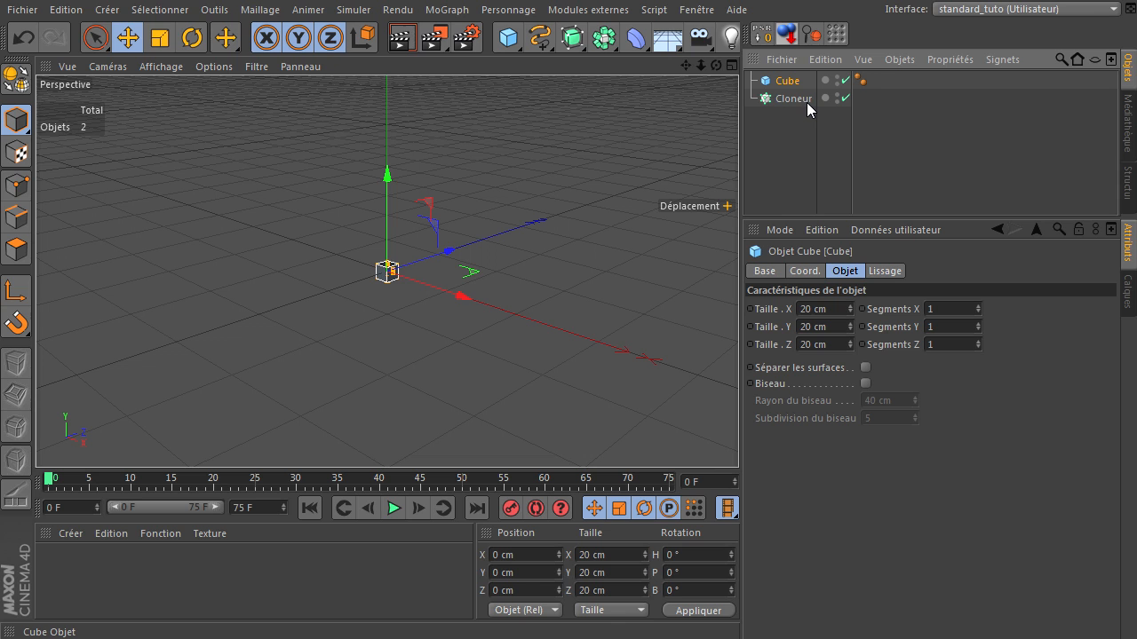
pyautogui.moveTo(807, 102); pyautogui.dragTo(809, 101)
pyautogui.click(800, 81)
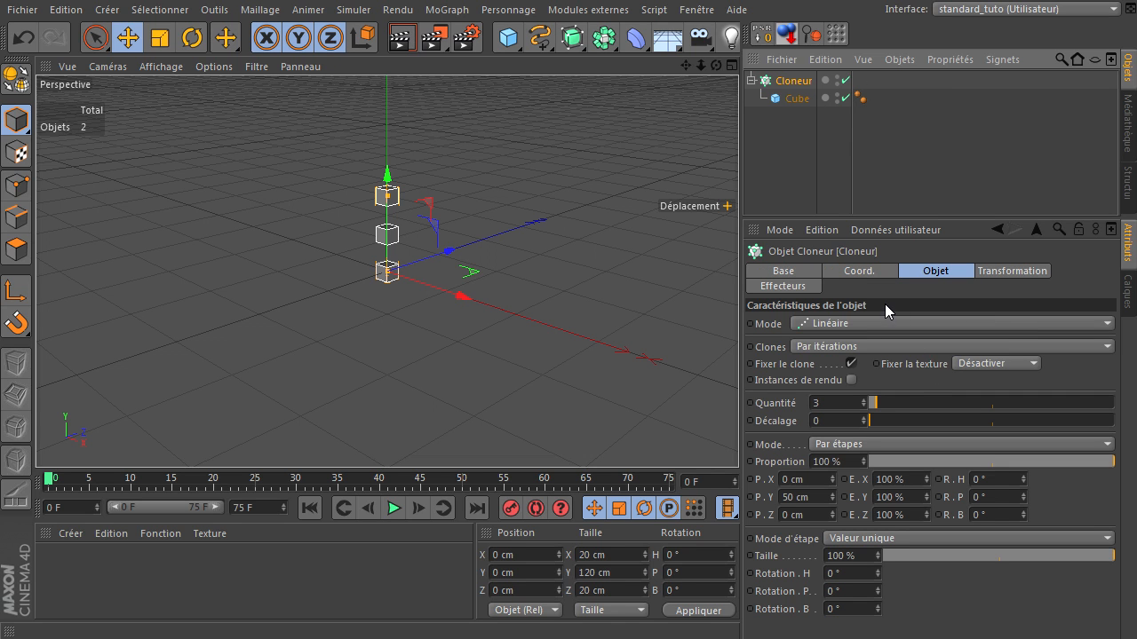
# Switch the Cloner's mode to Répartition sur une grille (grid) with clone quantities of 20, 1 and 20
pyautogui.click(870, 321)
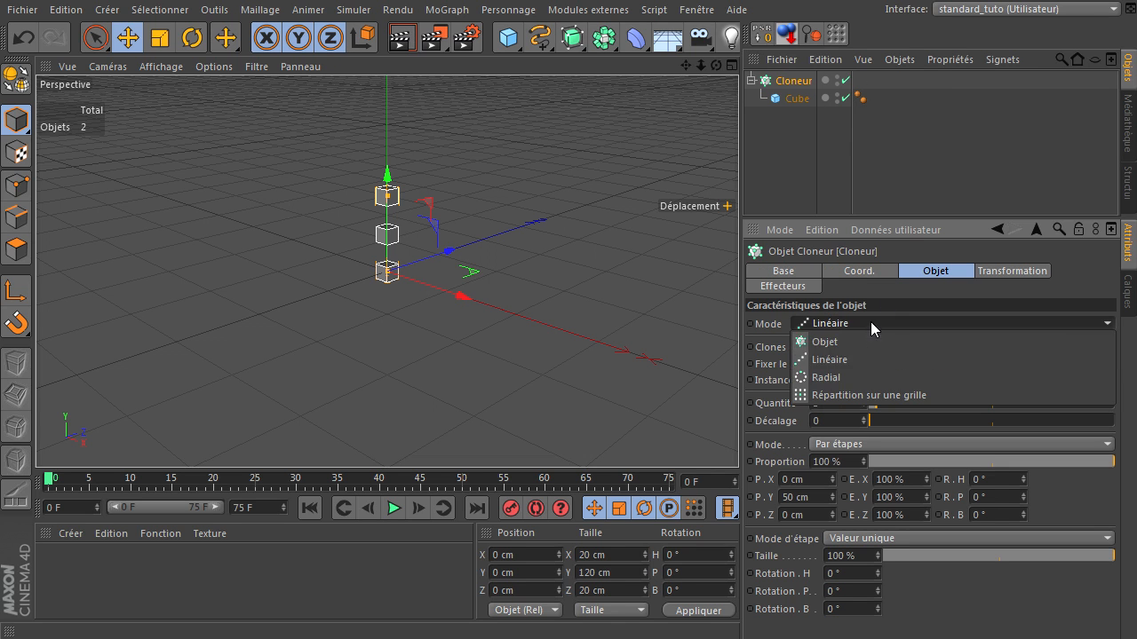
pyautogui.click(853, 396)
pyautogui.click(880, 404)
pyautogui.write('1')
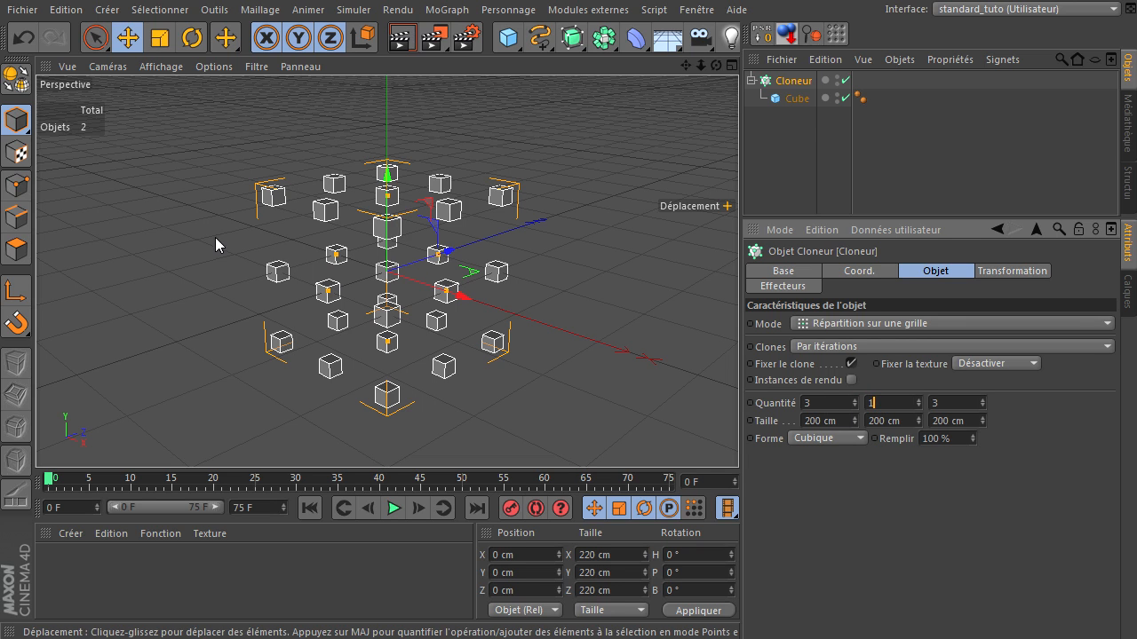
pyautogui.click(834, 401)
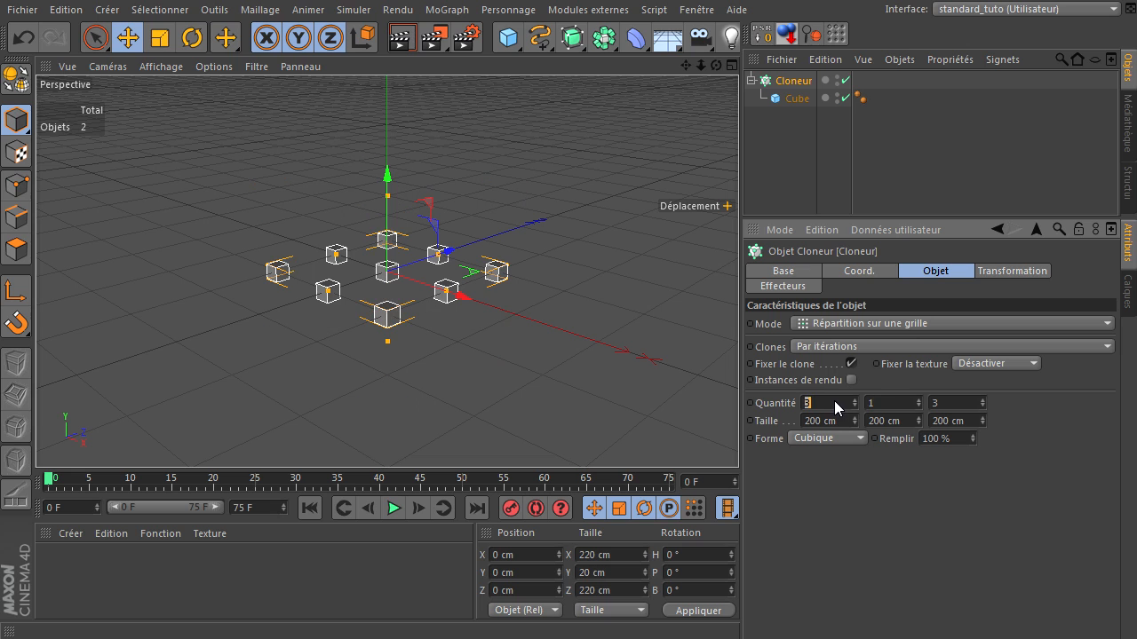
pyautogui.click(943, 402)
pyautogui.write('20')
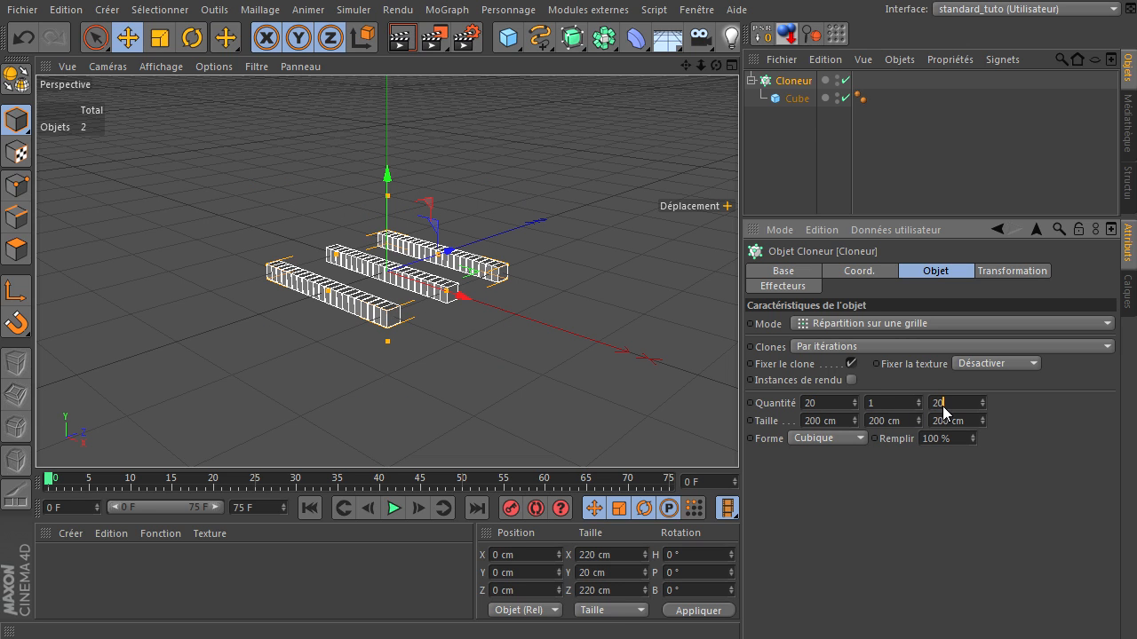
pyautogui.press('Return')
# Set the clone grid's size to 400 cm in X and Z
pyautogui.click(944, 420)
pyautogui.write('4')
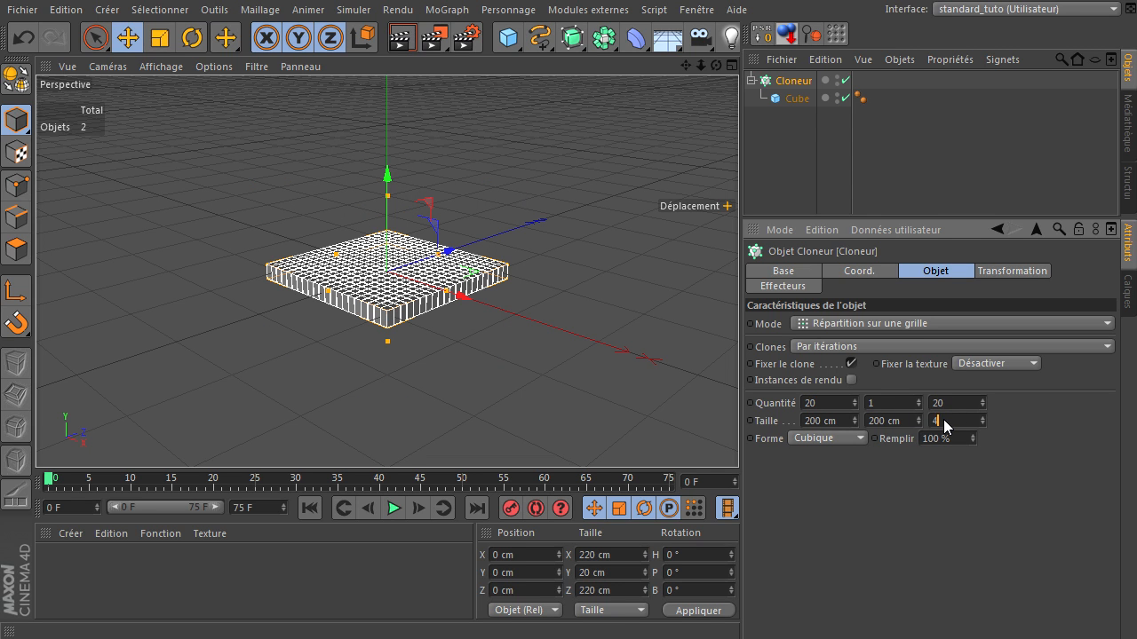
pyautogui.write('00')
pyautogui.click(830, 421)
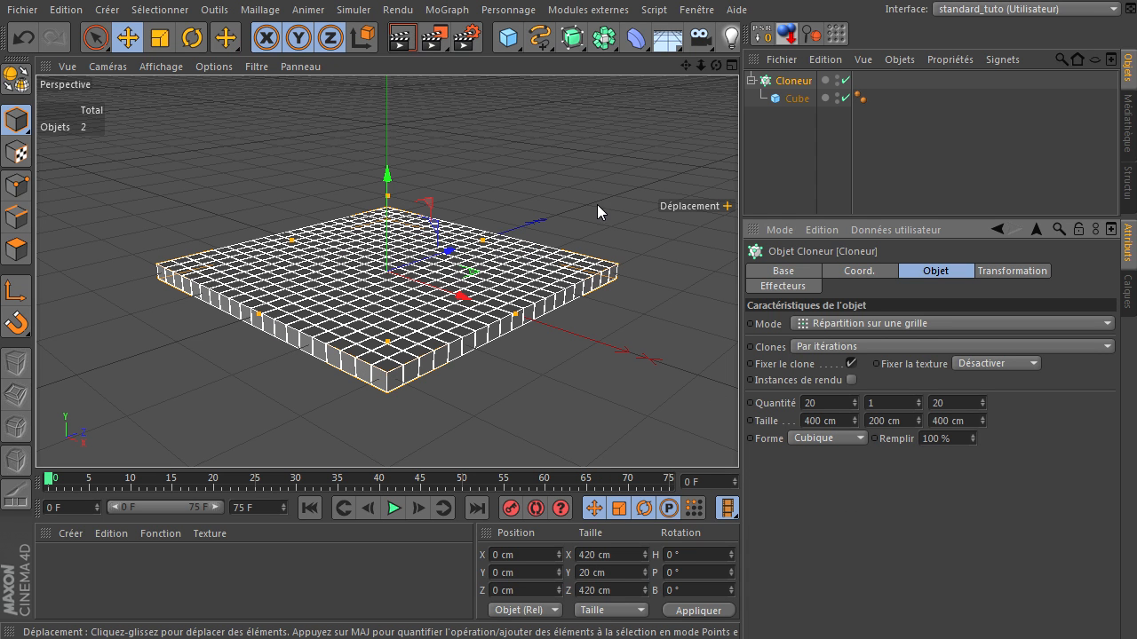
pyautogui.moveTo(699, 65); pyautogui.dragTo(643, 393)
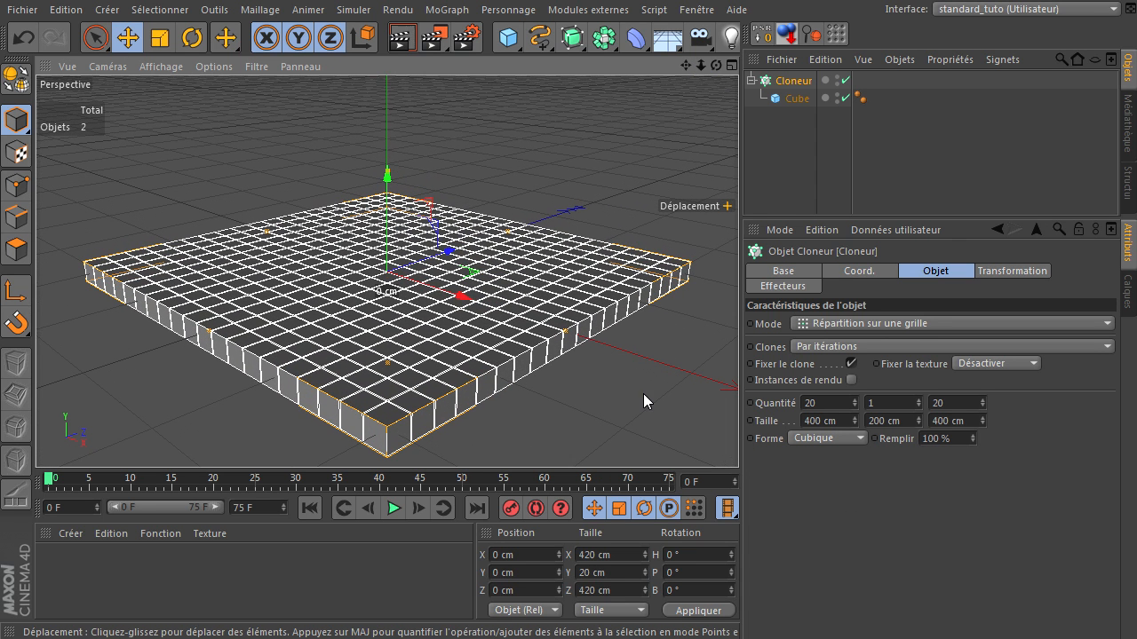
# Deselect the Cloner and set the viewport display to Ombrage de Gouraud (lignes)
pyautogui.click(793, 145)
pyautogui.click(163, 66)
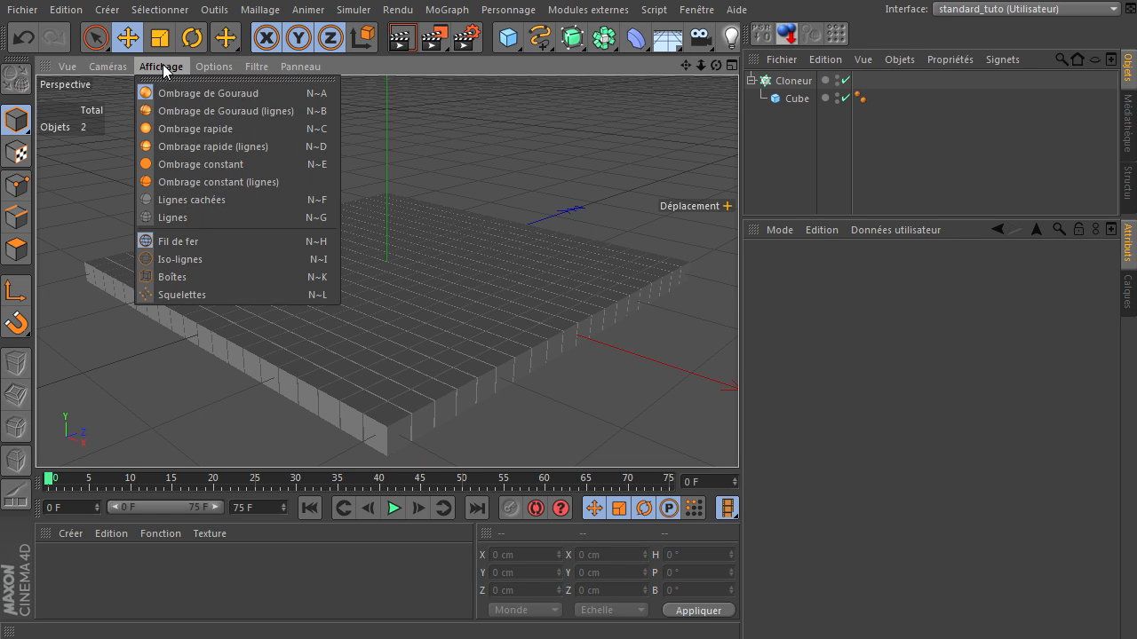
pyautogui.click(174, 111)
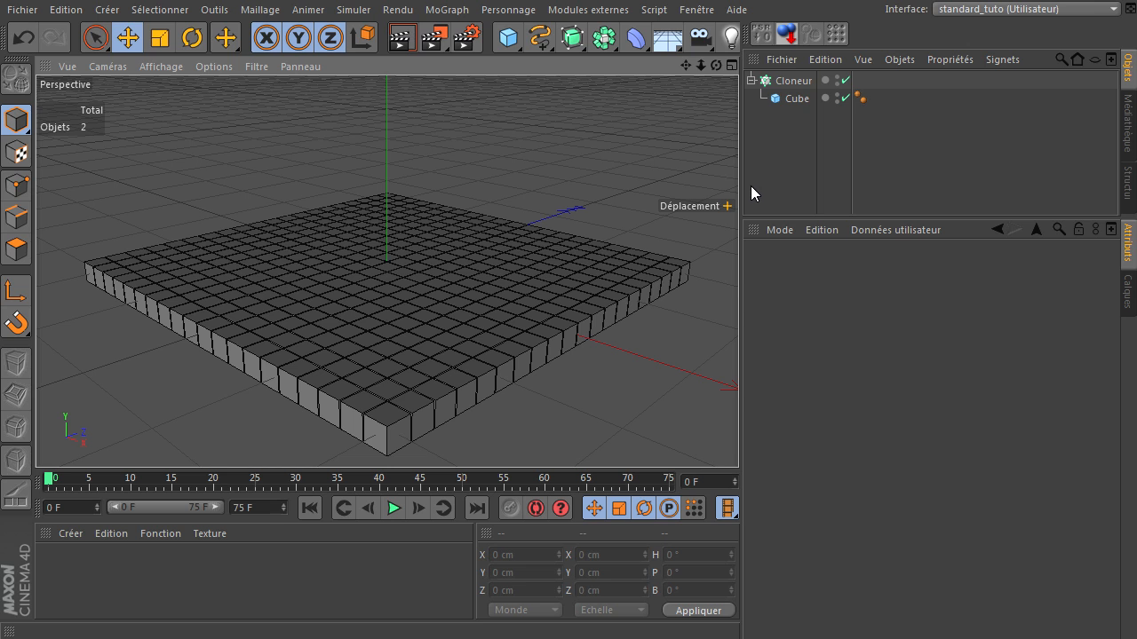
# Add a Simple effector to the grid Cloner
pyautogui.click(798, 82)
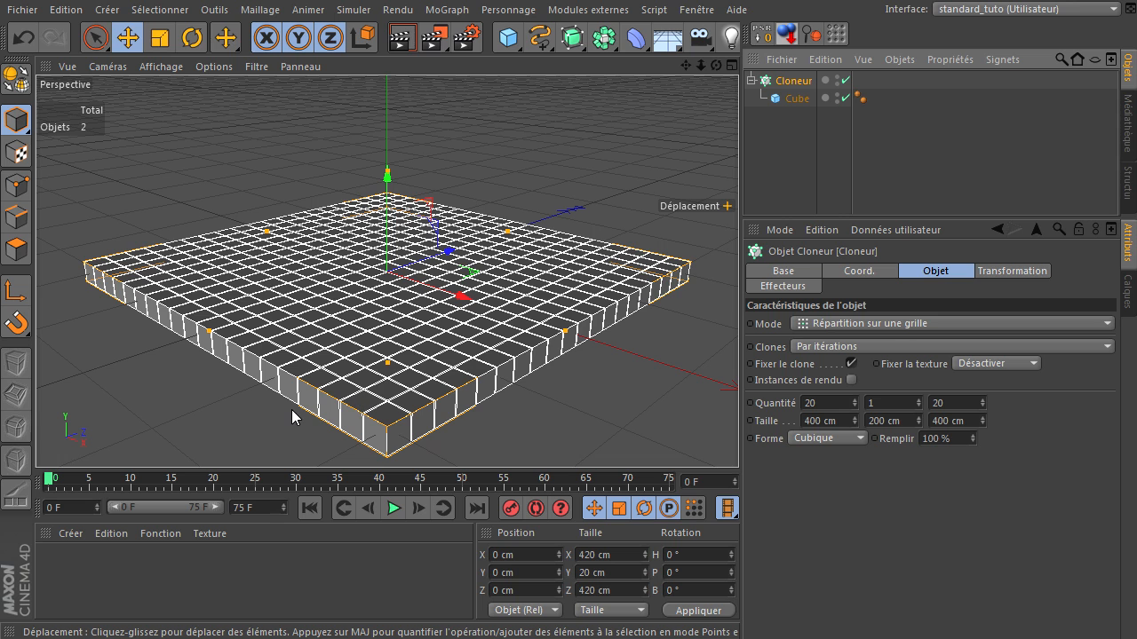
pyautogui.click(449, 10)
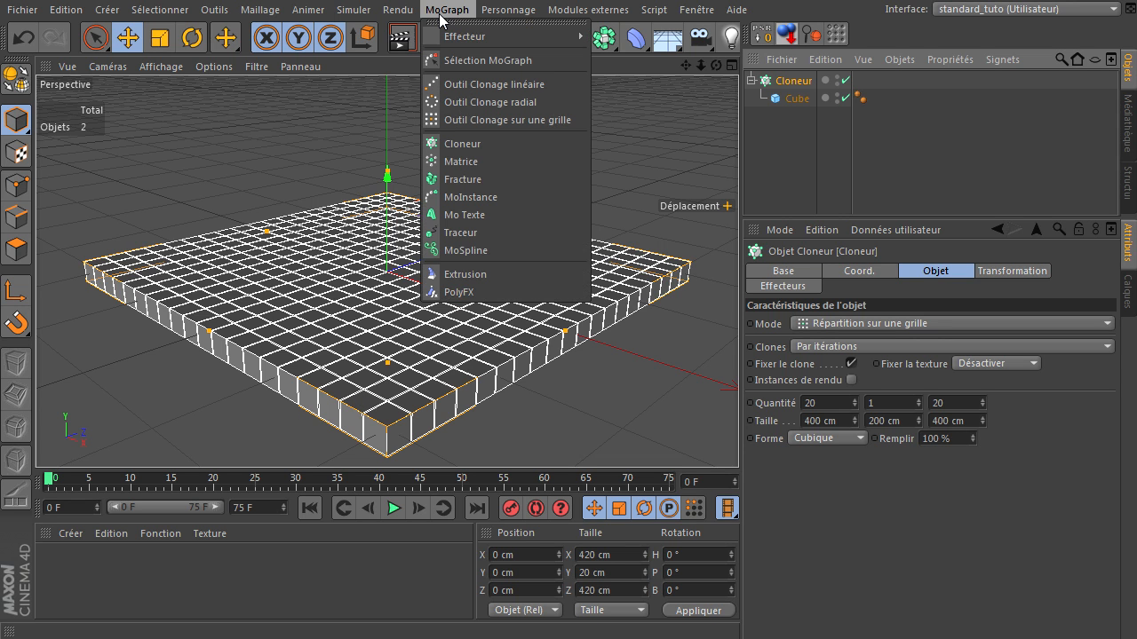
pyautogui.moveTo(456, 40)
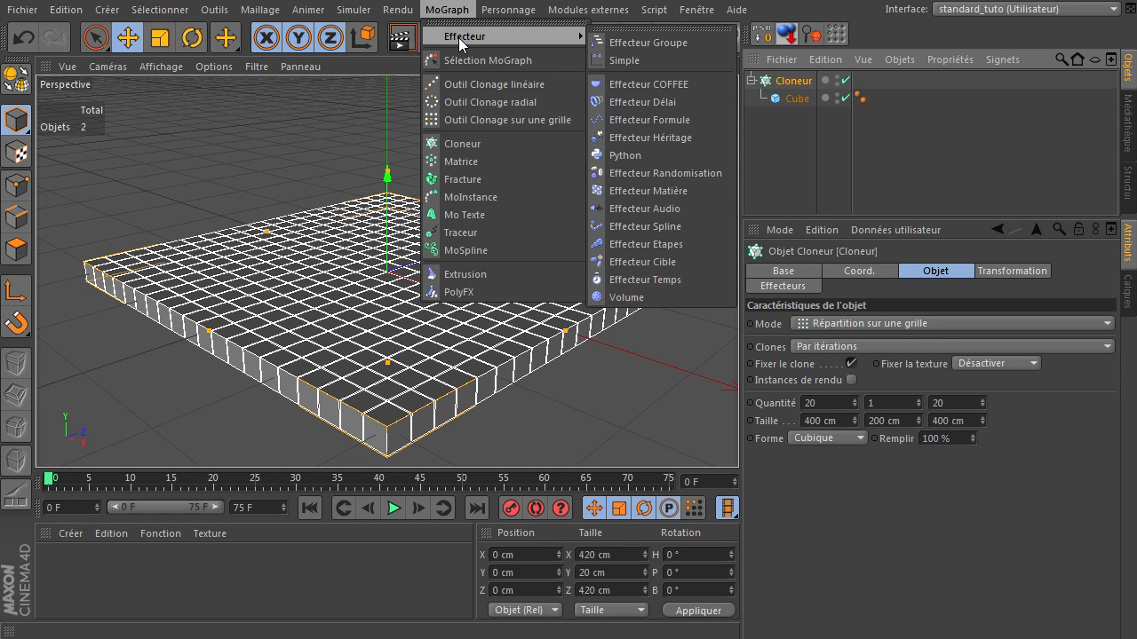
pyautogui.click(677, 60)
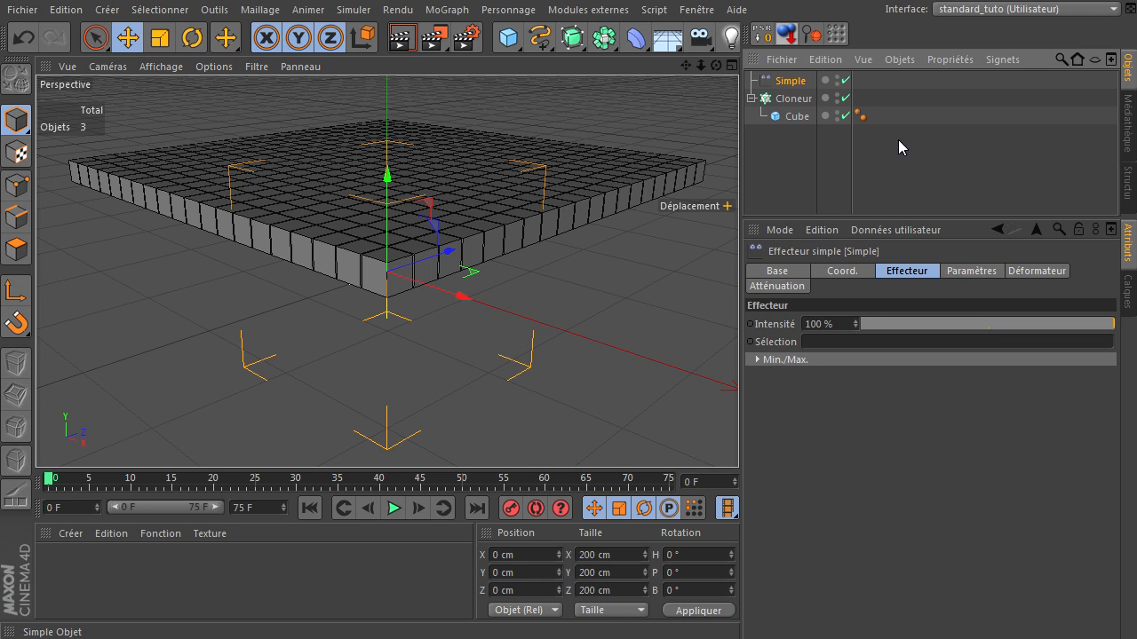
# Review the Simple effector's parameters and falloff, and disable its position transformation
pyautogui.click(956, 273)
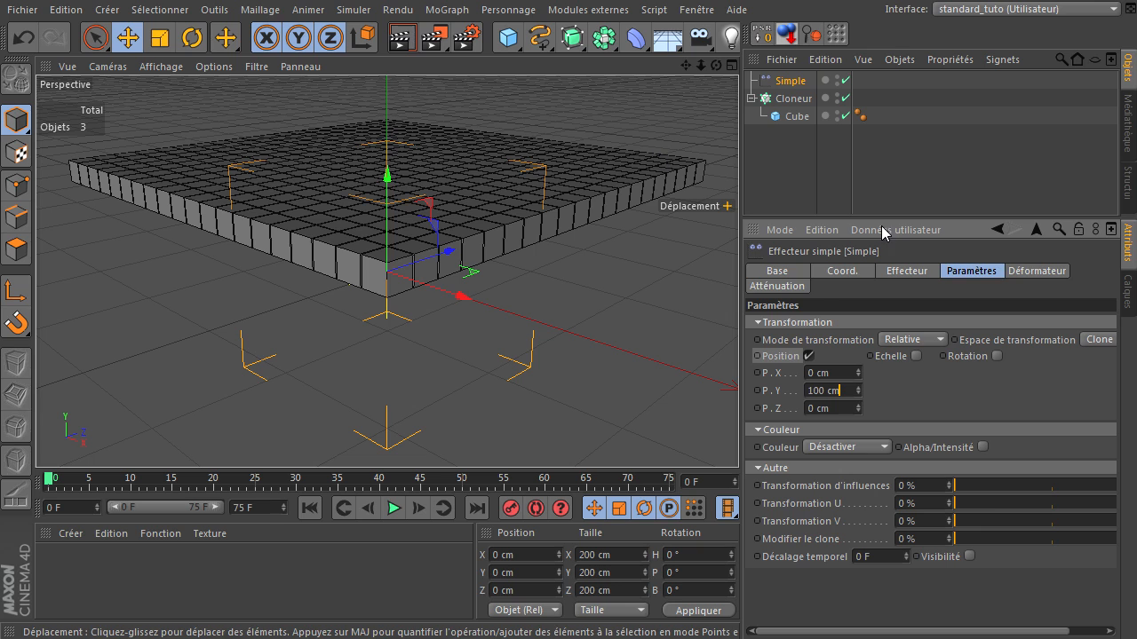
pyautogui.click(801, 288)
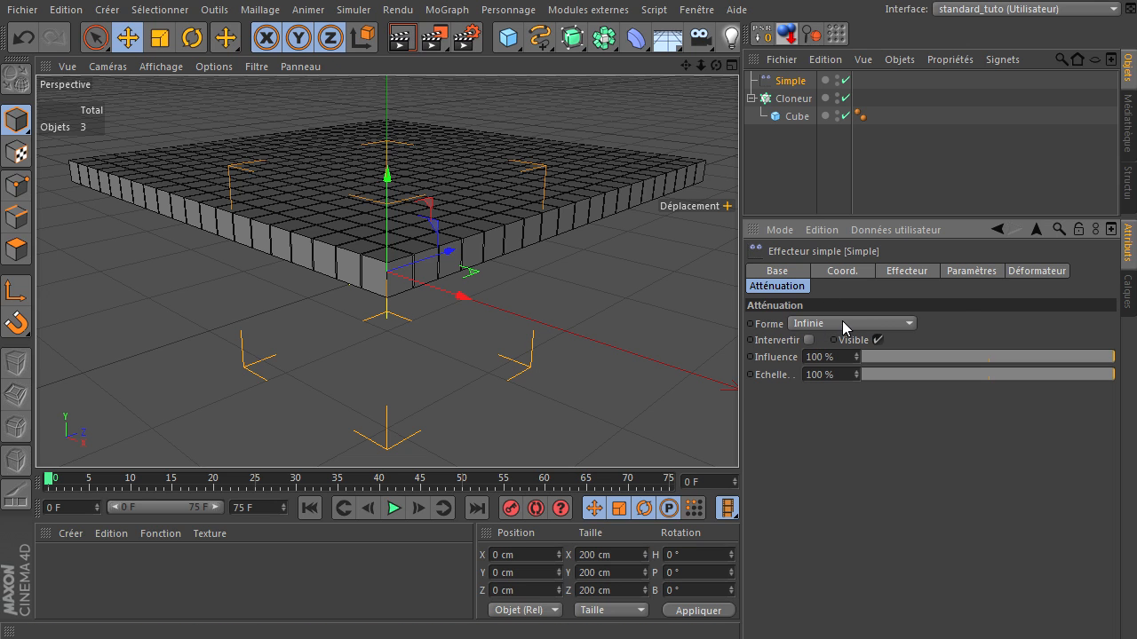
pyautogui.click(977, 271)
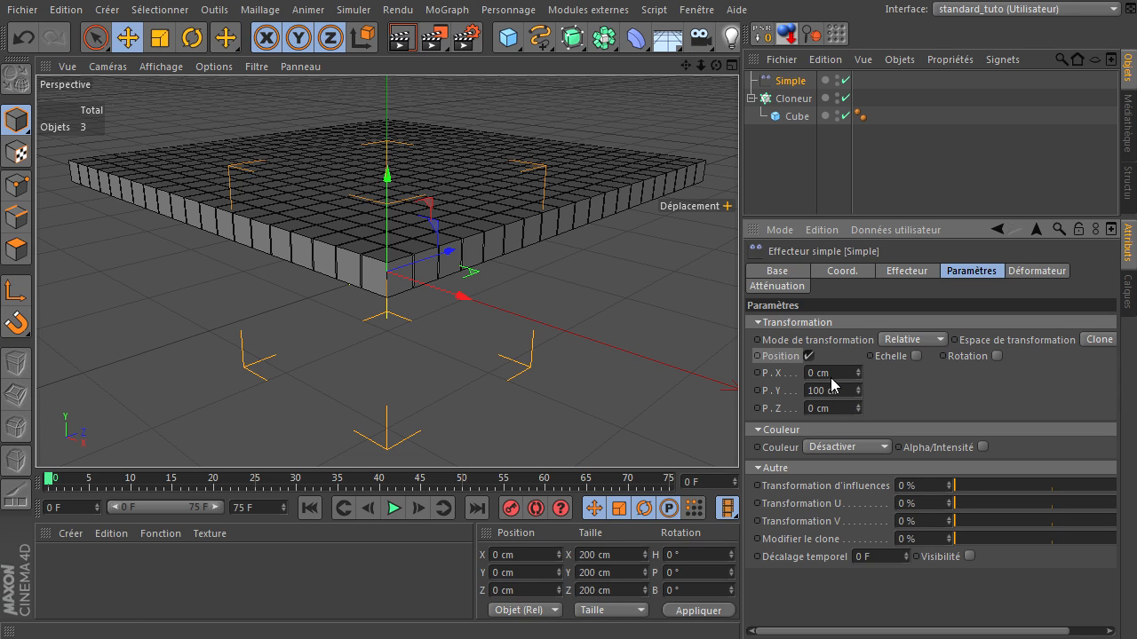
pyautogui.click(809, 356)
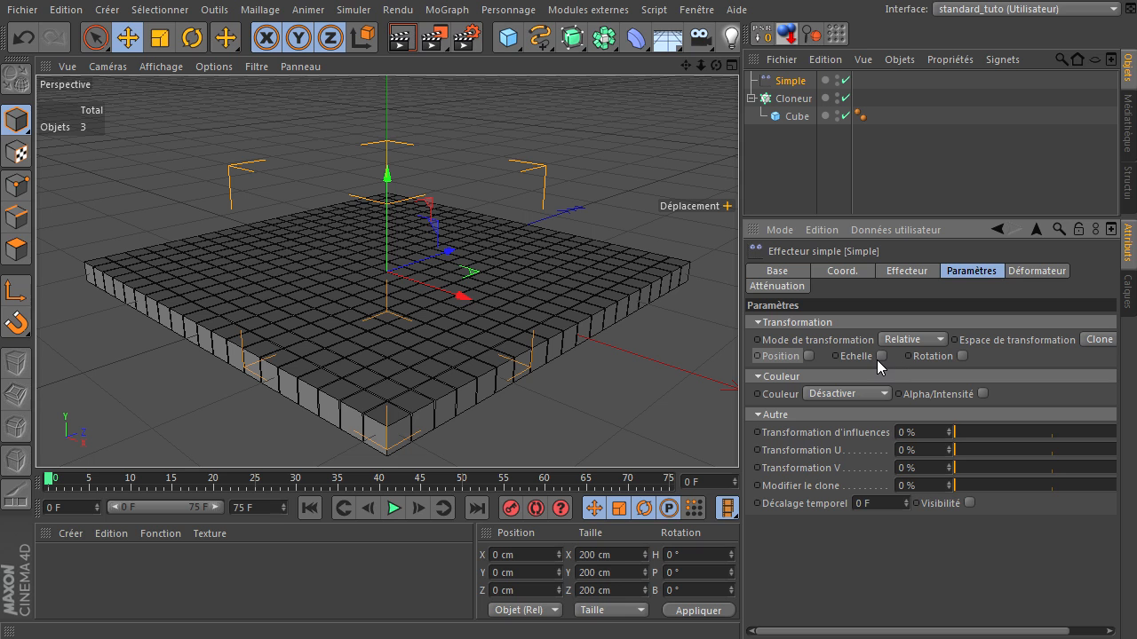
# Try a uniform scale transformation of 1 on the Simple effector, and switch back to its position transformation
pyautogui.click(881, 356)
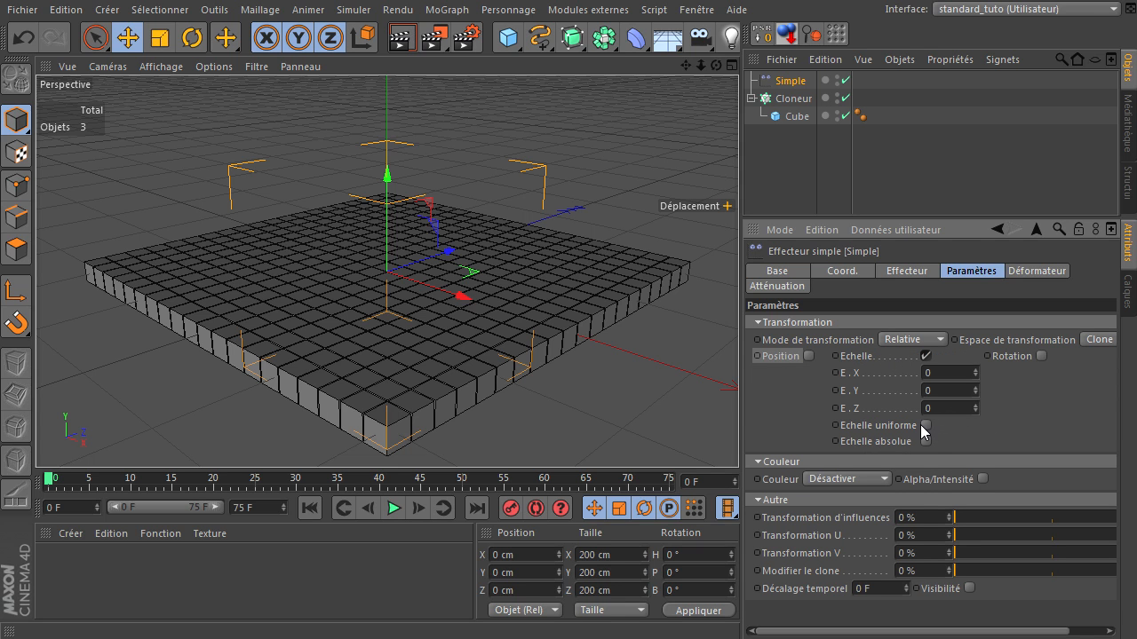
pyautogui.click(925, 425)
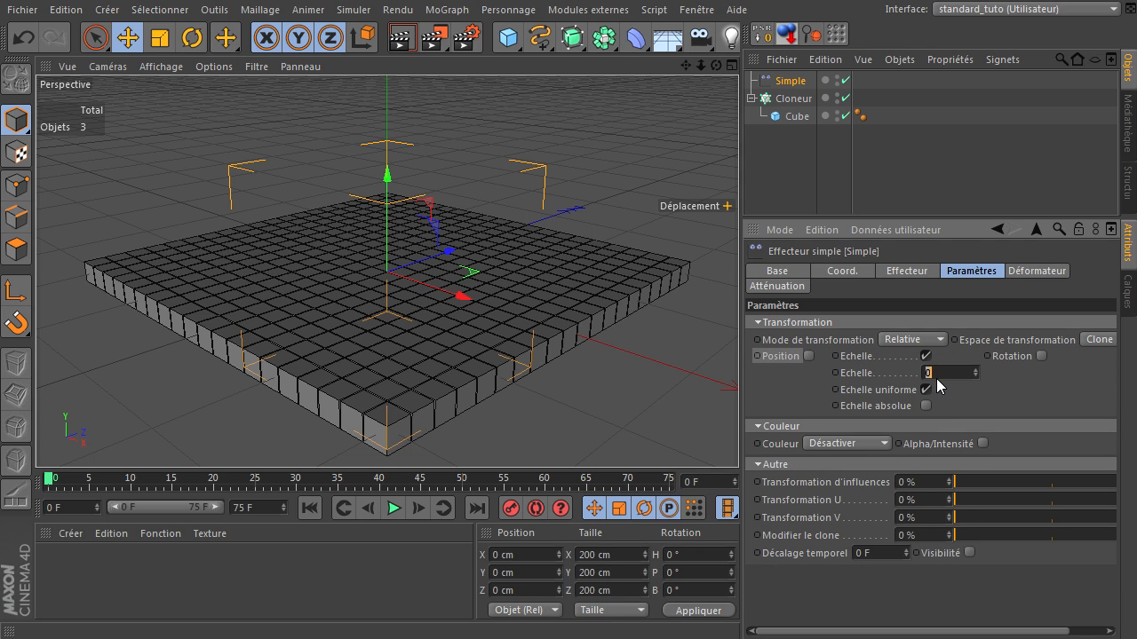
pyautogui.press('Return')
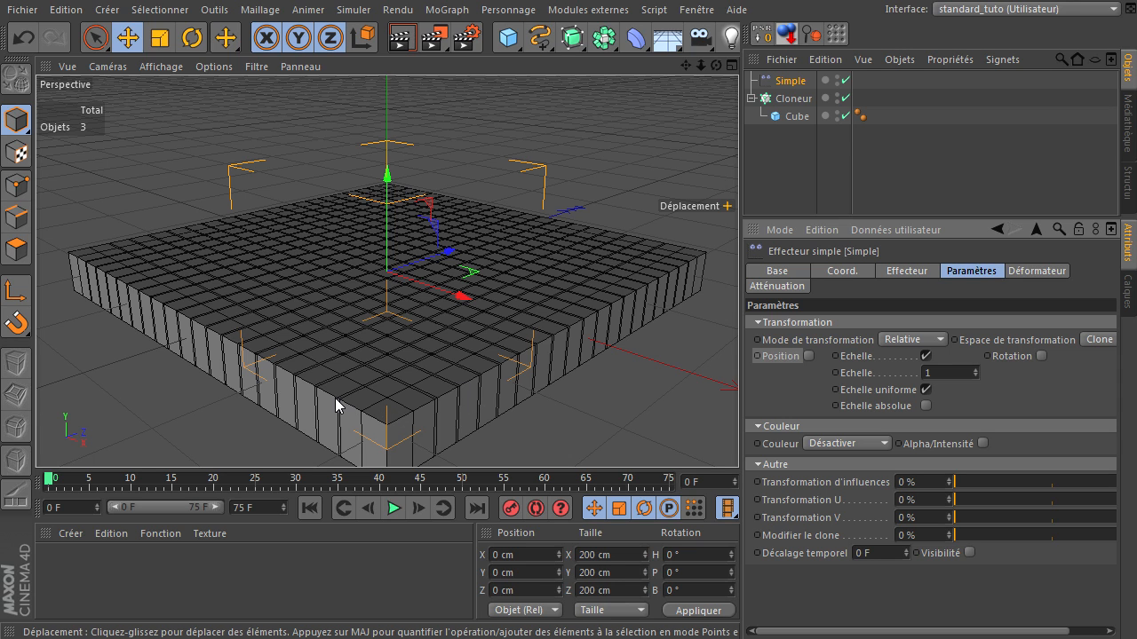
pyautogui.click(926, 356)
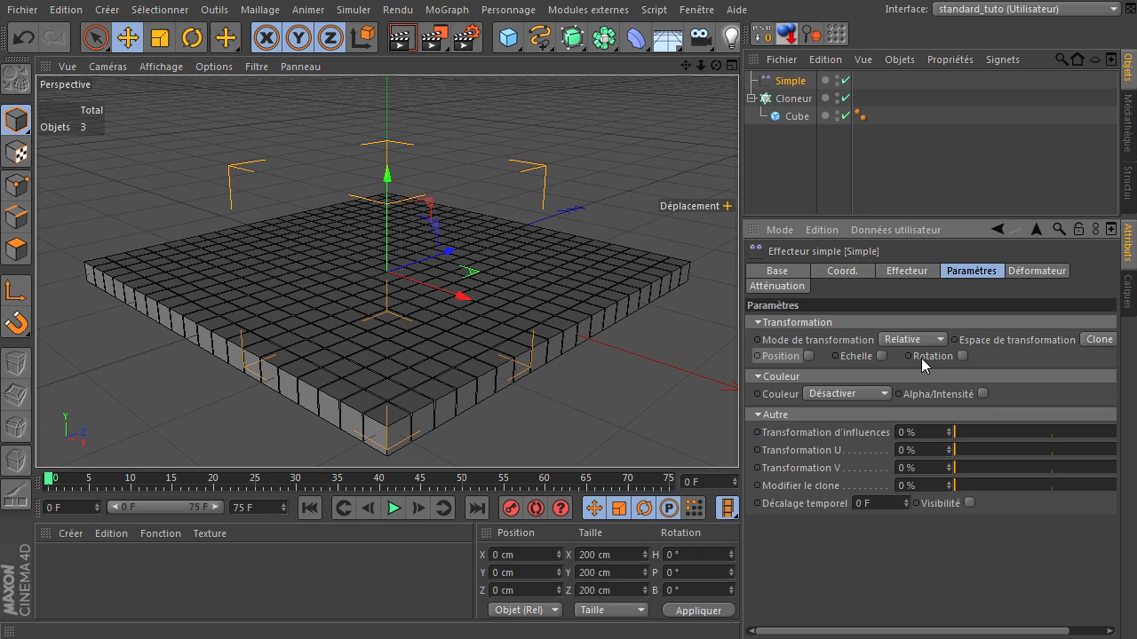
pyautogui.click(809, 357)
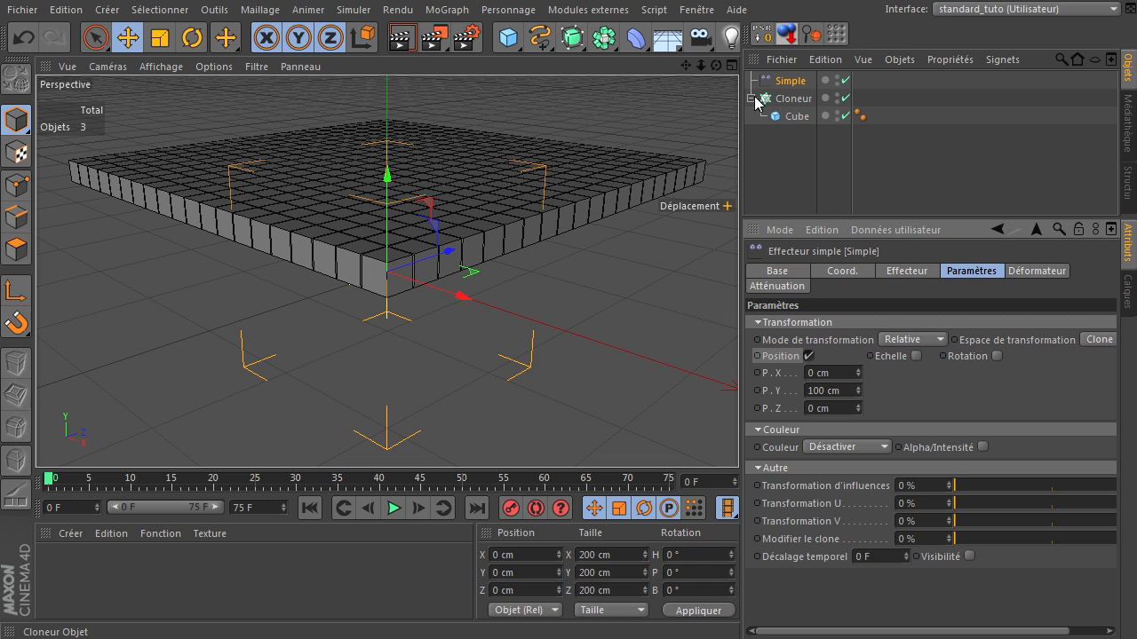
# Delete the Simple effector and add an Effecteur Etapes to the grid Cloner
pyautogui.press('Delete')
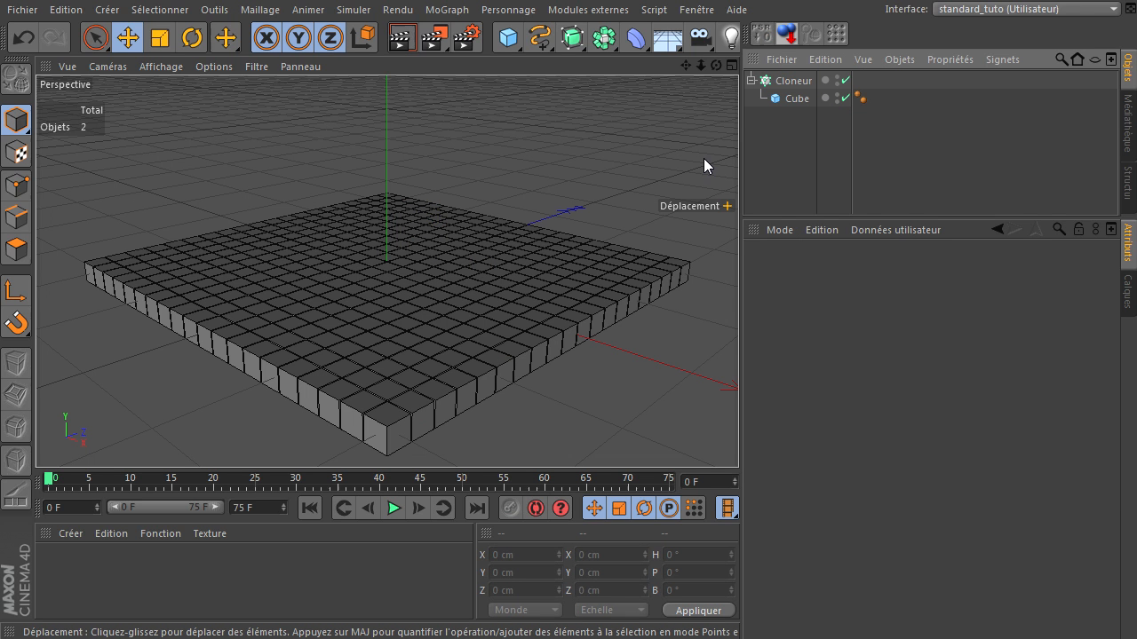
pyautogui.click(790, 81)
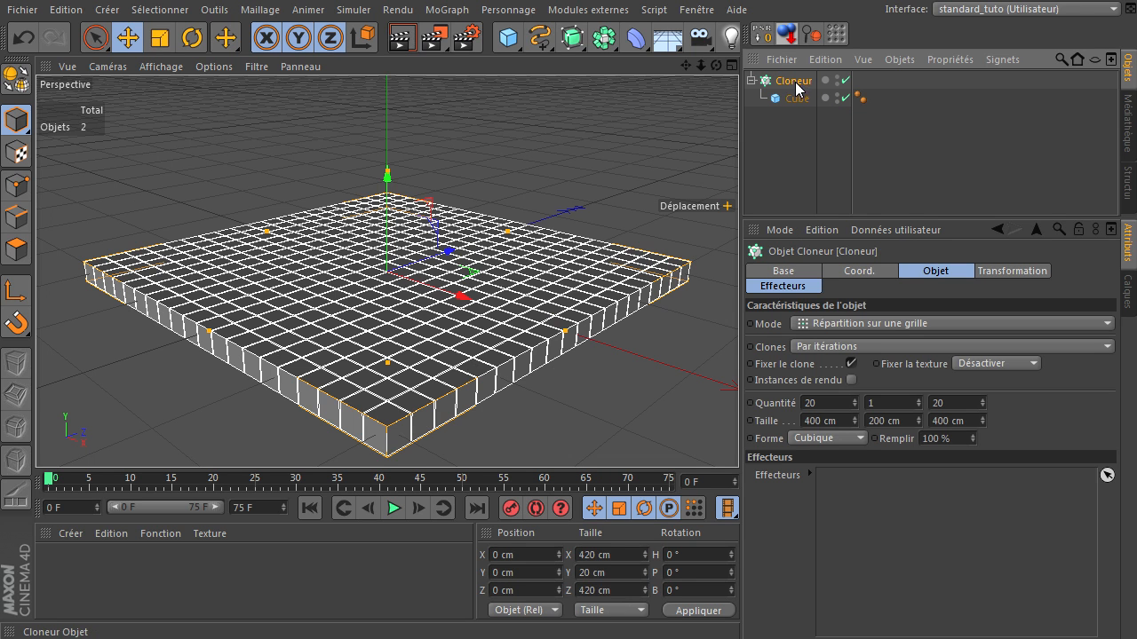
pyautogui.click(428, 11)
pyautogui.moveTo(462, 37)
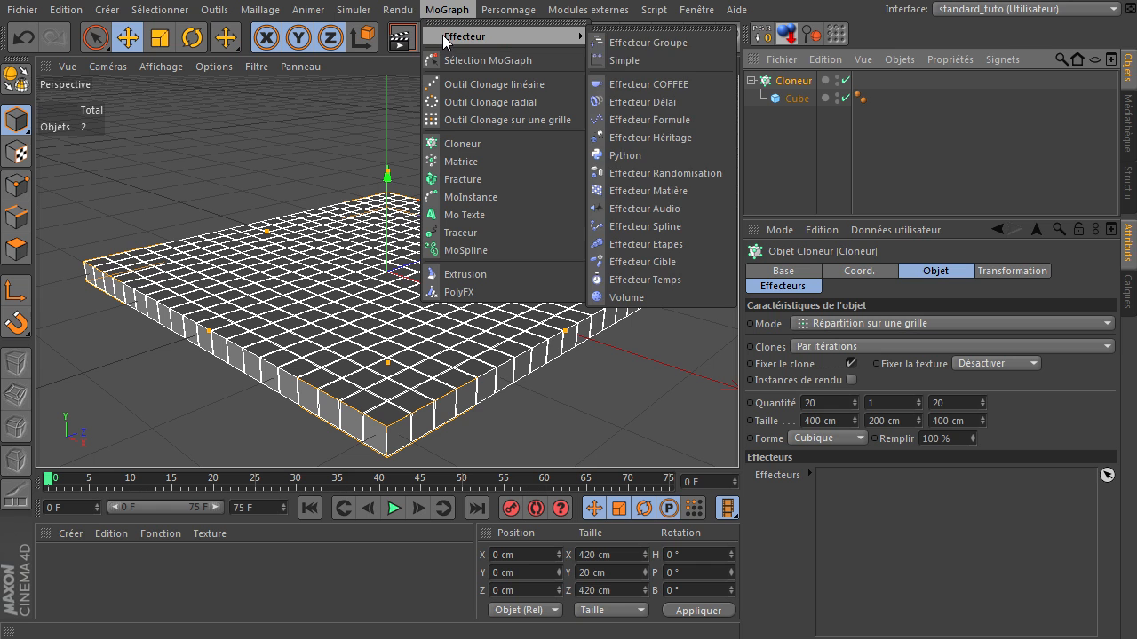
pyautogui.click(661, 244)
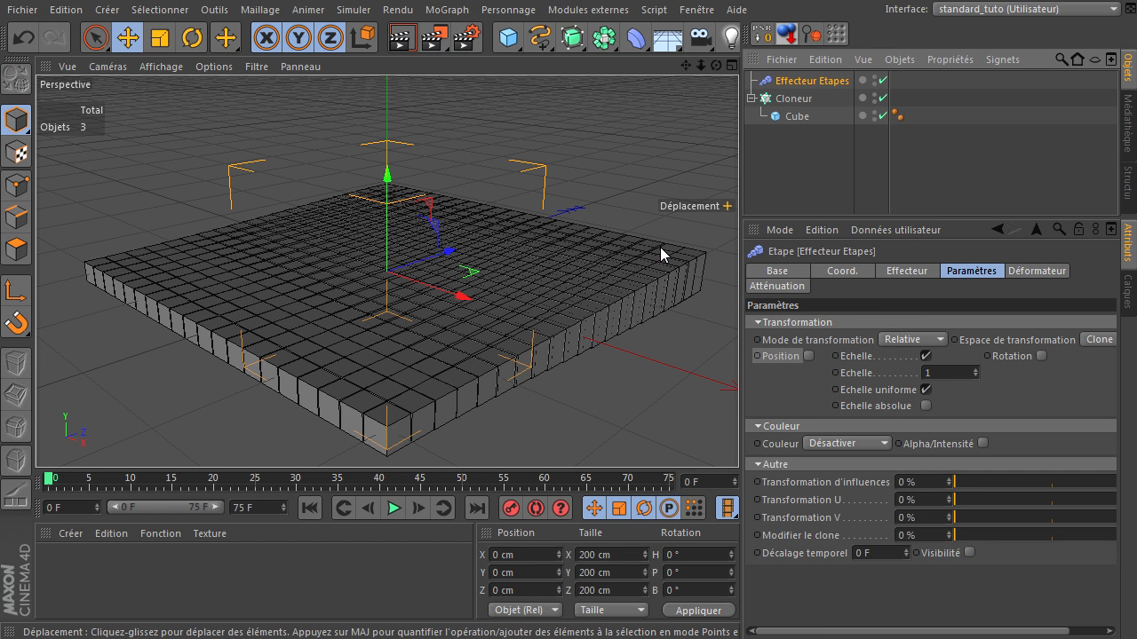
# Turn off the Effecteur Etapes' scale transformation and enable position with 100 cm in Y
pyautogui.click(945, 373)
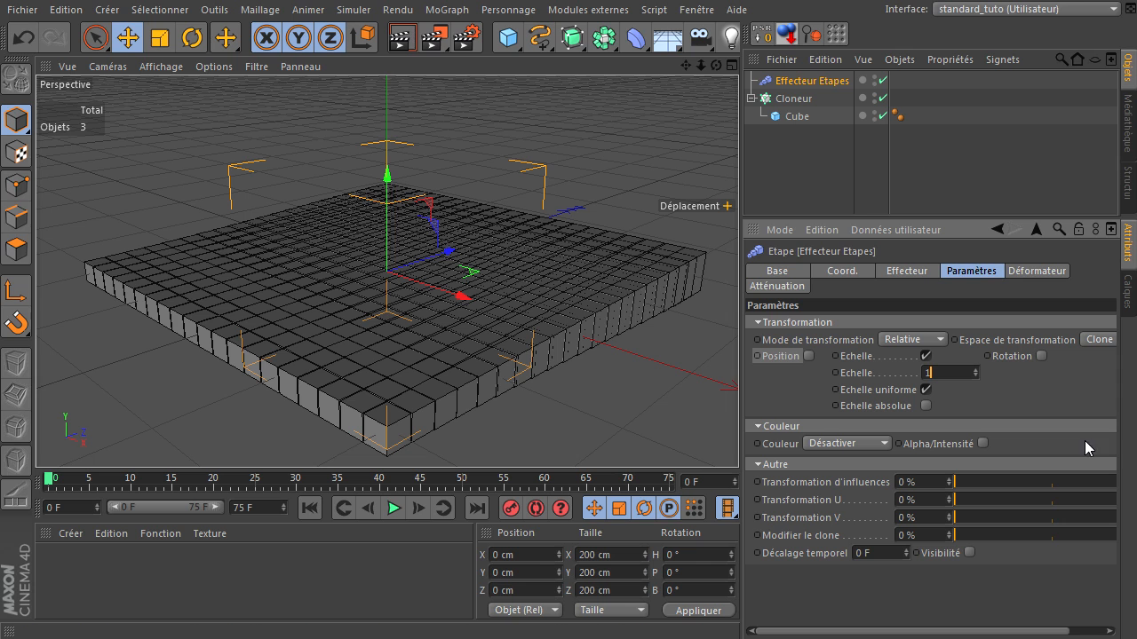
pyautogui.click(927, 357)
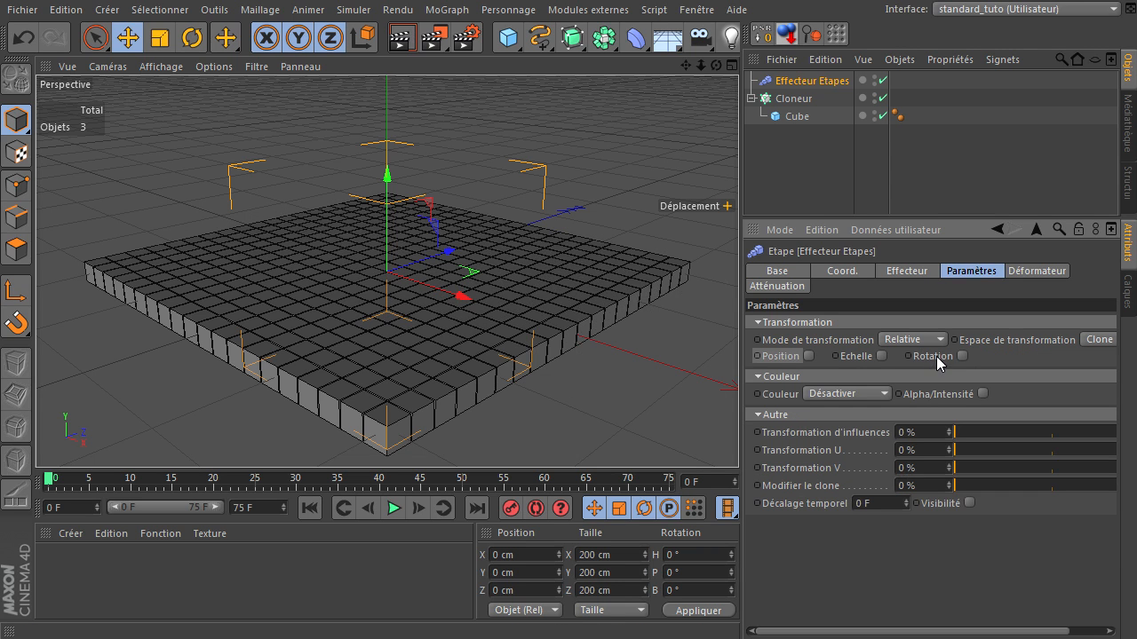
pyautogui.click(809, 355)
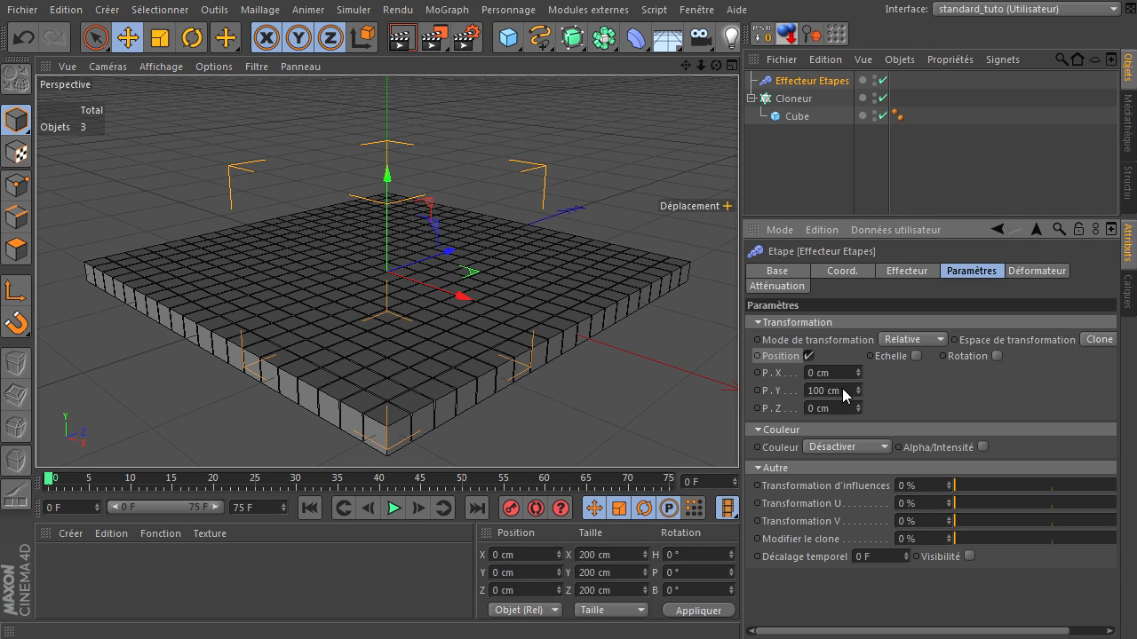
pyautogui.press('Return')
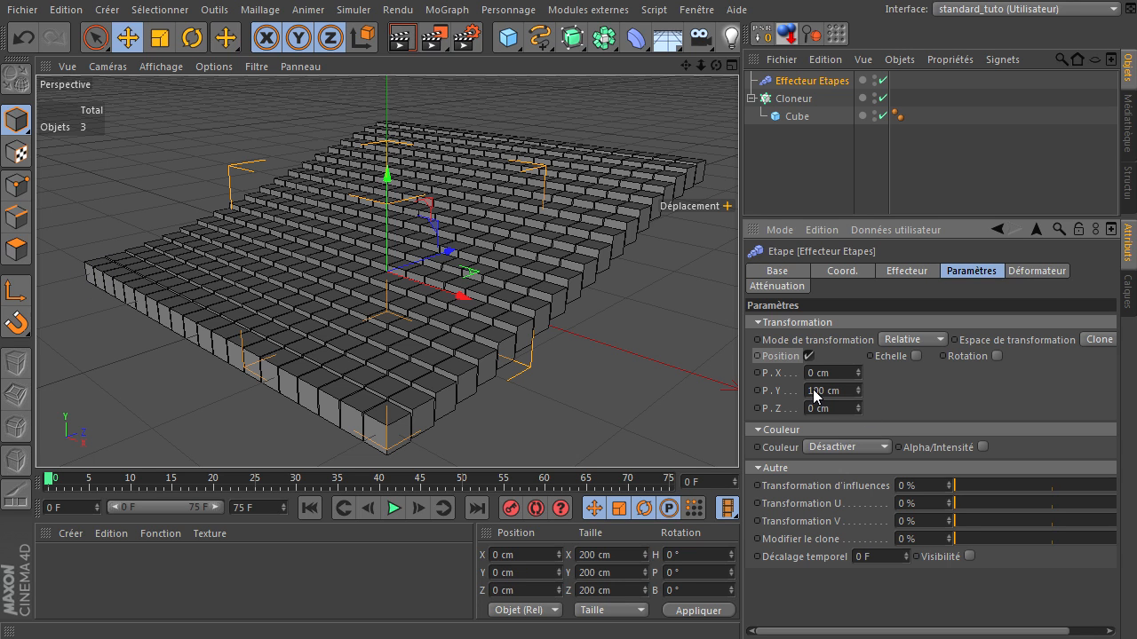
# Switch the Effecteur Etapes off and on repeatedly to compare the clone grid with and without its effect
pyautogui.click(882, 80)
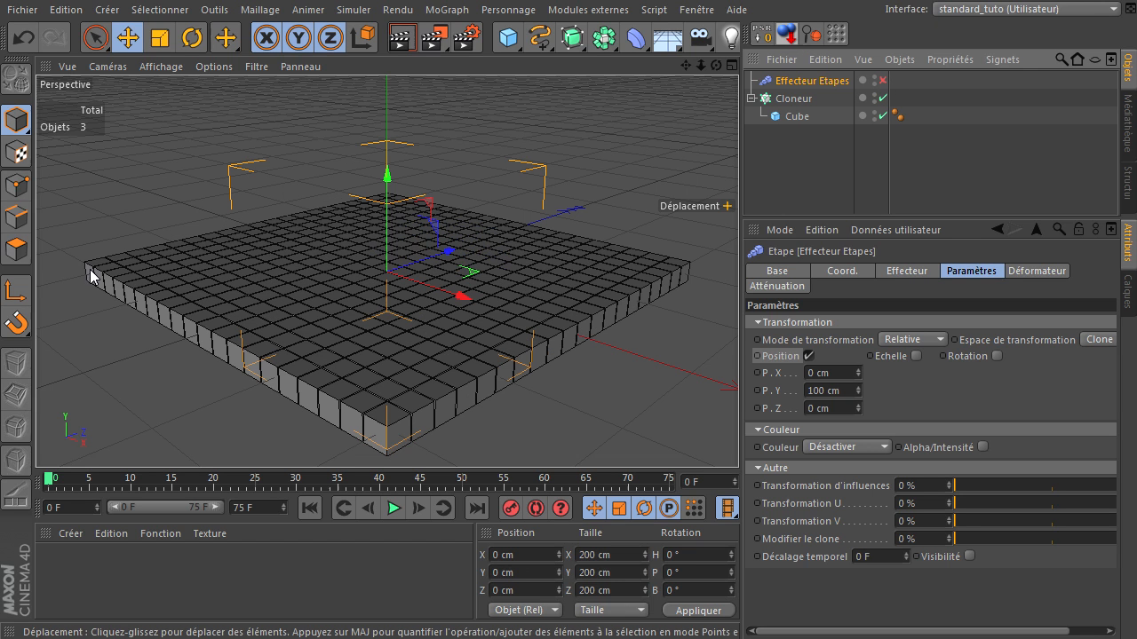
pyautogui.click(883, 81)
pyautogui.click(883, 81)
pyautogui.click(883, 81)
pyautogui.click(883, 81)
pyautogui.click(883, 81)
pyautogui.click(883, 81)
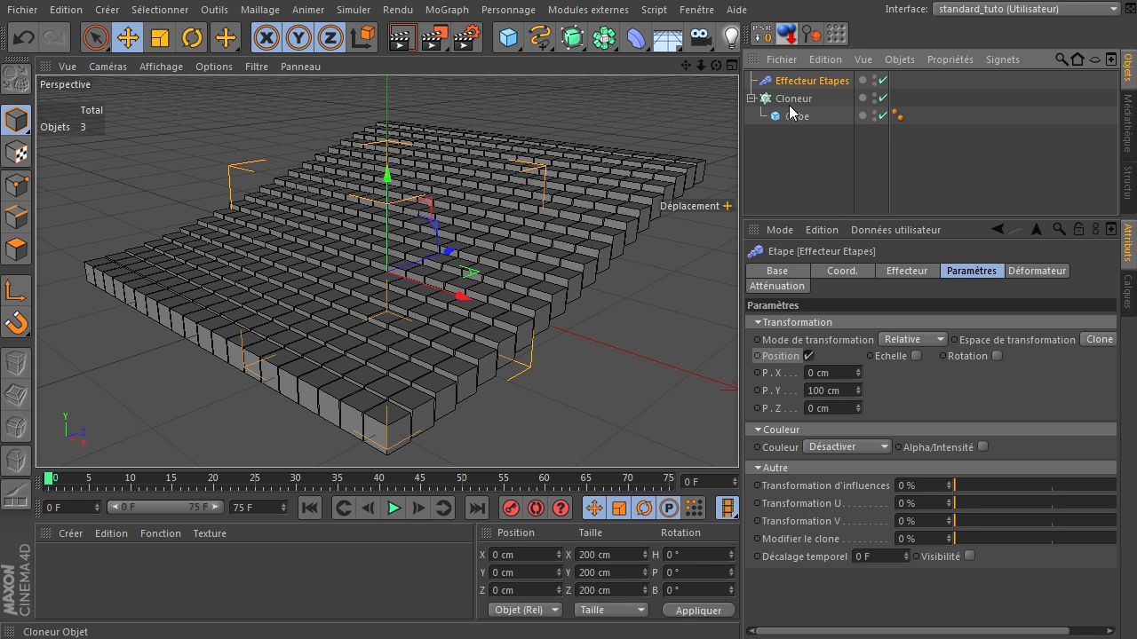
pyautogui.click(883, 80)
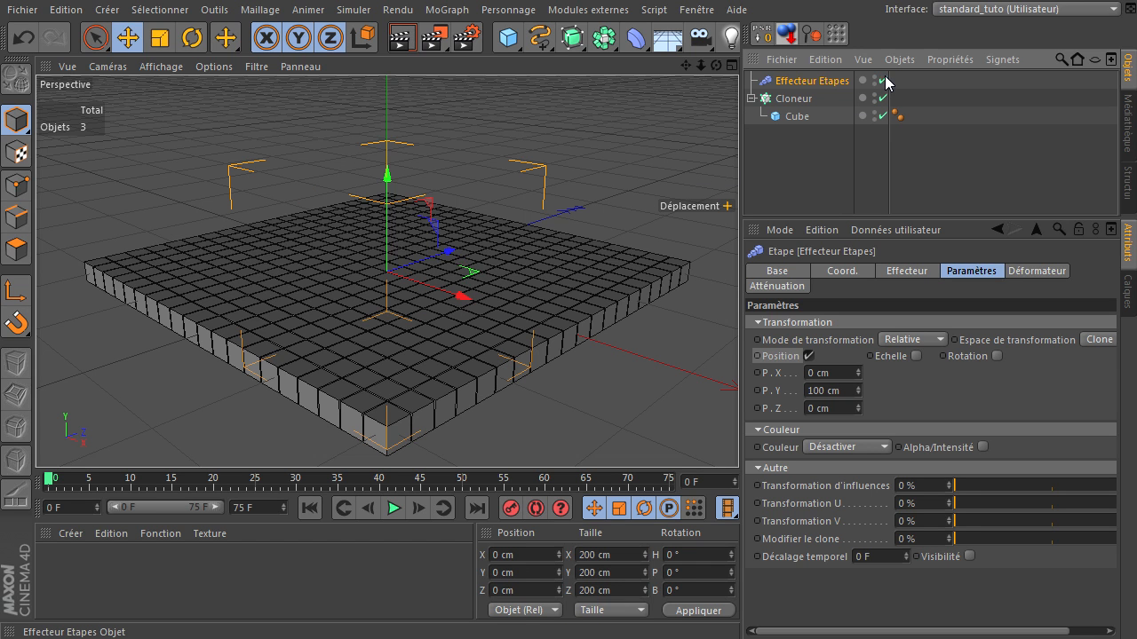
pyautogui.click(884, 81)
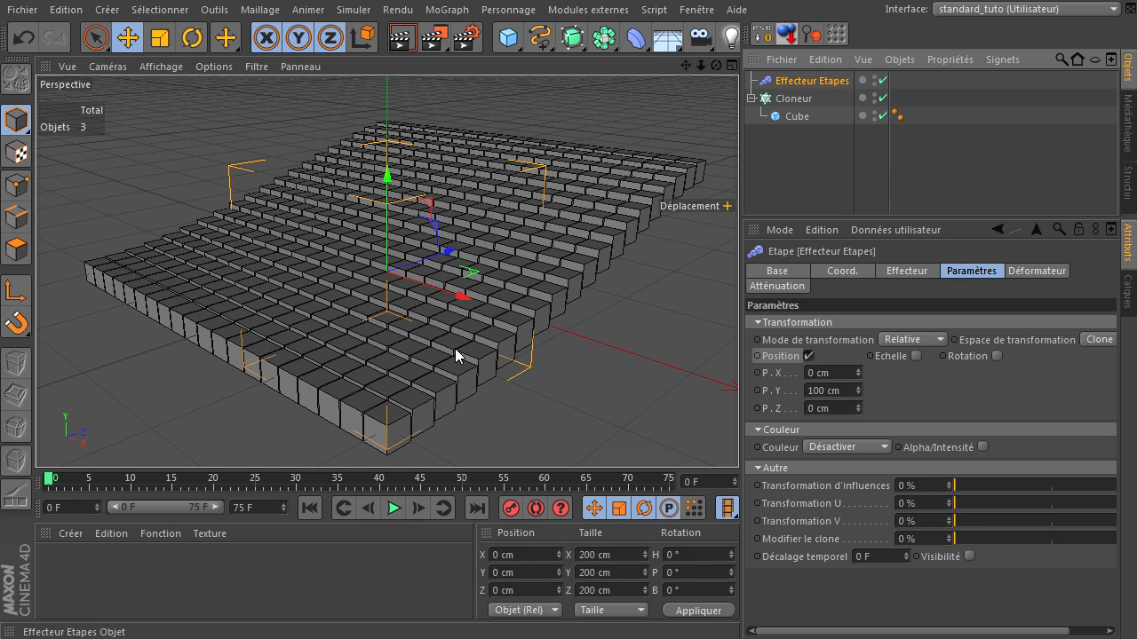
pyautogui.click(883, 81)
pyautogui.click(883, 81)
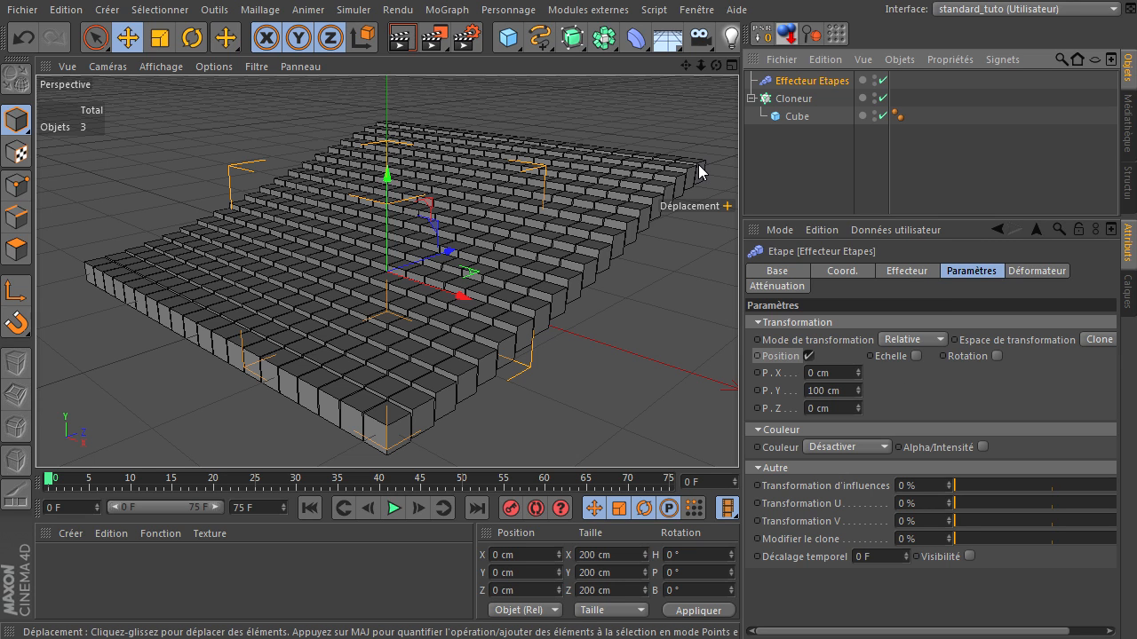
# Review the Effecteur Etapes' Y position parameter alongside its falloff settings
pyautogui.click(848, 390)
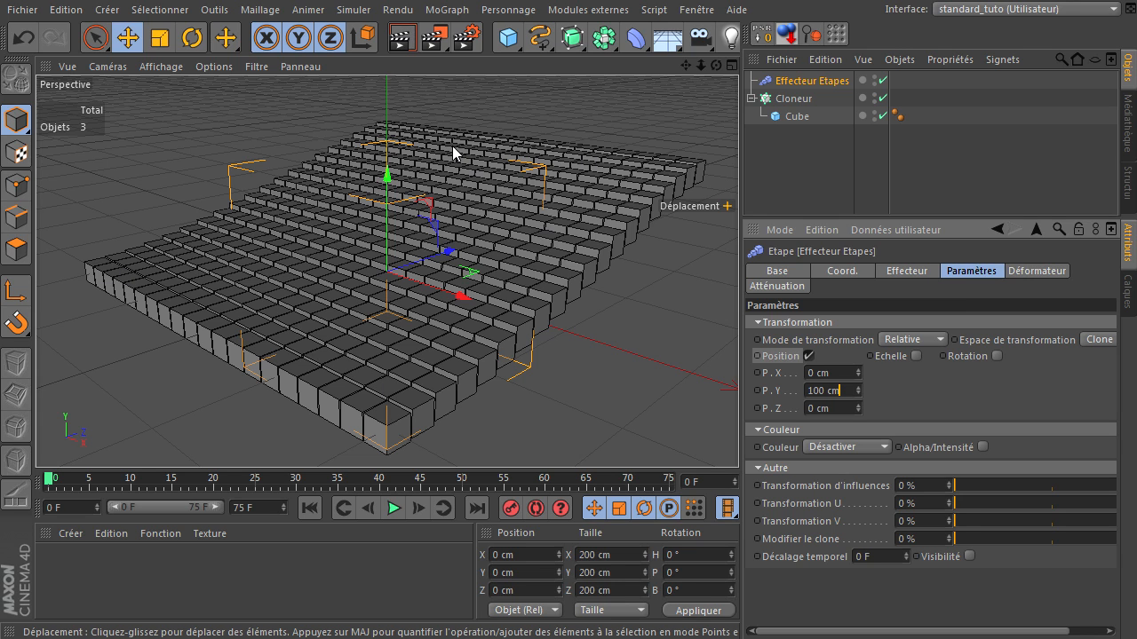
pyautogui.click(787, 284)
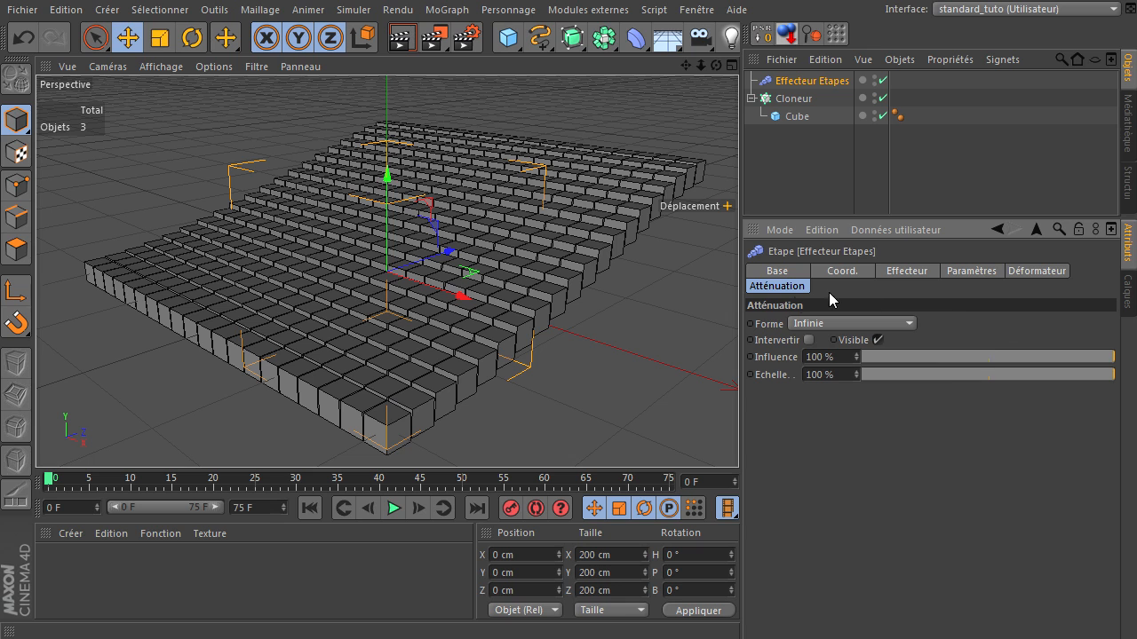
pyautogui.click(971, 271)
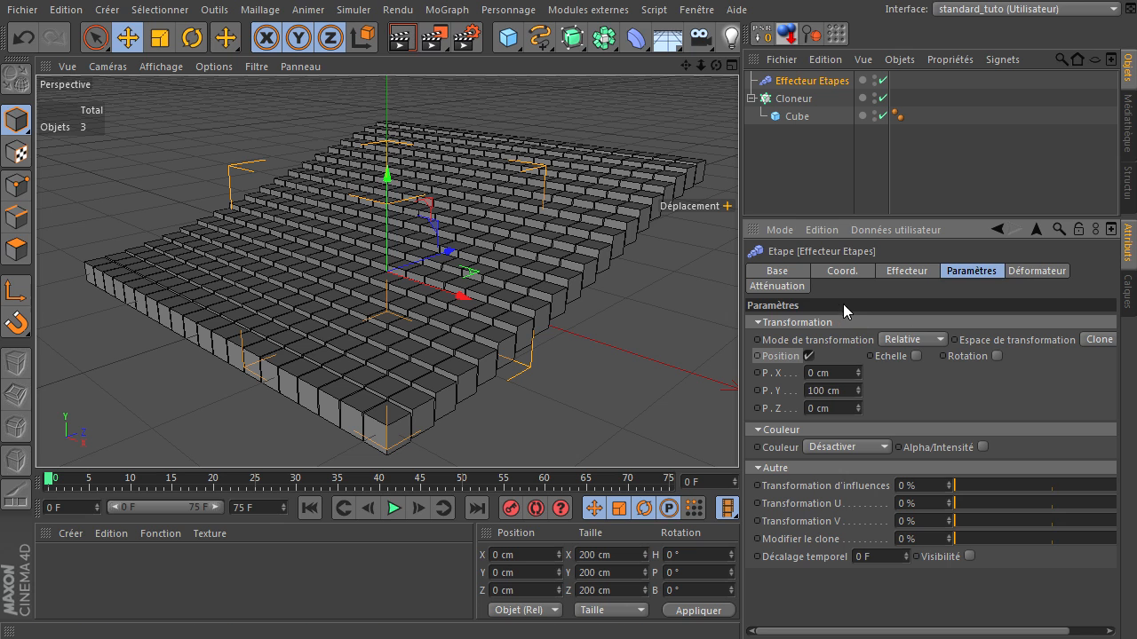
pyautogui.click(786, 287)
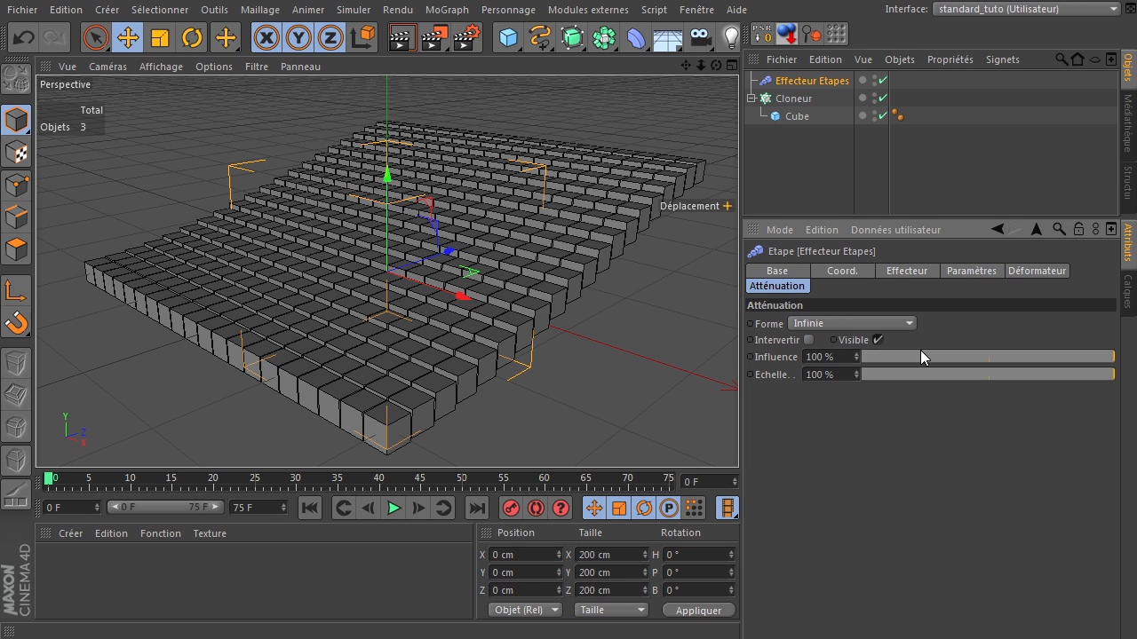
pyautogui.click(965, 270)
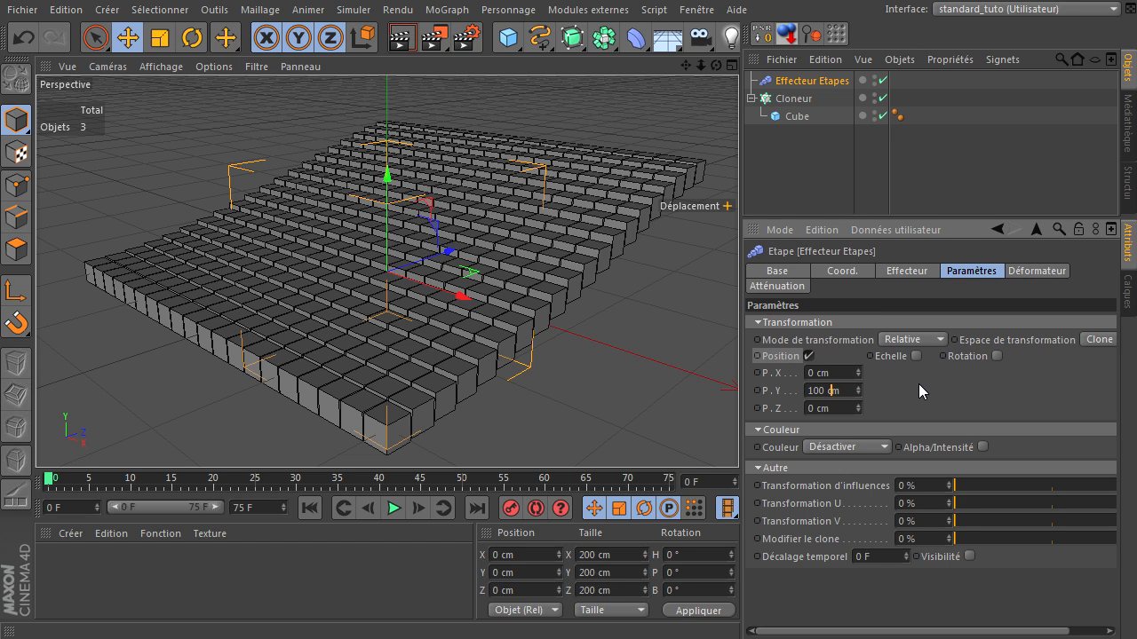
# Give the Effecteur Etapes a Boîte falloff about 244 cm high and shift the effector about 8.4 cm along X
pyautogui.click(785, 287)
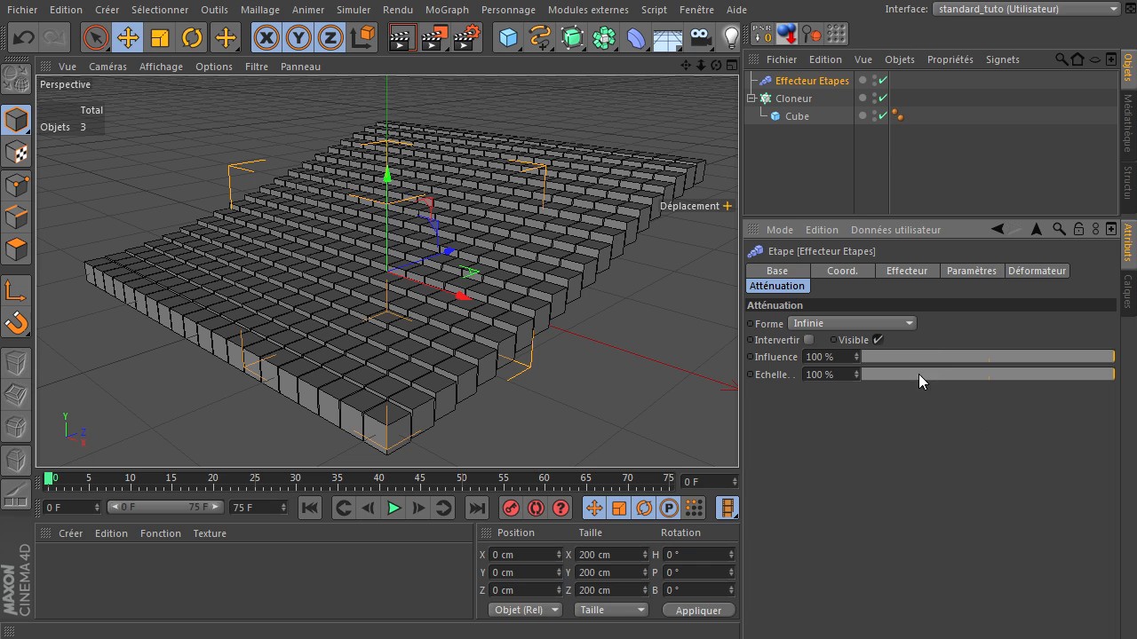
pyautogui.click(893, 324)
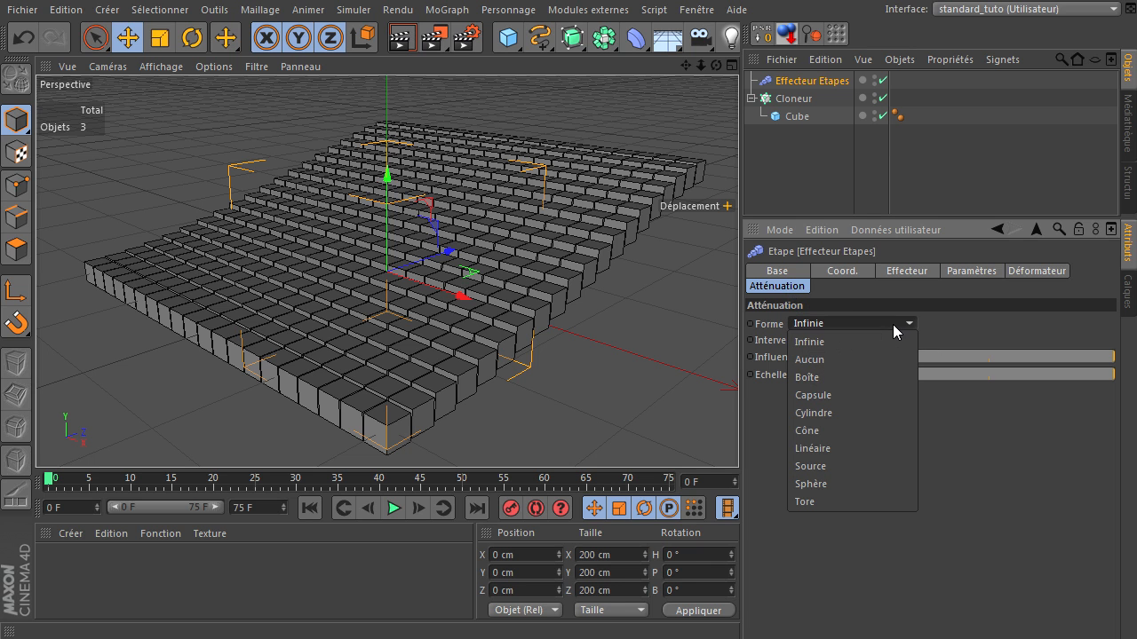
pyautogui.click(864, 374)
pyautogui.moveTo(388, 170); pyautogui.dragTo(404, 147)
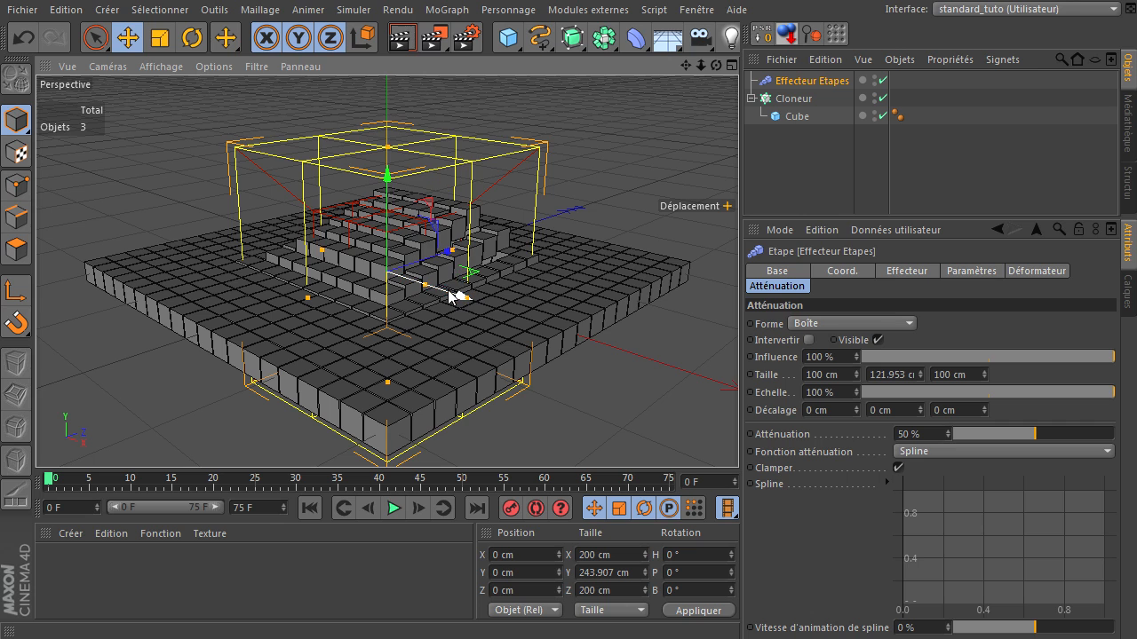
pyautogui.moveTo(538, 292); pyautogui.dragTo(499, 282)
# Reset the Effecteur Etapes' falloff shape to Infinie, try Sphère, and return to Infinie
pyautogui.click(887, 324)
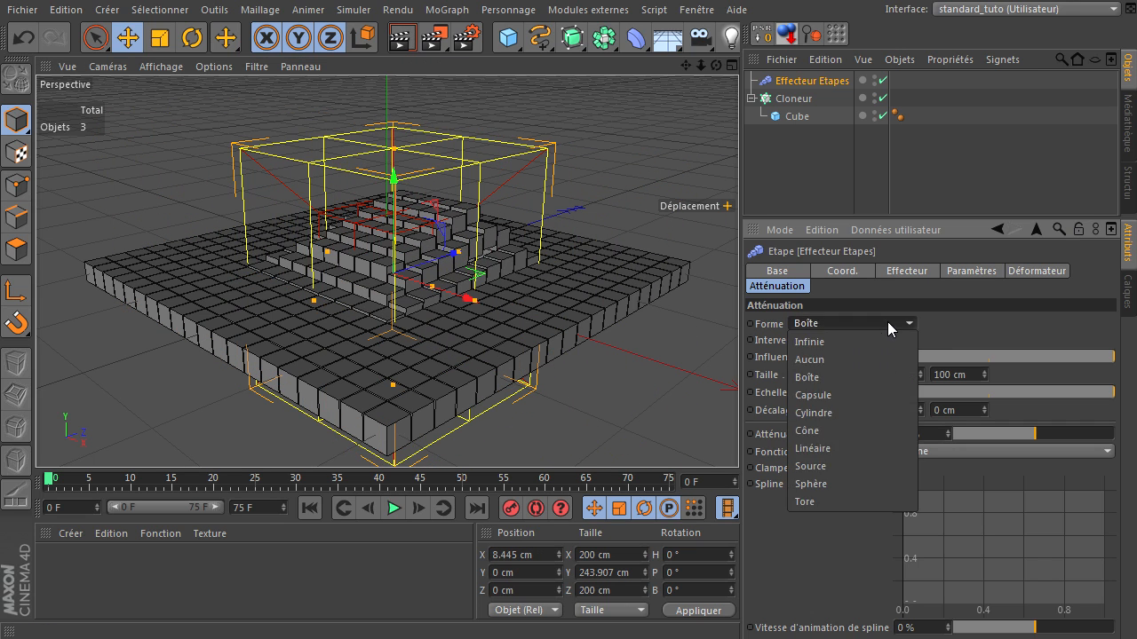
pyautogui.click(879, 340)
pyautogui.click(862, 323)
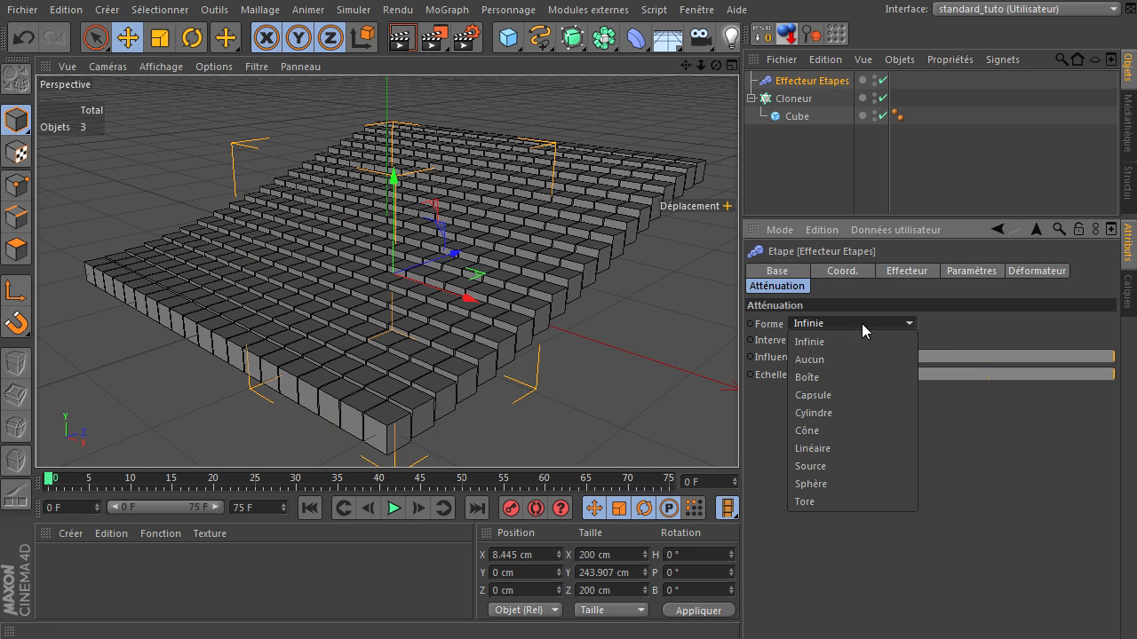
pyautogui.click(830, 480)
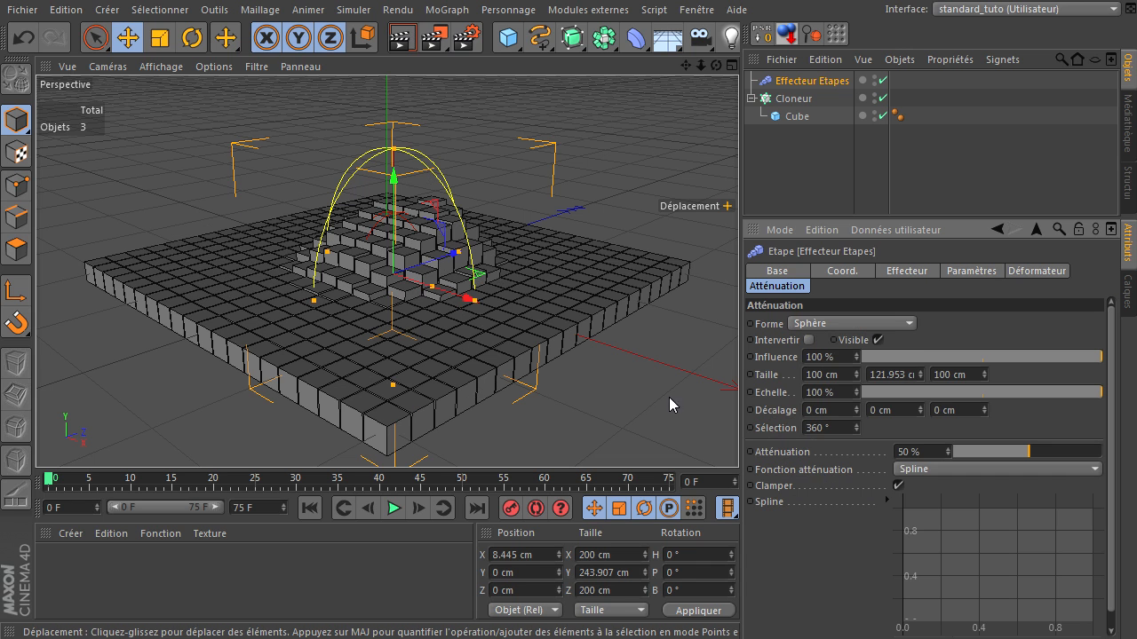
pyautogui.click(888, 322)
pyautogui.click(869, 341)
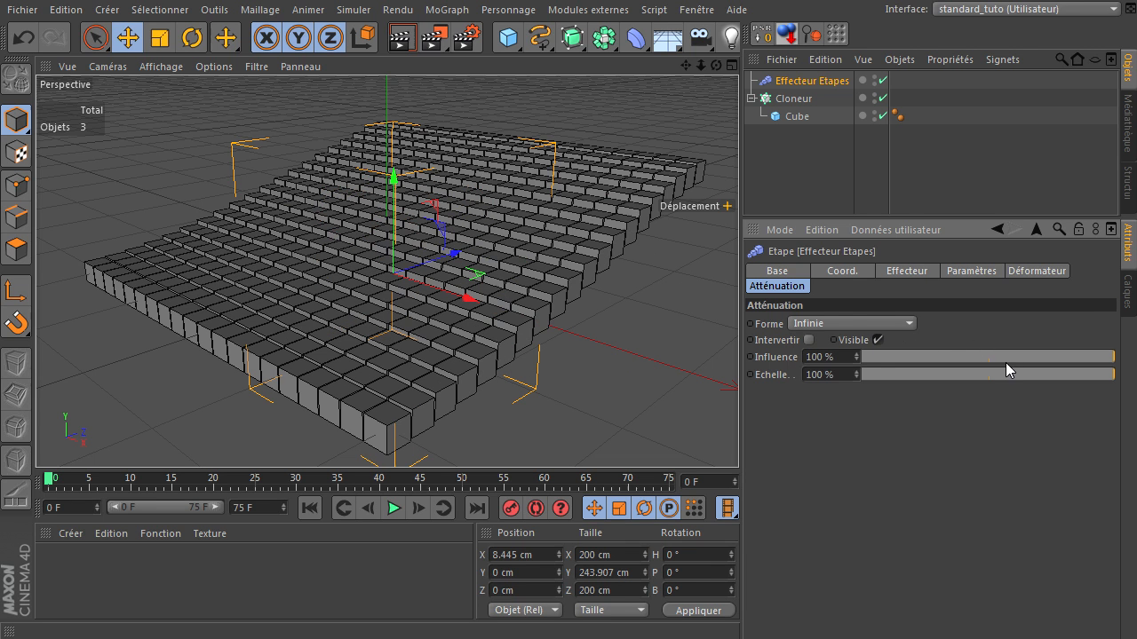
# Try lowering the end point of the Effecteur Etapes' spline to about a quarter of its height, and raise it again
pyautogui.click(992, 277)
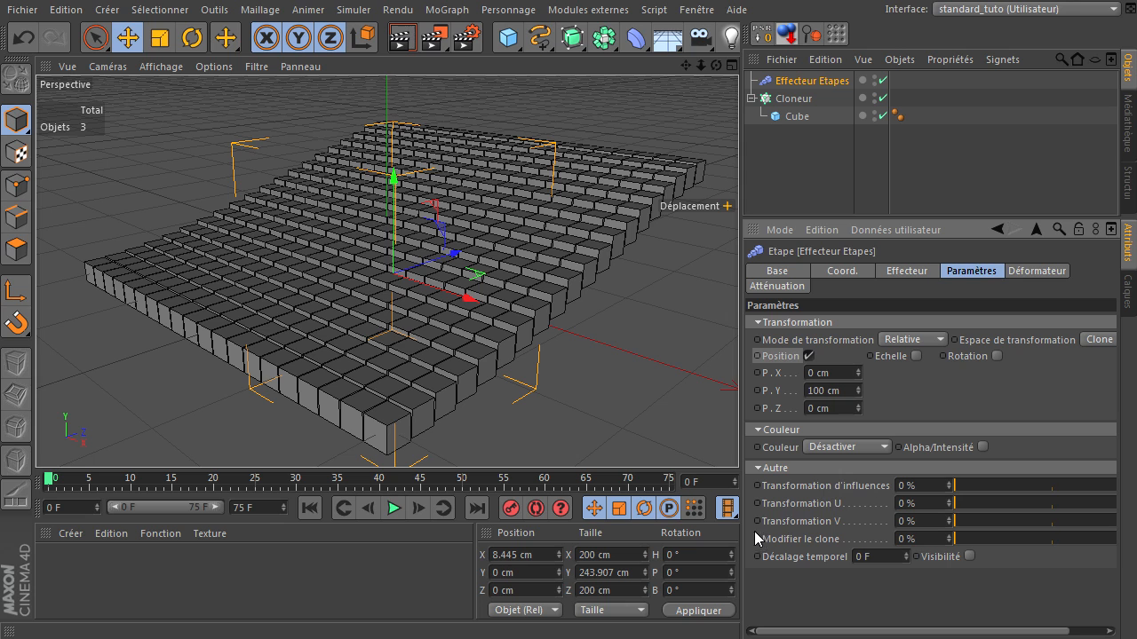
pyautogui.click(907, 271)
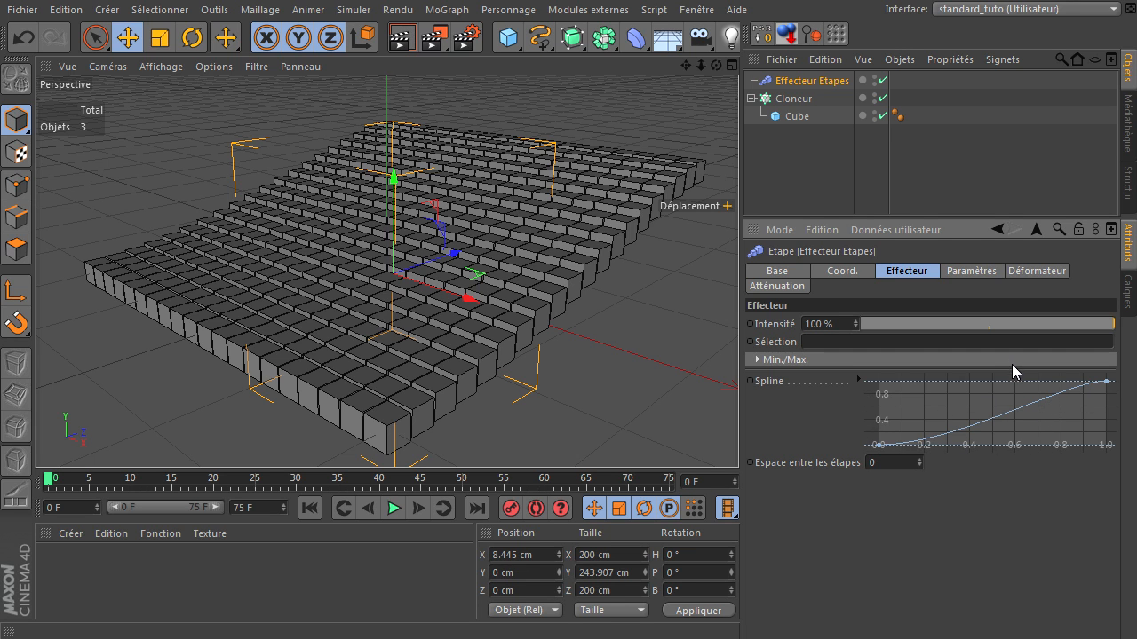
pyautogui.moveTo(1108, 388); pyautogui.dragTo(1105, 429)
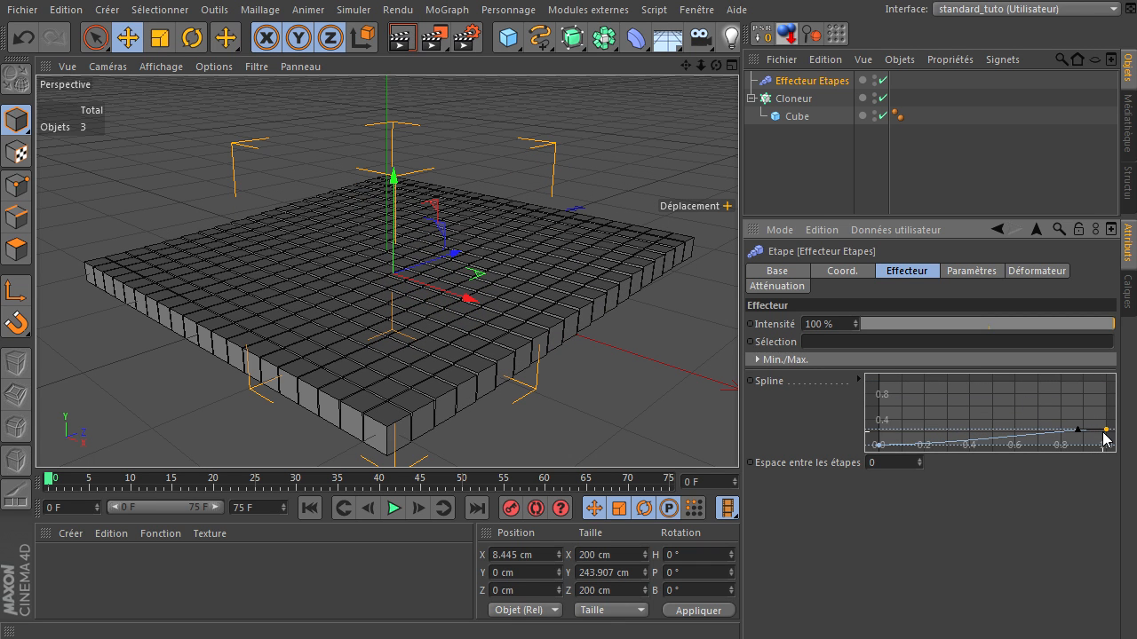
pyautogui.moveTo(1106, 429); pyautogui.dragTo(1107, 386)
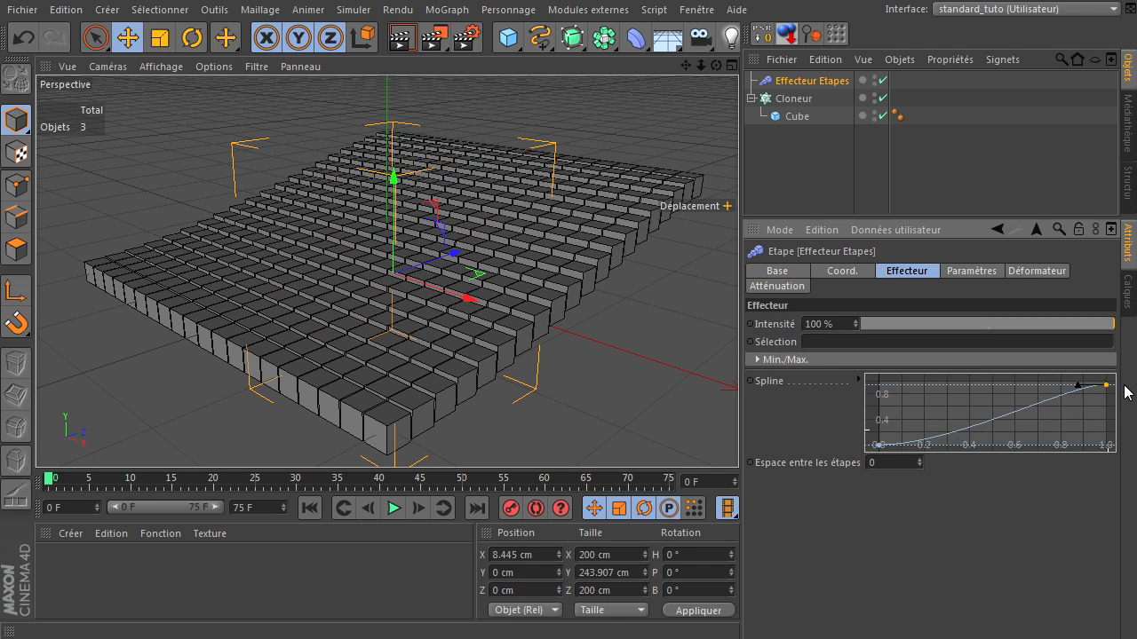
# Try adding a point to the Effecteur Etapes' spline, moving it near the start and back towards the middle, and remove it
pyautogui.keyDown('ctrl'); pyautogui.click(1009, 413); pyautogui.keyUp('ctrl')
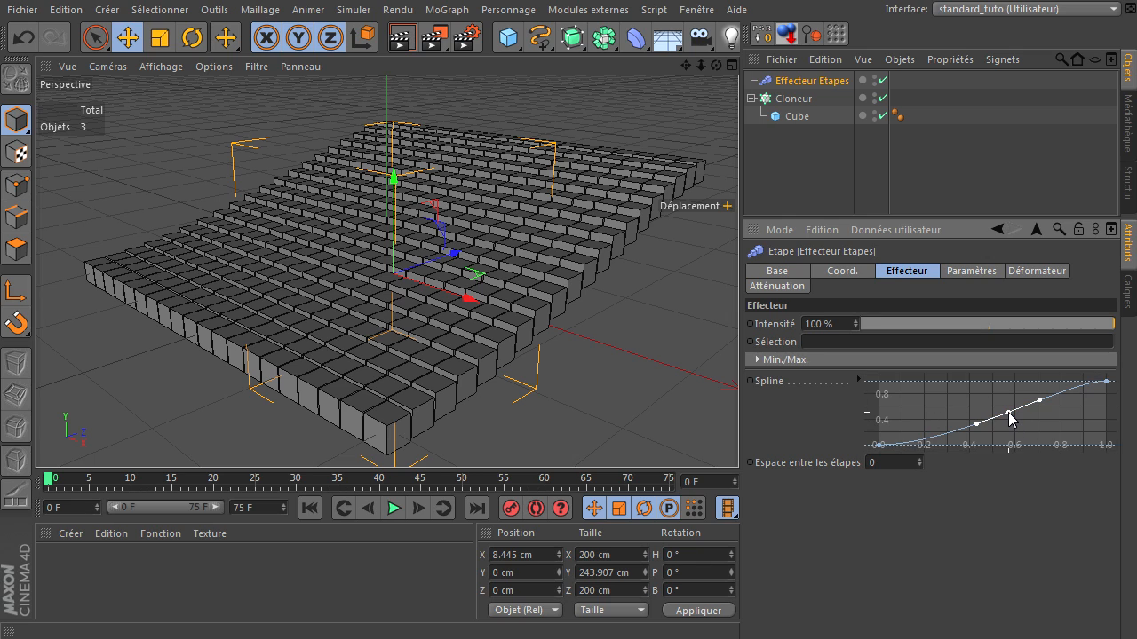
pyautogui.moveTo(1009, 413); pyautogui.dragTo(912, 402)
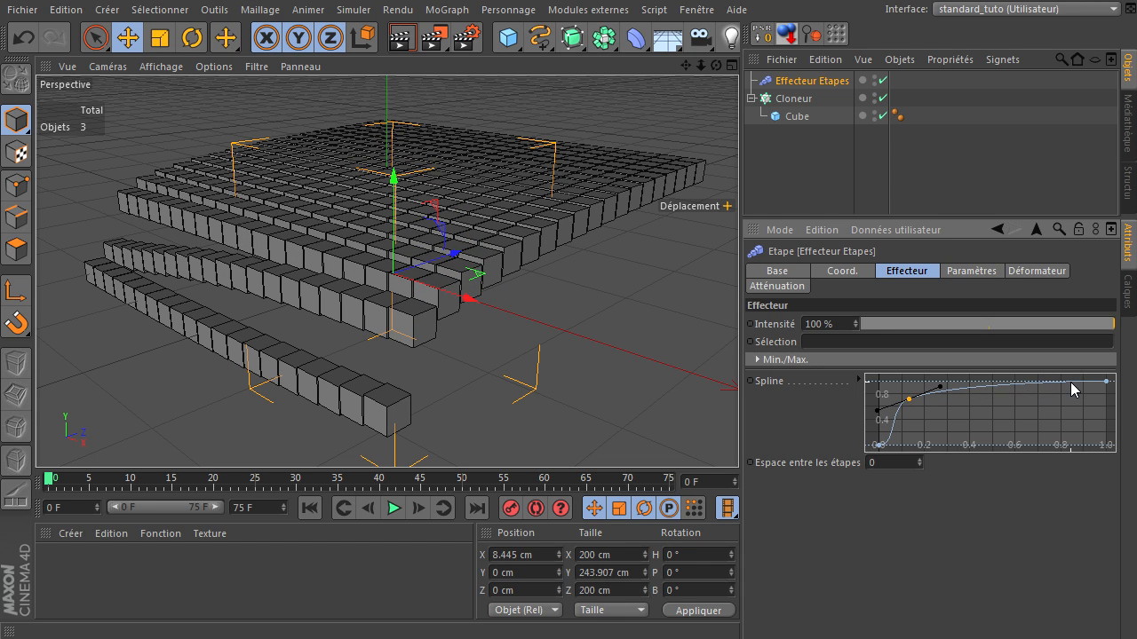
pyautogui.click(926, 402)
pyautogui.moveTo(911, 404); pyautogui.dragTo(991, 404)
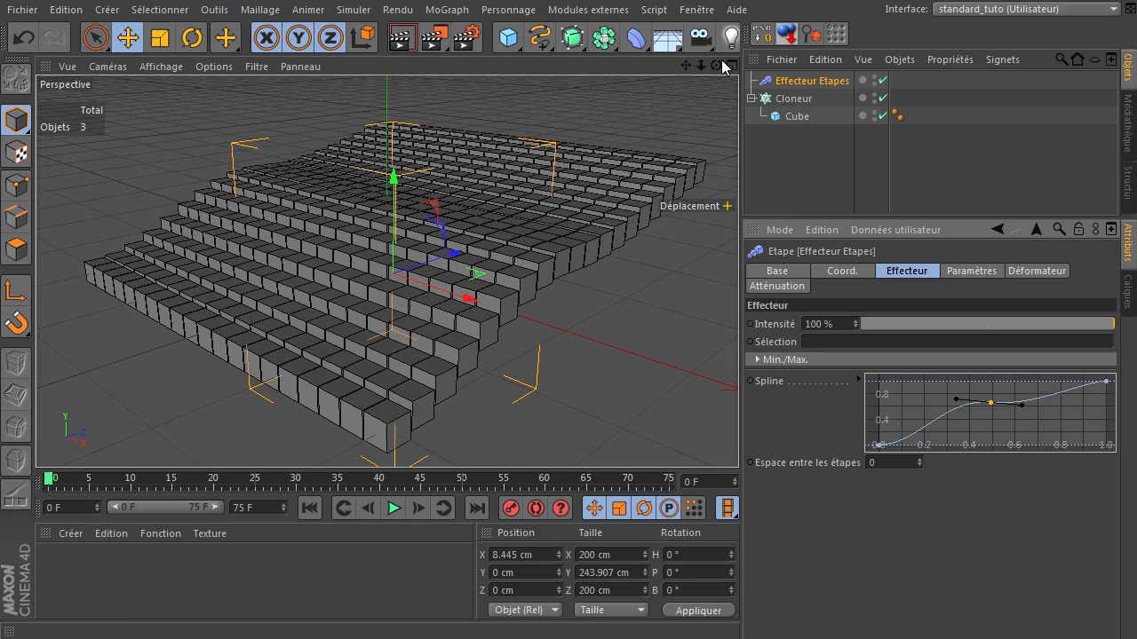
pyautogui.moveTo(716, 65); pyautogui.dragTo(746, 434)
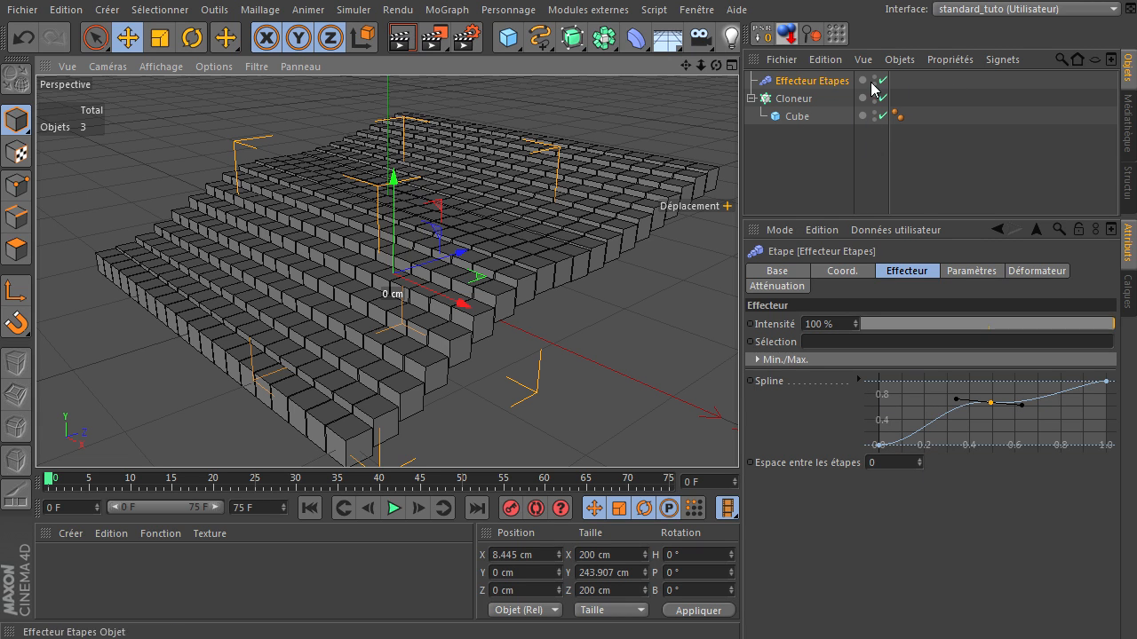
pyautogui.click(991, 401)
pyautogui.press('Delete')
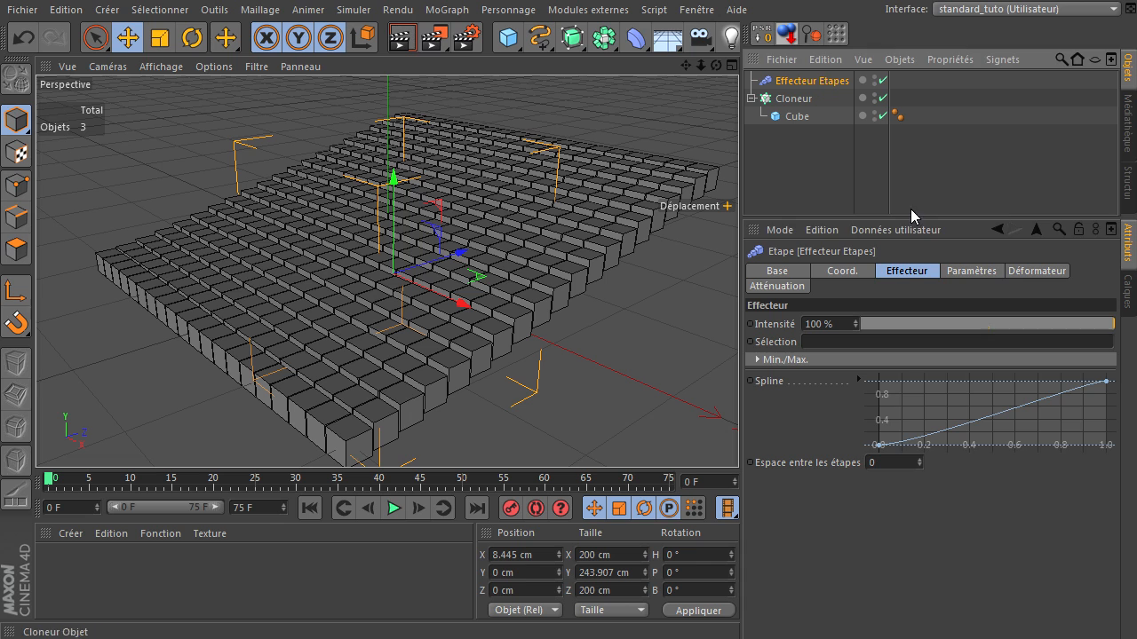
# Delete the Effecteur Etapes and the Cloneur with its Cube to empty the scene
pyautogui.click(972, 271)
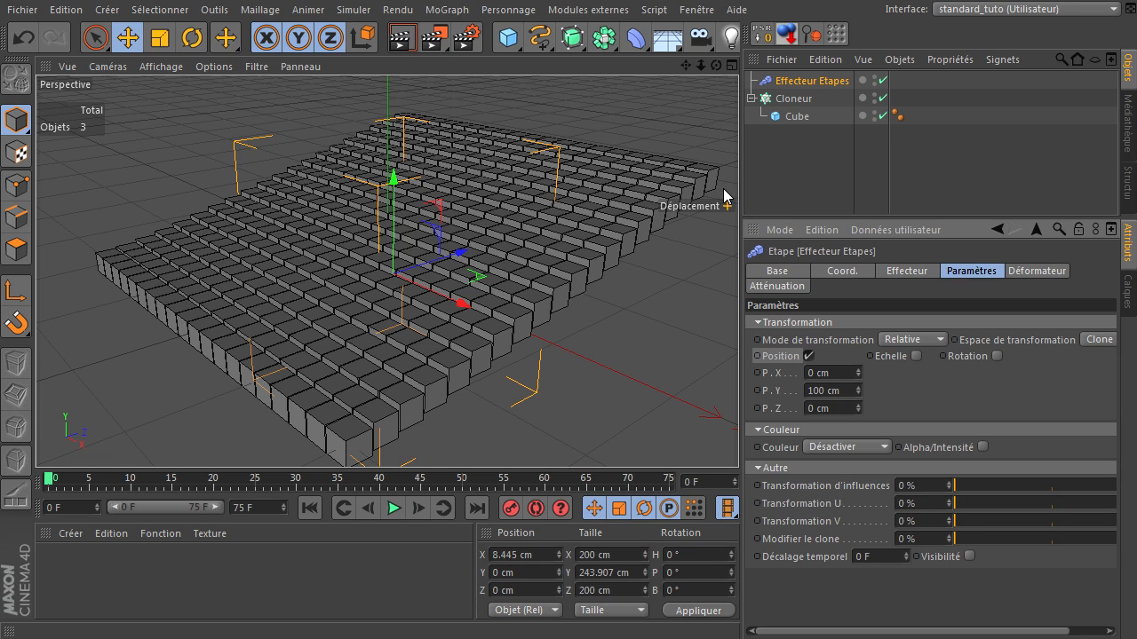
pyautogui.click(793, 85)
pyautogui.press('Delete')
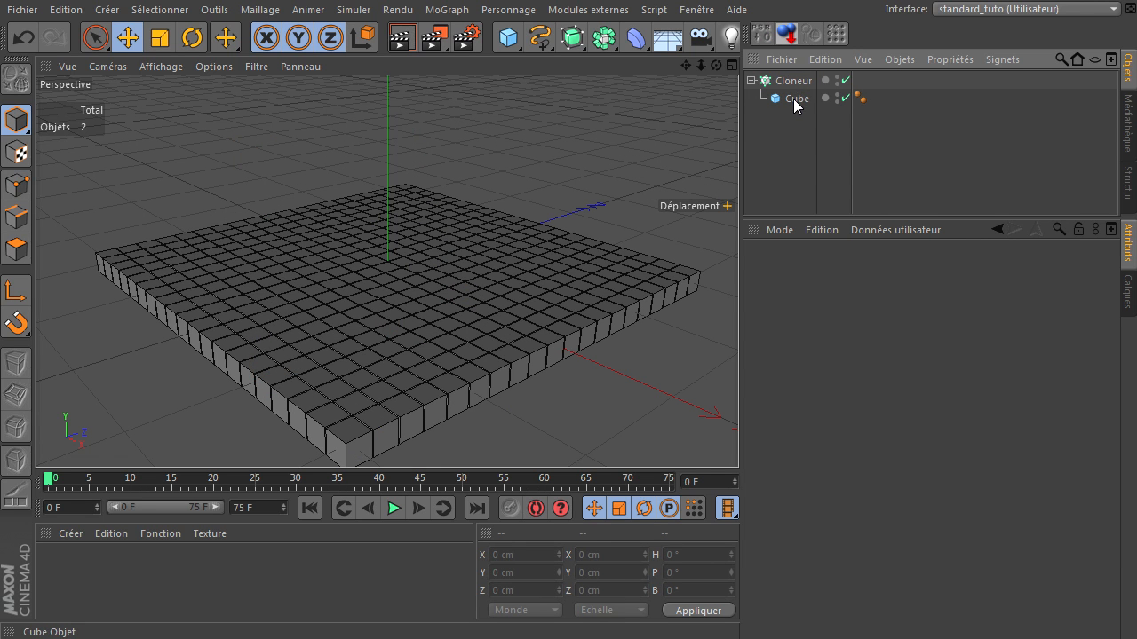
pyautogui.click(793, 99)
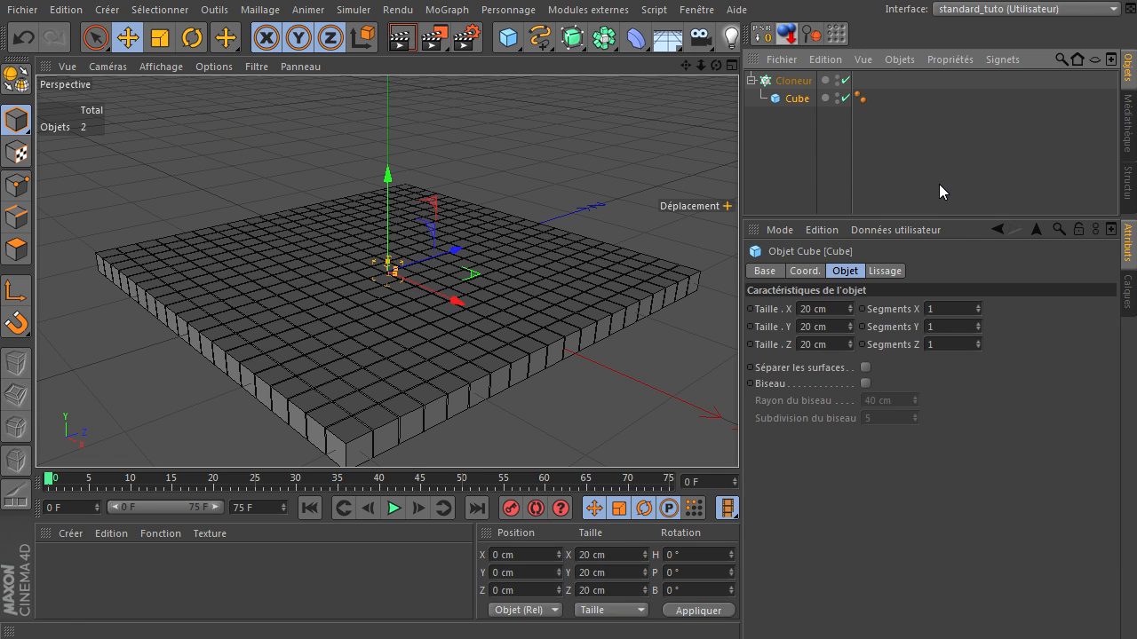
pyautogui.click(785, 80)
pyautogui.press('Delete')
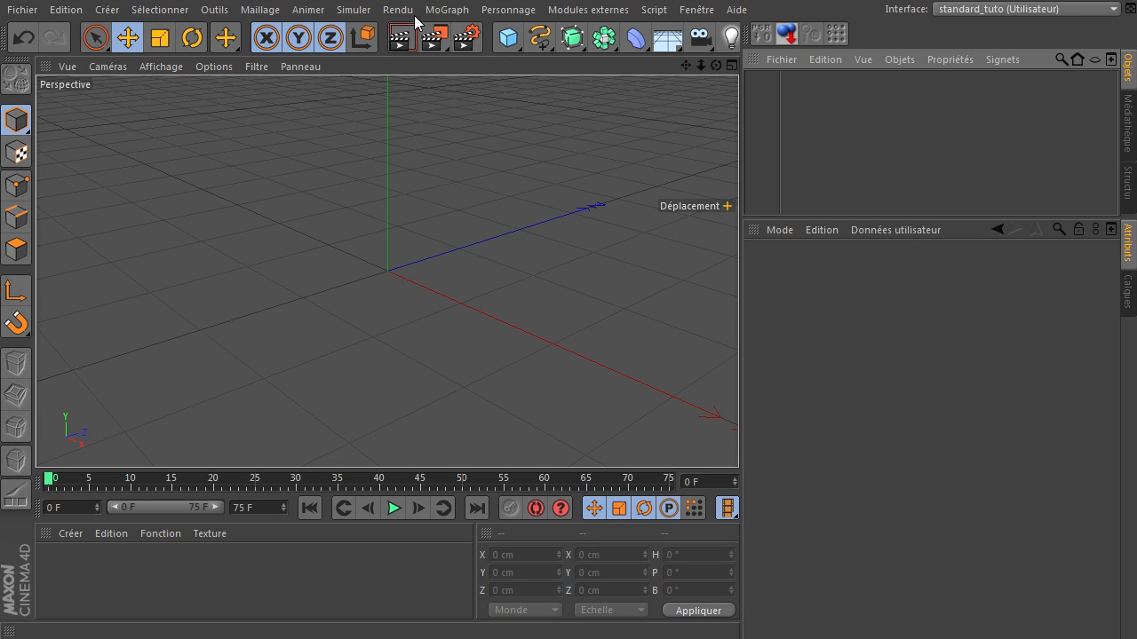
pyautogui.click(446, 10)
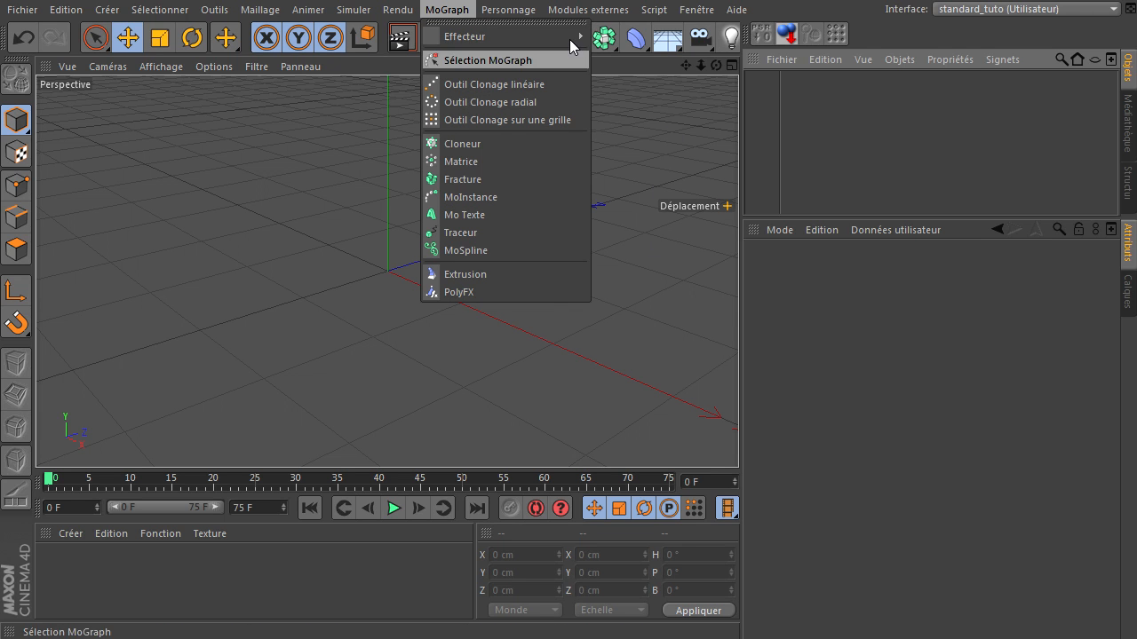
pyautogui.moveTo(569, 38)
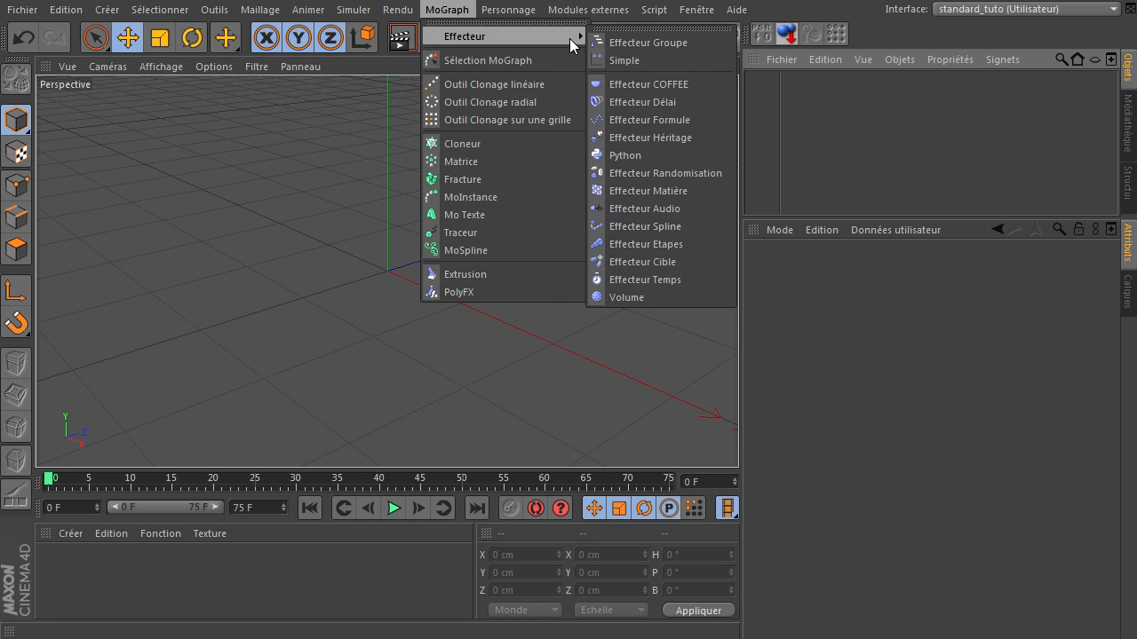
pyautogui.click(894, 167)
# Add a Cube and a MoGraph Fracture object, nest the Cube under the Fracture, and show the Fracture's object properties
pyautogui.click(511, 40)
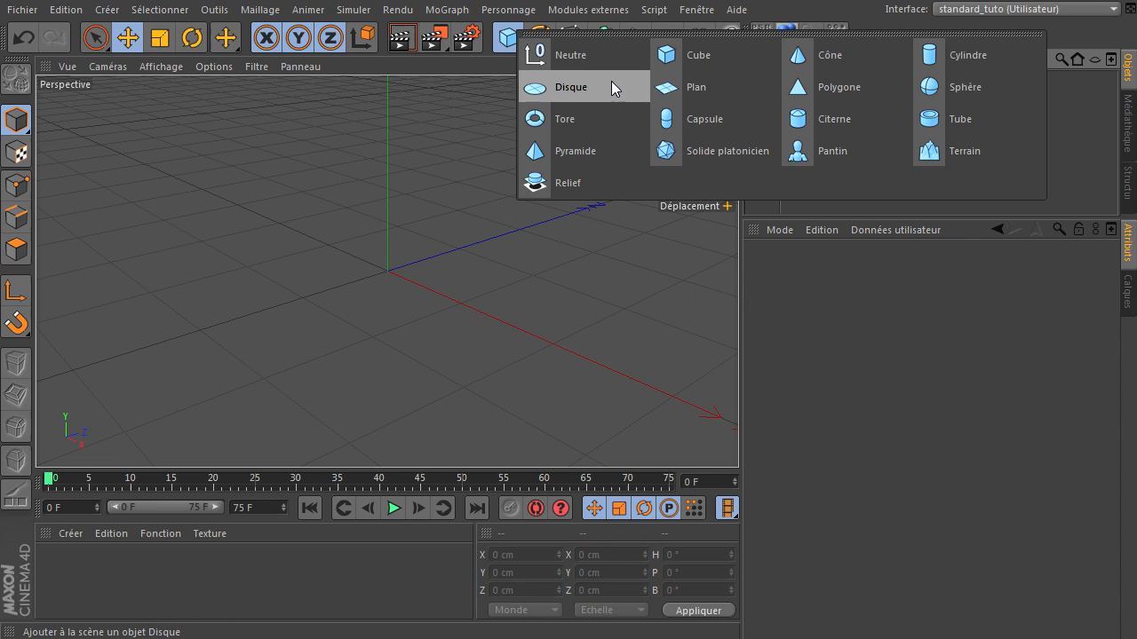
pyautogui.click(751, 59)
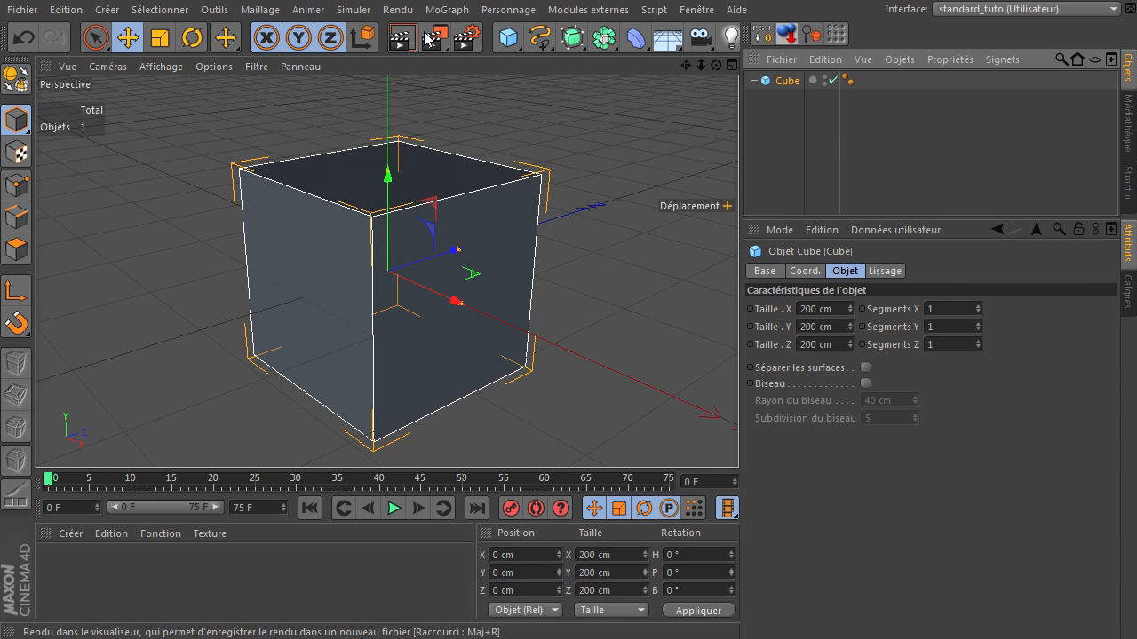
pyautogui.click(448, 10)
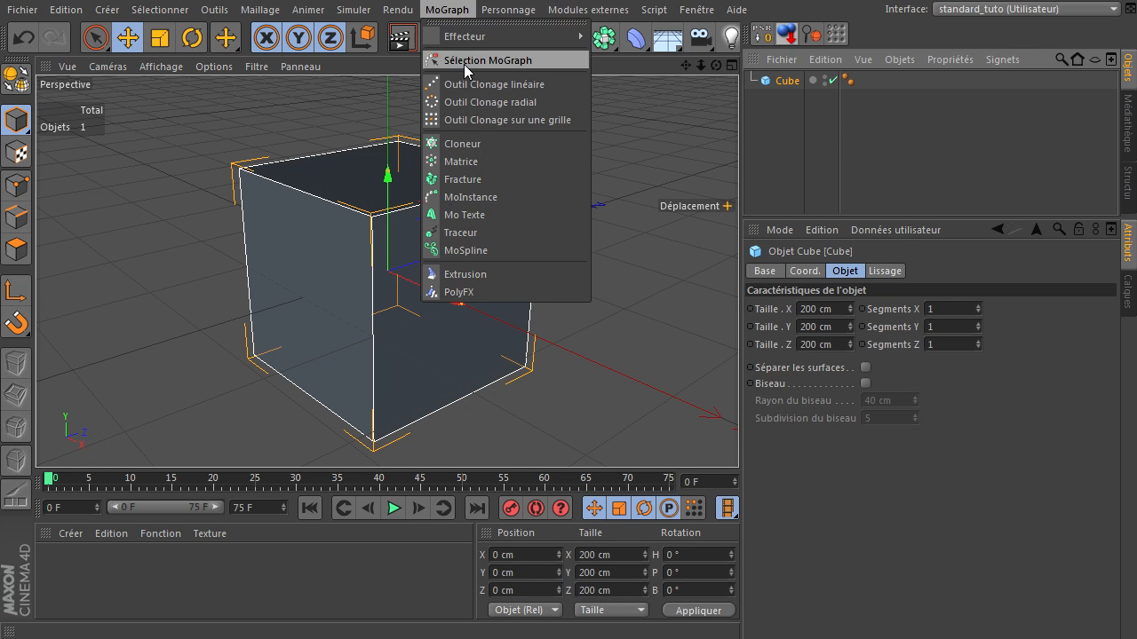
pyautogui.click(482, 179)
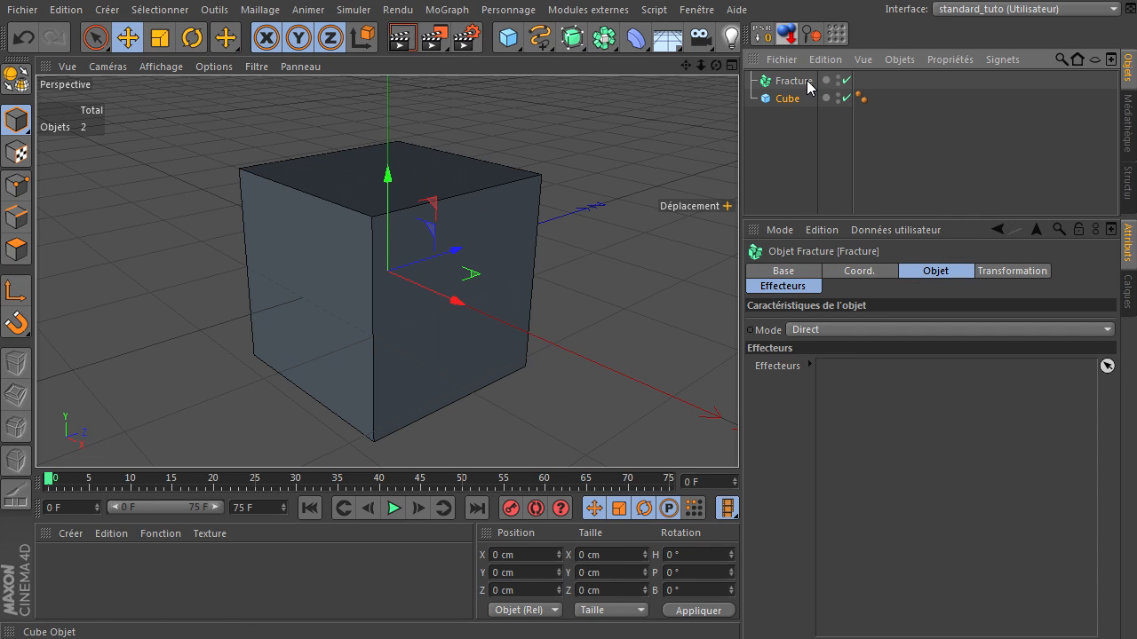
pyautogui.moveTo(804, 98); pyautogui.dragTo(791, 83)
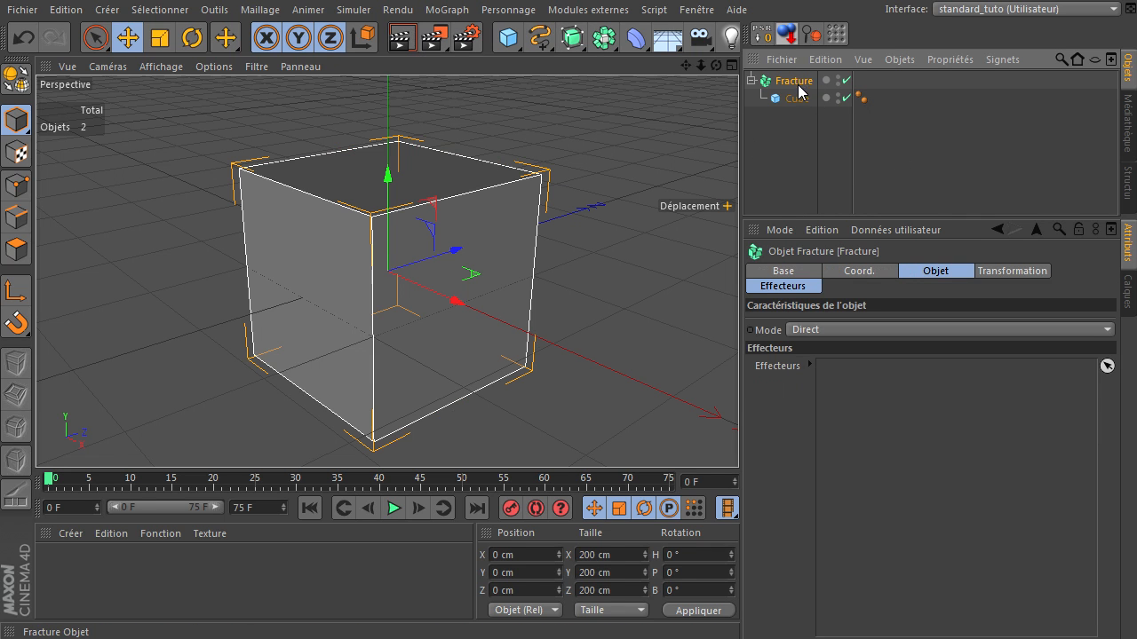
pyautogui.click(933, 270)
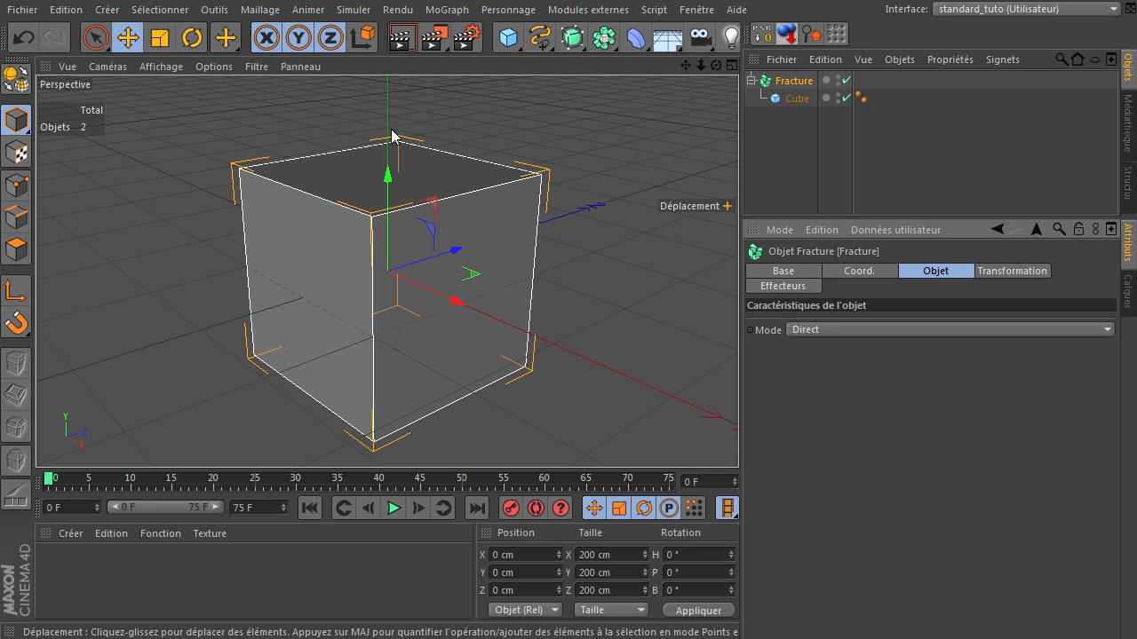
# Add an Effecteur Temps to the Fracture object and enlarge the attributes area to show all its parameters
pyautogui.click(448, 10)
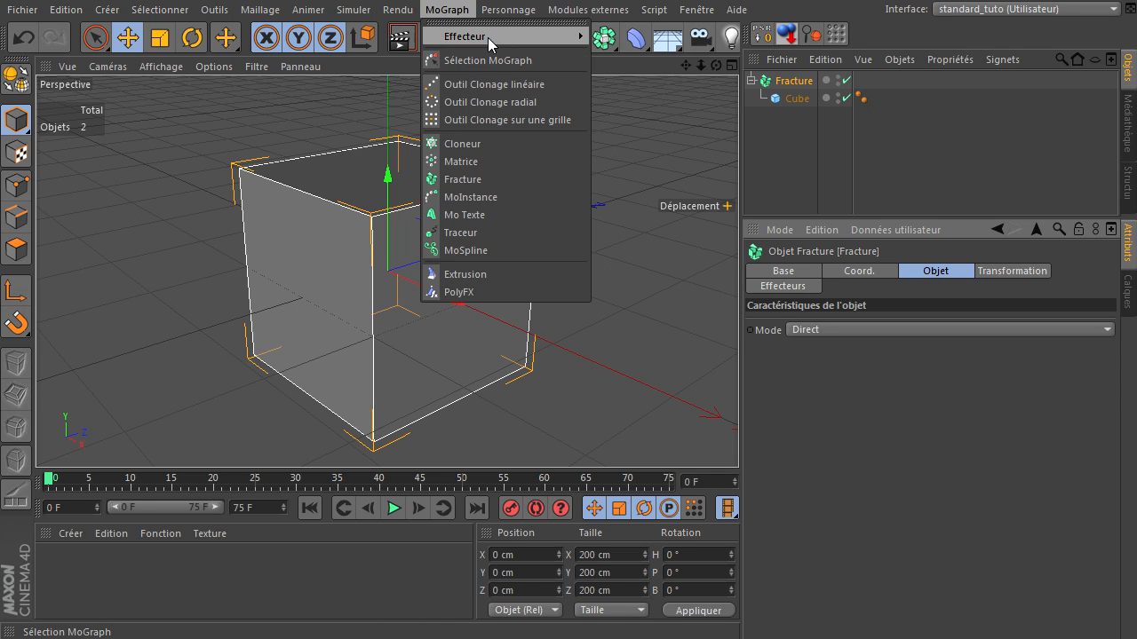
pyautogui.moveTo(488, 37)
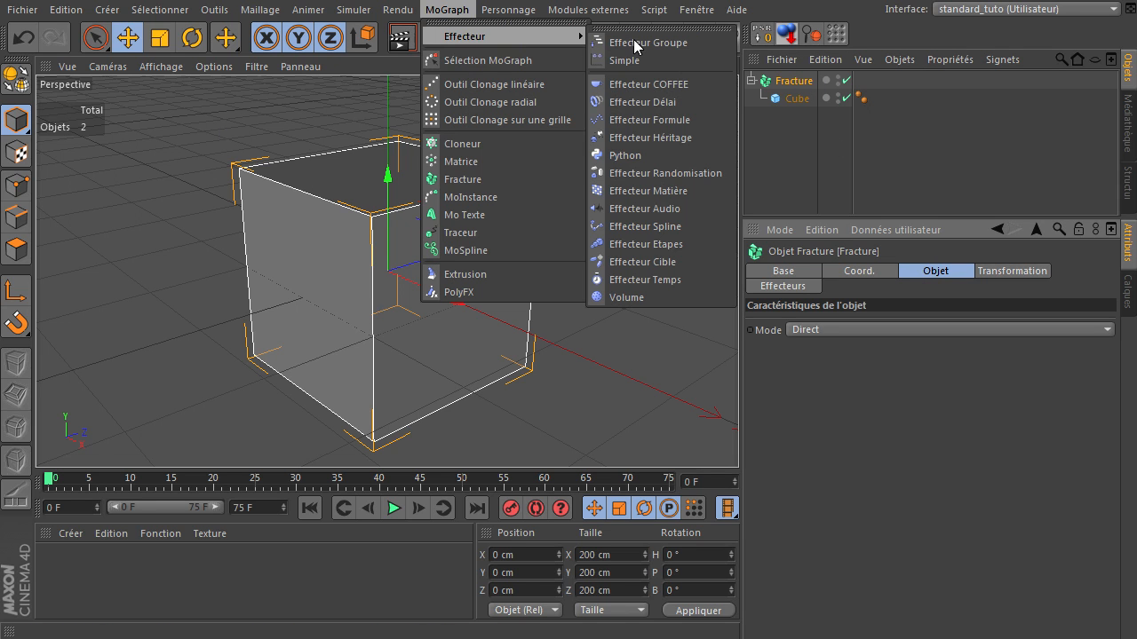
pyautogui.click(668, 279)
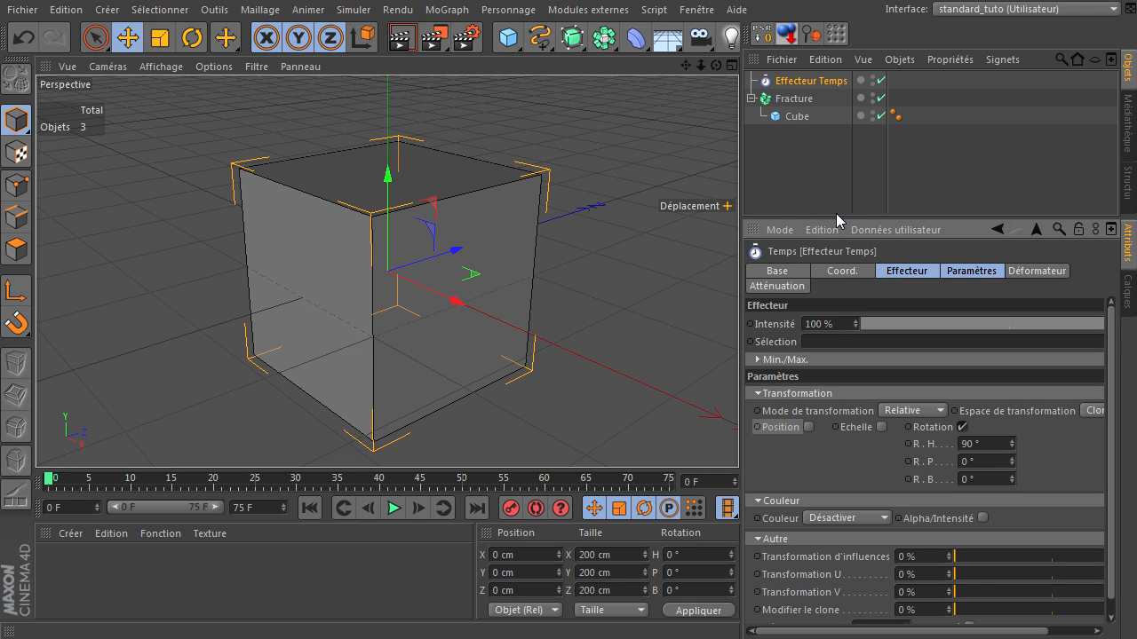
pyautogui.moveTo(831, 215); pyautogui.dragTo(845, 174)
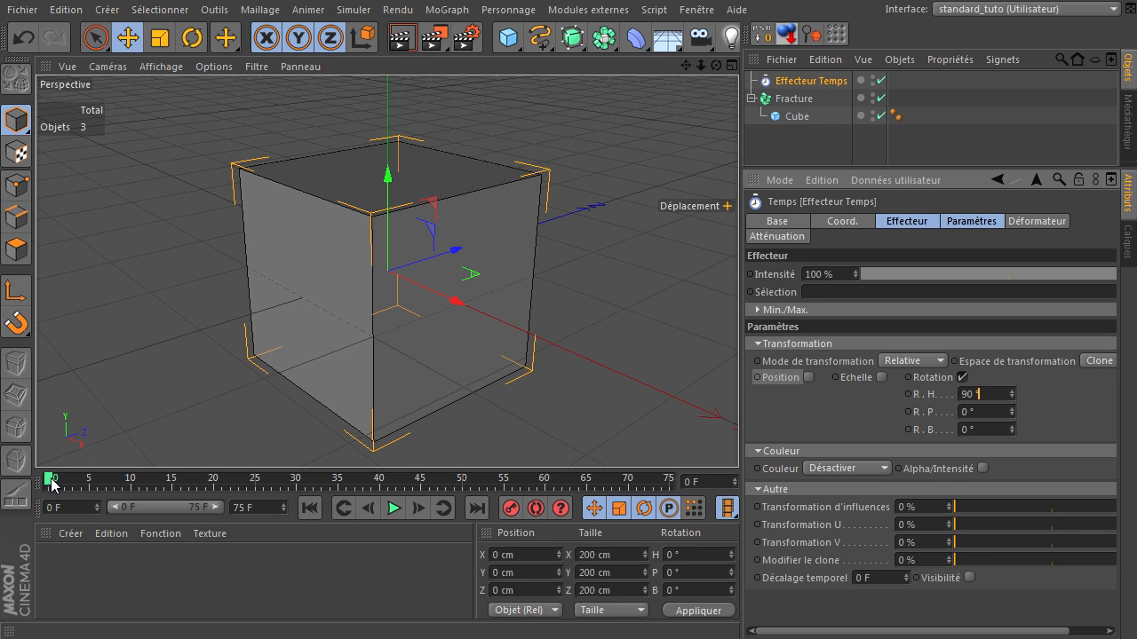
# Examine the cube's timed rotation around frames 25, 50 and 75, and play the animation from frame 0
pyautogui.moveTo(51, 484); pyautogui.dragTo(255, 484)
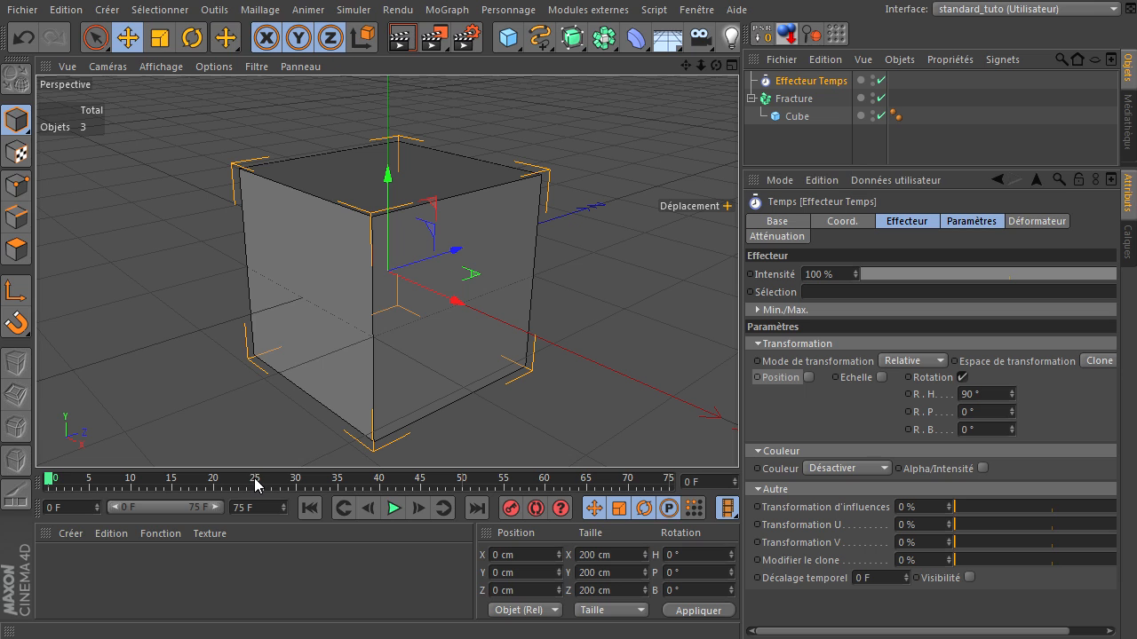
pyautogui.click(463, 484)
pyautogui.click(669, 486)
pyautogui.click(256, 484)
pyautogui.click(1006, 395)
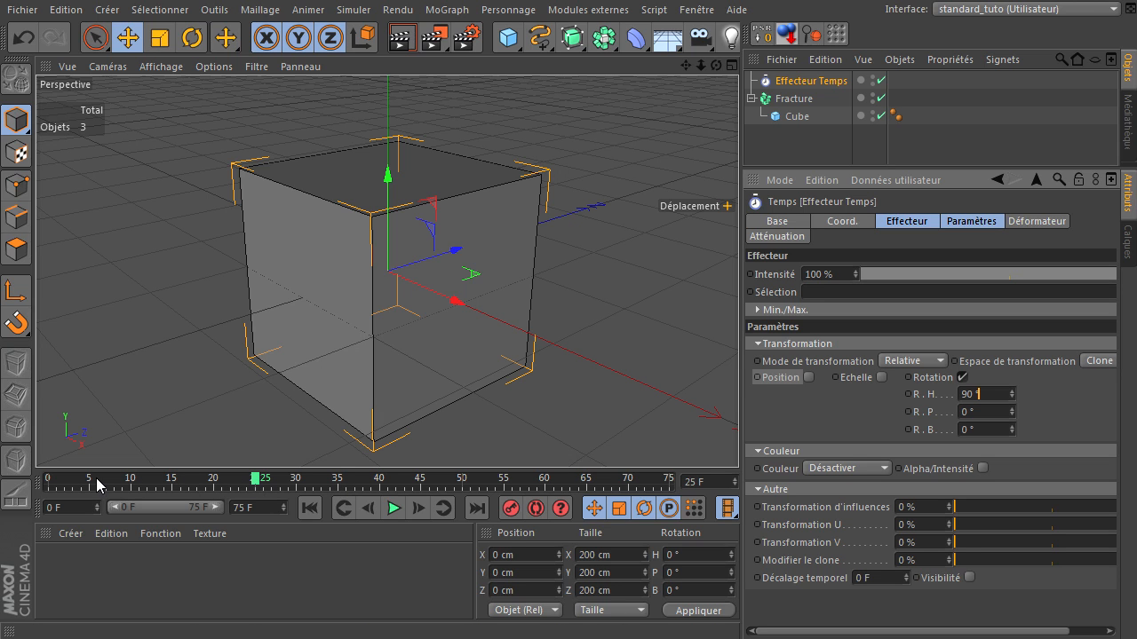
pyautogui.click(50, 485)
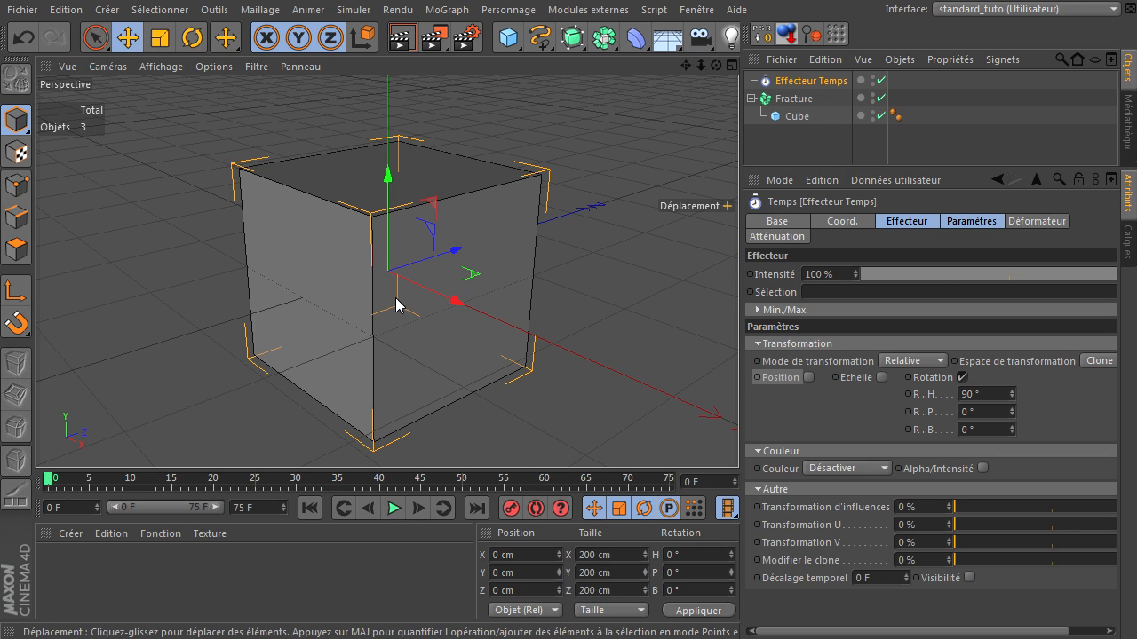
pyautogui.click(394, 510)
pyautogui.click(394, 510)
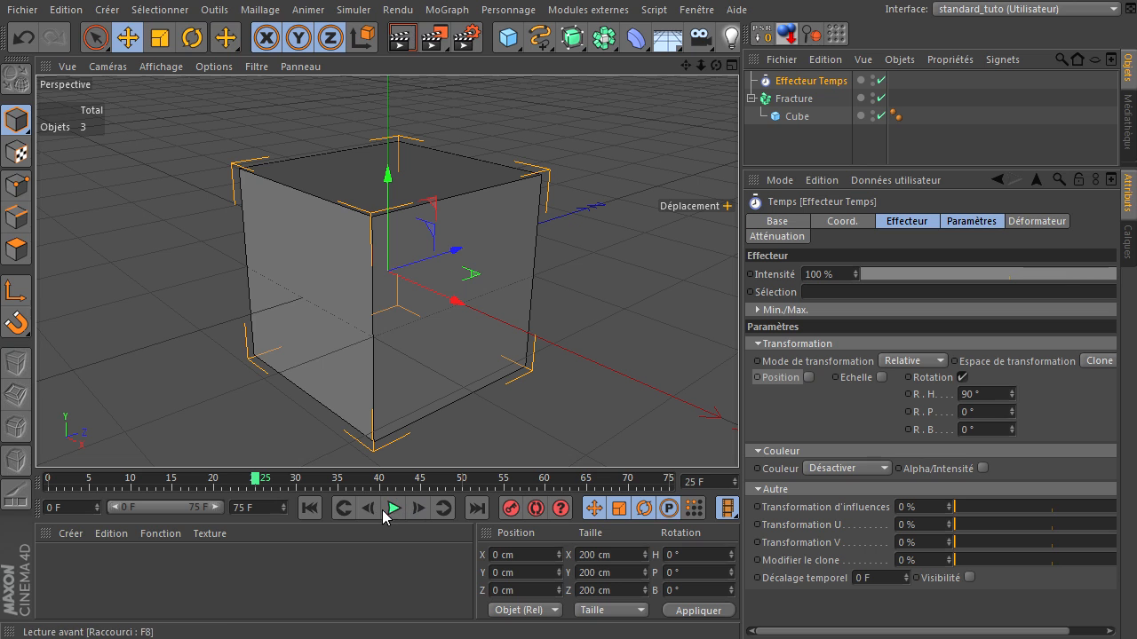
# Set the animation's end frame to 249 and extend the preview range to cover frames 0 to 249
pyautogui.click(268, 507)
pyautogui.doubleClick(268, 508)
pyautogui.write('2')
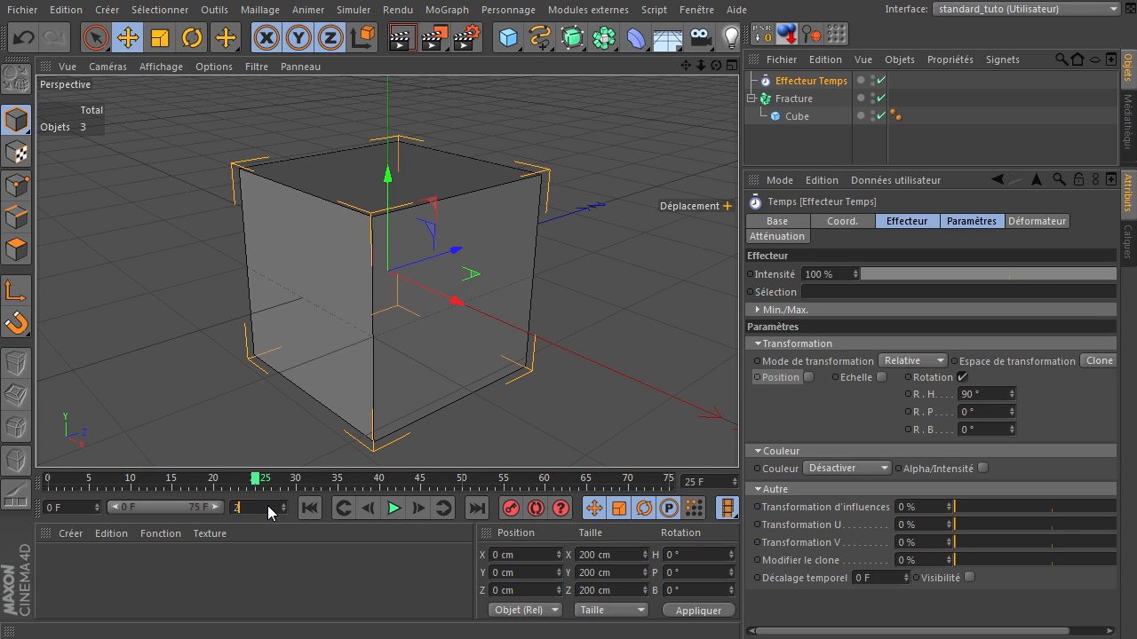
pyautogui.write('490')
pyautogui.press('Return')
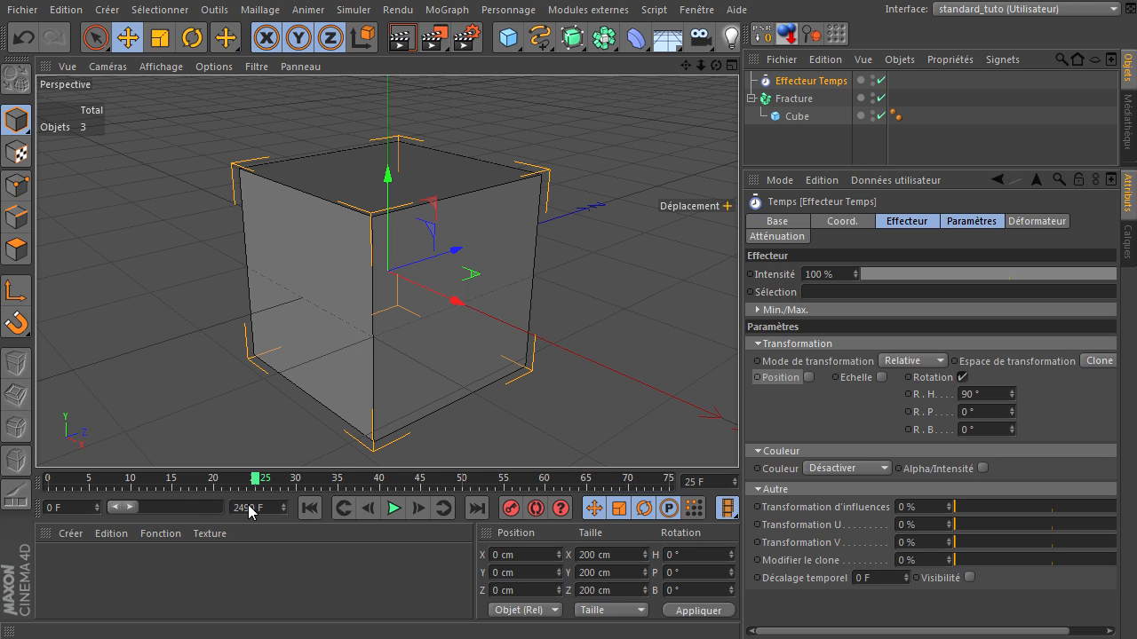
pyautogui.press('Return')
pyautogui.moveTo(158, 507); pyautogui.dragTo(272, 515)
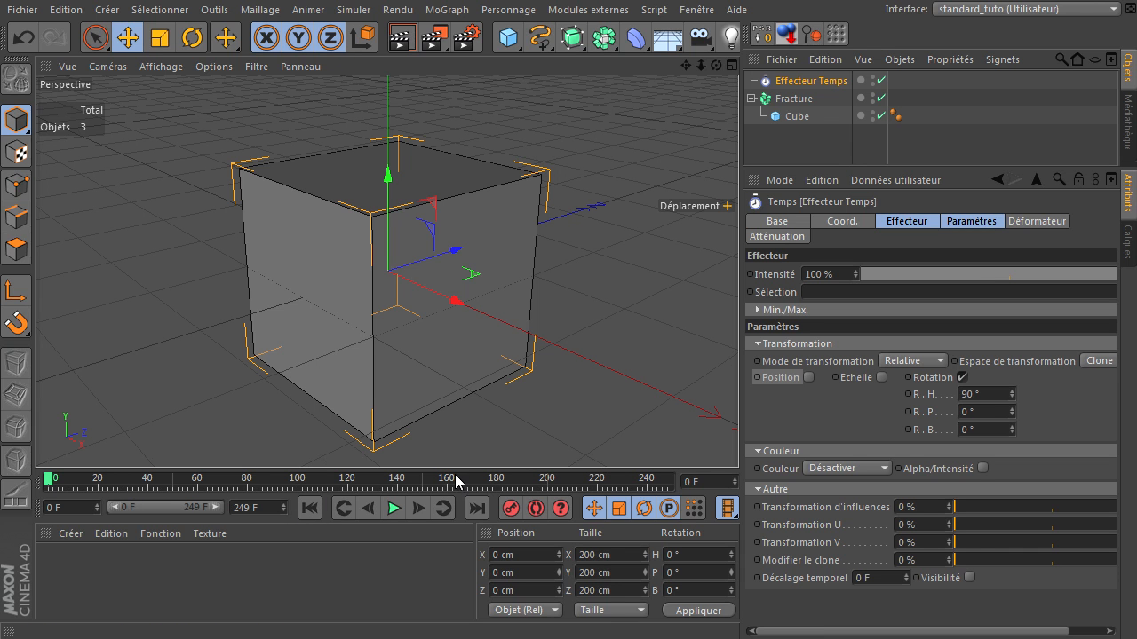
# Play the cube's rotation over the extended range, stop it, and return to the first frame
pyautogui.click(392, 510)
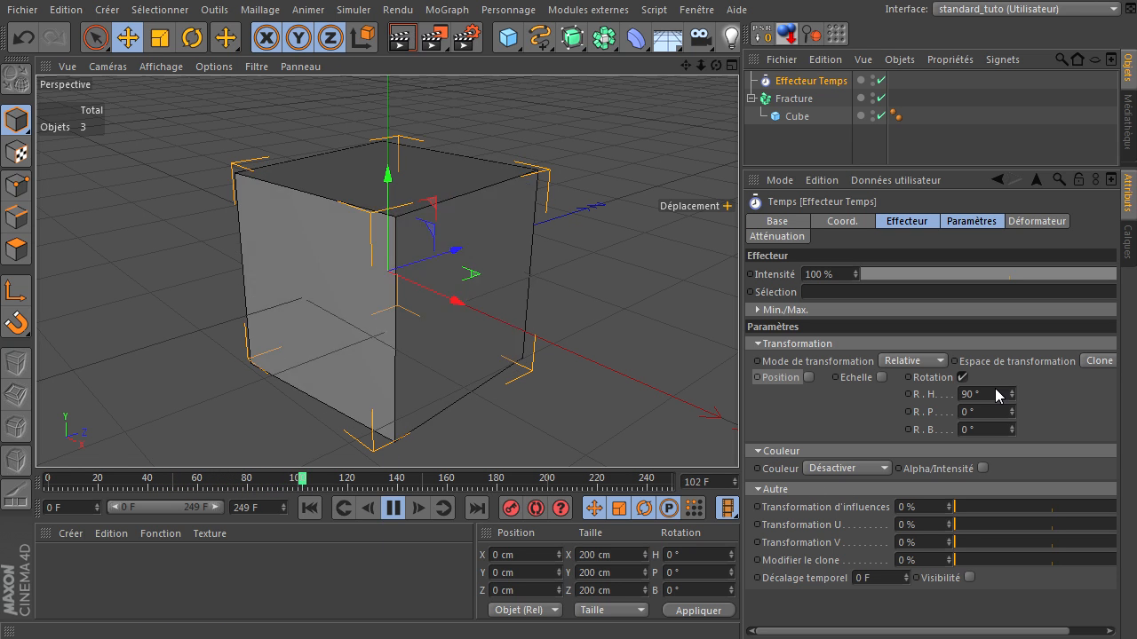
pyautogui.click(394, 508)
pyautogui.click(310, 508)
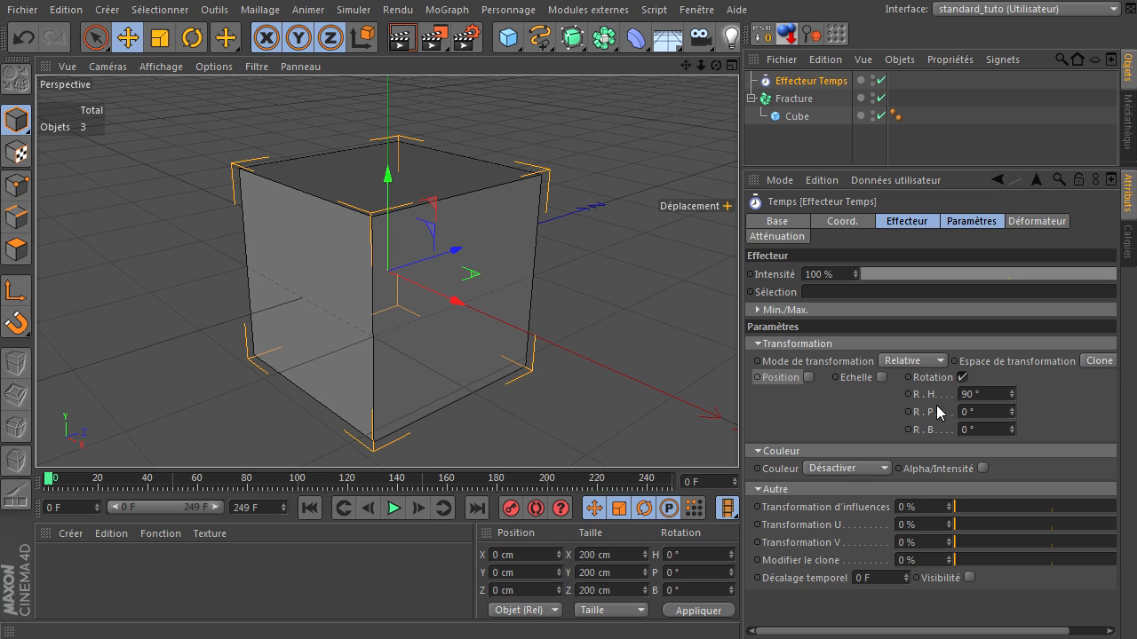
# Set the Effecteur Temps' R.H rotation to 180° and play the animation
pyautogui.doubleClick(992, 396)
pyautogui.write('180')
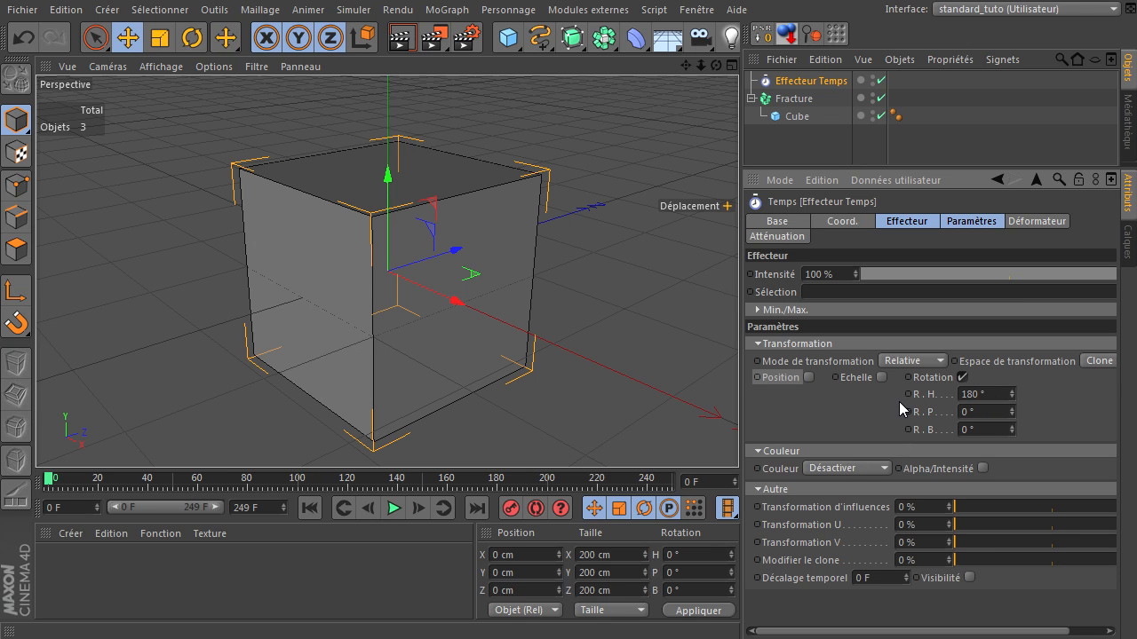
pyautogui.click(393, 508)
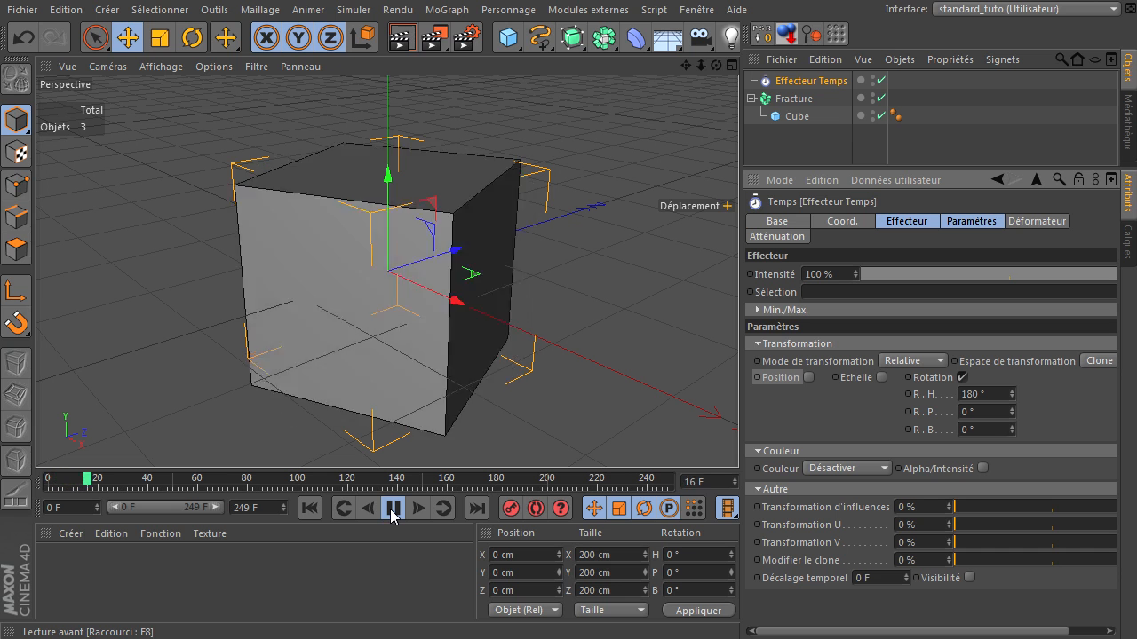
# Set the Effecteur Temps' R.H rotation to 360° during playback and stop the animation
pyautogui.doubleClick(974, 394)
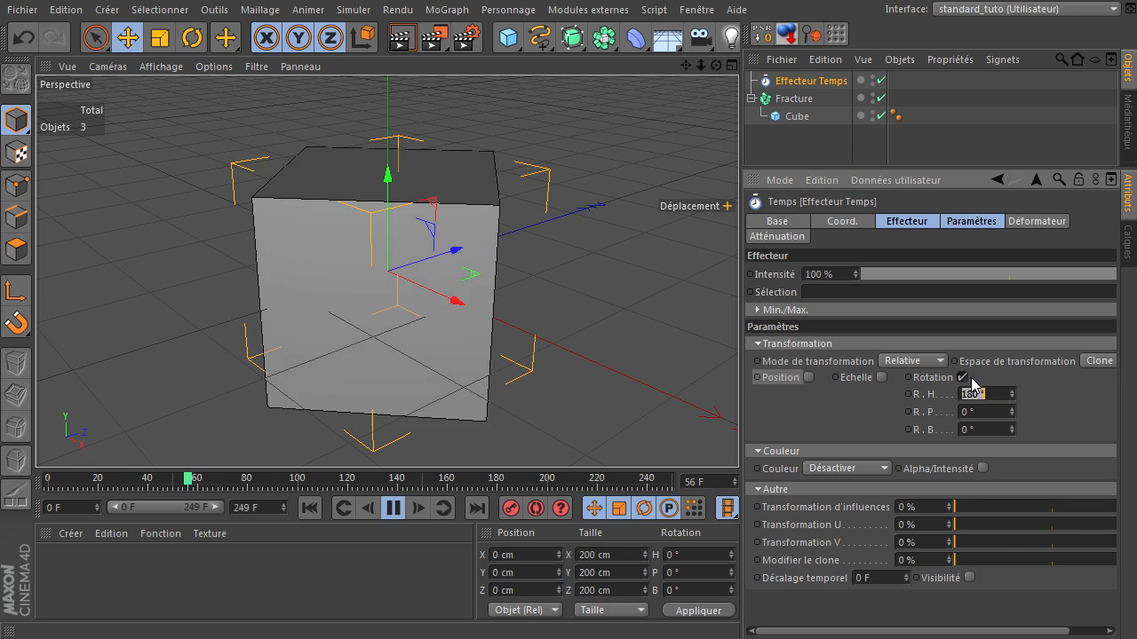
pyautogui.write('360')
pyautogui.press('Return')
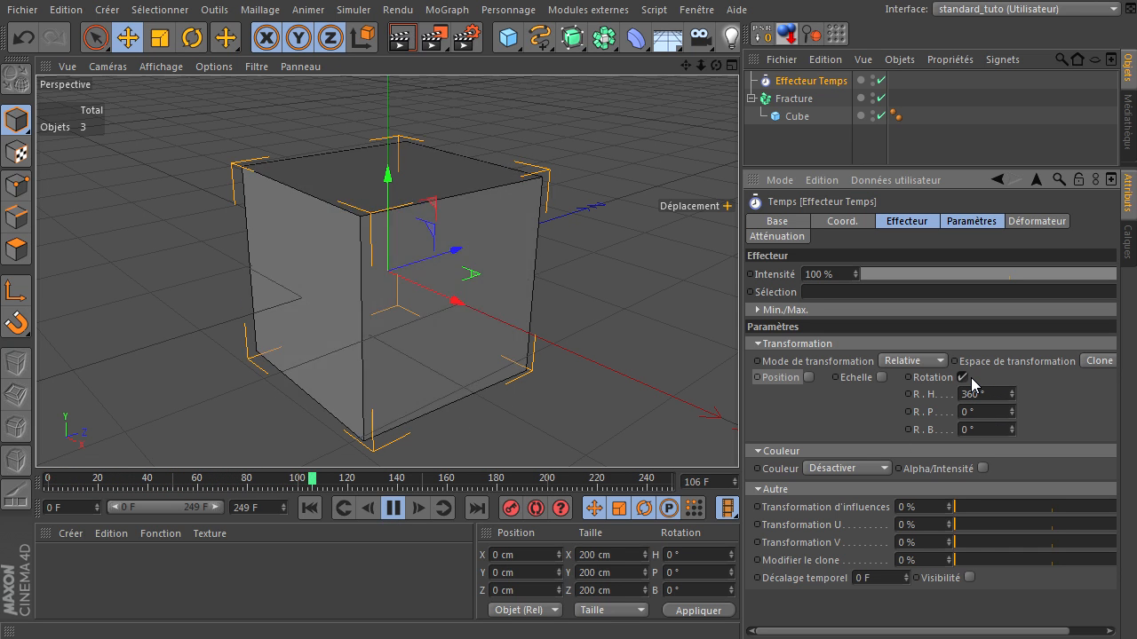
pyautogui.click(394, 508)
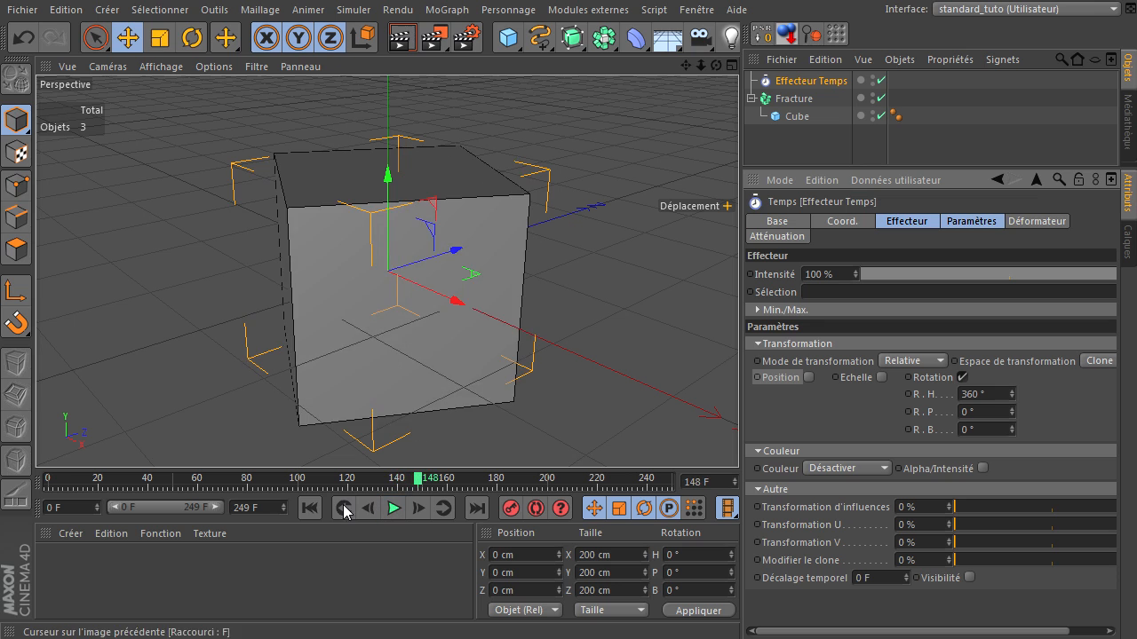
# Return to the first frame, set the Effecteur Temps' R.H rotation to 90° and enable Position with P.Y at 5 cm
pyautogui.click(310, 507)
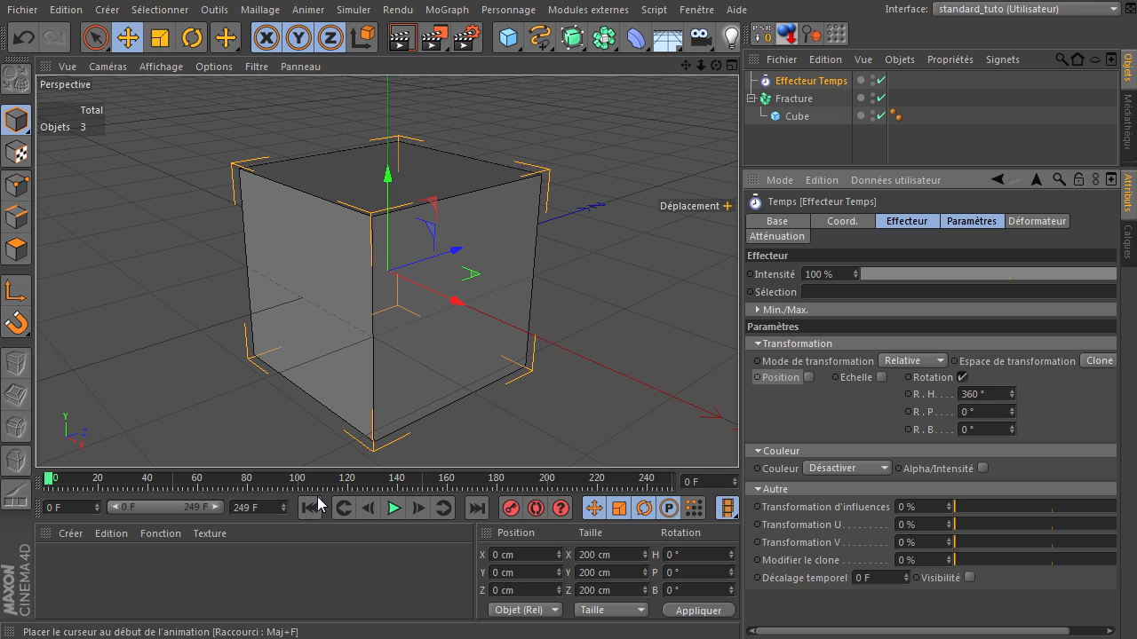
pyautogui.doubleClick(999, 398)
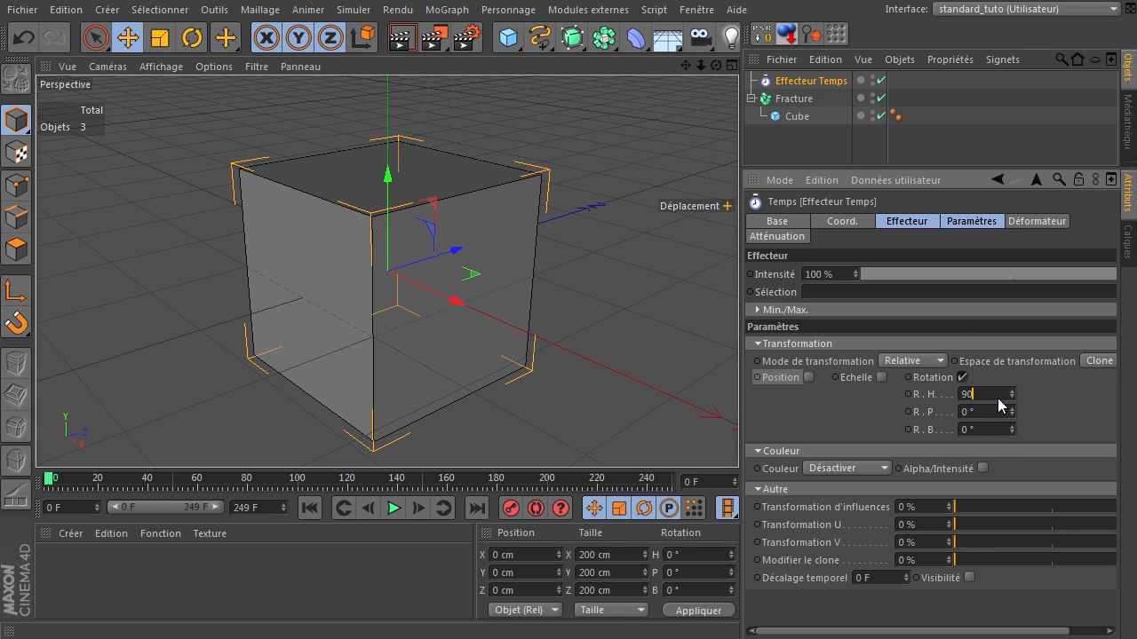
pyautogui.click(809, 377)
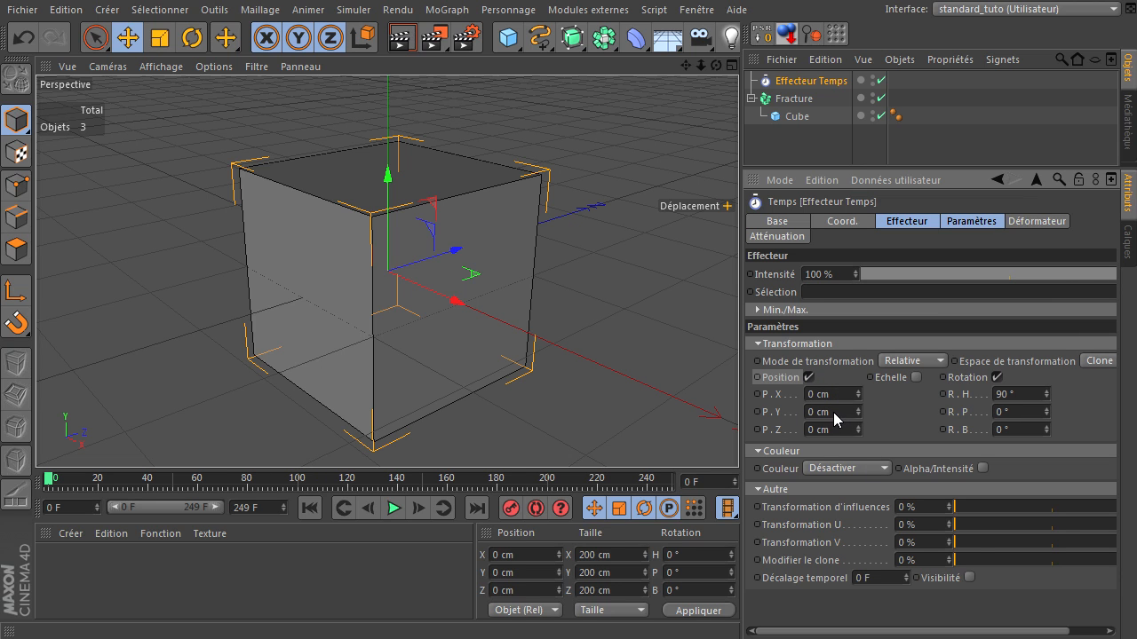
pyautogui.moveTo(810, 414); pyautogui.dragTo(753, 411)
pyautogui.write('5')
# Play the cube's combined rotation and rise from a wider view, stop it, and return to the first frame
pyautogui.scroll(-8, 482, 323)
pyautogui.moveTo(681, 65)
pyautogui.mouseDown()
pyautogui.moveTo(726, 438)
pyautogui.moveTo(738, 435)
pyautogui.moveTo(682, 68)
pyautogui.mouseUp()
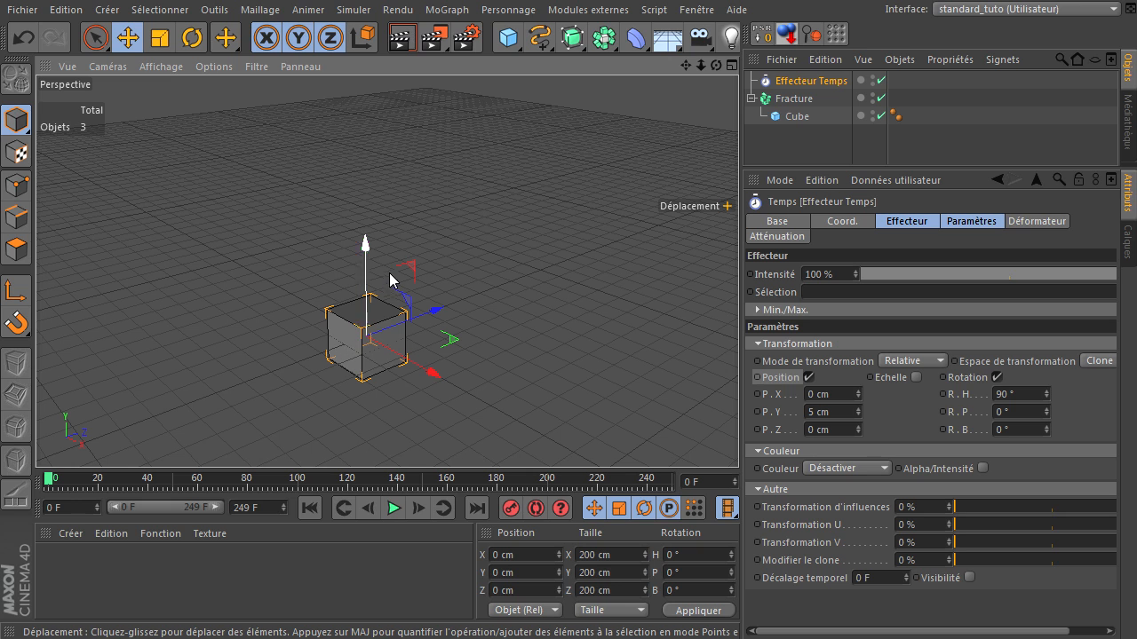
pyautogui.click(393, 508)
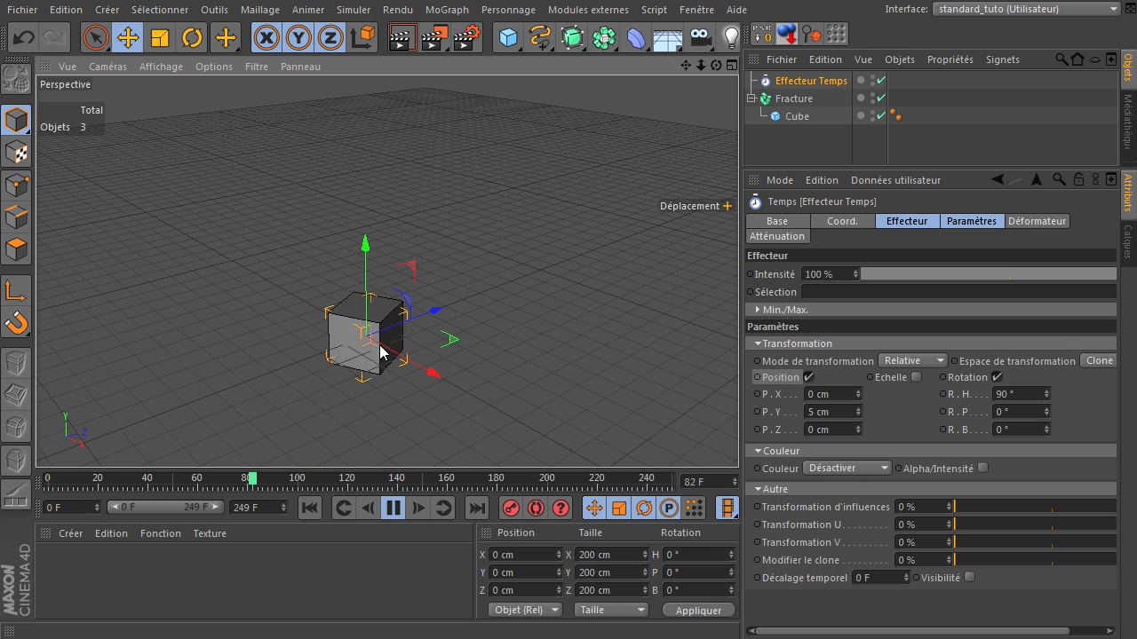
pyautogui.click(394, 508)
pyautogui.click(309, 507)
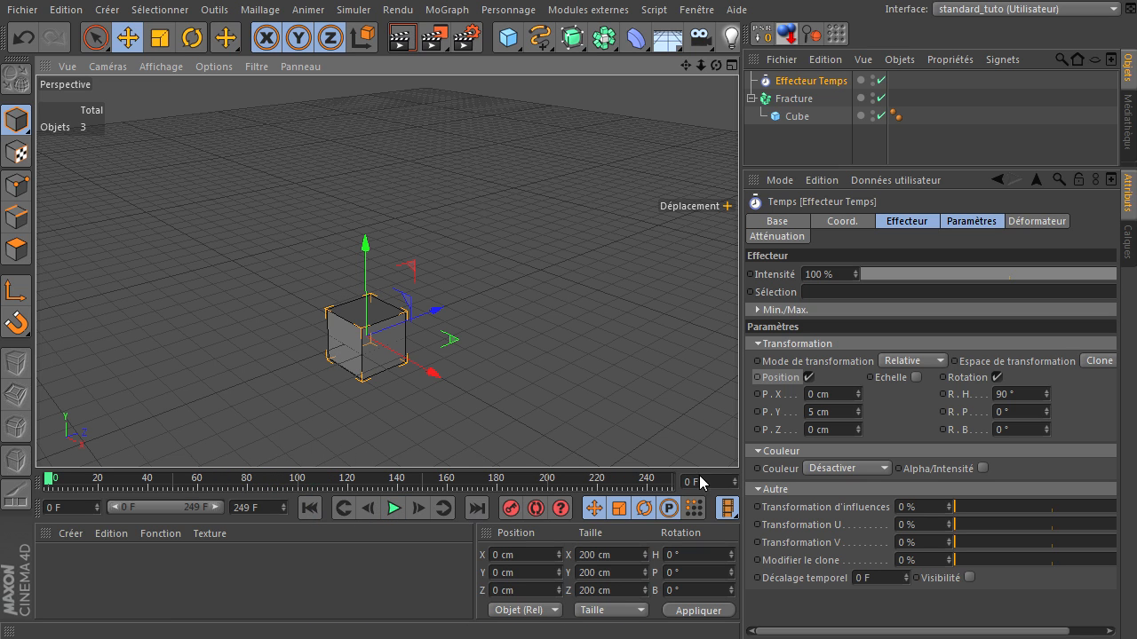
# Set the Effecteur Temps' P.Y to 20 cm, play the animation, stop it and return to the first frame
pyautogui.click(814, 412)
pyautogui.write('20')
pyautogui.press('Return')
pyautogui.click(394, 509)
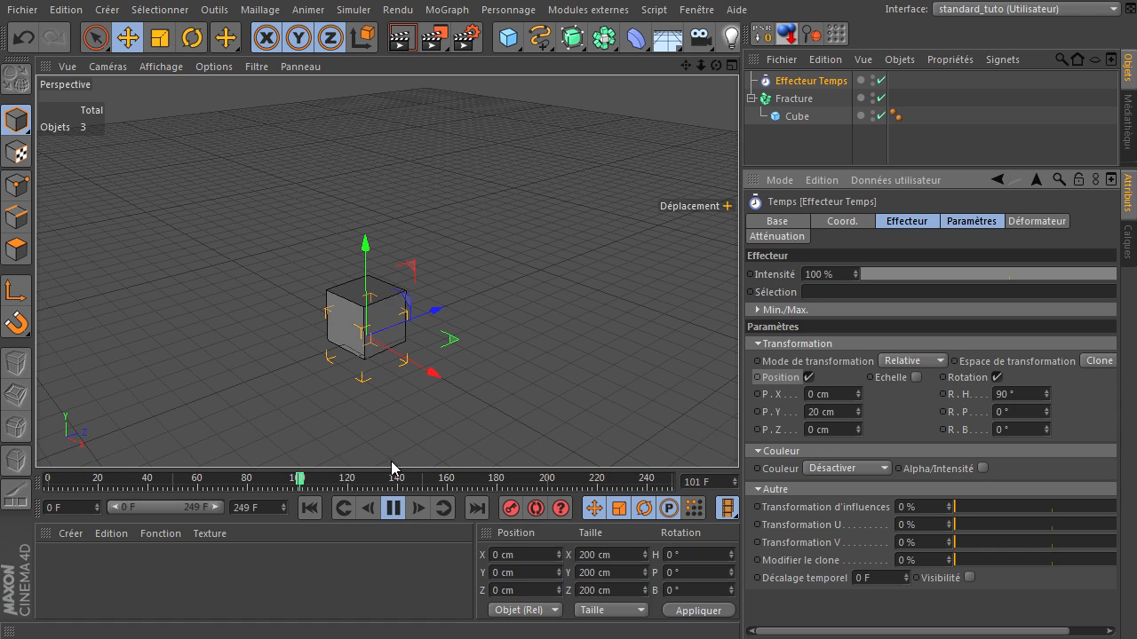
pyautogui.click(394, 508)
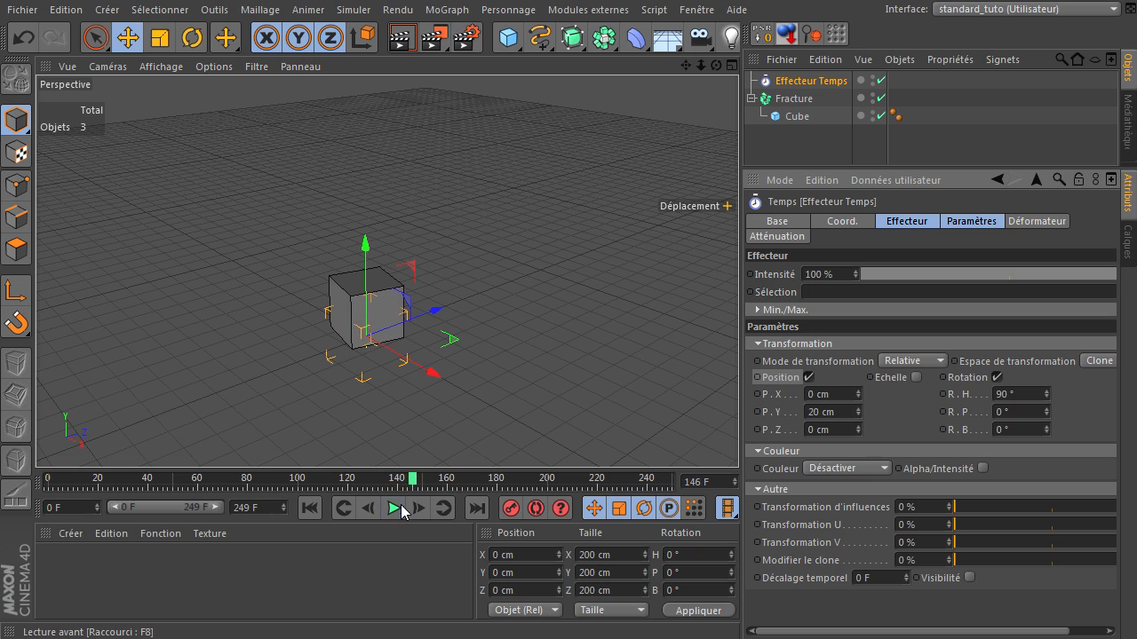
pyautogui.click(310, 508)
# Set the Effecteur Temps' P.Y to 200 cm, play the animation, stop it and return to the first frame
pyautogui.click(818, 414)
pyautogui.write('200')
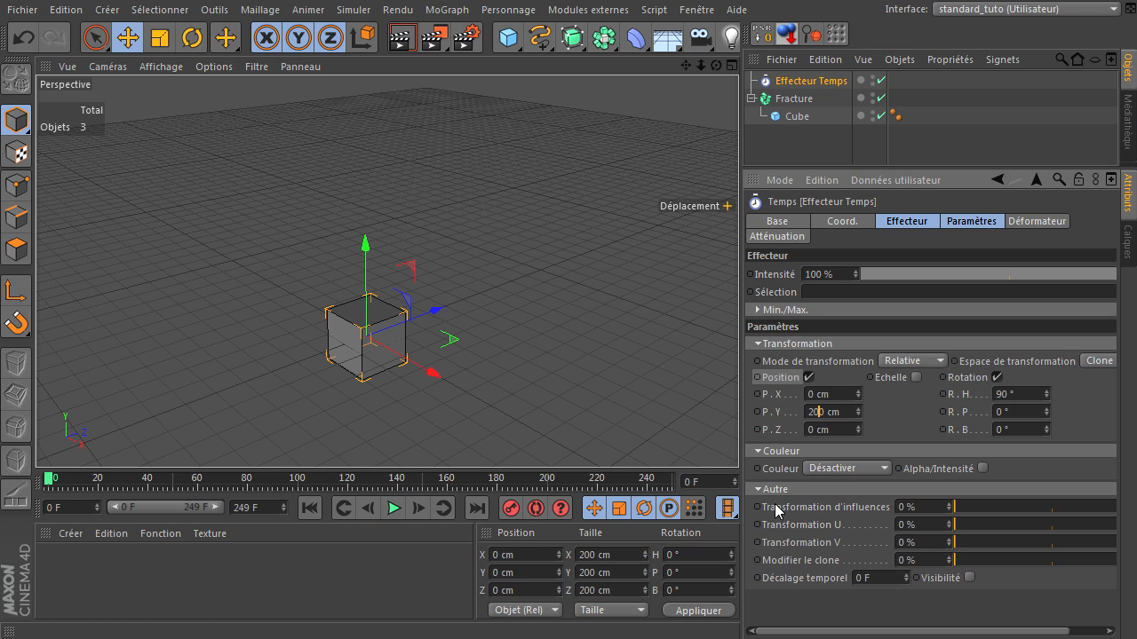
pyautogui.click(395, 508)
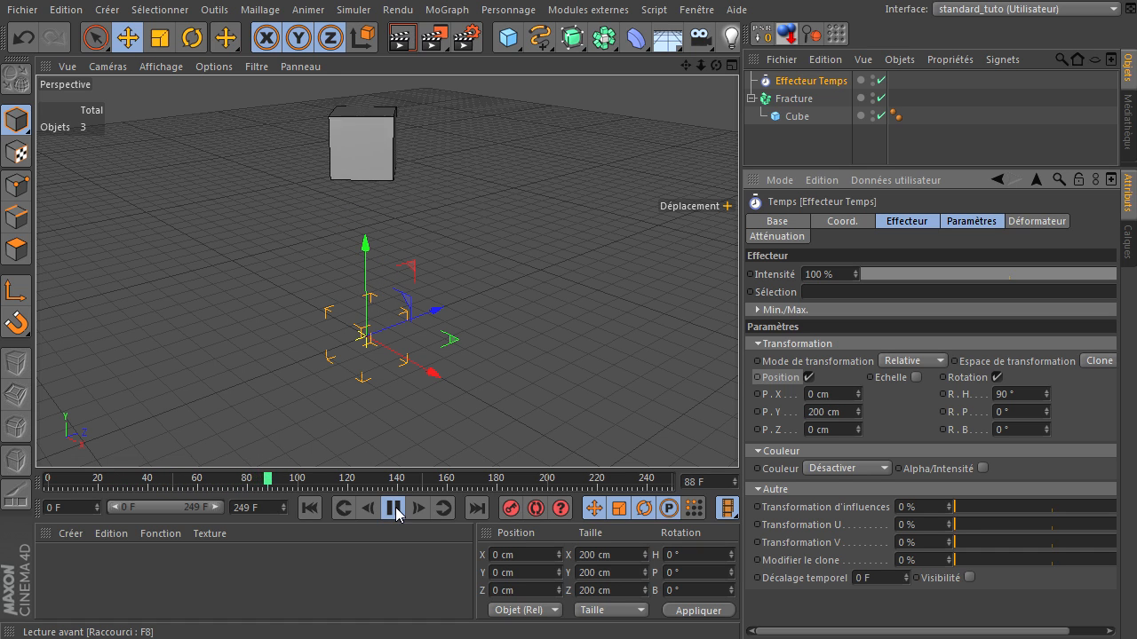
pyautogui.click(394, 508)
pyautogui.click(310, 508)
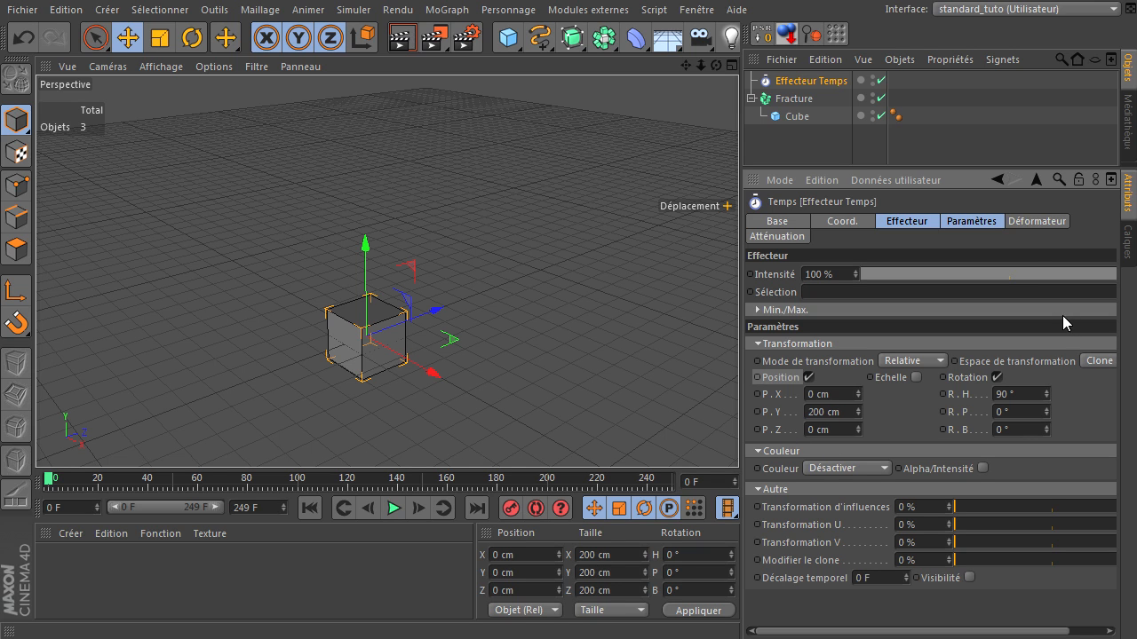
# Delete the Effecteur Temps and the Fracture object with its cube from the scene
pyautogui.click(809, 137)
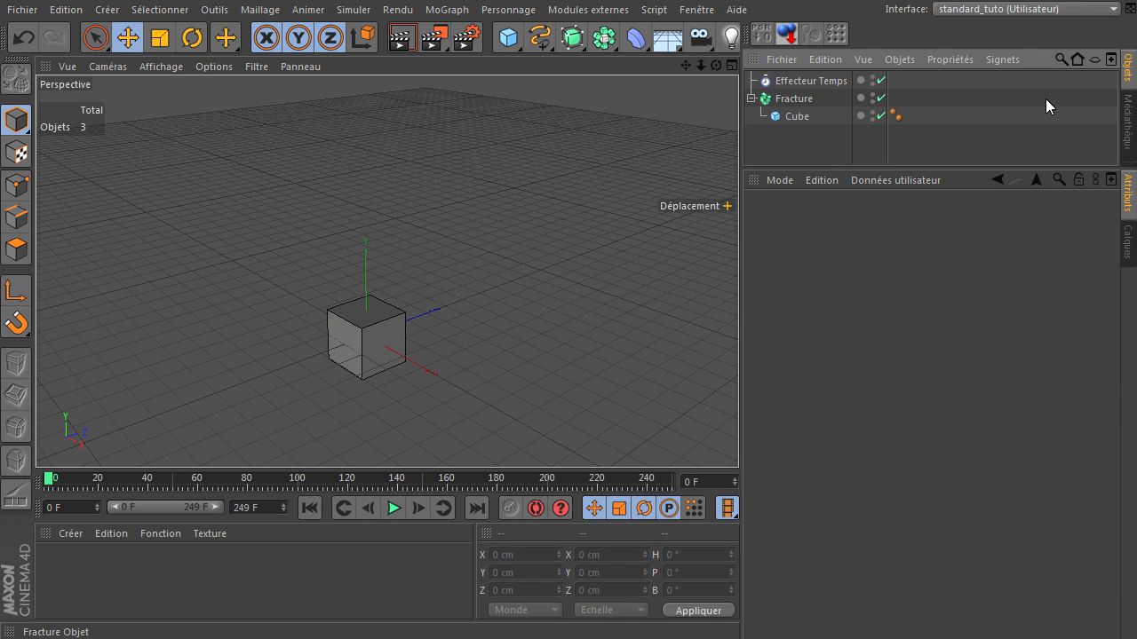
pyautogui.click(798, 81)
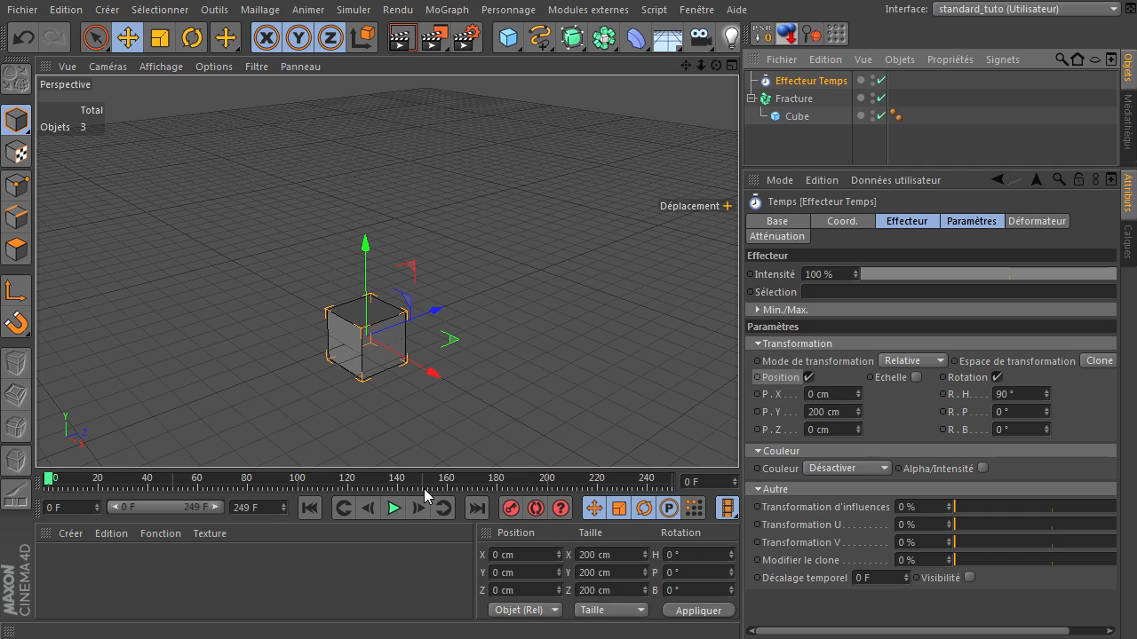
pyautogui.click(796, 97)
pyautogui.moveTo(779, 135); pyautogui.dragTo(815, 78)
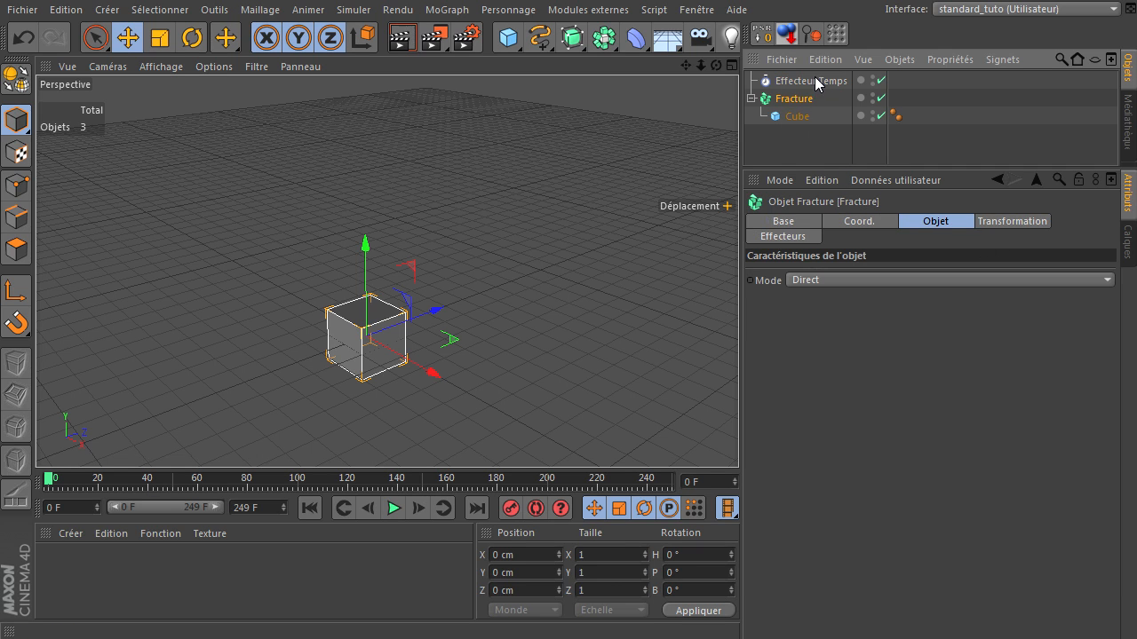
pyautogui.press('Delete')
# Add a cube and set its X, Y and Z sizes to 50 cm each
pyautogui.click(508, 37)
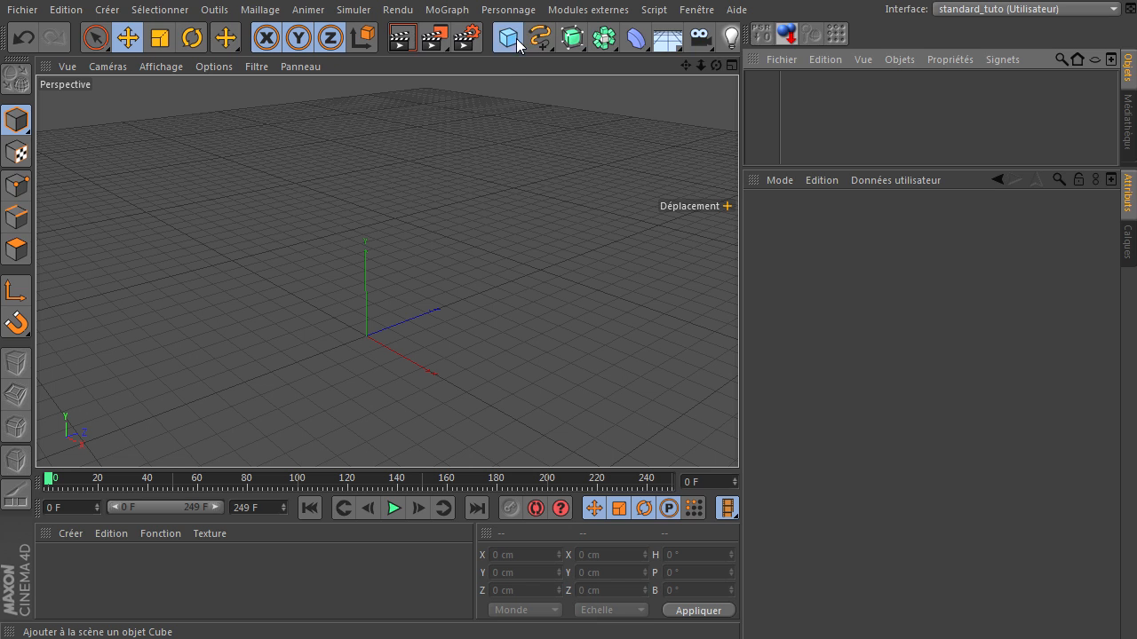
pyautogui.click(719, 59)
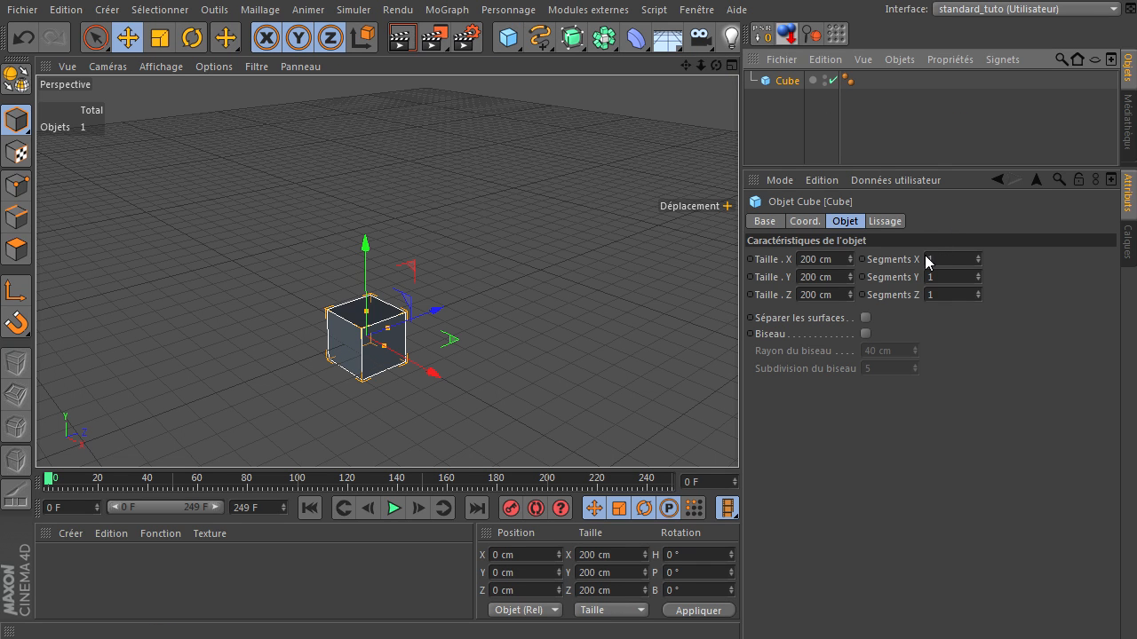
pyautogui.click(831, 259)
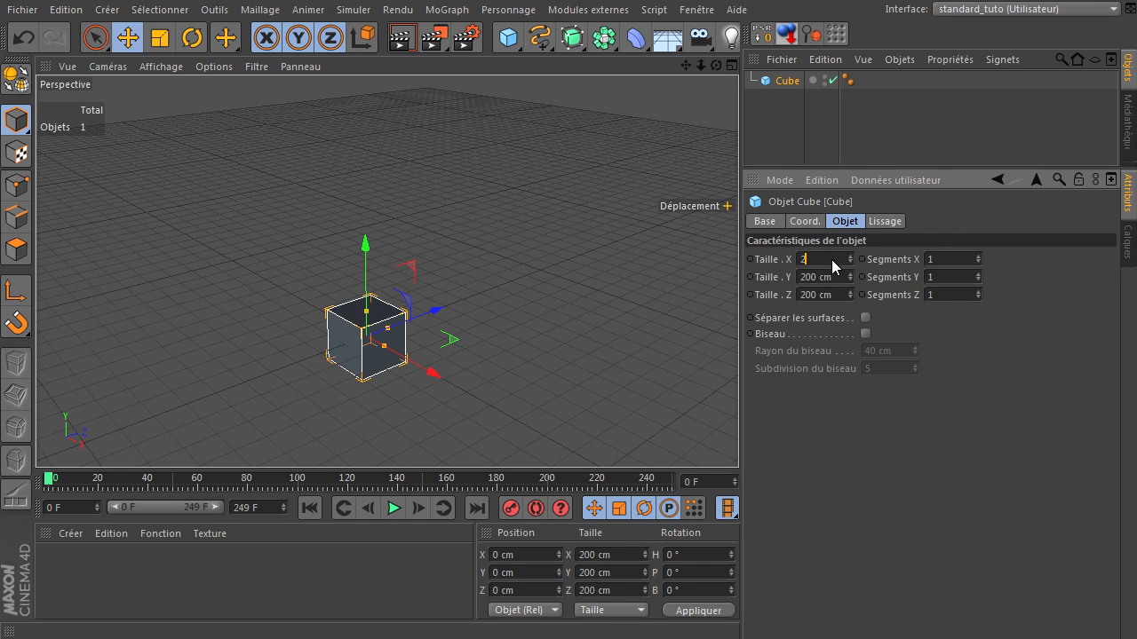
pyautogui.write('50')
pyautogui.click(832, 276)
pyautogui.write('50')
pyautogui.click(832, 300)
pyautogui.write('50')
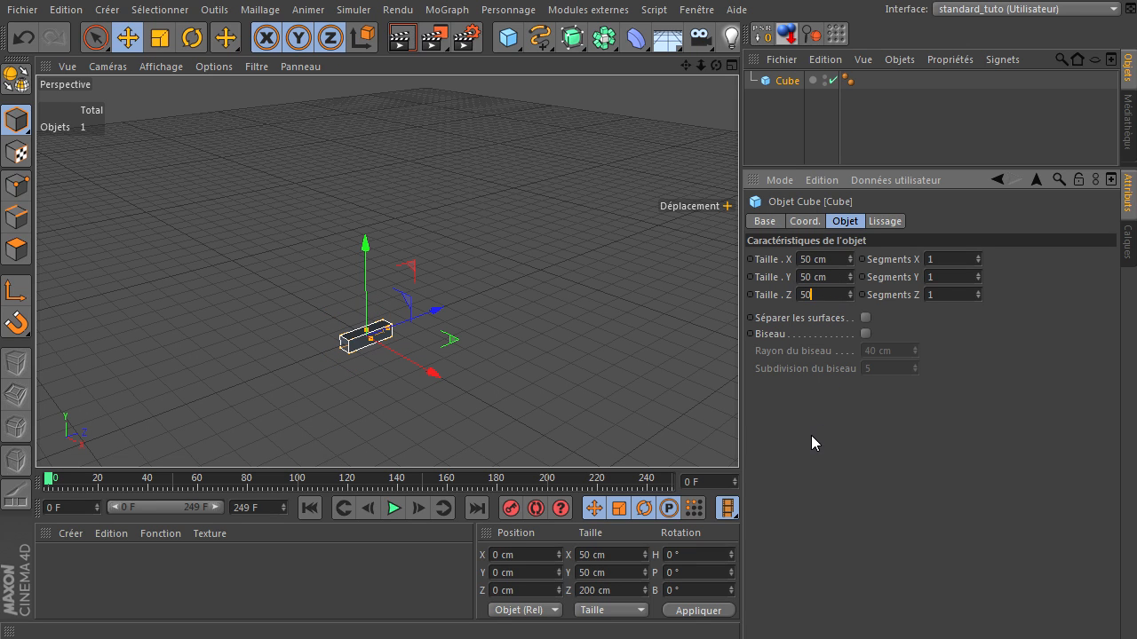
pyautogui.press('Return')
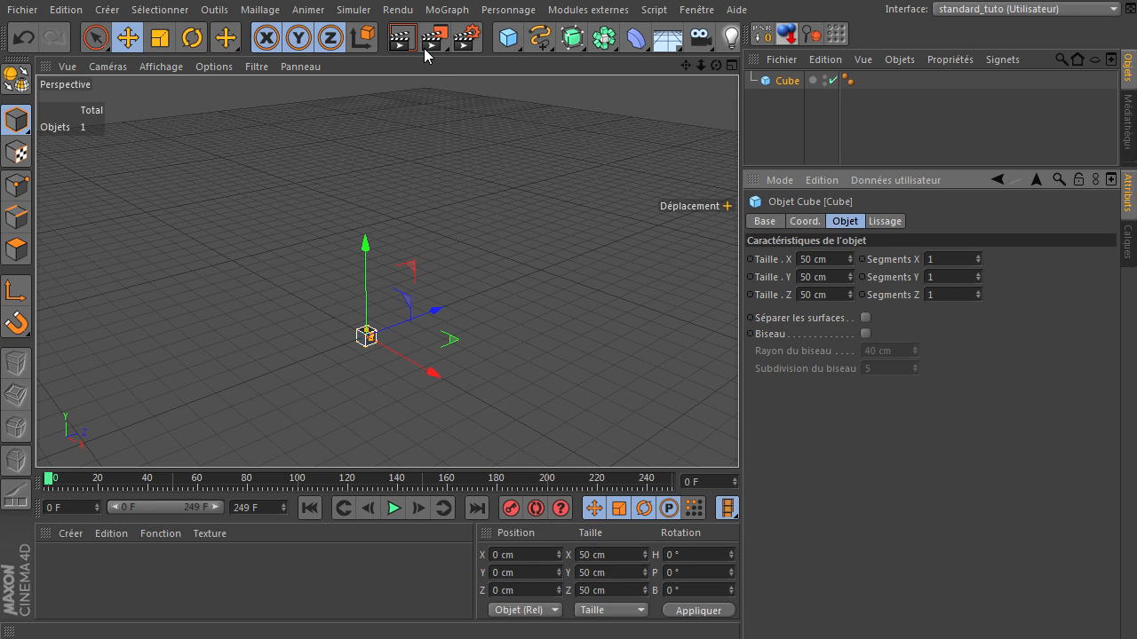
# Create a Cloneur object and make the cube its child
pyautogui.click(447, 10)
pyautogui.click(468, 146)
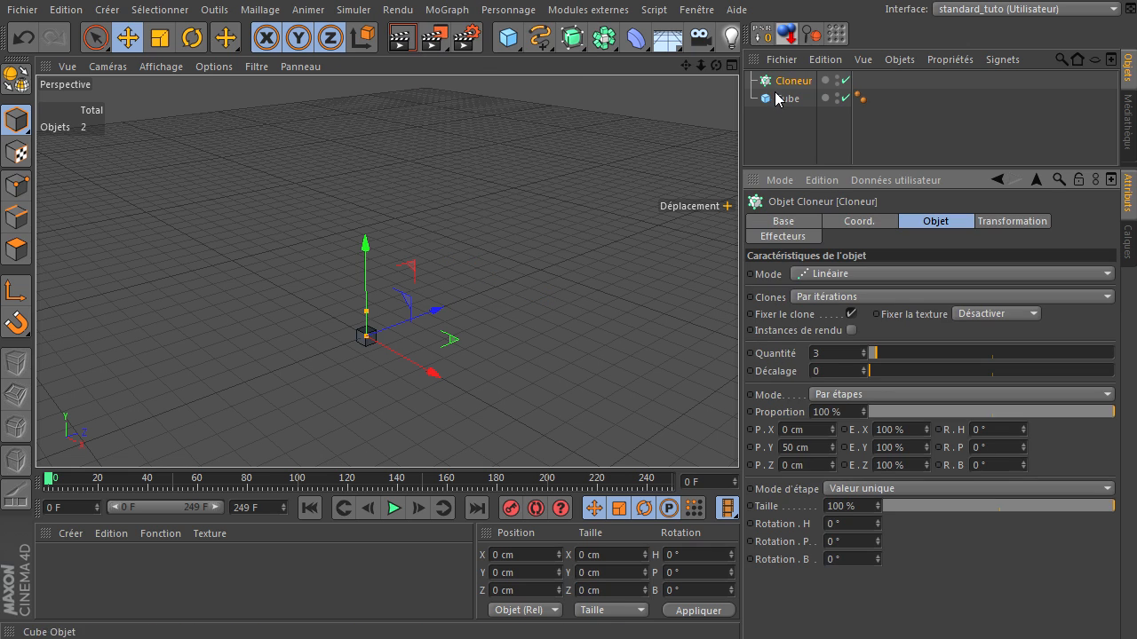
pyautogui.moveTo(778, 98); pyautogui.dragTo(794, 82)
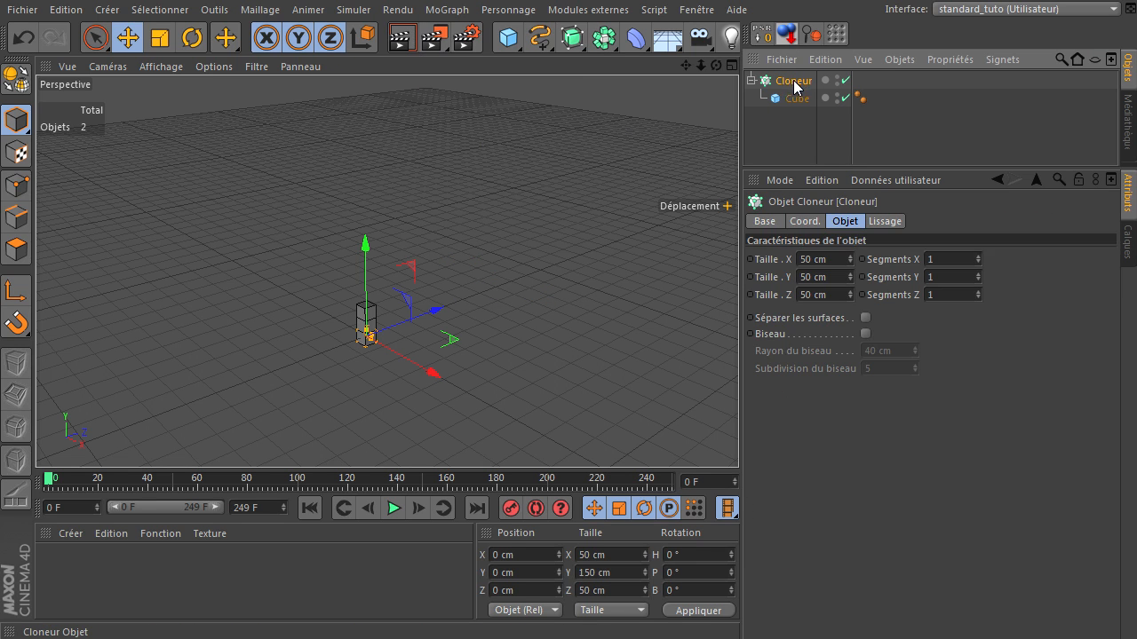
# Set the Cloneur's quantity to 10 clones and its P.Y spacing to 60 cm
pyautogui.moveTo(890, 354); pyautogui.dragTo(894, 356)
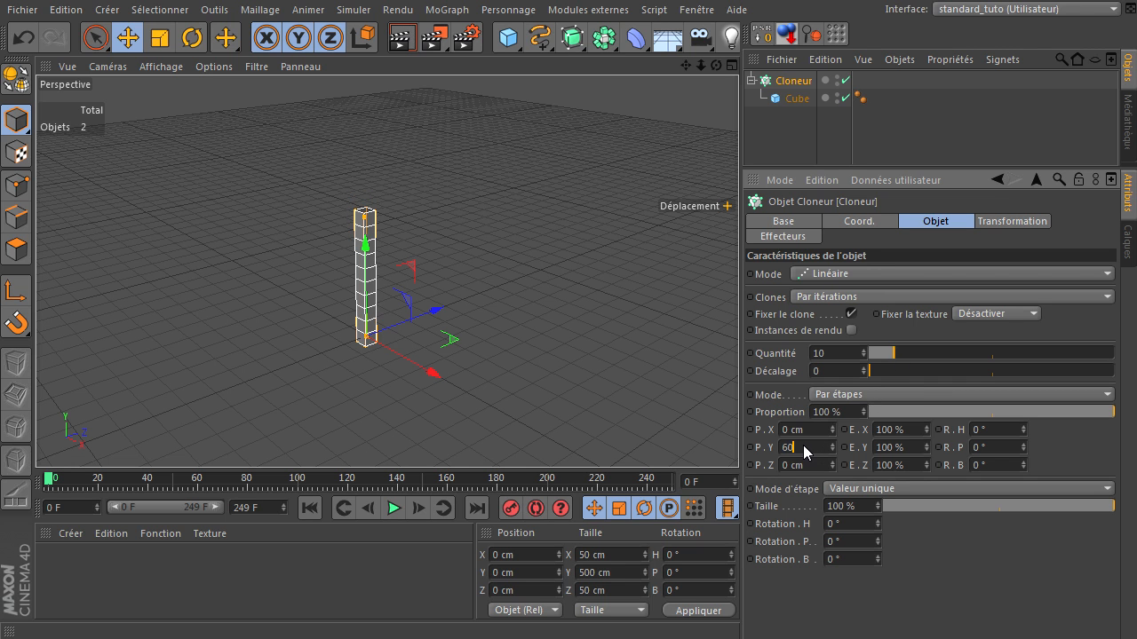
pyautogui.press('Return')
pyautogui.scroll(5, 259, 281)
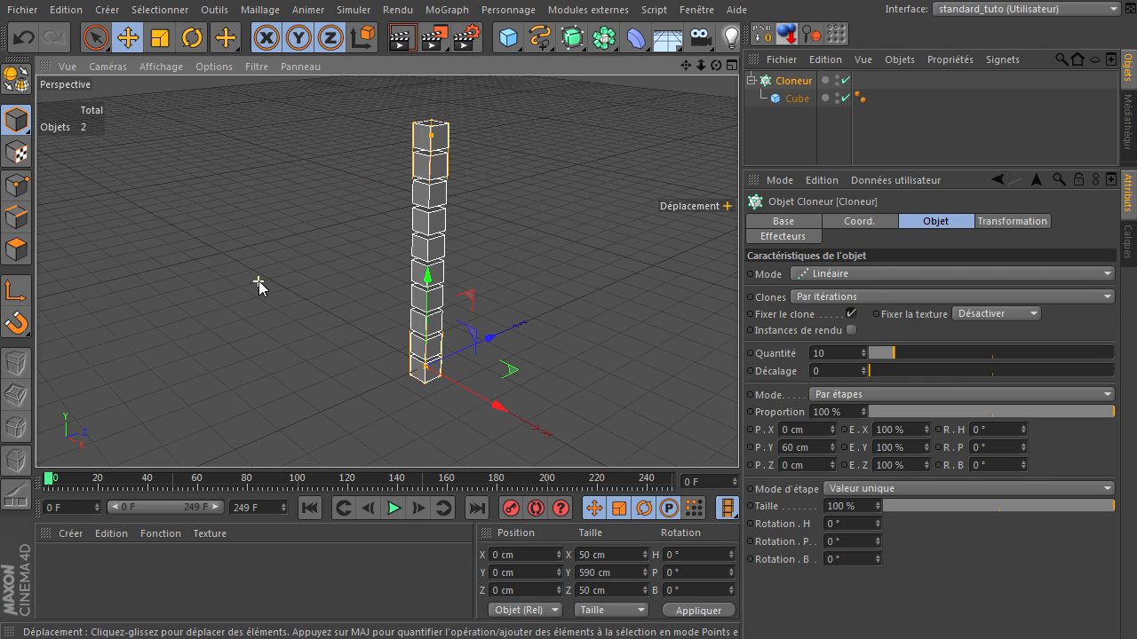
pyautogui.moveTo(686, 65); pyautogui.dragTo(738, 436)
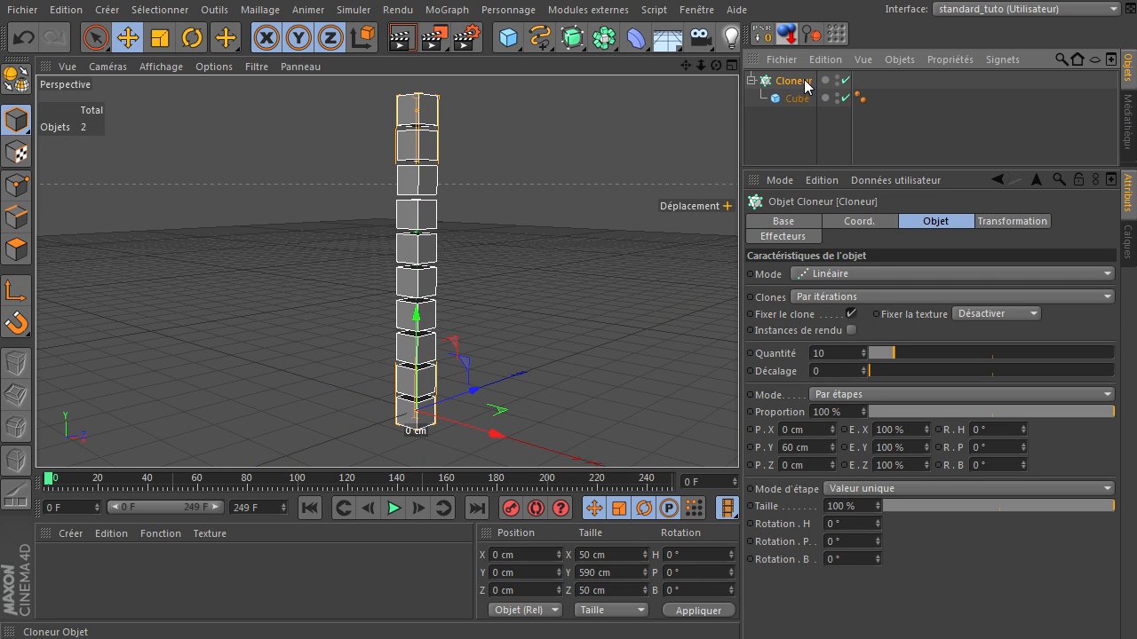
# Apply an Effecteur Temps to the selected Cloneur
pyautogui.click(446, 11)
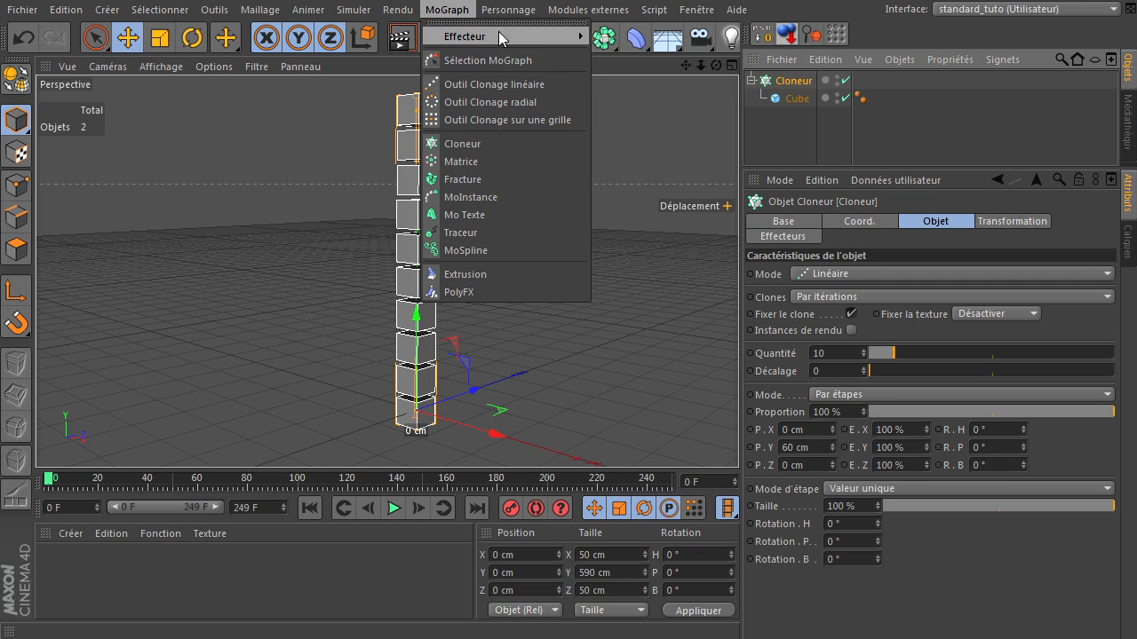
pyautogui.moveTo(498, 35)
pyautogui.click(673, 280)
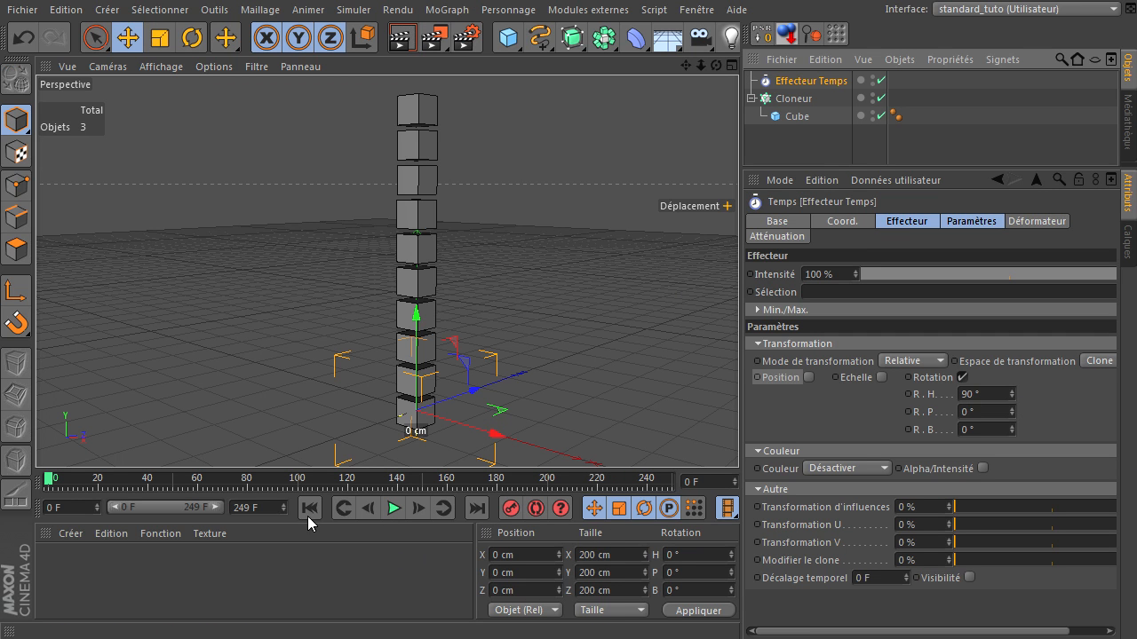
# Play the rotation of the cloned cube column, stop it, and return to the first frame
pyautogui.click(394, 509)
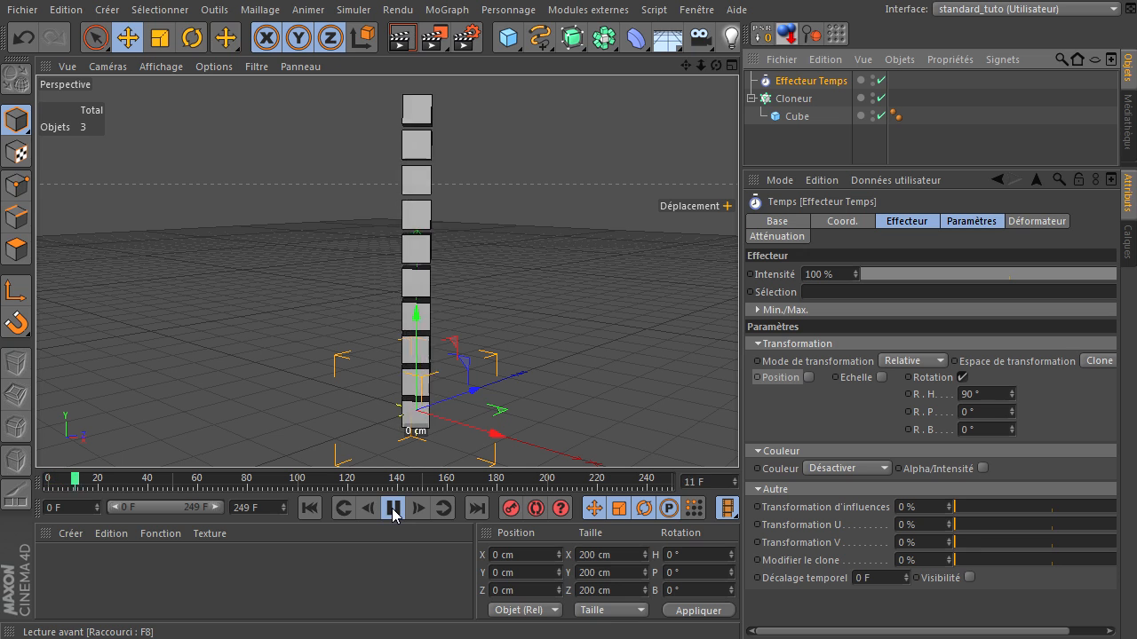
pyautogui.click(646, 338)
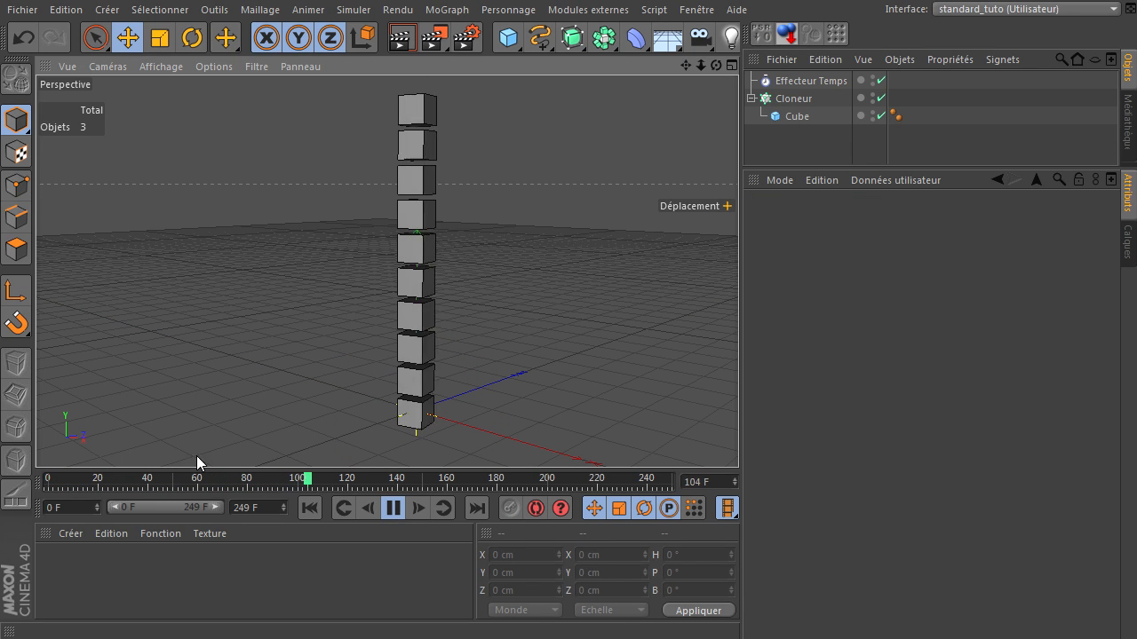
pyautogui.click(394, 508)
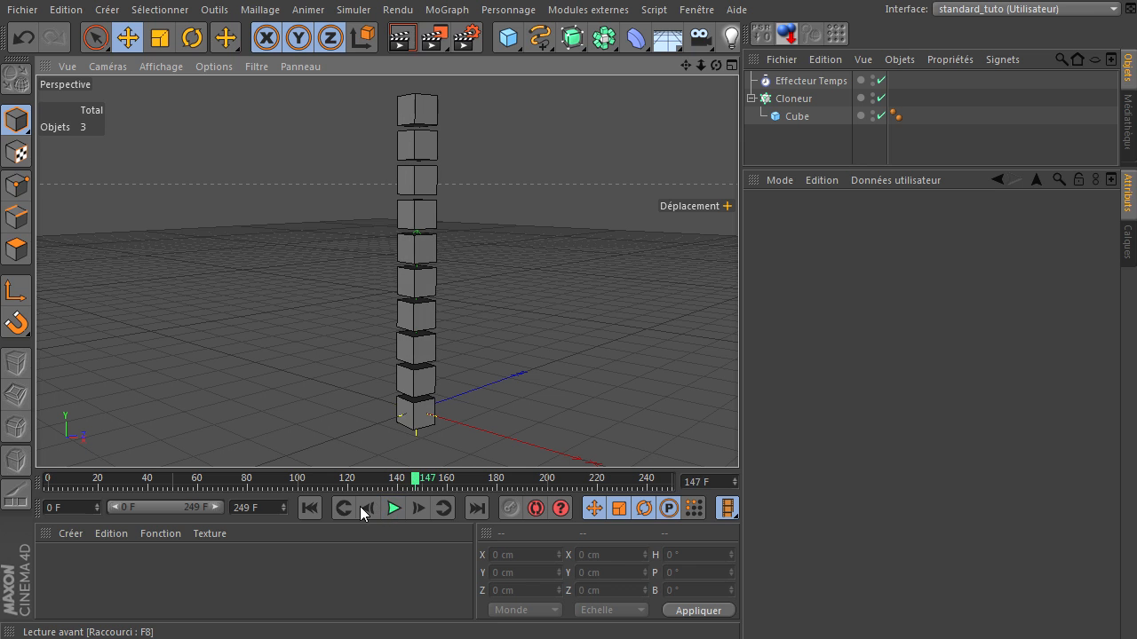
pyautogui.click(314, 506)
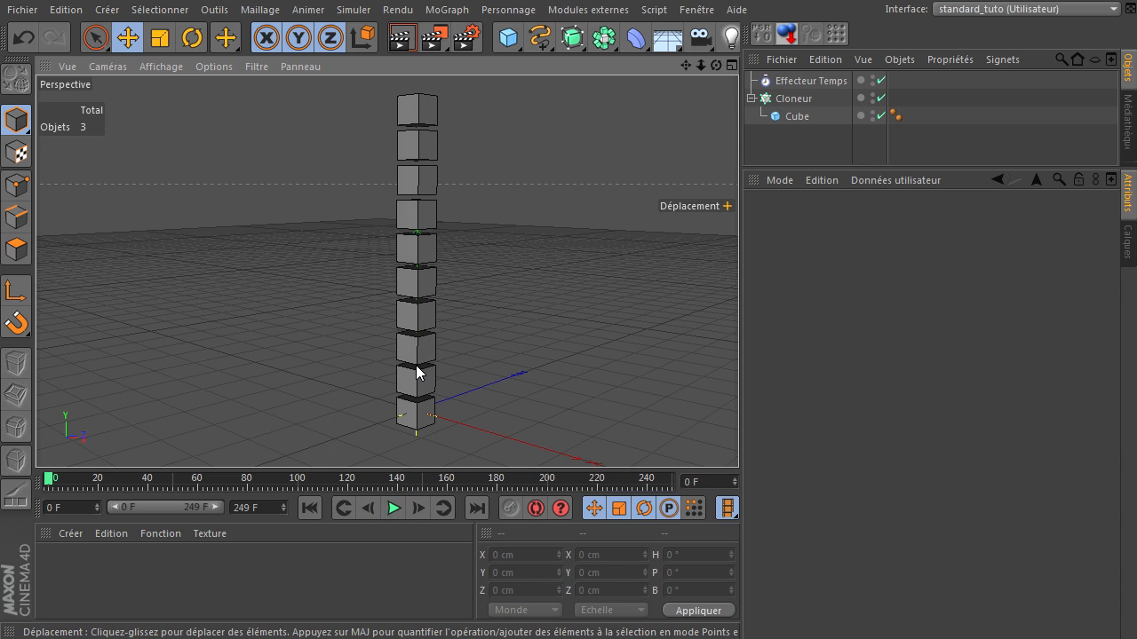
# Apply an Effecteur Randomisation to the Cloneur, disable its Position transformation and start playing the animation
pyautogui.click(787, 99)
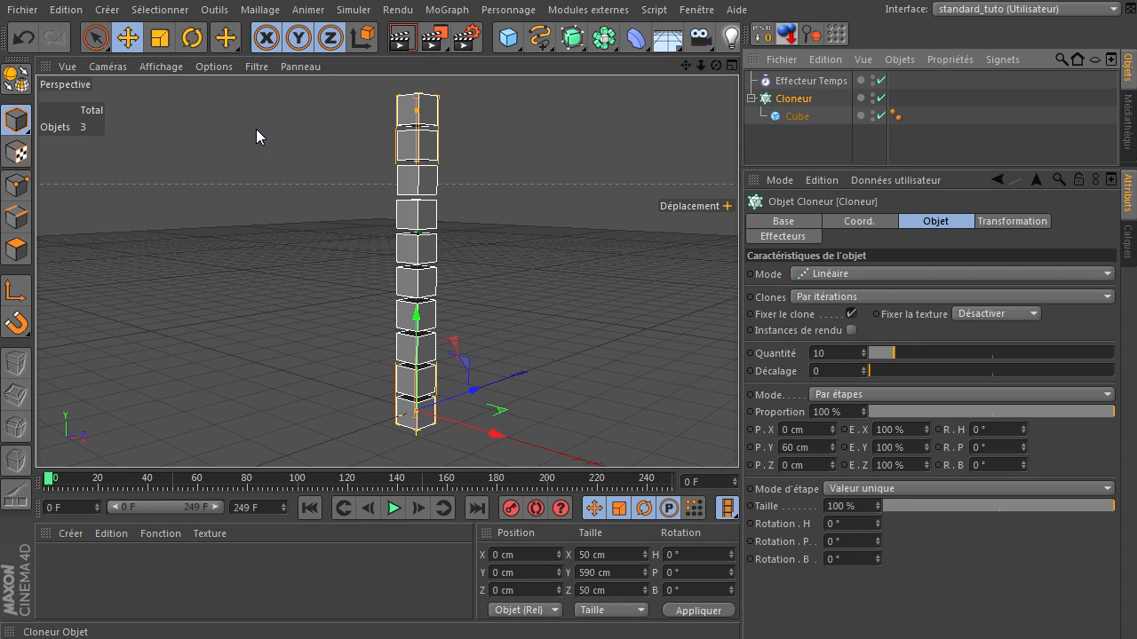
pyautogui.click(447, 10)
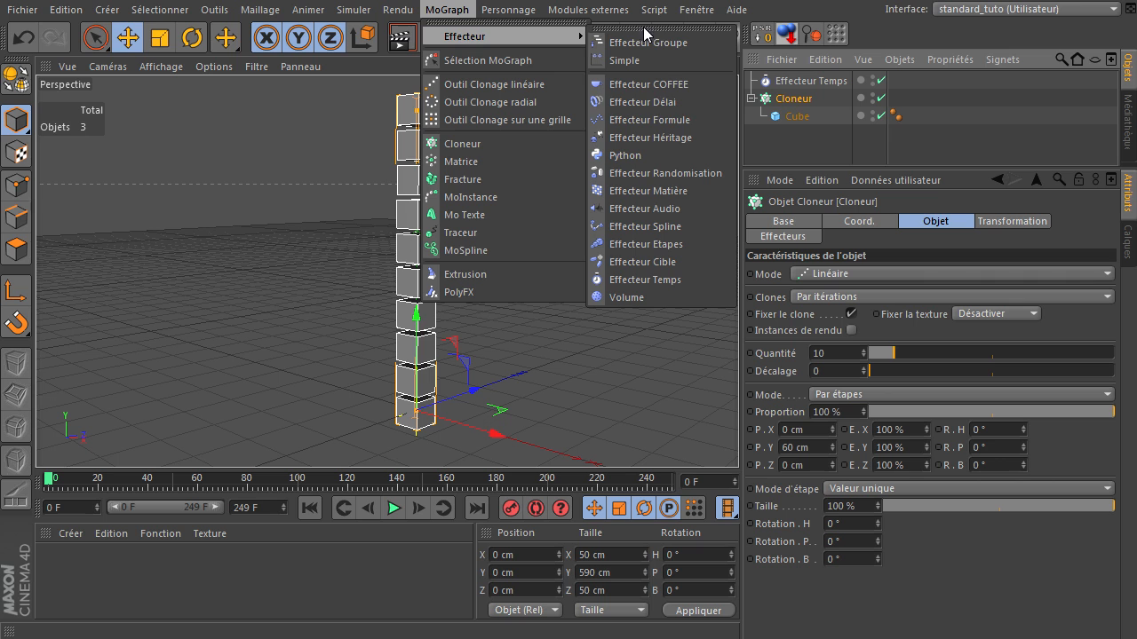
pyautogui.click(667, 174)
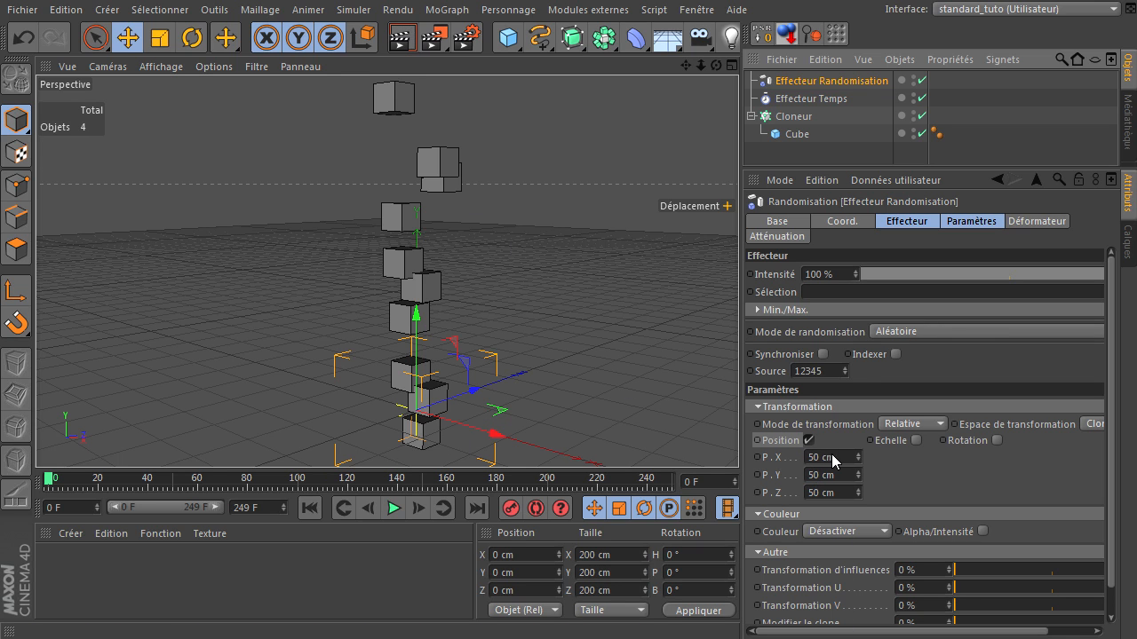
pyautogui.click(808, 441)
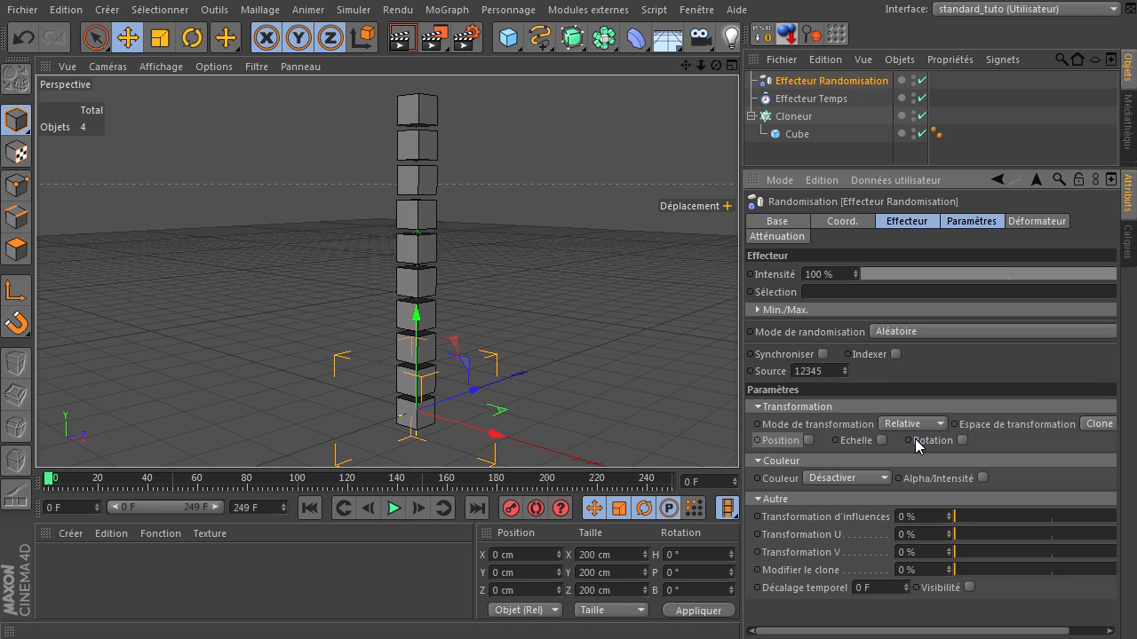
pyautogui.click(395, 509)
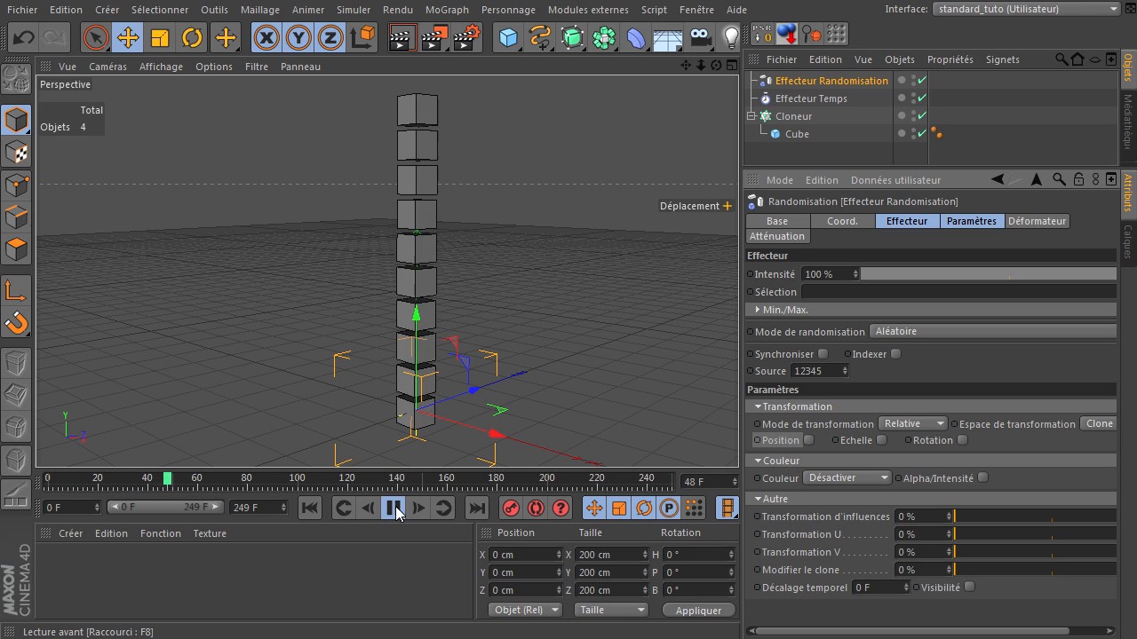
# Stop playback at the first frame and move the Effecteur Randomisation above the Effecteur Temps in the Cloneur's effector list
pyautogui.click(402, 509)
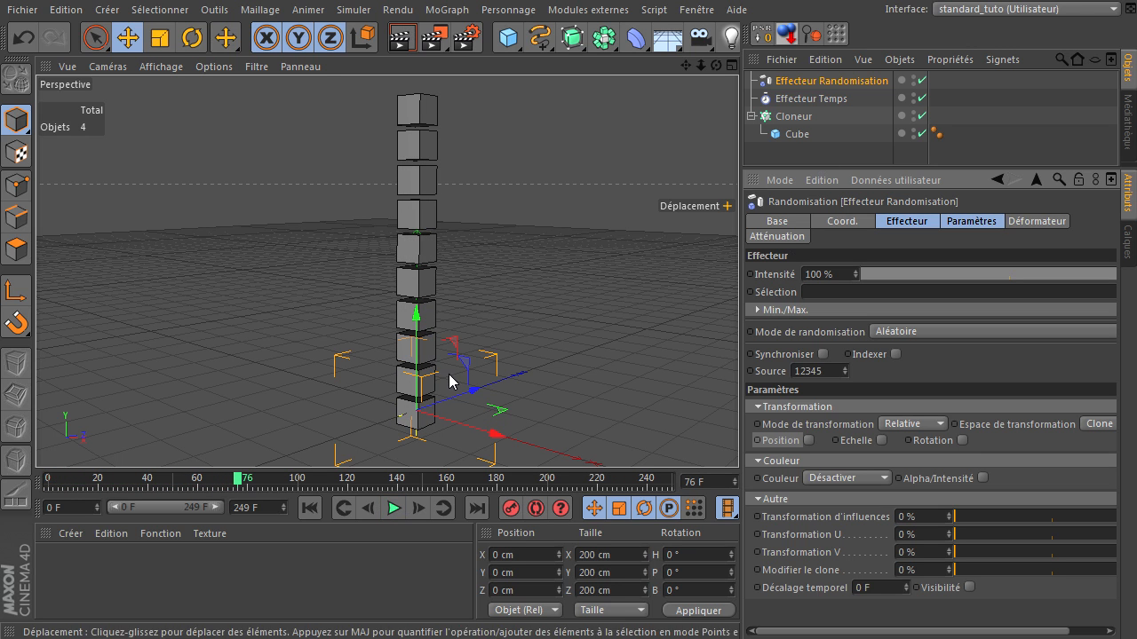
pyautogui.click(316, 507)
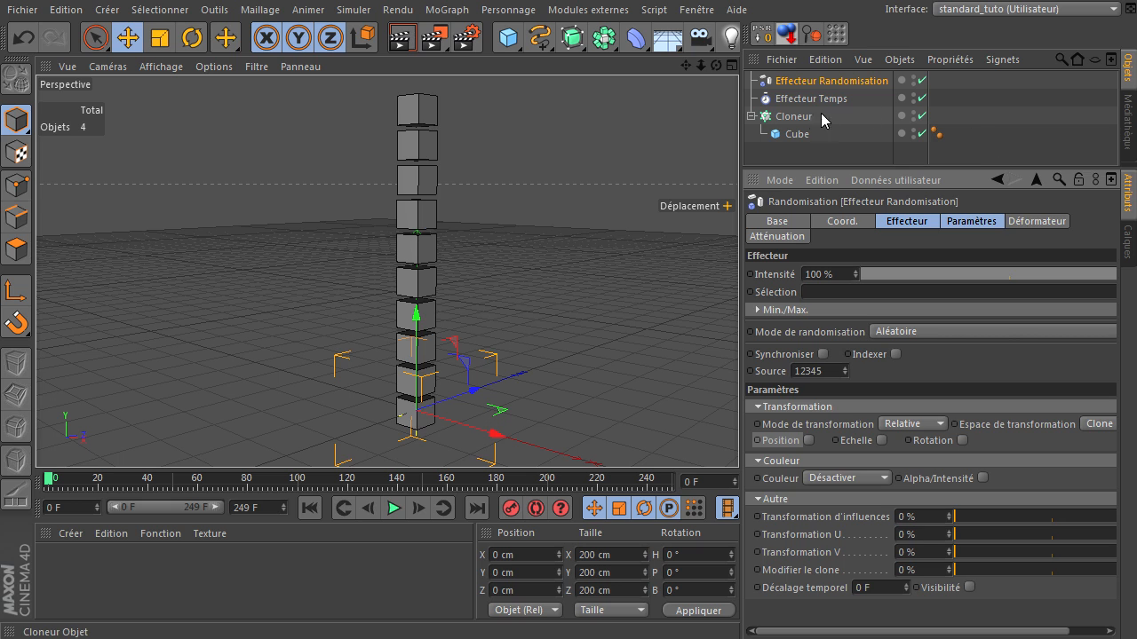
pyautogui.click(794, 119)
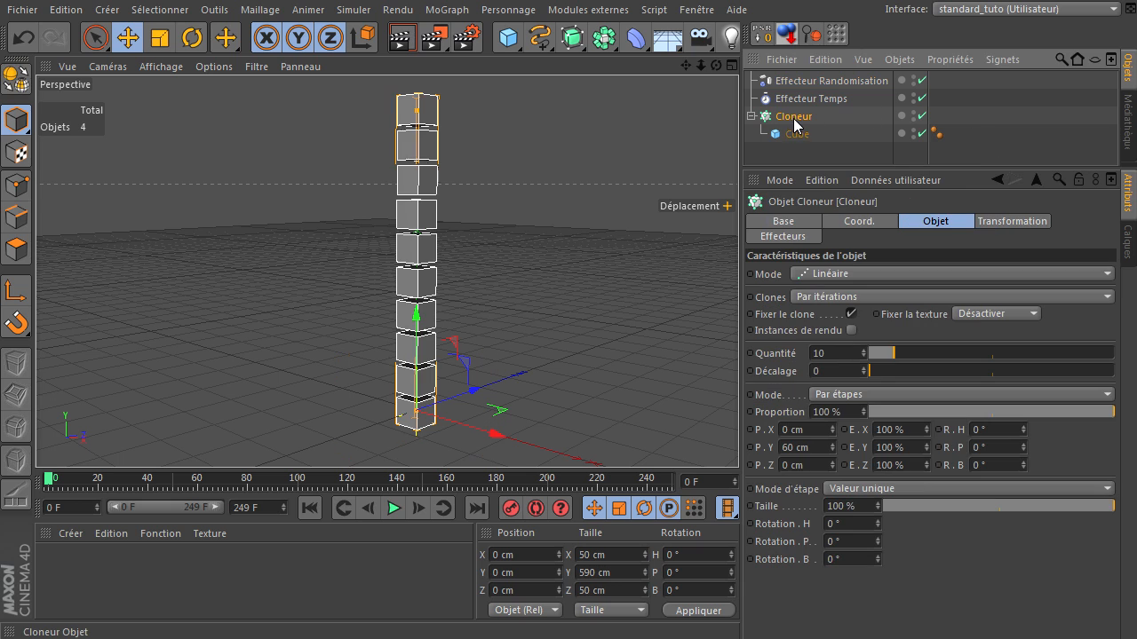
pyautogui.click(782, 234)
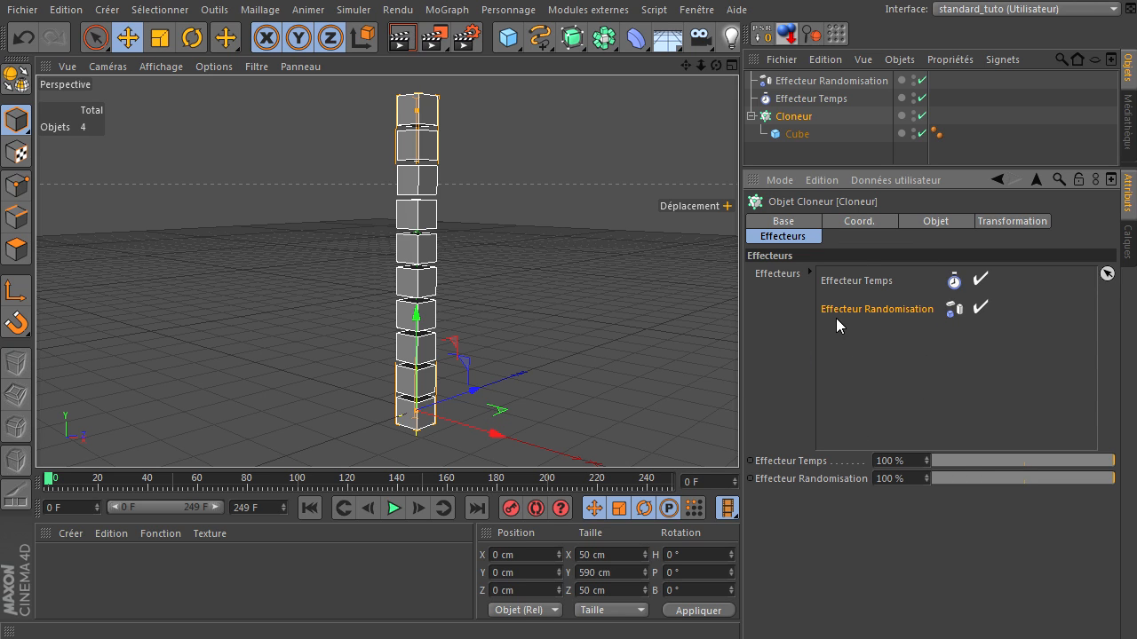
pyautogui.moveTo(860, 308); pyautogui.dragTo(853, 273)
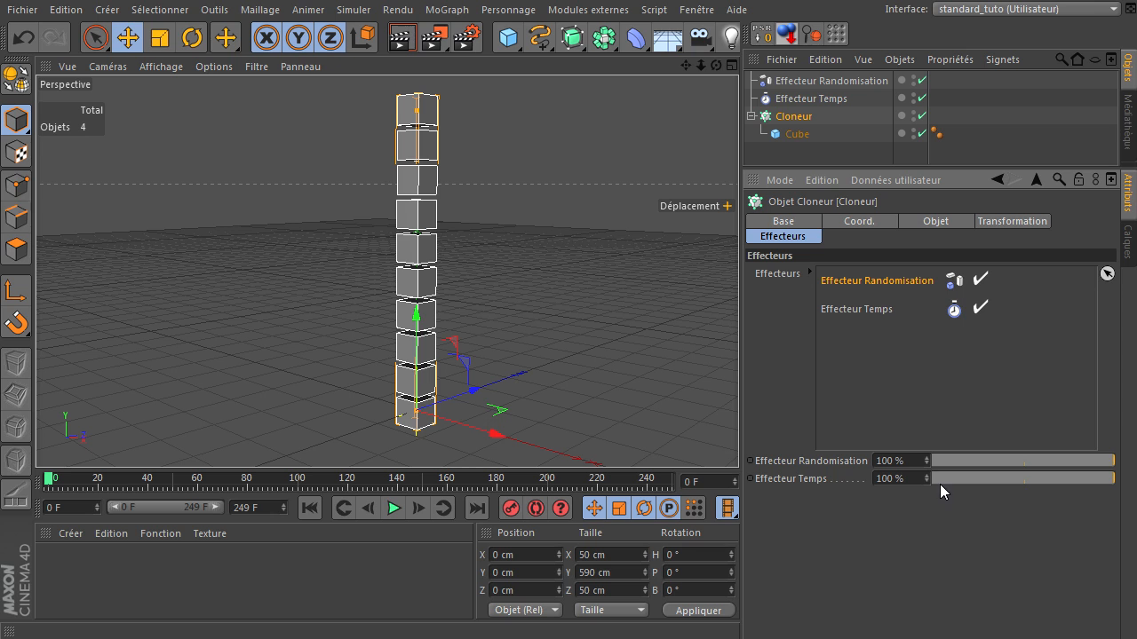
# Set the Effecteur Randomisation's Transformation d'influences to 100 % and play the animation with the Effecteur Temps selected
pyautogui.click(832, 79)
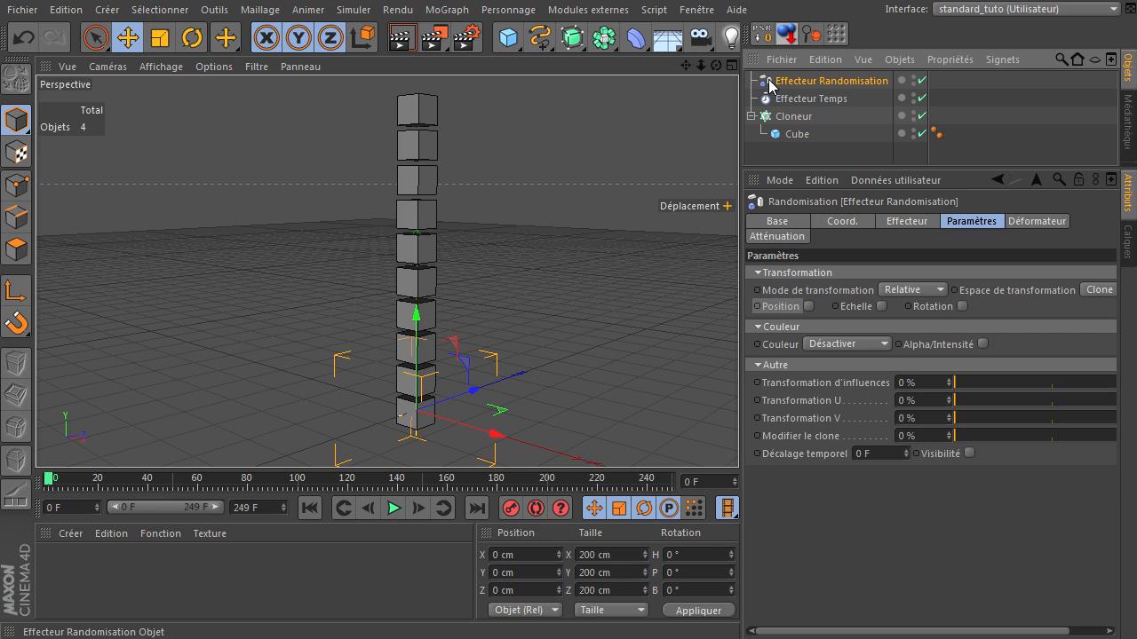
pyautogui.click(963, 226)
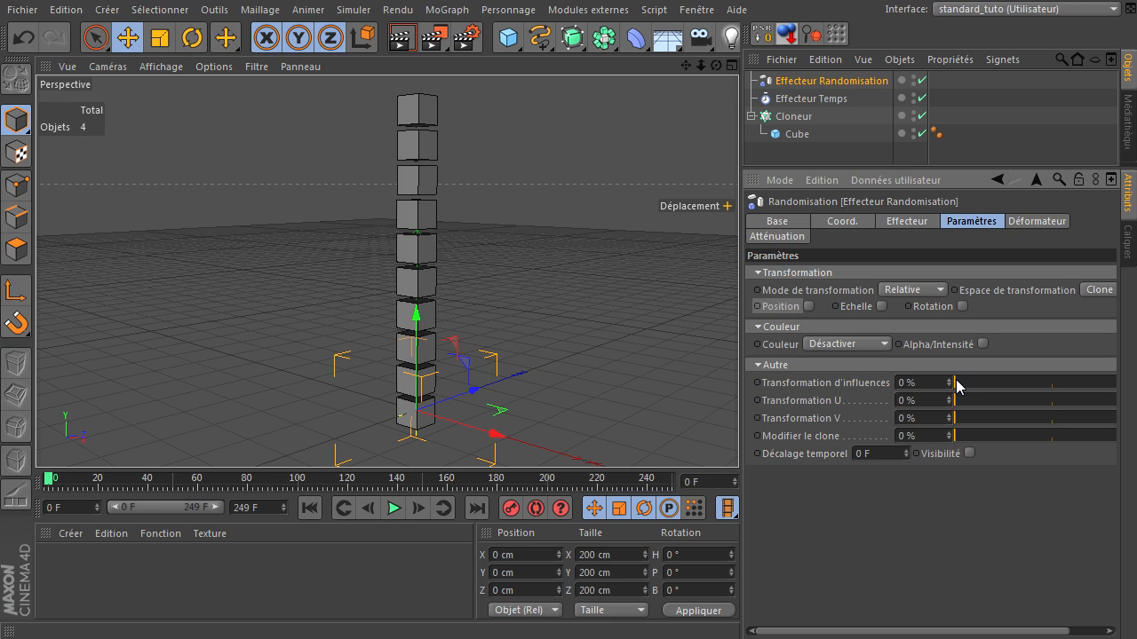
pyautogui.moveTo(967, 386); pyautogui.dragTo(1121, 385)
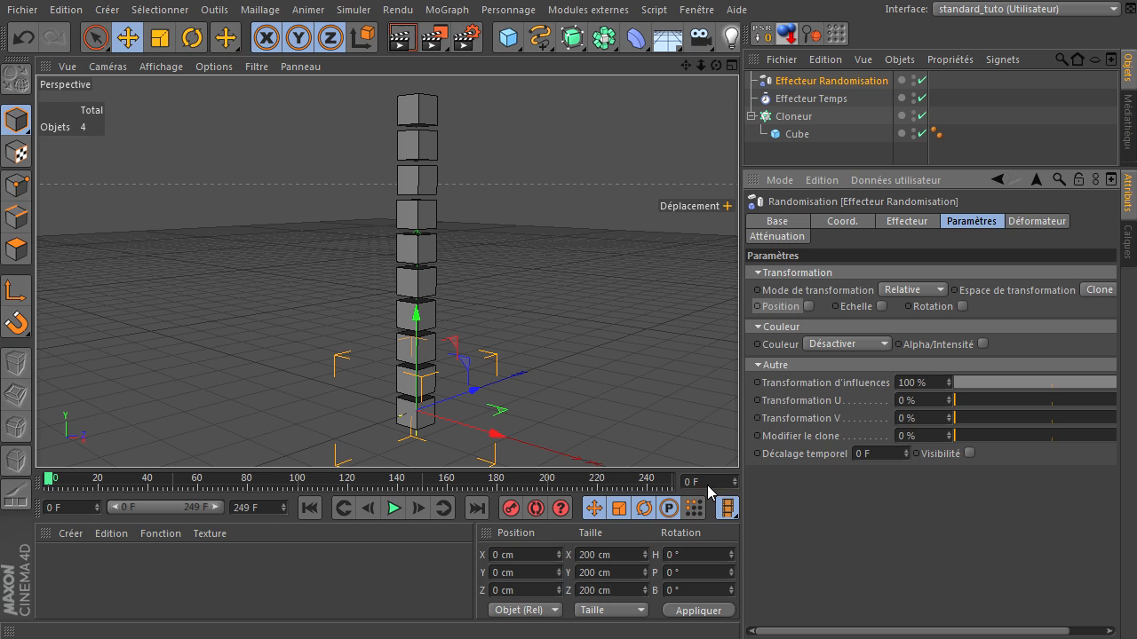
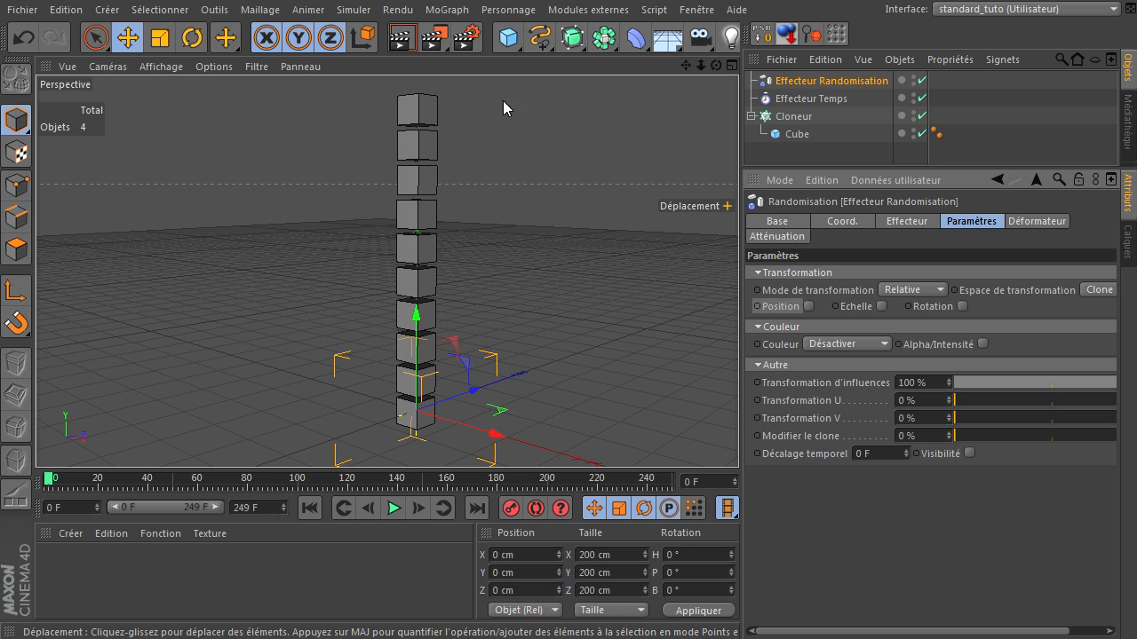
pyautogui.click(824, 99)
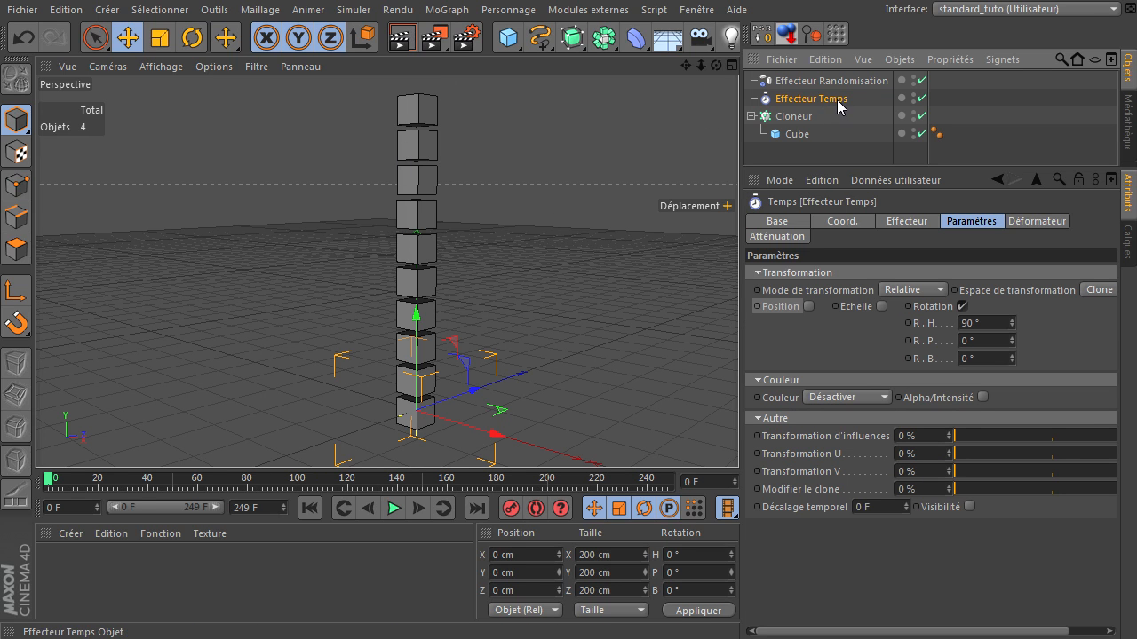
pyautogui.click(392, 510)
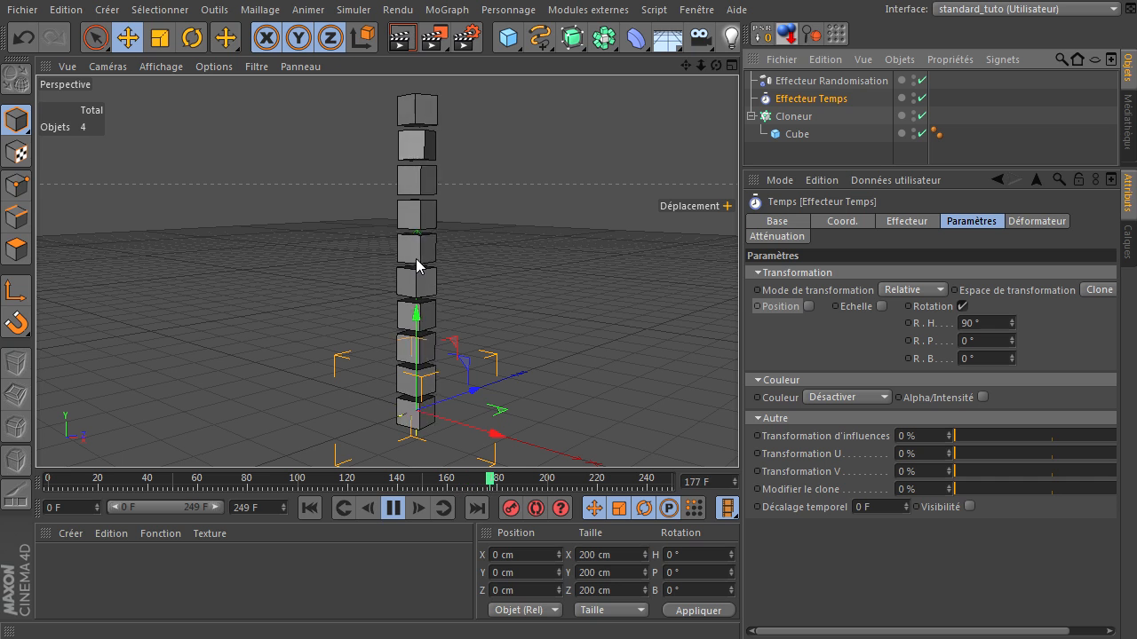
# Raise the Effecteur Randomisation's Source value to 12356 while the animation plays
pyautogui.click(869, 82)
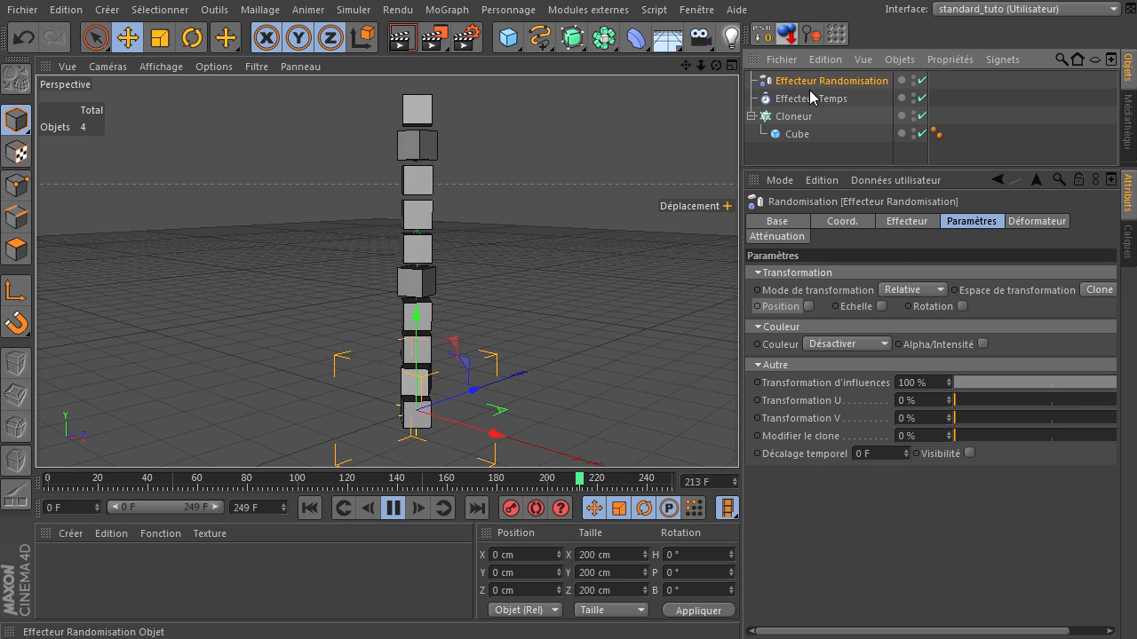
pyautogui.click(904, 224)
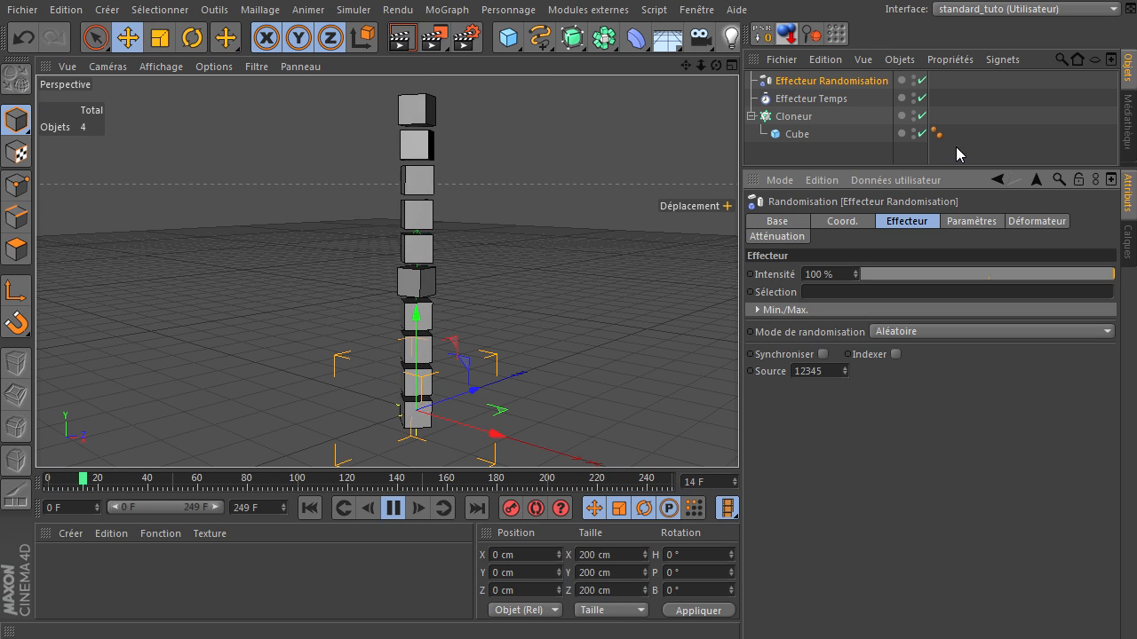
pyautogui.click(844, 366)
pyautogui.click(844, 366)
pyautogui.click(844, 366)
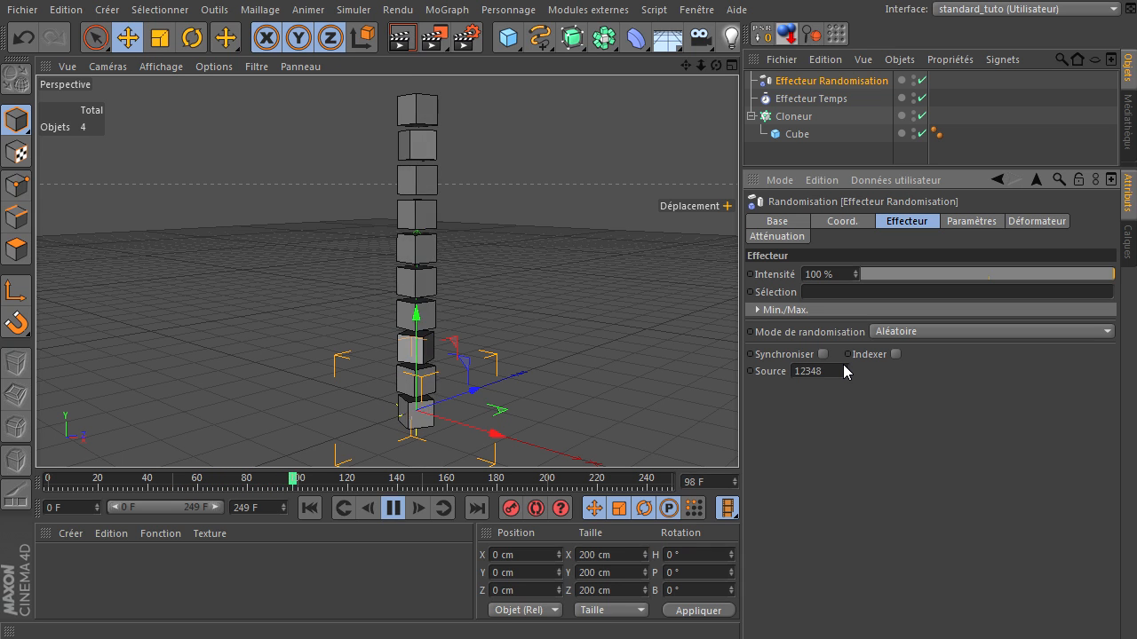
pyautogui.click(844, 366)
pyautogui.click(844, 365)
pyautogui.click(844, 365)
pyautogui.click(843, 366)
pyautogui.click(843, 366)
pyautogui.click(843, 366)
pyautogui.click(844, 366)
pyautogui.click(844, 366)
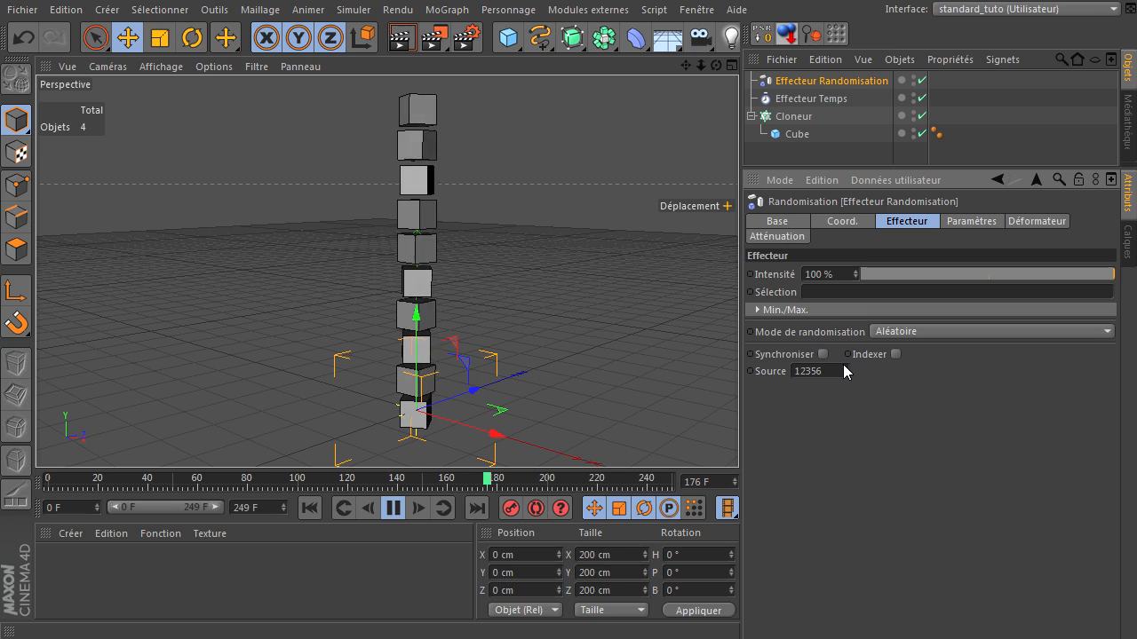
pyautogui.click(337, 514)
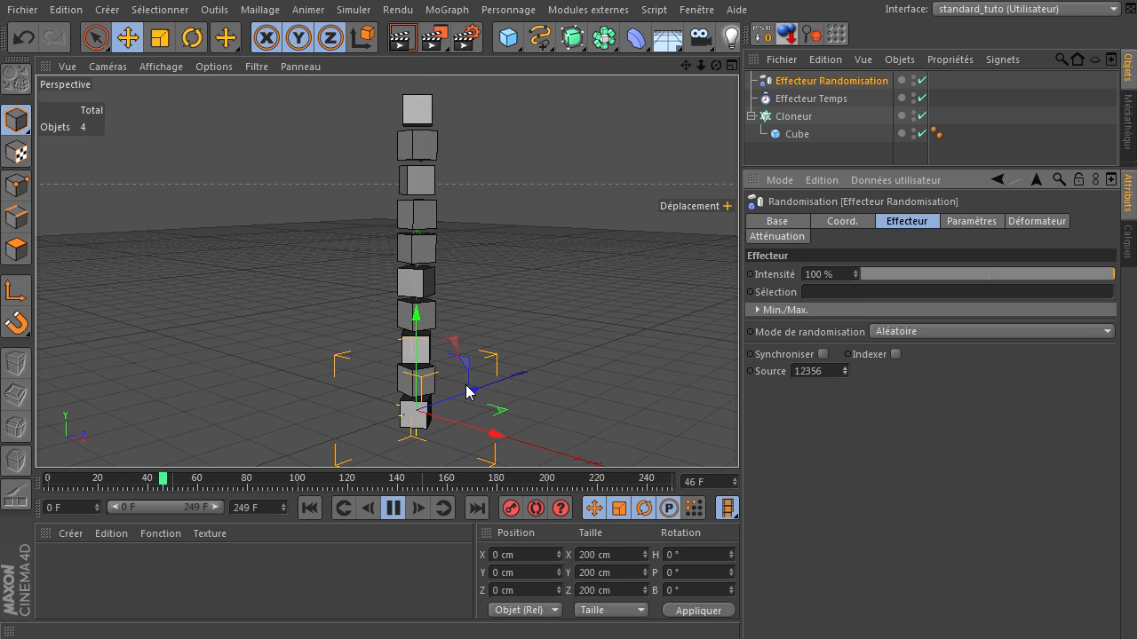
pyautogui.click(828, 157)
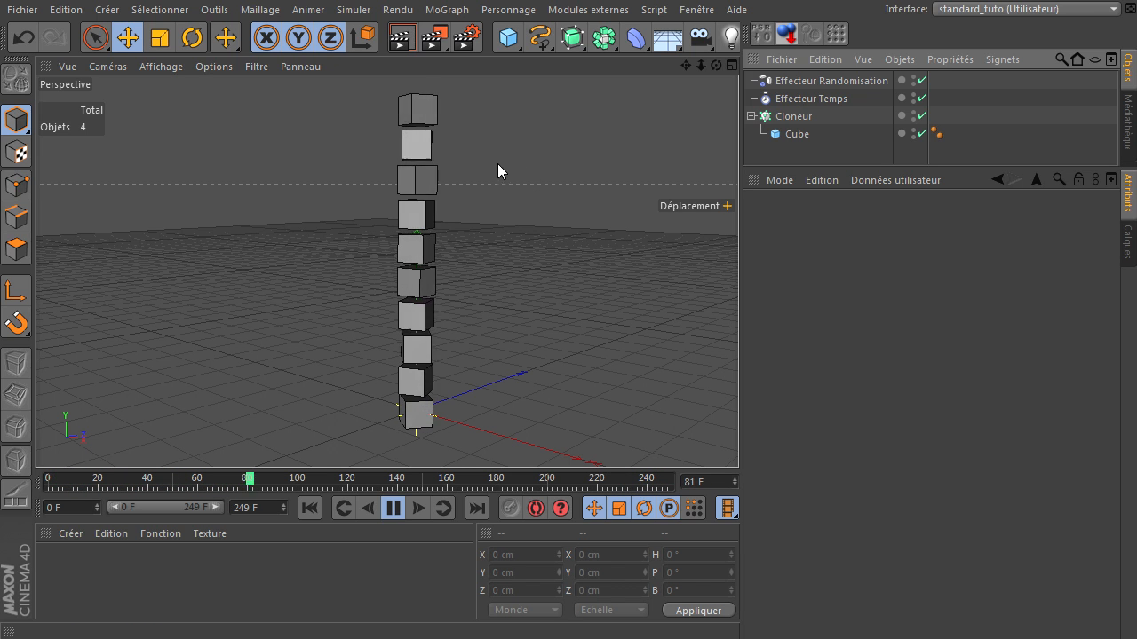
pyautogui.click(447, 10)
pyautogui.moveTo(503, 38)
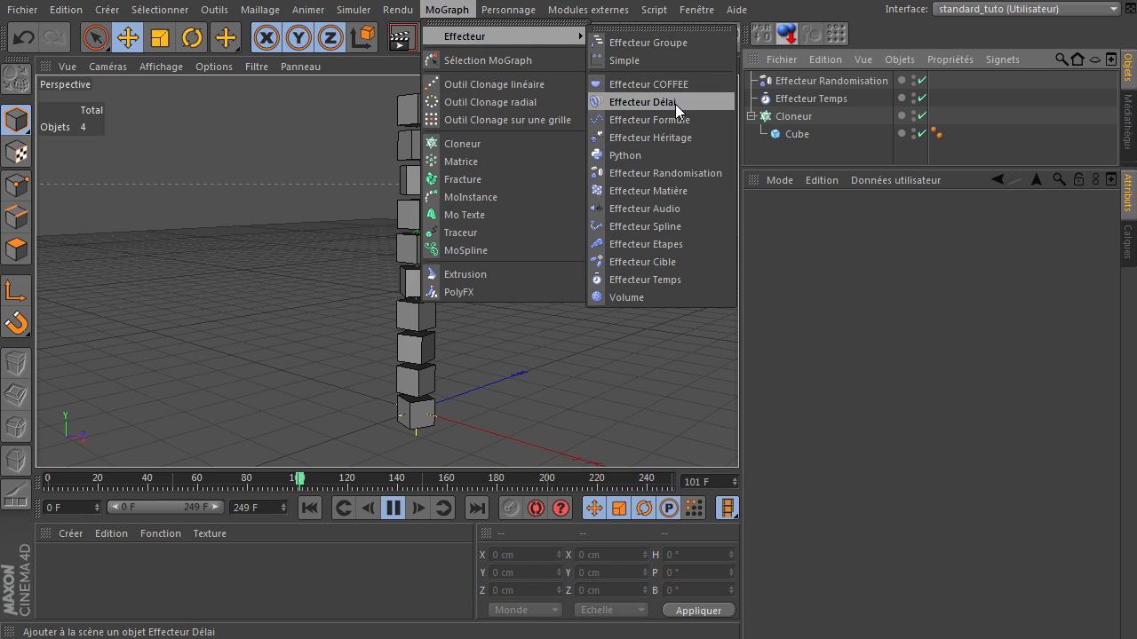
pyautogui.click(873, 333)
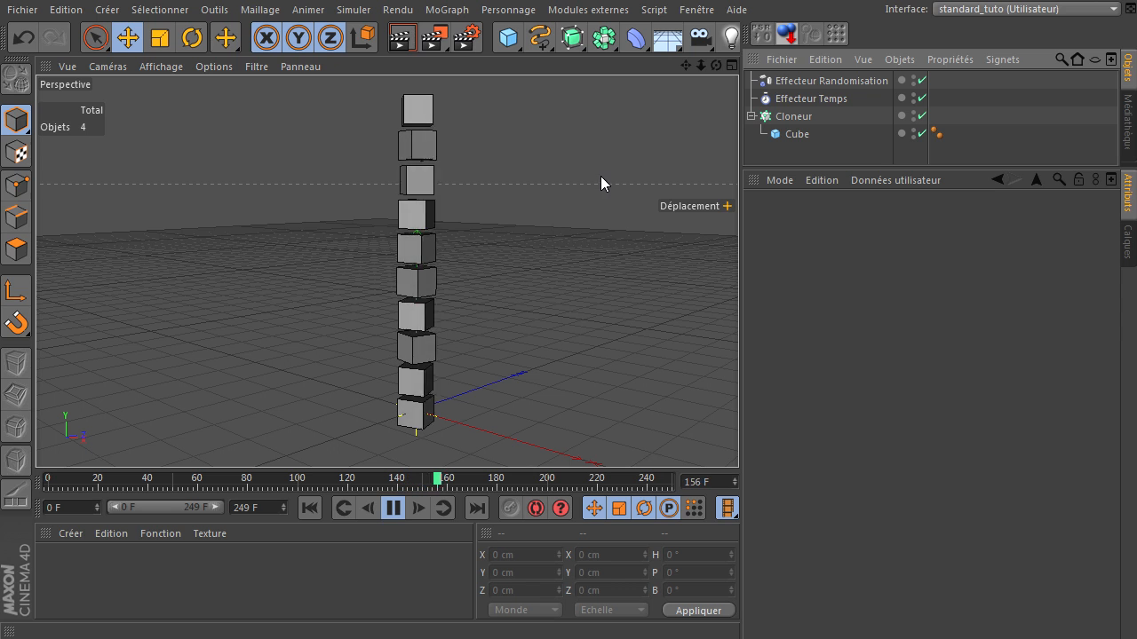
# Review the Effecteur Temps's Min./Max., deformation and attenuation settings, stop playback and return to the first frame
pyautogui.click(788, 99)
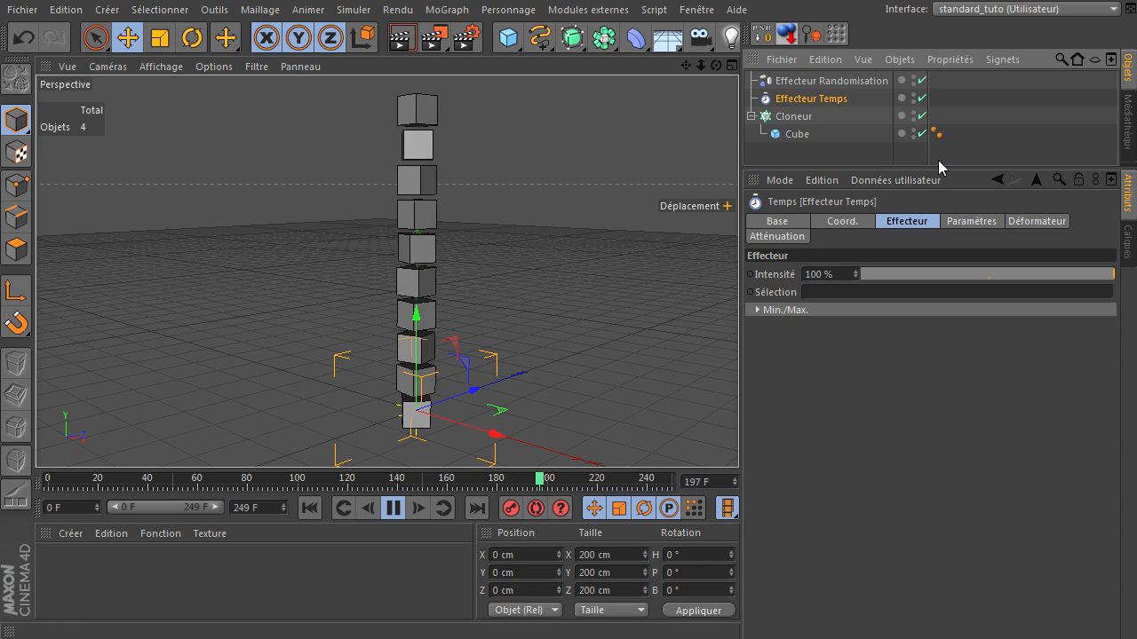
pyautogui.click(963, 220)
pyautogui.click(899, 222)
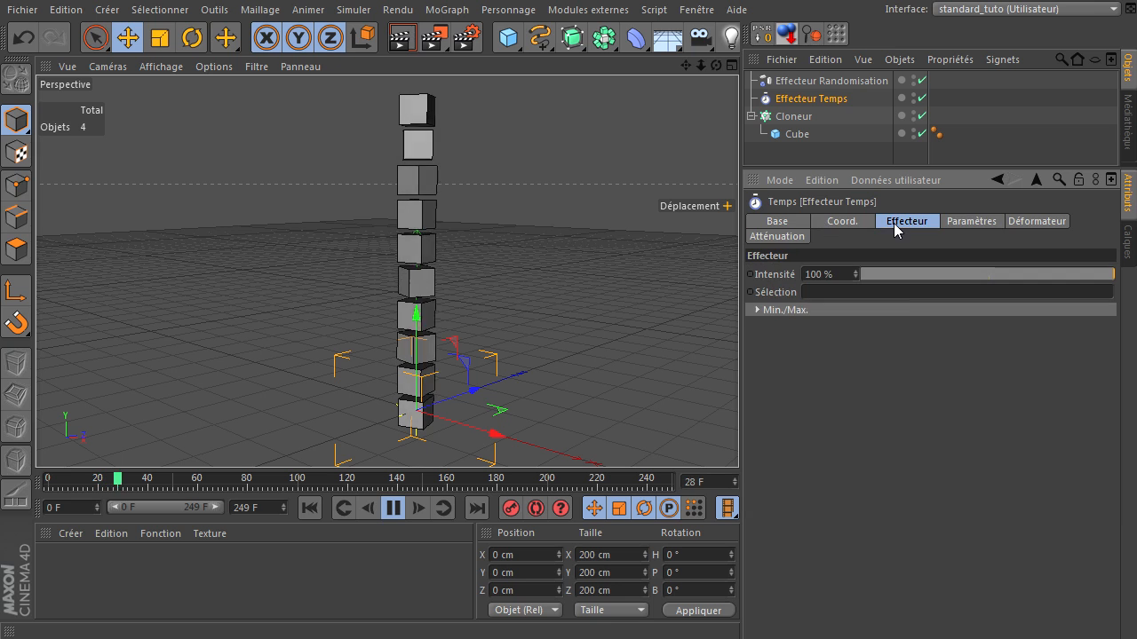
pyautogui.click(760, 311)
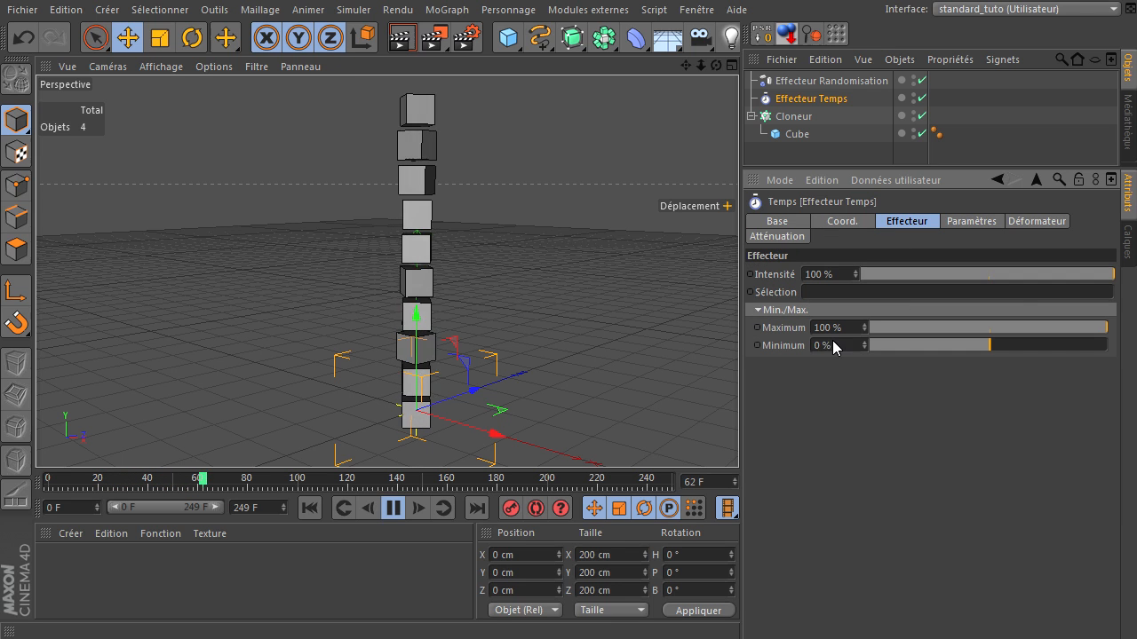
pyautogui.click(1036, 221)
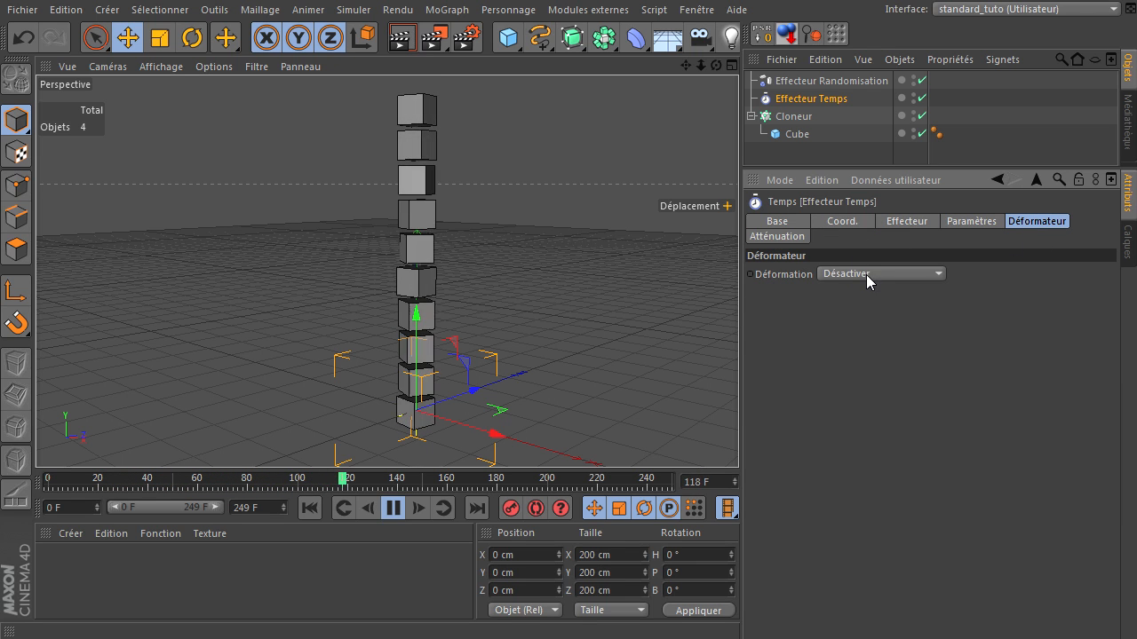
pyautogui.click(786, 236)
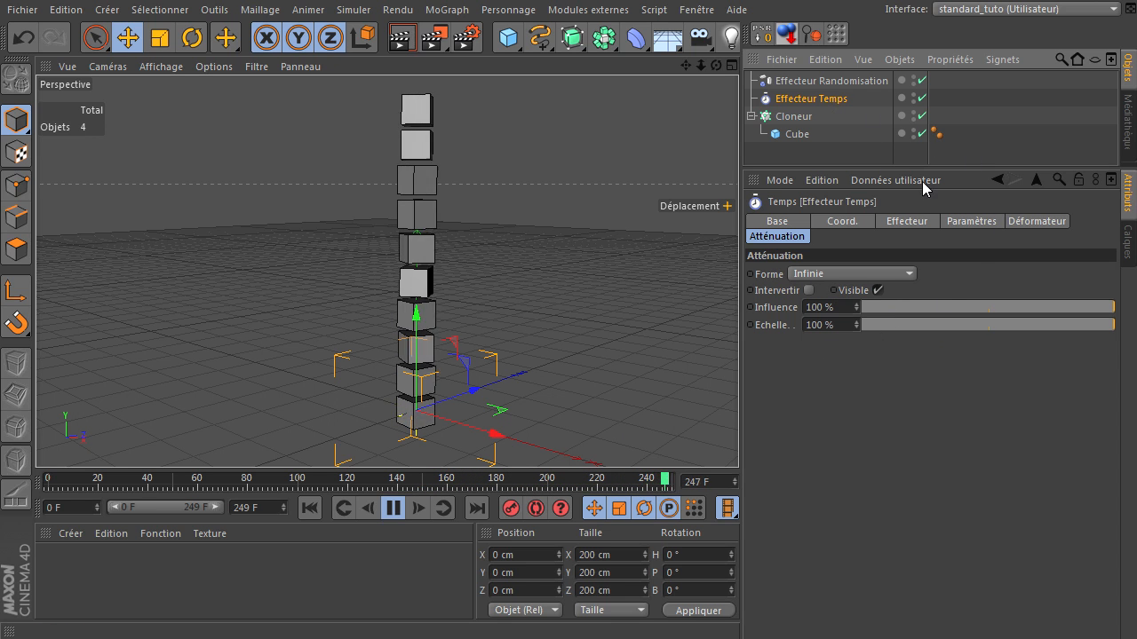
pyautogui.click(394, 508)
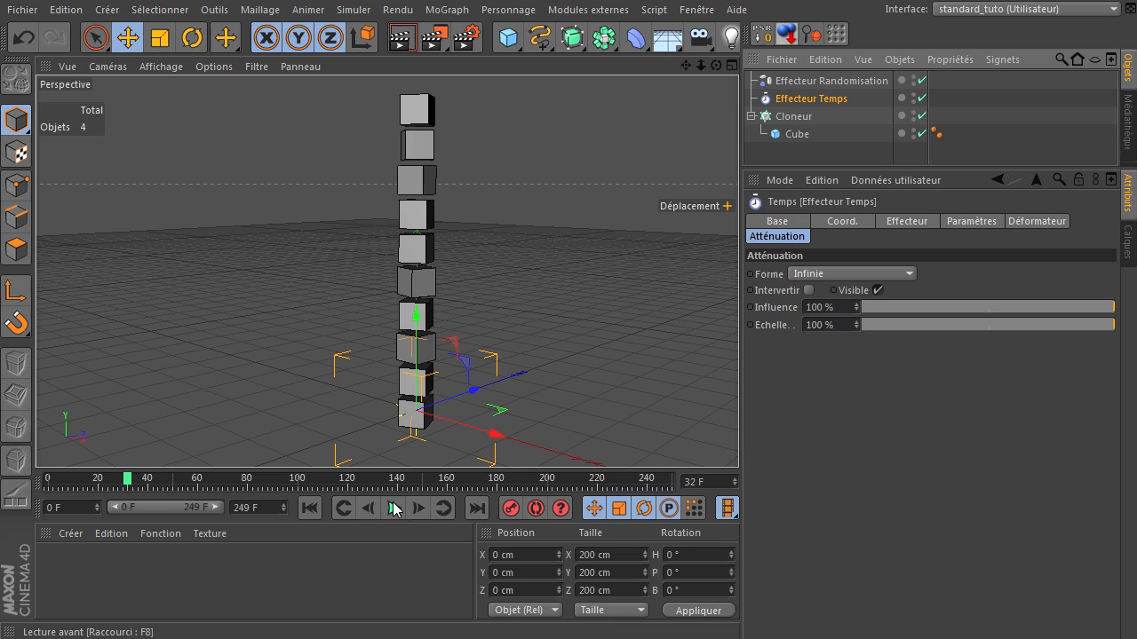
pyautogui.click(309, 508)
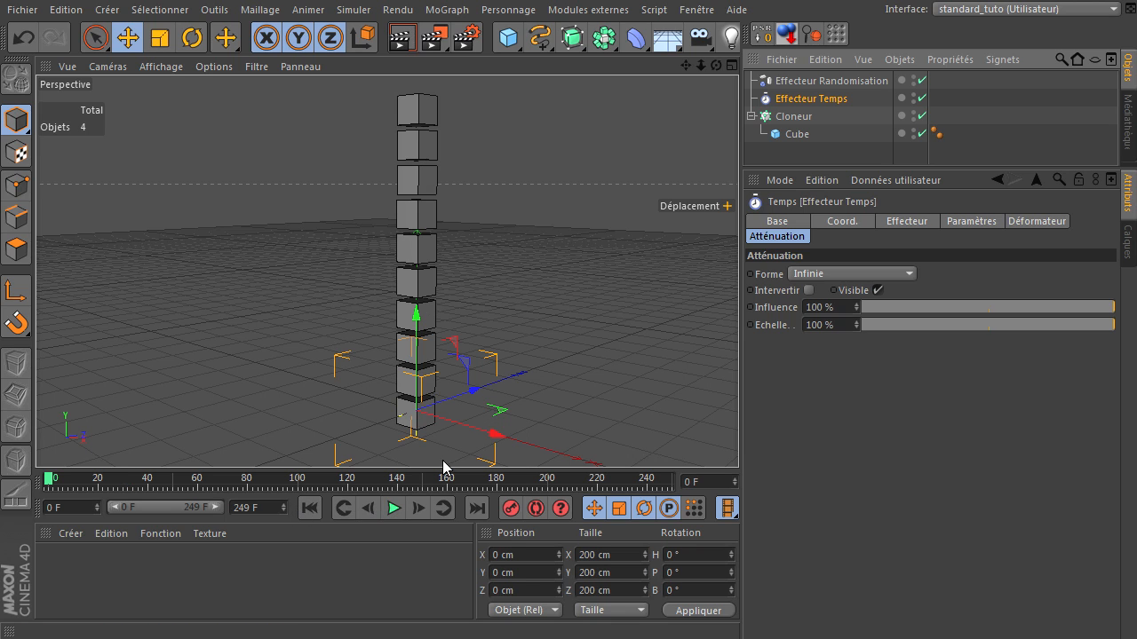
# Delete the Effecteur Temps, the Effecteur Randomisation and the Cloneur with its cube from the scene
pyautogui.press('Delete')
pyautogui.click(823, 80)
pyautogui.press('Delete')
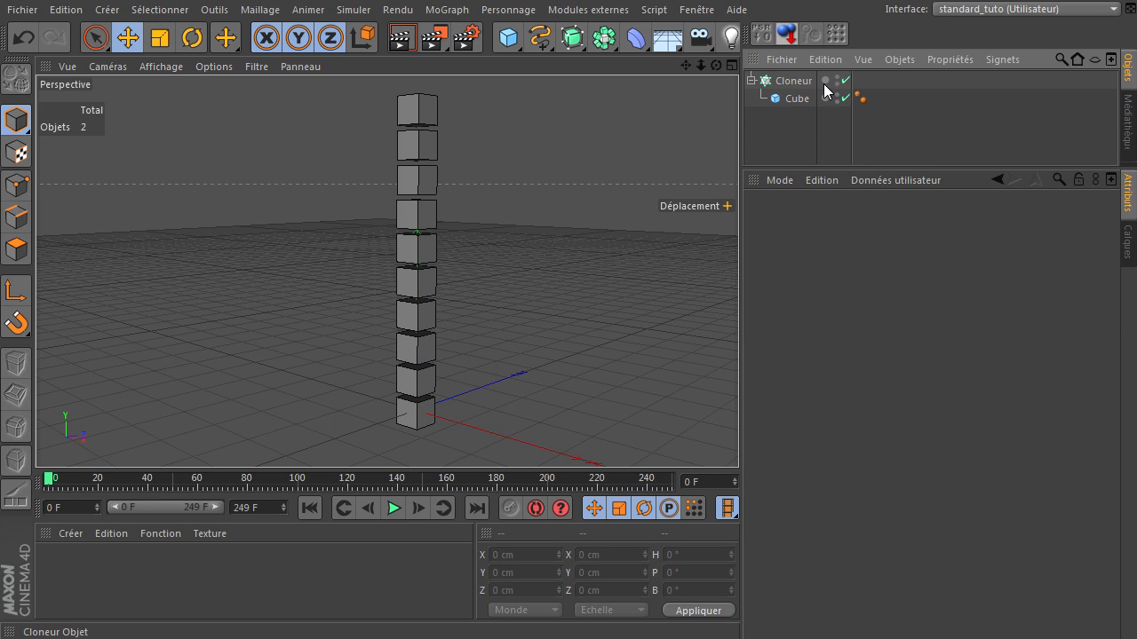
pyautogui.click(800, 81)
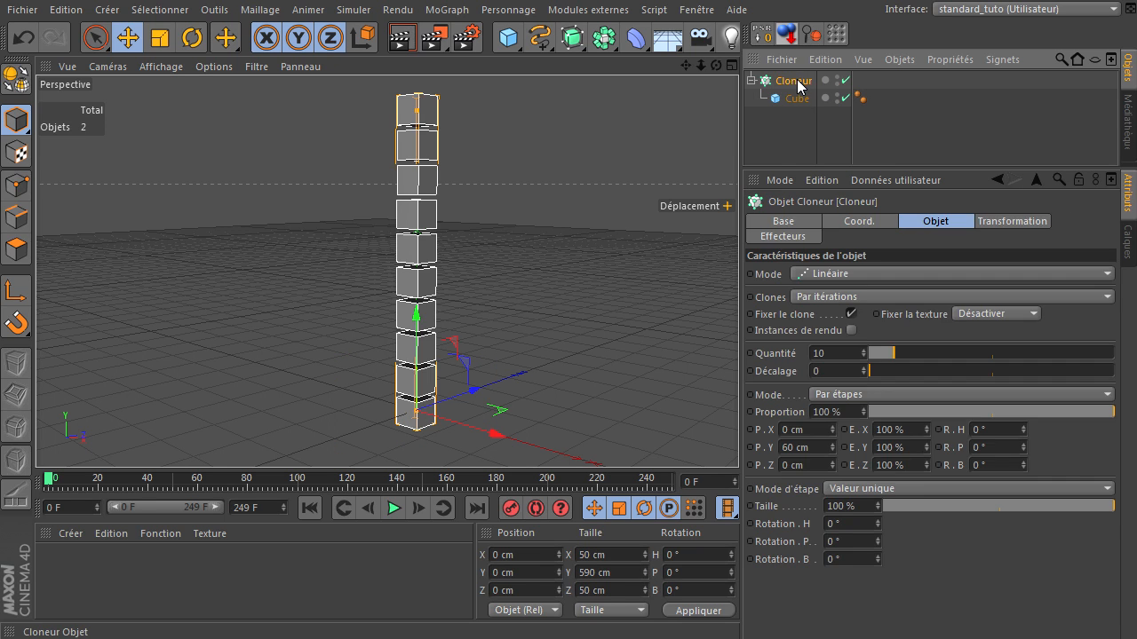
pyautogui.press('Delete')
# Create a new cube and set its size to 400 cm in X, 50 cm in Y and 50 cm in Z
pyautogui.moveTo(508, 38); pyautogui.dragTo(738, 434)
pyautogui.moveTo(683, 66); pyautogui.dragTo(694, 271)
pyautogui.moveTo(682, 68); pyautogui.dragTo(814, 549)
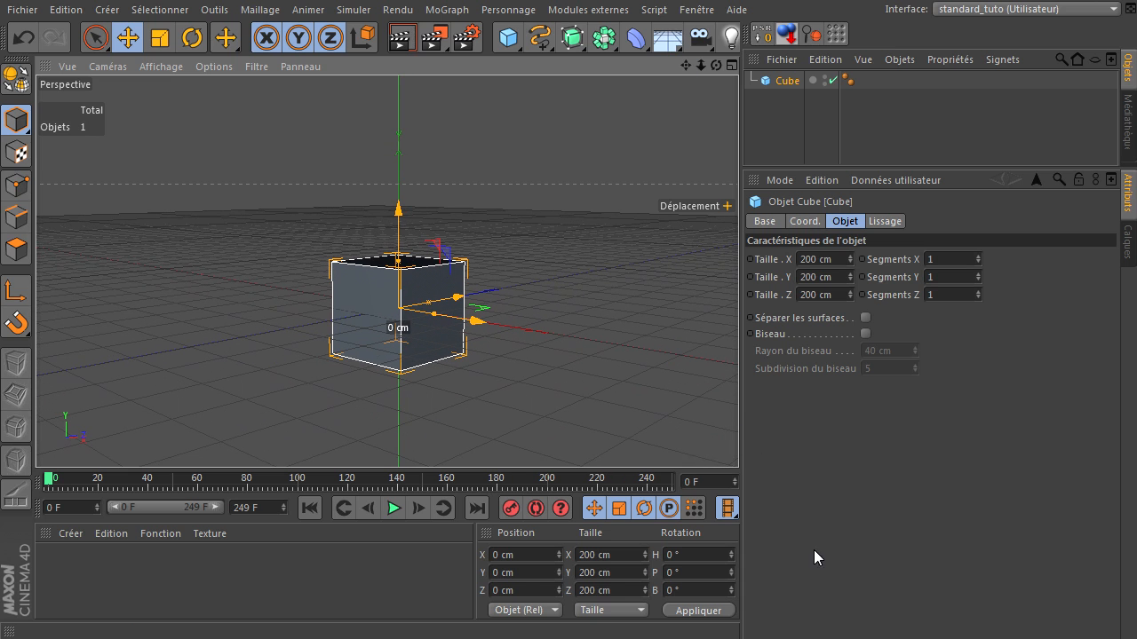
pyautogui.click(834, 276)
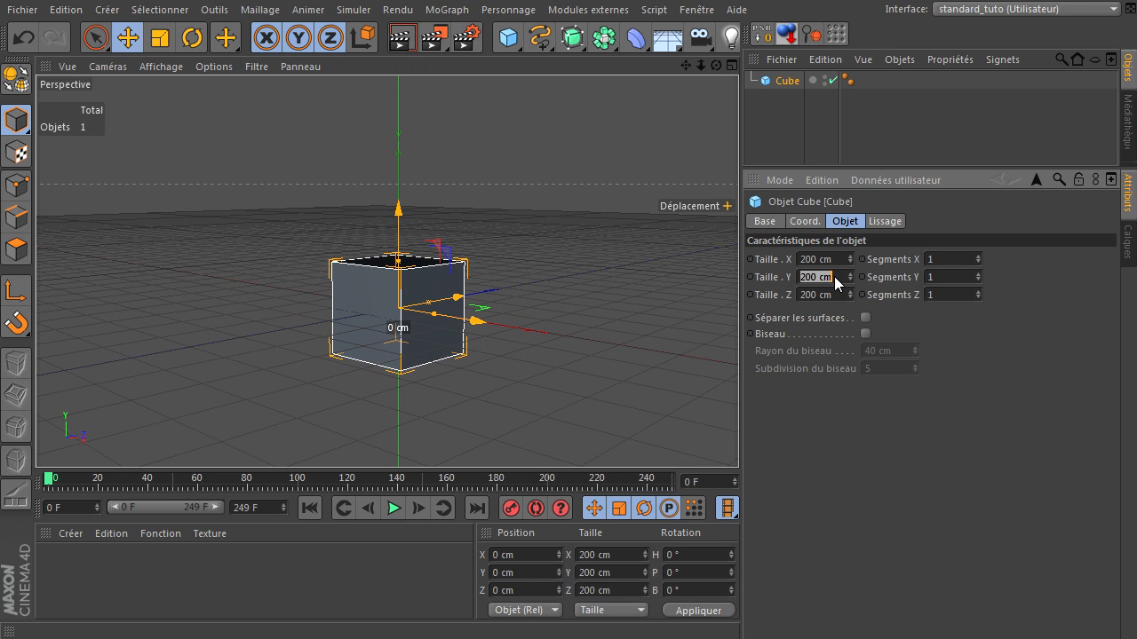
pyautogui.press('Tab')
pyautogui.write('50')
pyautogui.press('Return')
pyautogui.write('400')
pyautogui.press('Return')
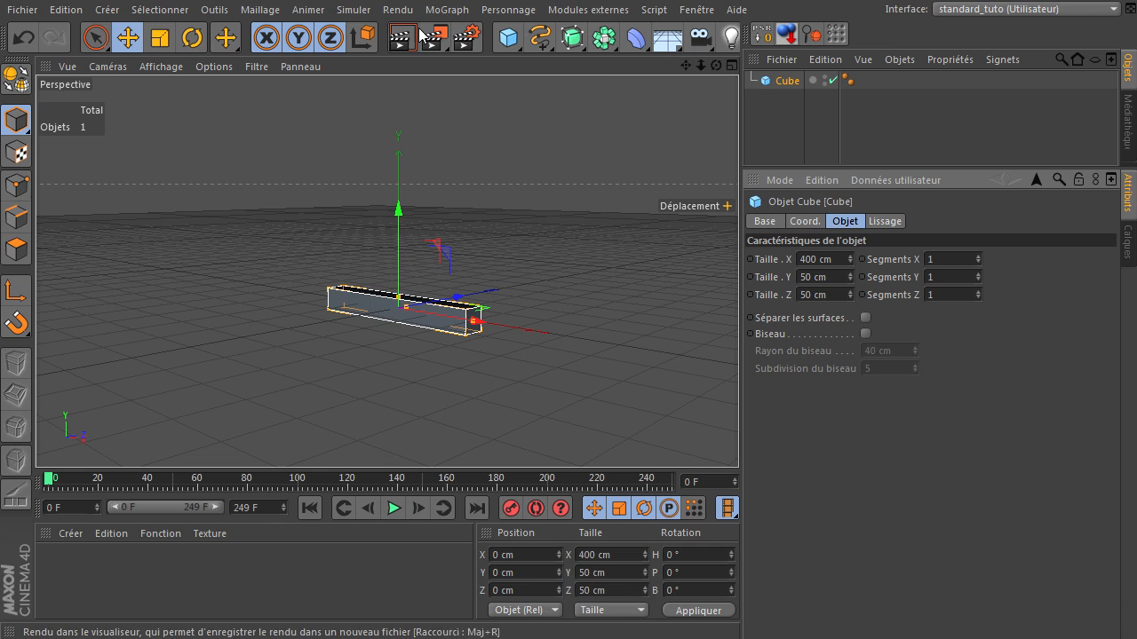
pyautogui.click(446, 10)
pyautogui.click(476, 107)
pyautogui.click(446, 9)
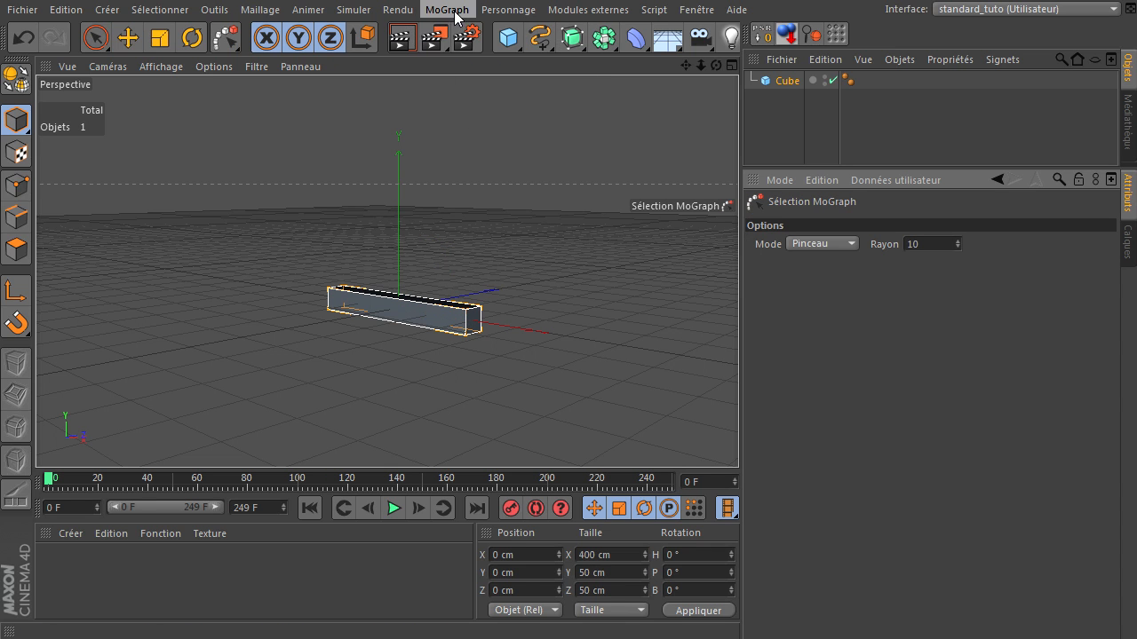
pyautogui.click(728, 86)
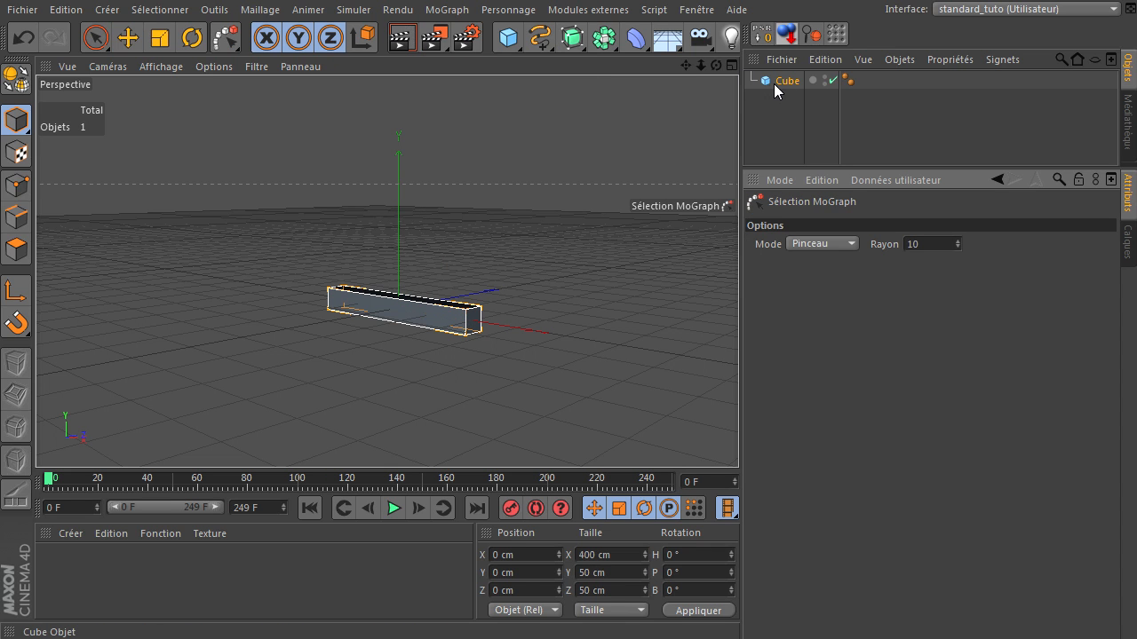
# Add a Fracture object and place the elongated cube inside it as its child
pyautogui.click(447, 9)
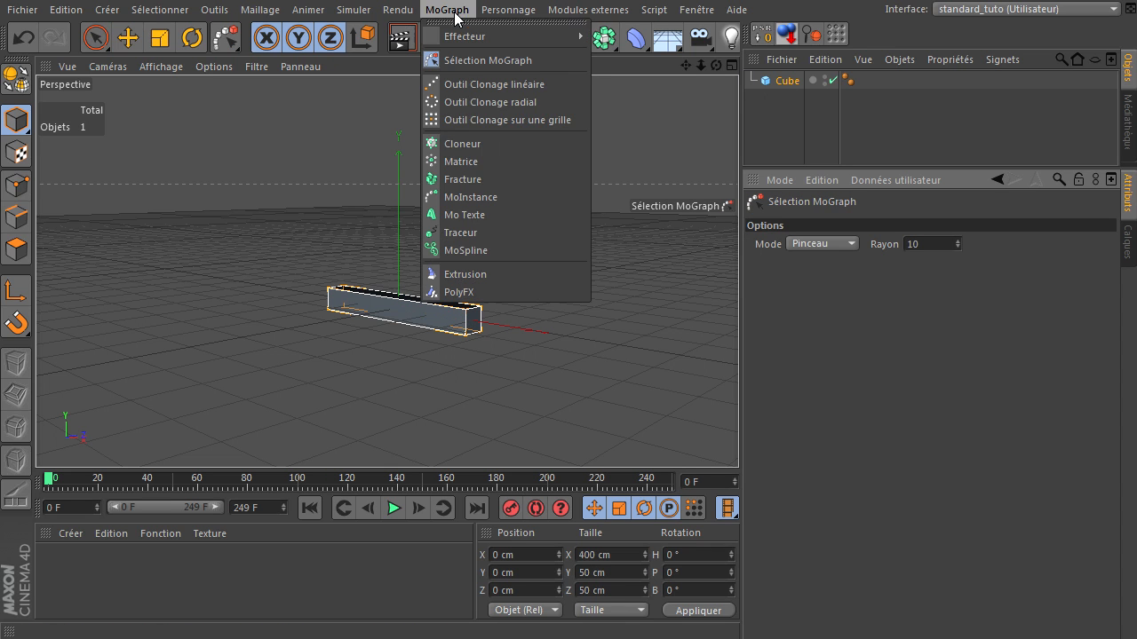
pyautogui.click(463, 180)
pyautogui.moveTo(787, 99); pyautogui.dragTo(790, 81)
# Add an Effecteur Temps to the Fracture object that holds the elongated cube
pyautogui.click(442, 9)
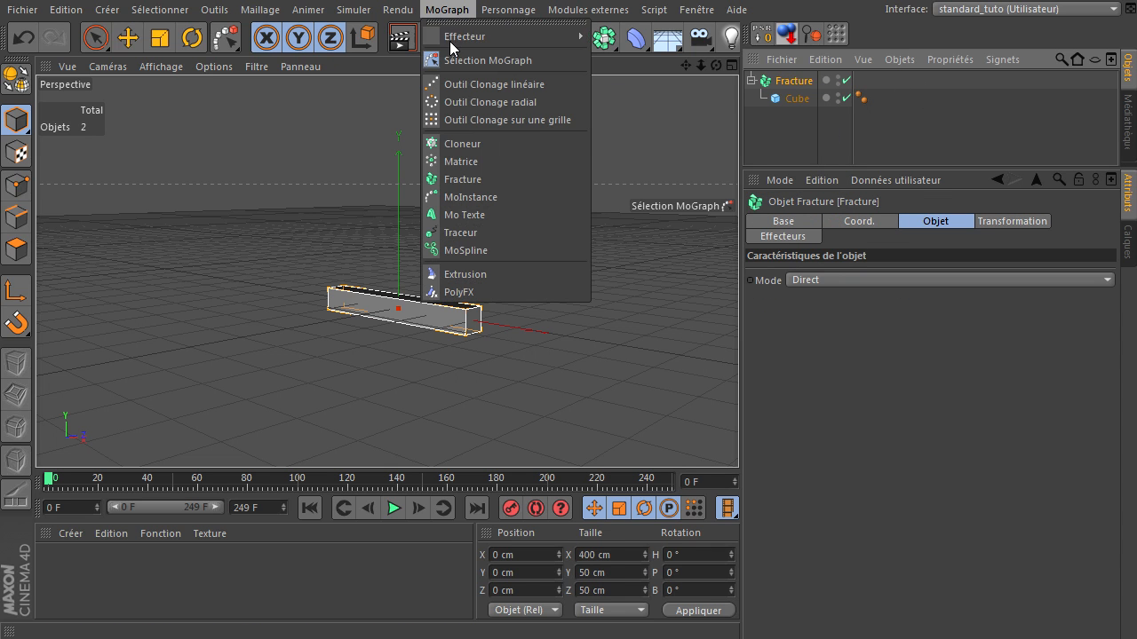
pyautogui.moveTo(452, 42)
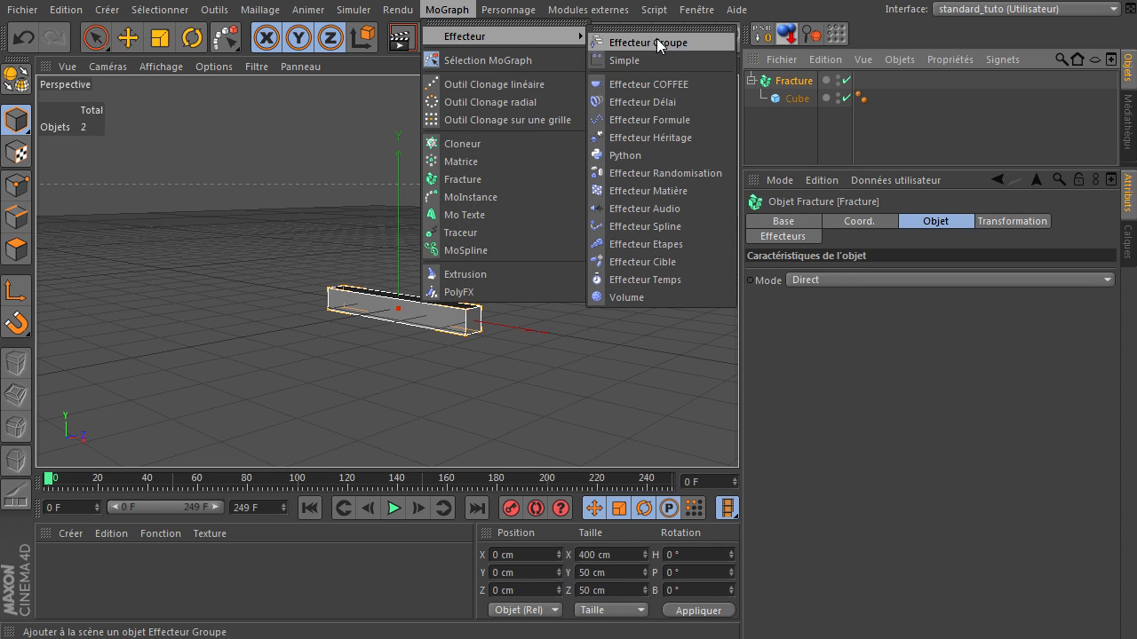
pyautogui.click(641, 278)
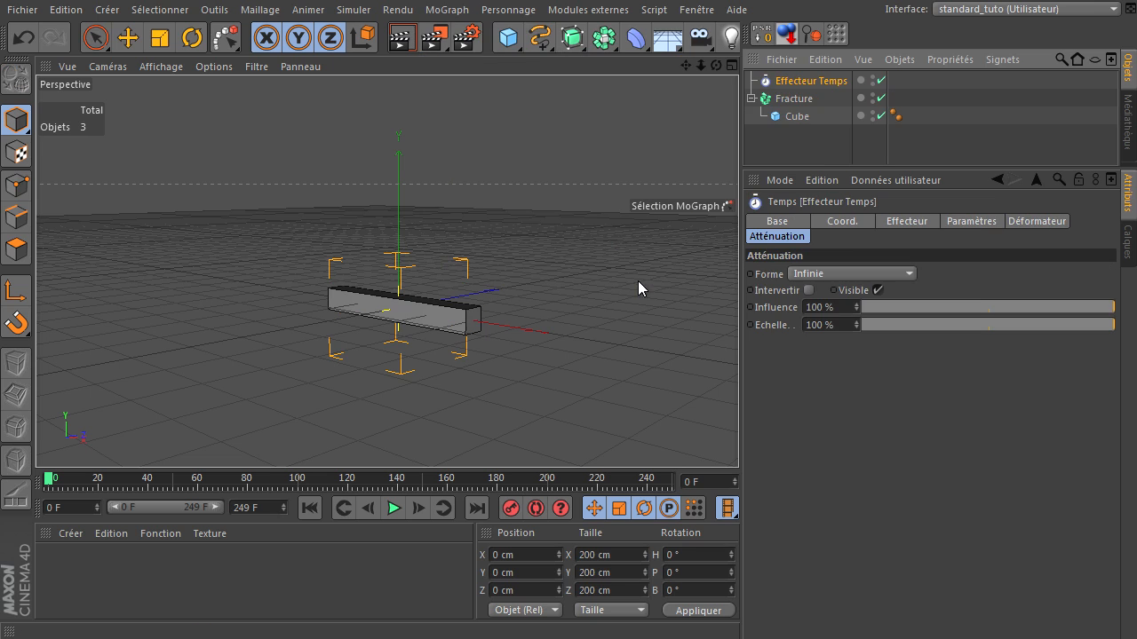
# Set the Effecteur Temps's rotation to 0° for R.H and 360° for R.B and play the animation
pyautogui.click(977, 223)
pyautogui.doubleClick(993, 323)
pyautogui.write('0')
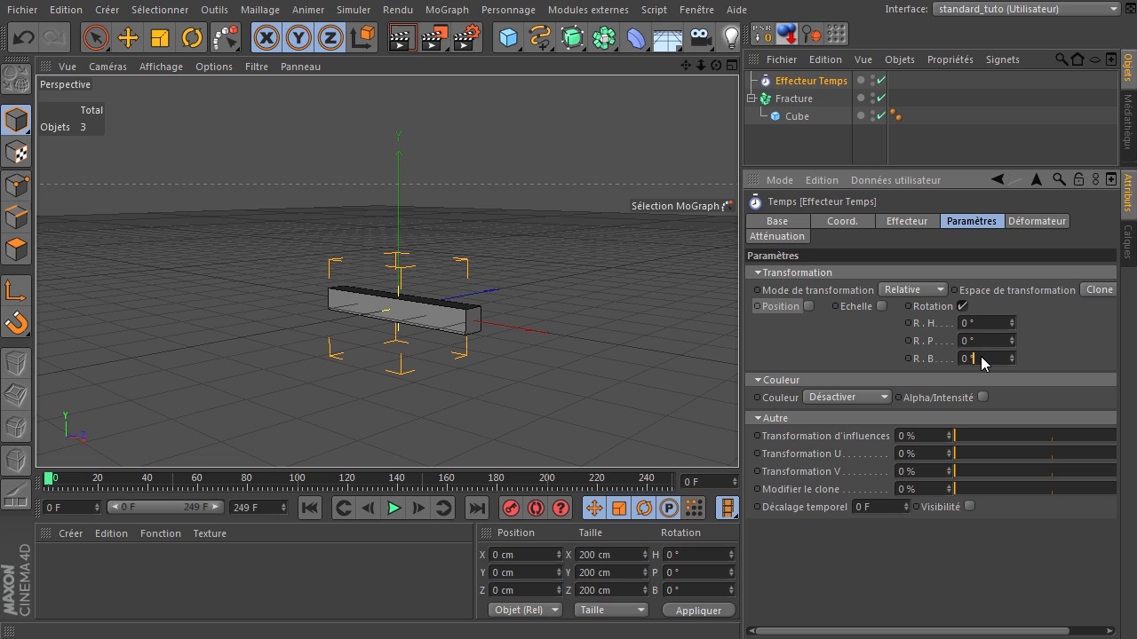
pyautogui.click(983, 361)
pyautogui.write('360')
pyautogui.press('Return')
pyautogui.click(395, 508)
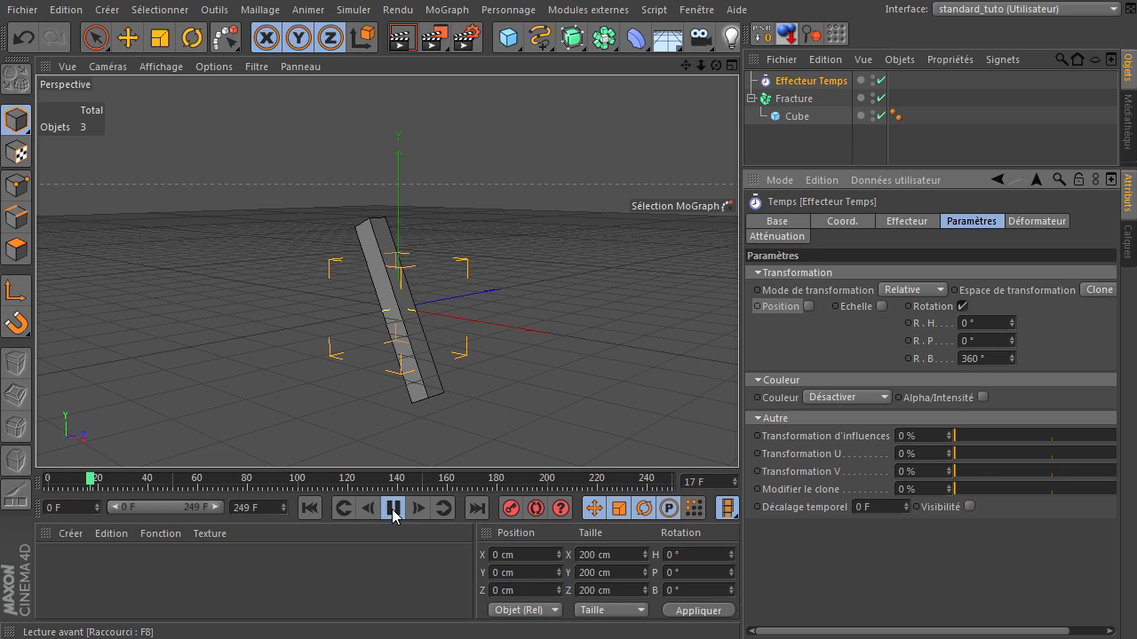
pyautogui.moveTo(716, 66); pyautogui.dragTo(739, 436)
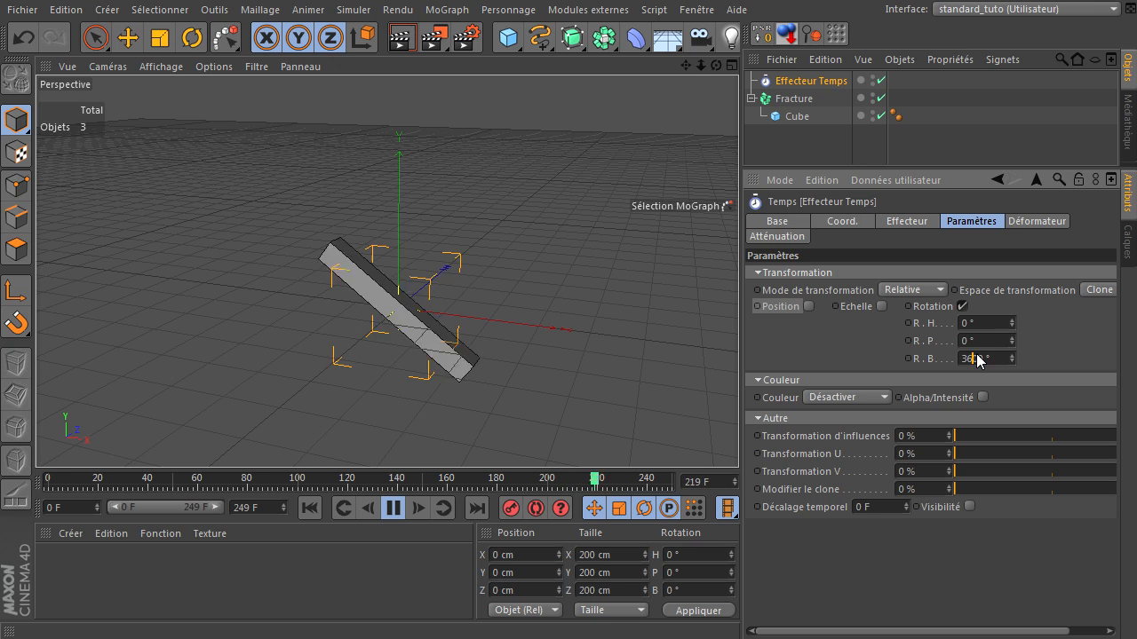
# Set the Effecteur Temps's R.B rotation to 3° while the animation plays
pyautogui.press('Delete')
pyautogui.press('BackSpace')
pyautogui.press('Return')
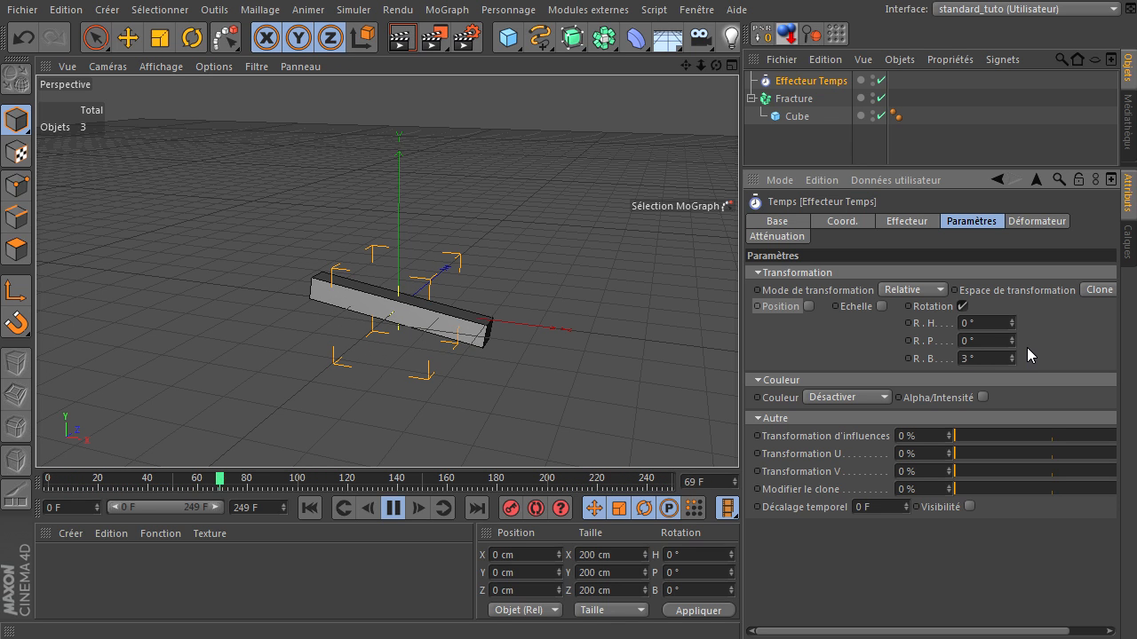
# Set the Effecteur Temps's R.B rotation to 20° and return the animation to the first frame
pyautogui.click(968, 359)
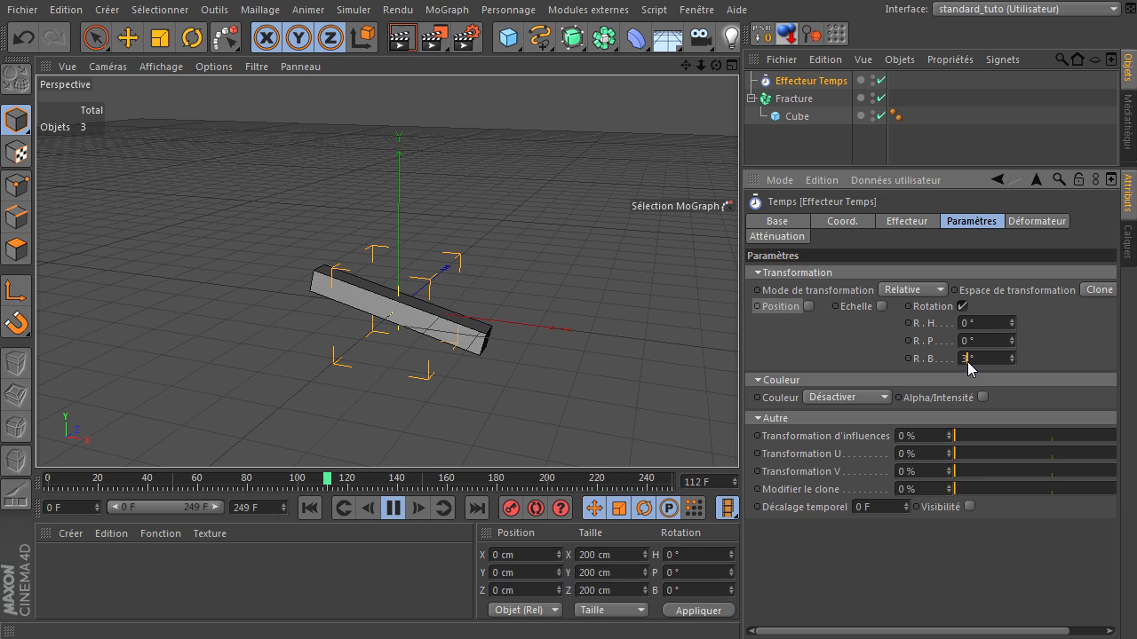
pyautogui.press('BackSpace')
pyautogui.write('20')
pyautogui.press('Return')
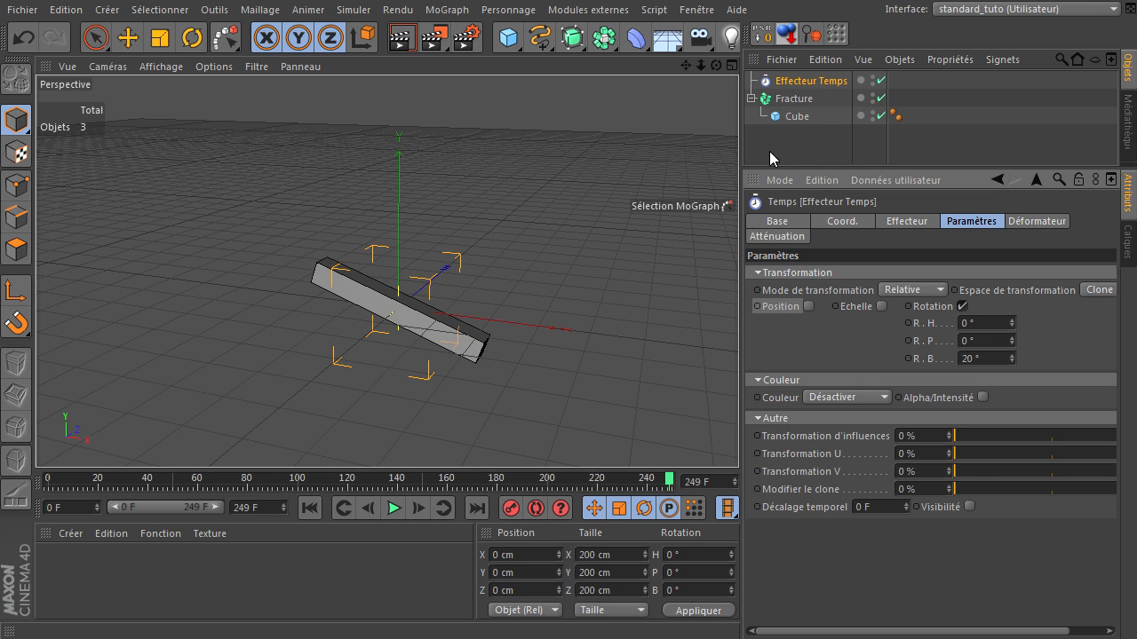
pyautogui.click(311, 508)
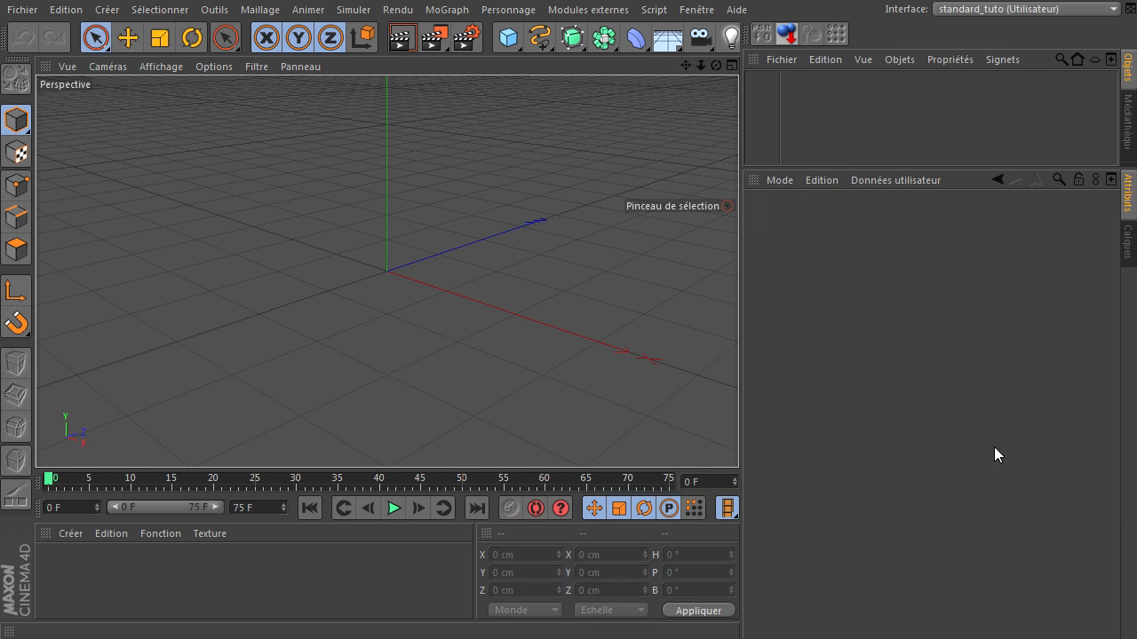
pyautogui.click(459, 12)
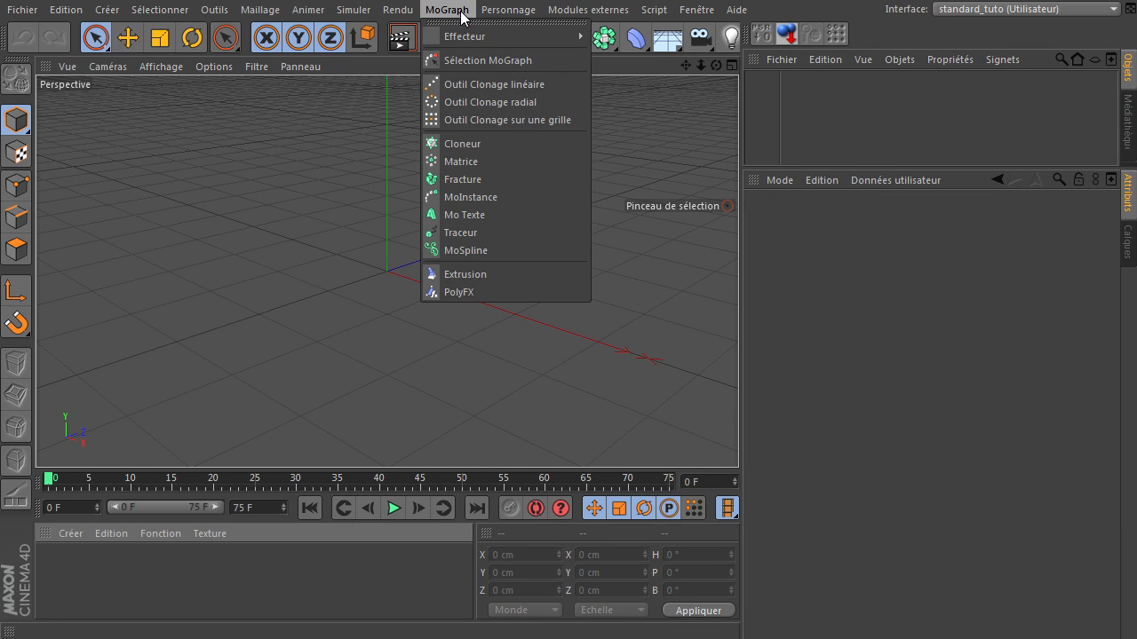
pyautogui.moveTo(473, 43)
pyautogui.click(793, 341)
# Create a cube in the empty scene and set its size to 20 cm in X, Y and Z
pyautogui.moveTo(510, 41); pyautogui.dragTo(662, 57)
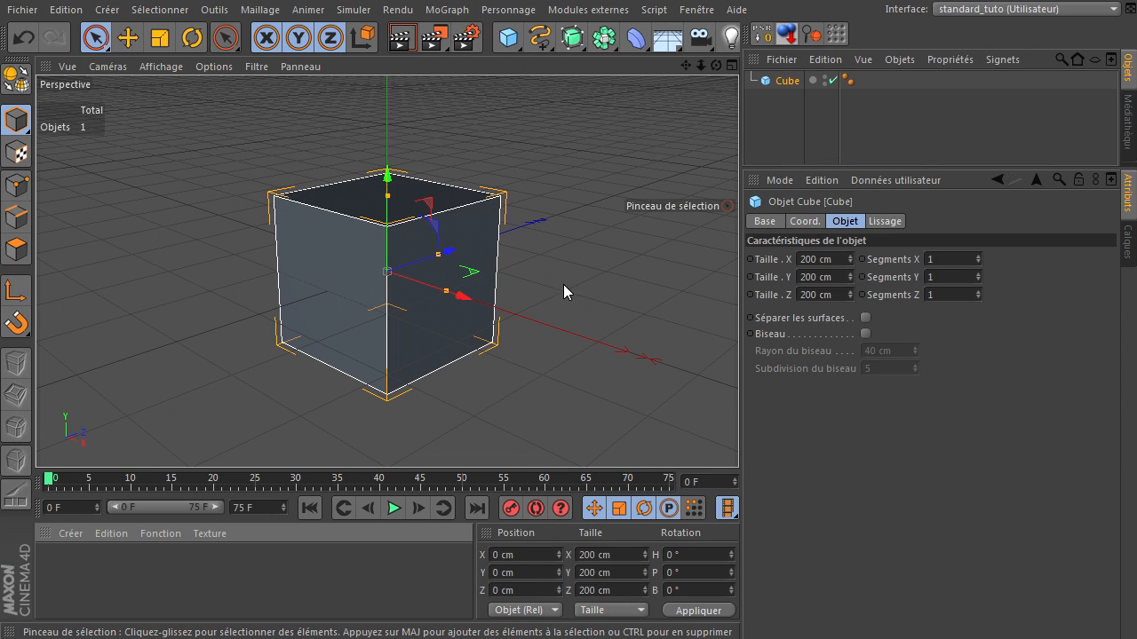
pyautogui.click(833, 258)
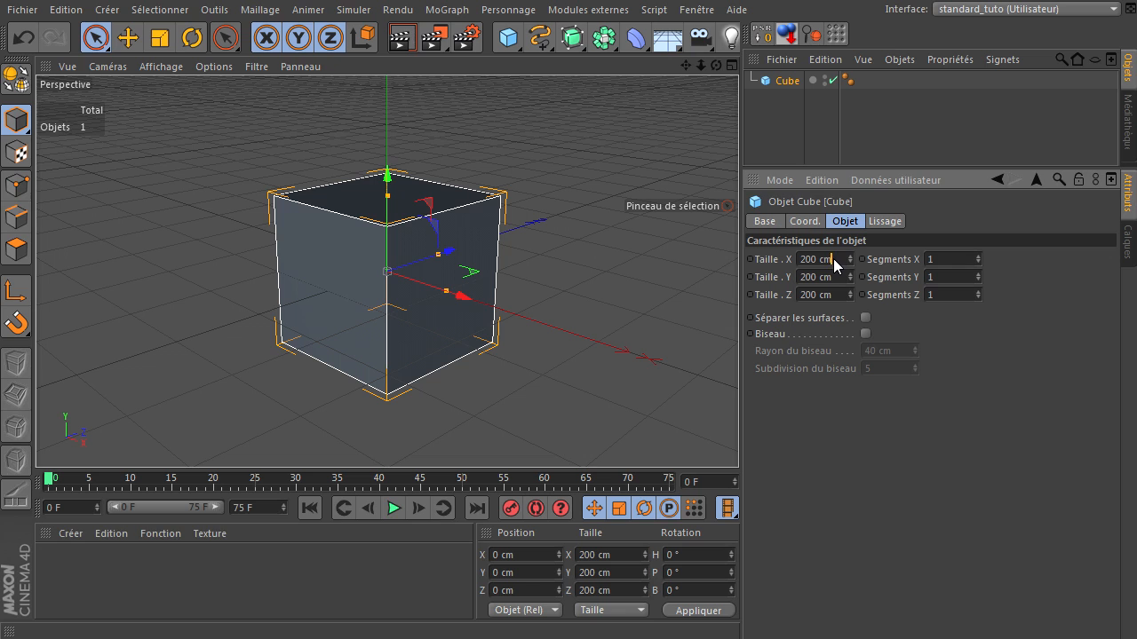
pyautogui.moveTo(840, 257); pyautogui.dragTo(726, 264)
pyautogui.write('20')
pyautogui.click(826, 277)
pyautogui.write('20')
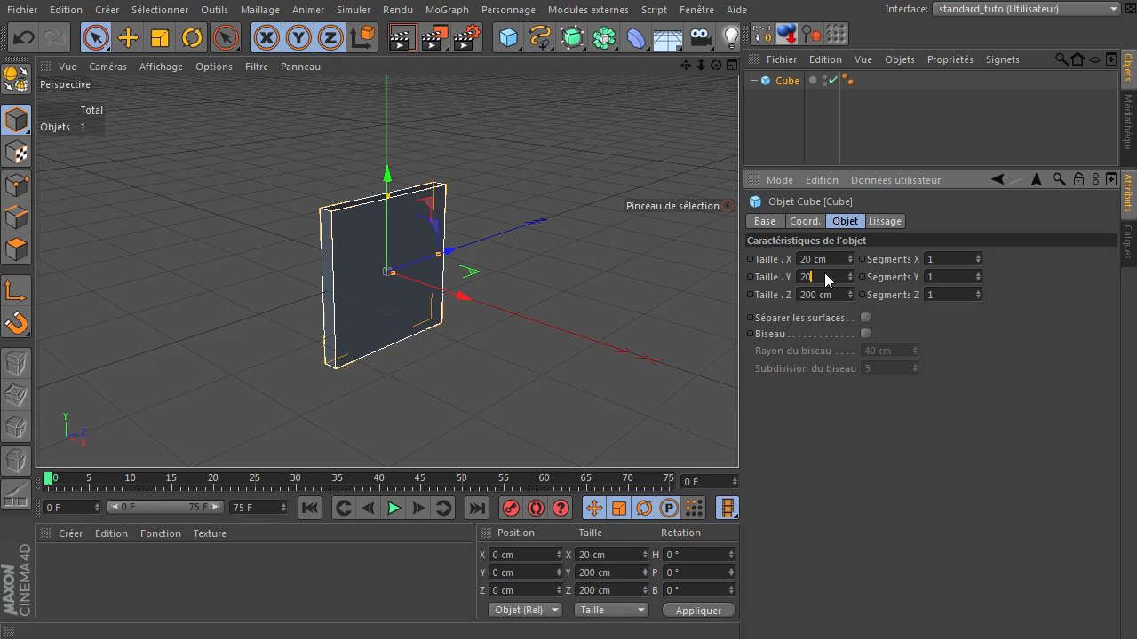
pyautogui.click(827, 294)
pyautogui.write('20')
pyautogui.press('Return')
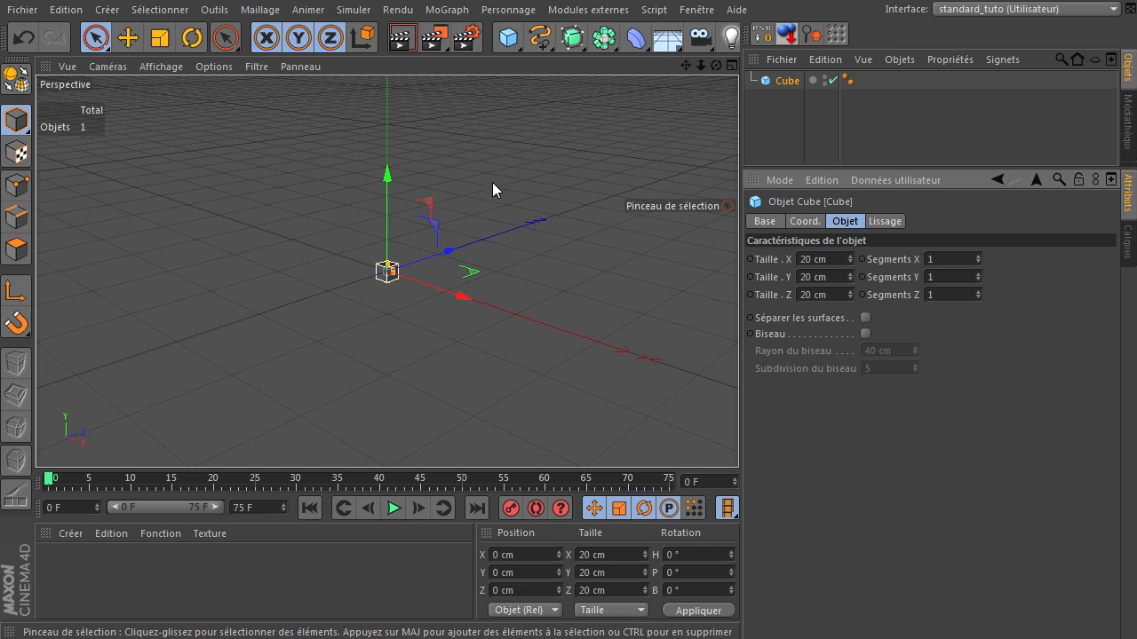
# Add a Cloneur object and place the small cube inside it as its child
pyautogui.click(443, 11)
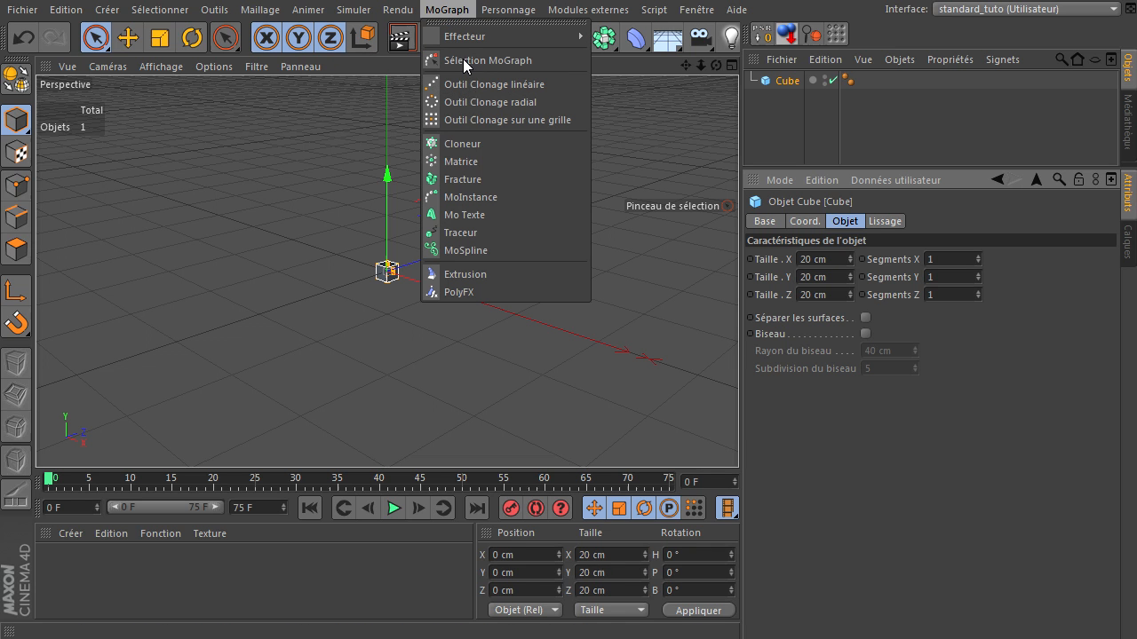
pyautogui.click(493, 144)
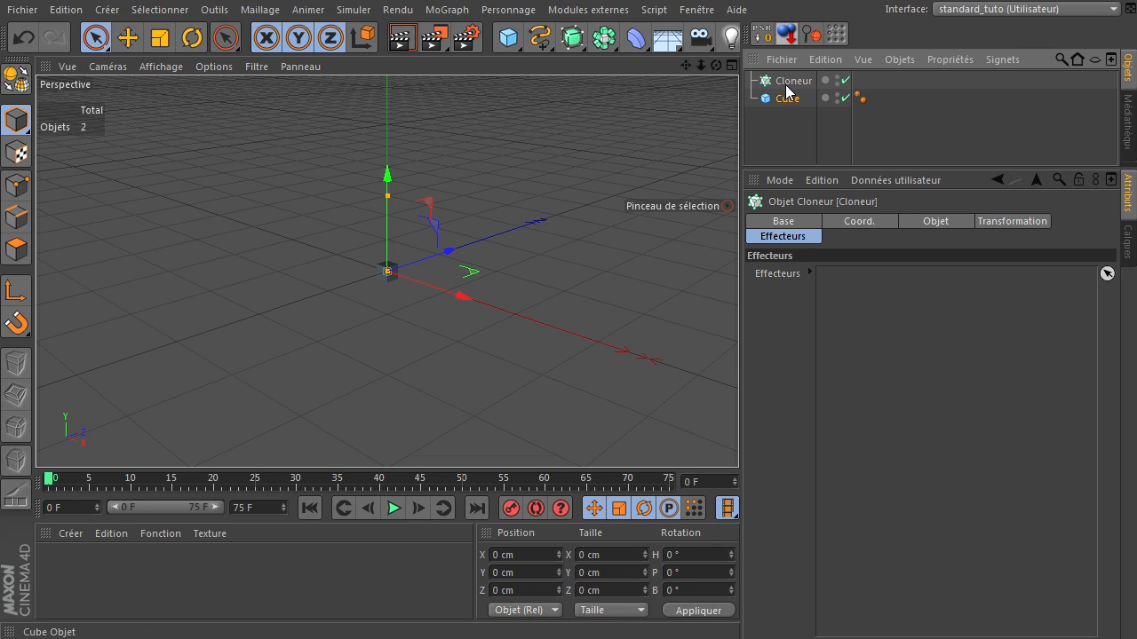
pyautogui.moveTo(786, 98); pyautogui.dragTo(790, 84)
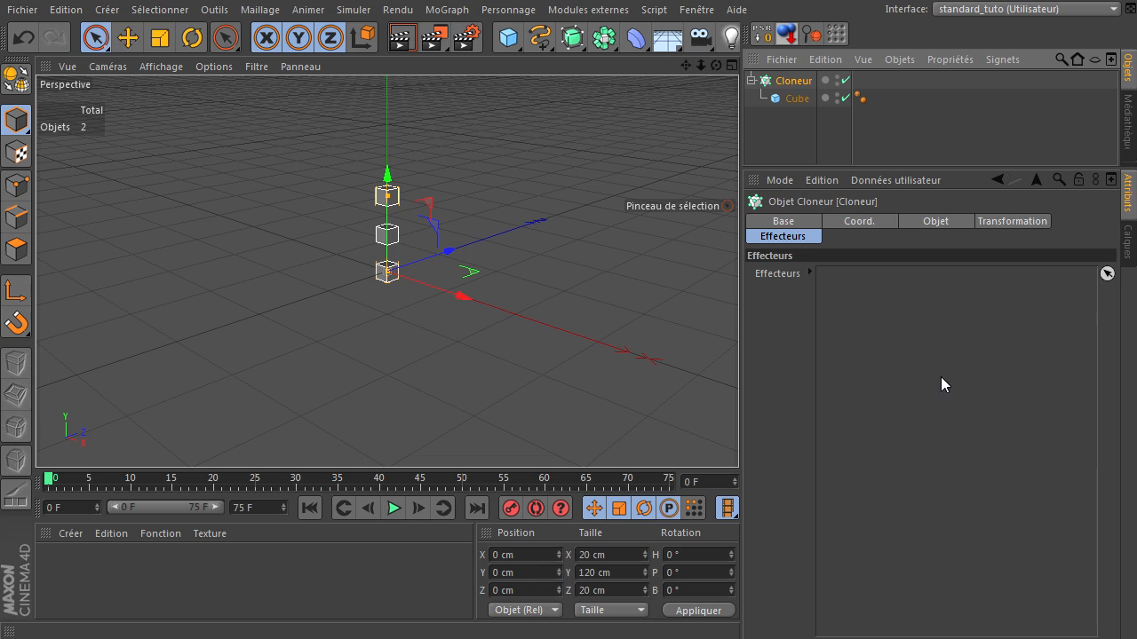
# Set the Cloneur to Répartition sur une grille mode with a quantity of 11 clones on each axis
pyautogui.click(928, 220)
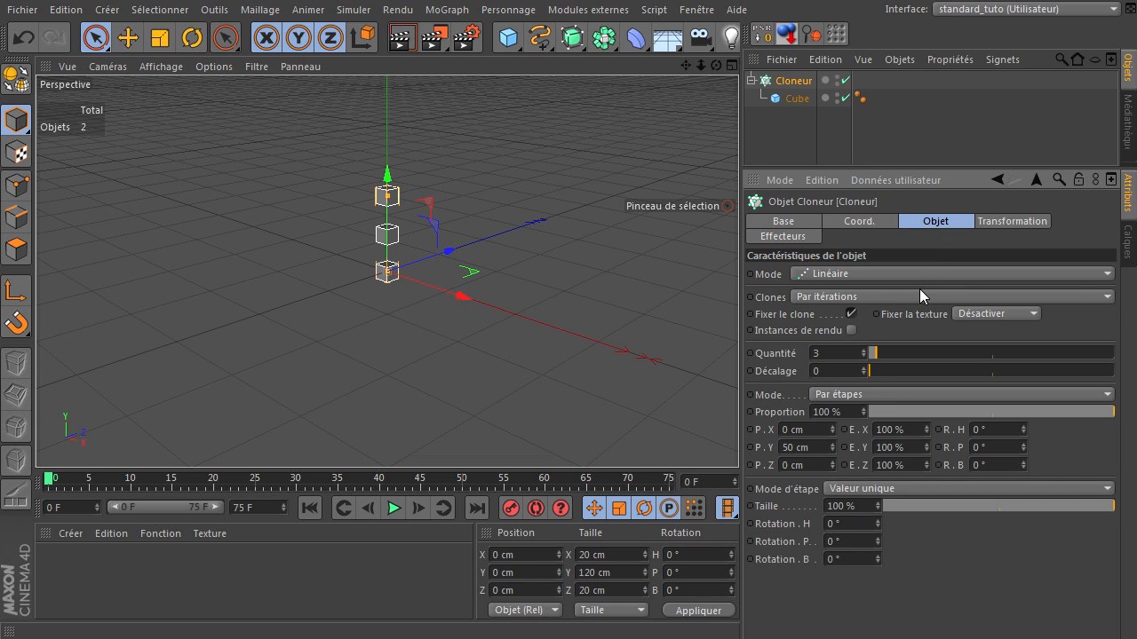
pyautogui.click(917, 273)
pyautogui.click(894, 342)
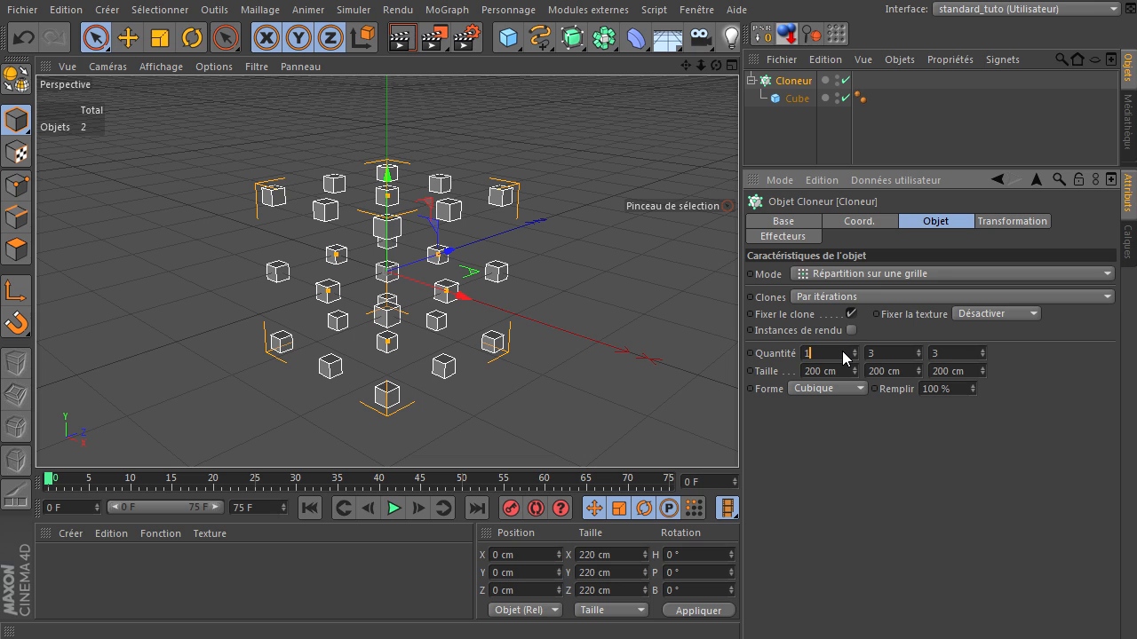
pyautogui.press('Return')
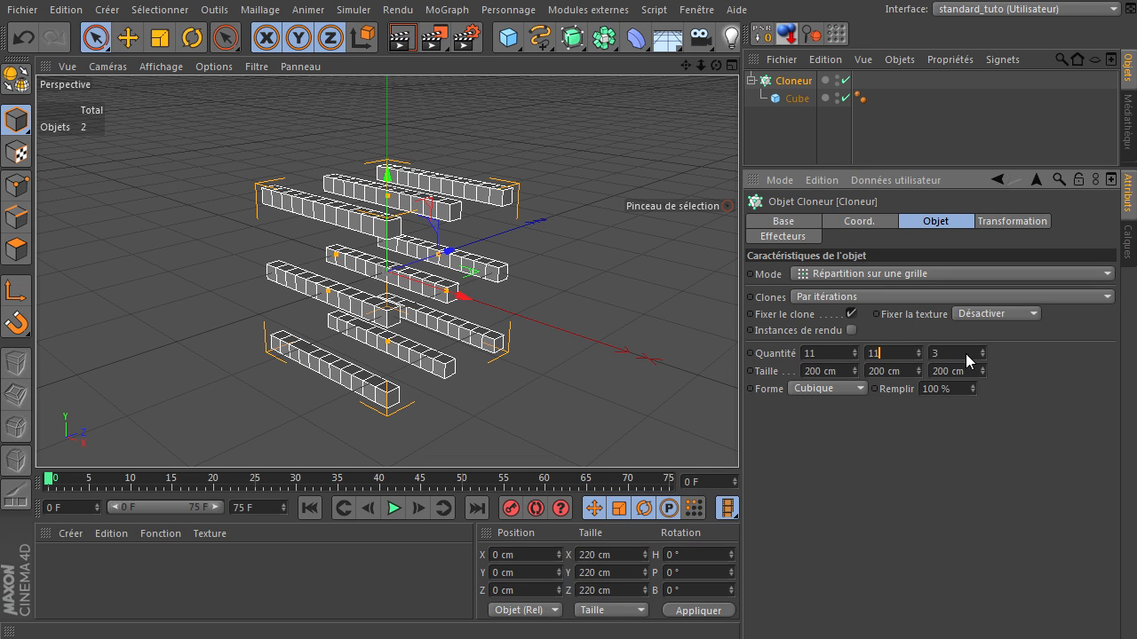
pyautogui.write('11')
pyautogui.press('Return')
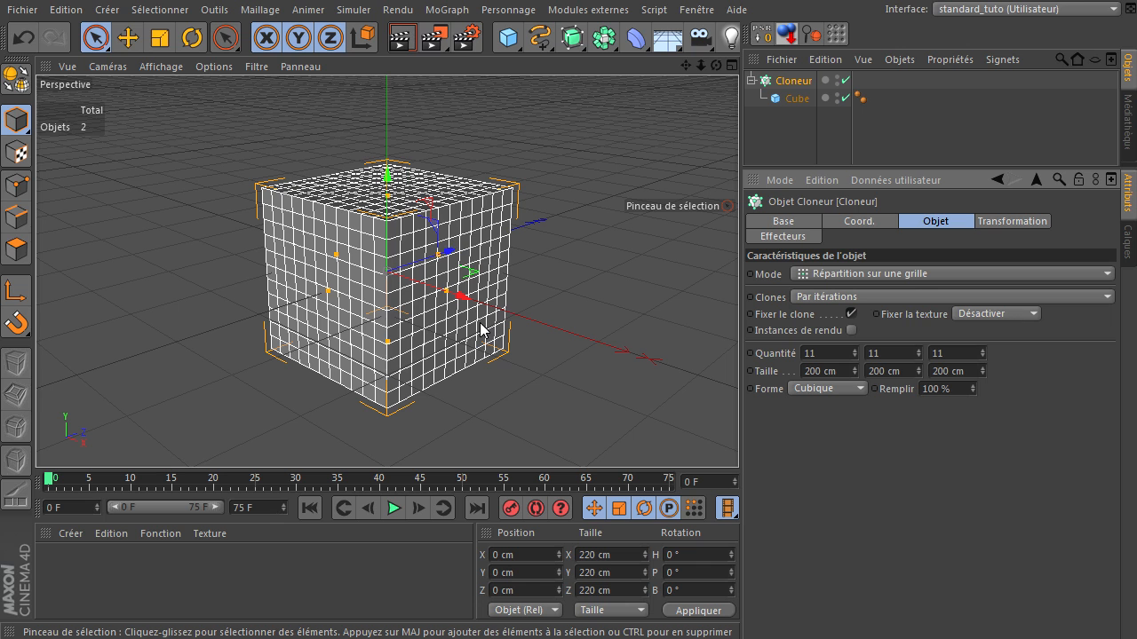
# Deselect the Cloneur and switch the perspective view's display to shading with edge lines
pyautogui.click(645, 191)
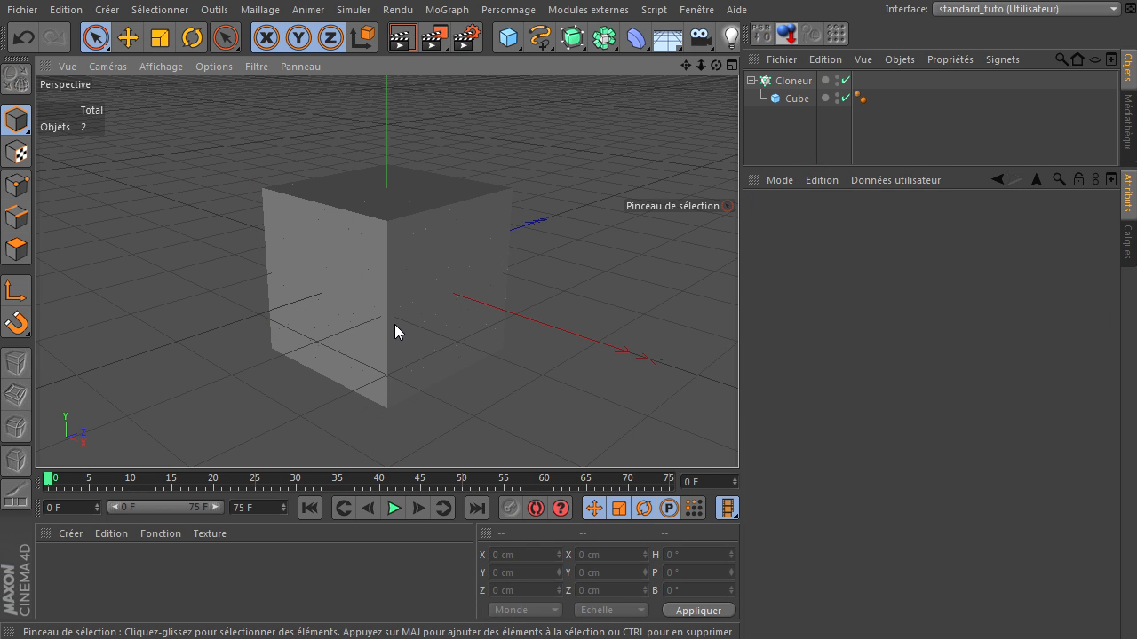
pyautogui.click(176, 67)
pyautogui.click(189, 114)
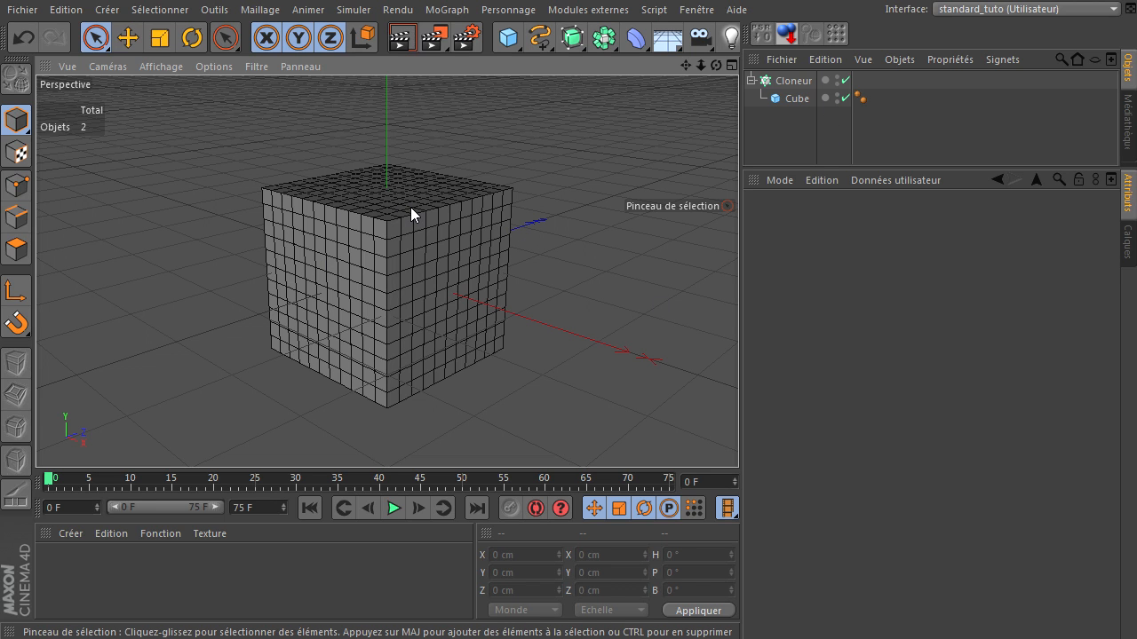
# Add a Volume effector to the Cloneur and inspect the Cloneur's effectors list and the Volume effector's settings
pyautogui.click(804, 82)
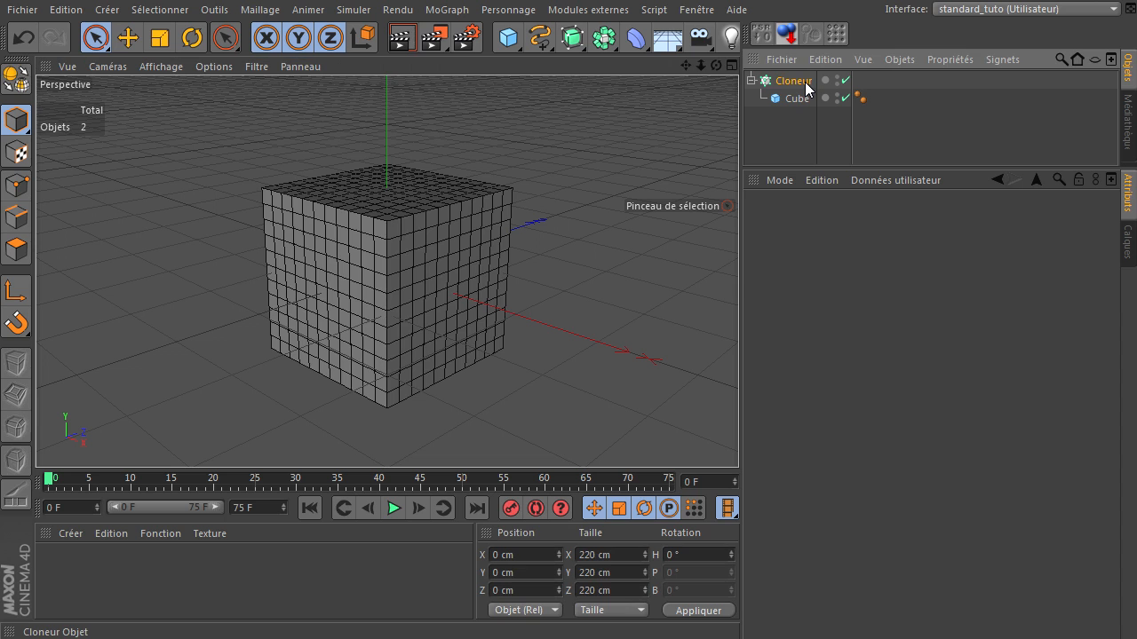
pyautogui.click(446, 9)
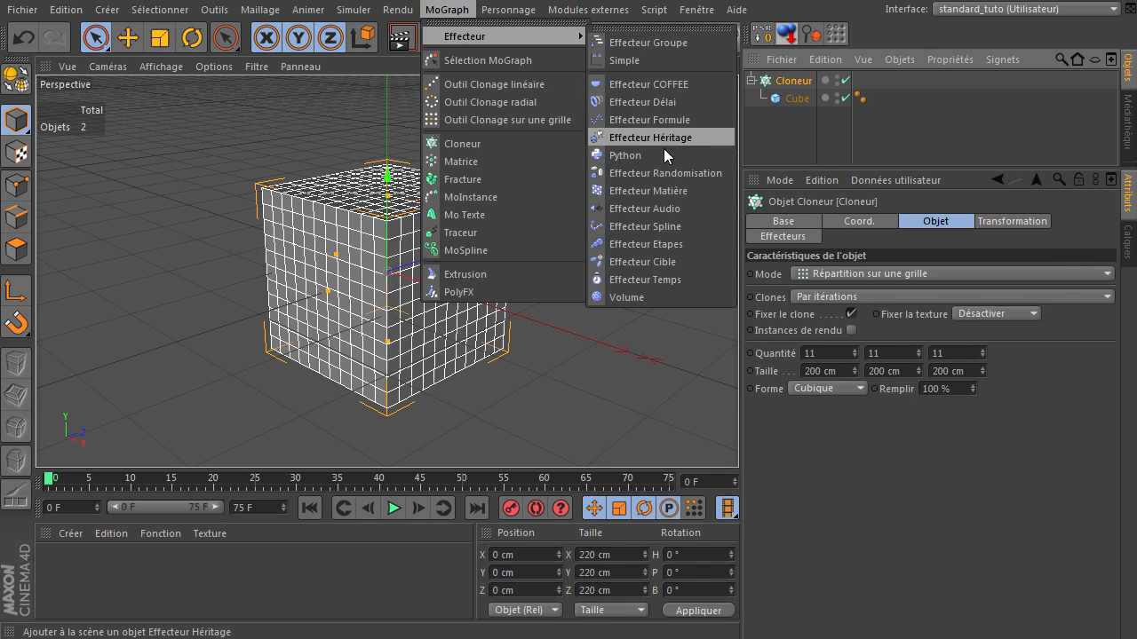
pyautogui.click(650, 298)
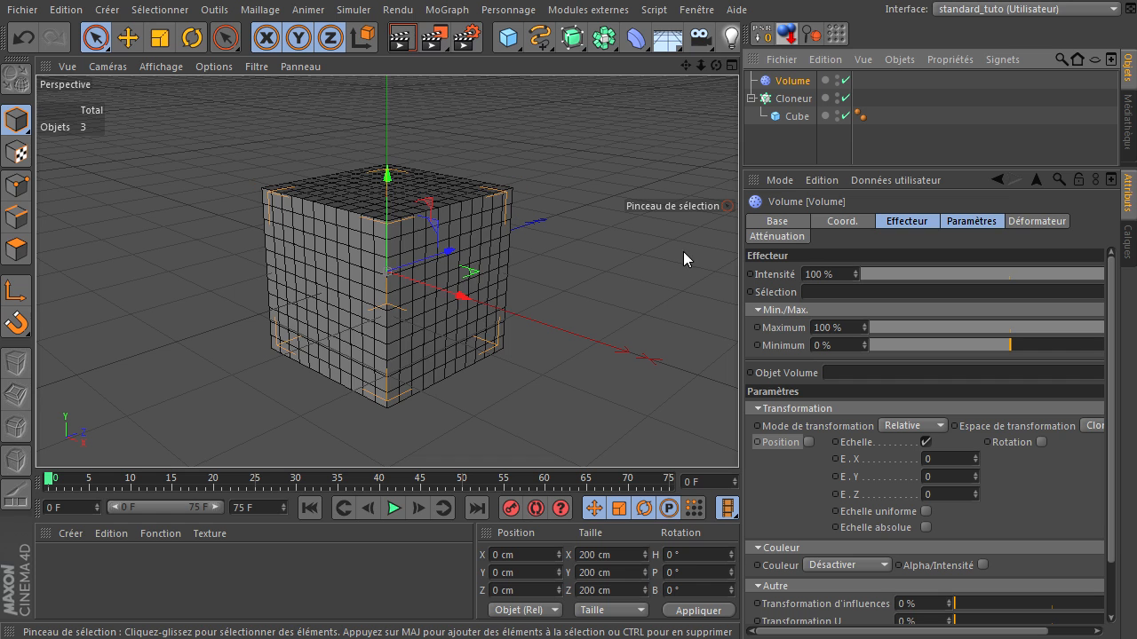
pyautogui.click(786, 98)
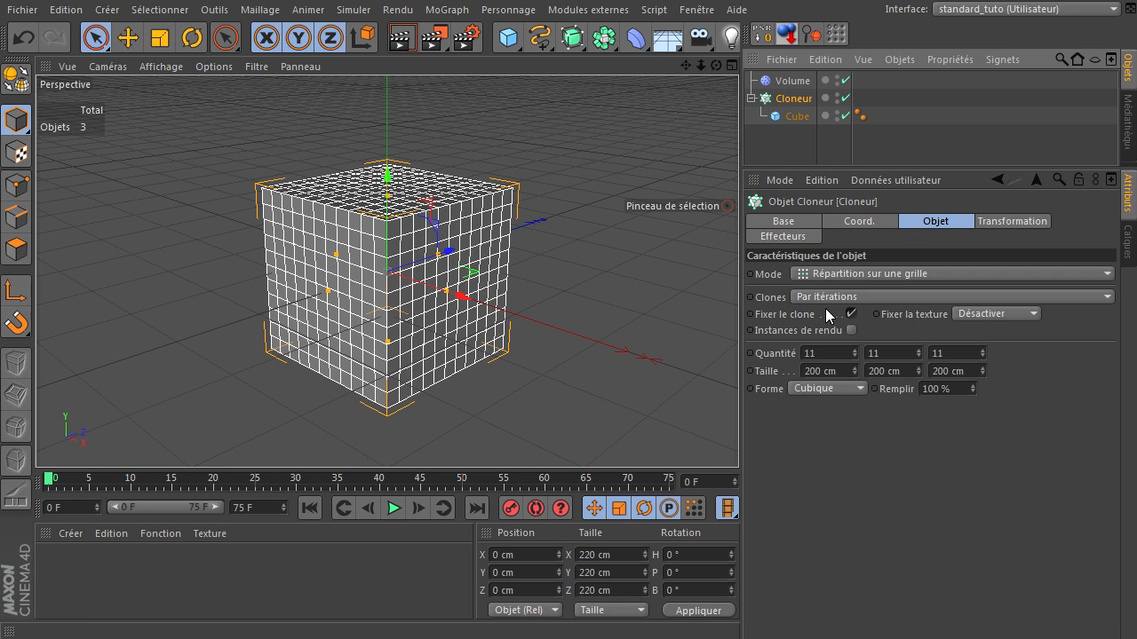
pyautogui.click(793, 237)
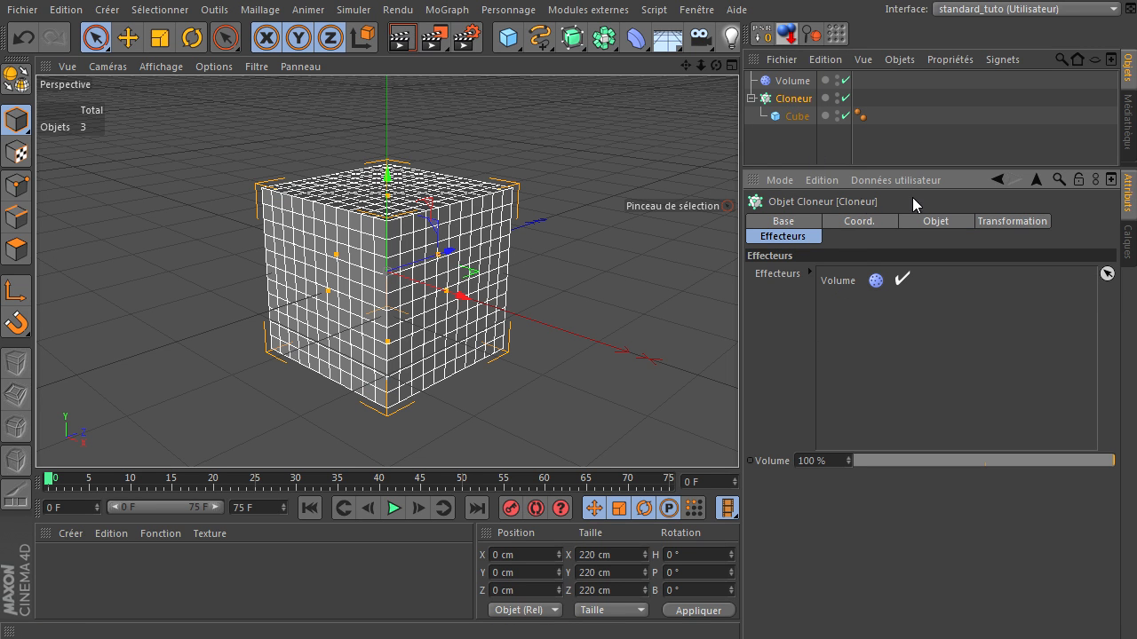
pyautogui.click(790, 81)
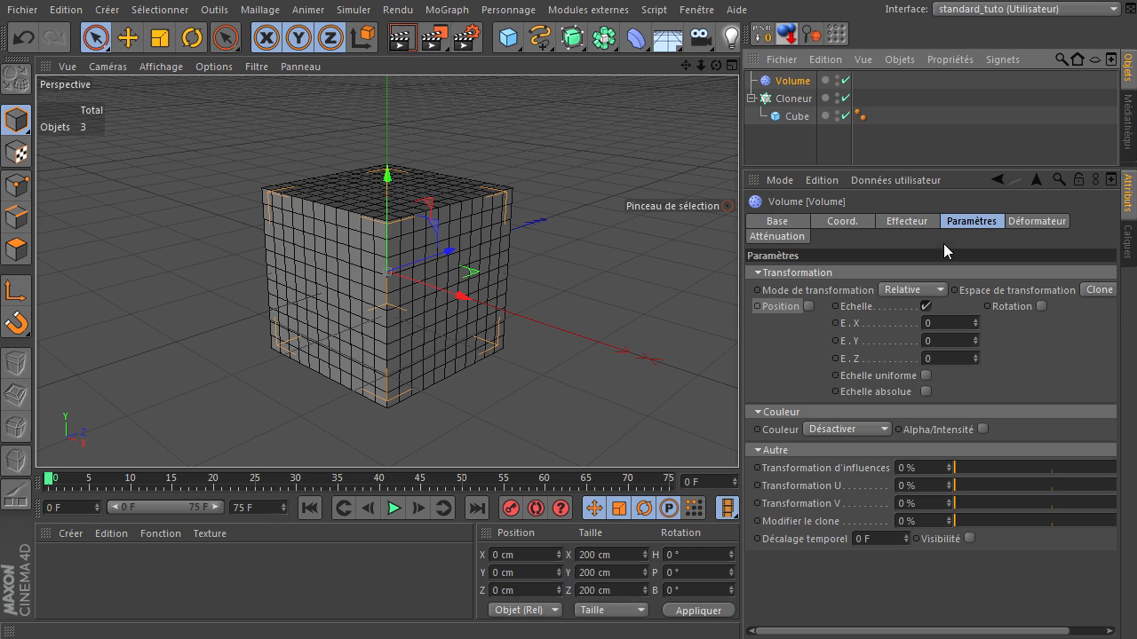
pyautogui.click(907, 222)
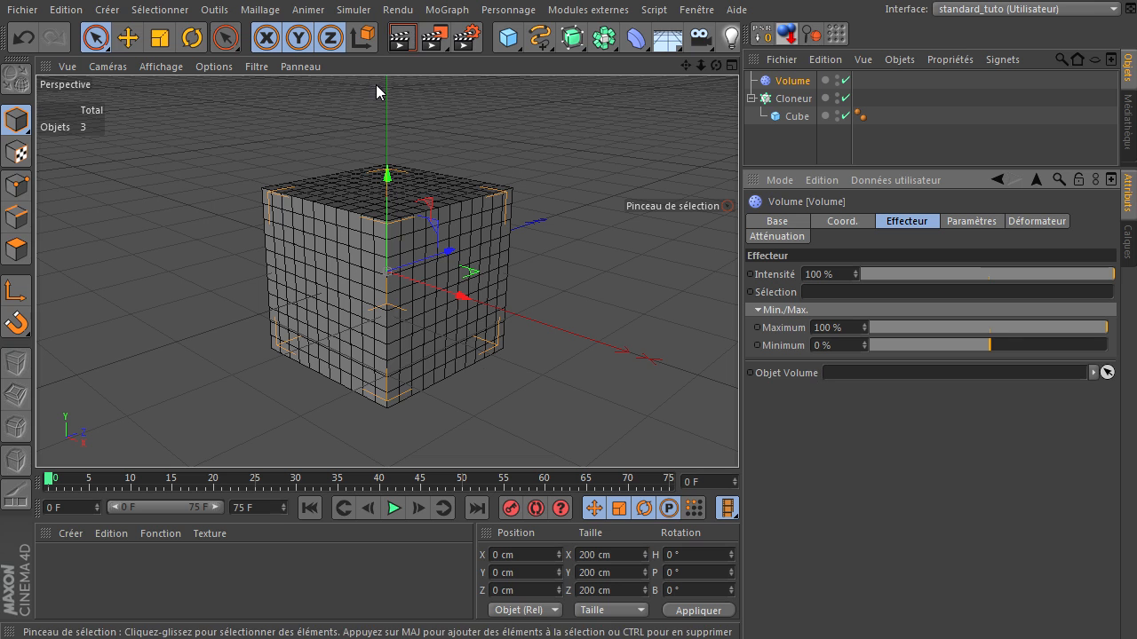
# Add a Sphère primitive to the scene and enable Instances de rendu on the Cloneur
pyautogui.click(519, 46)
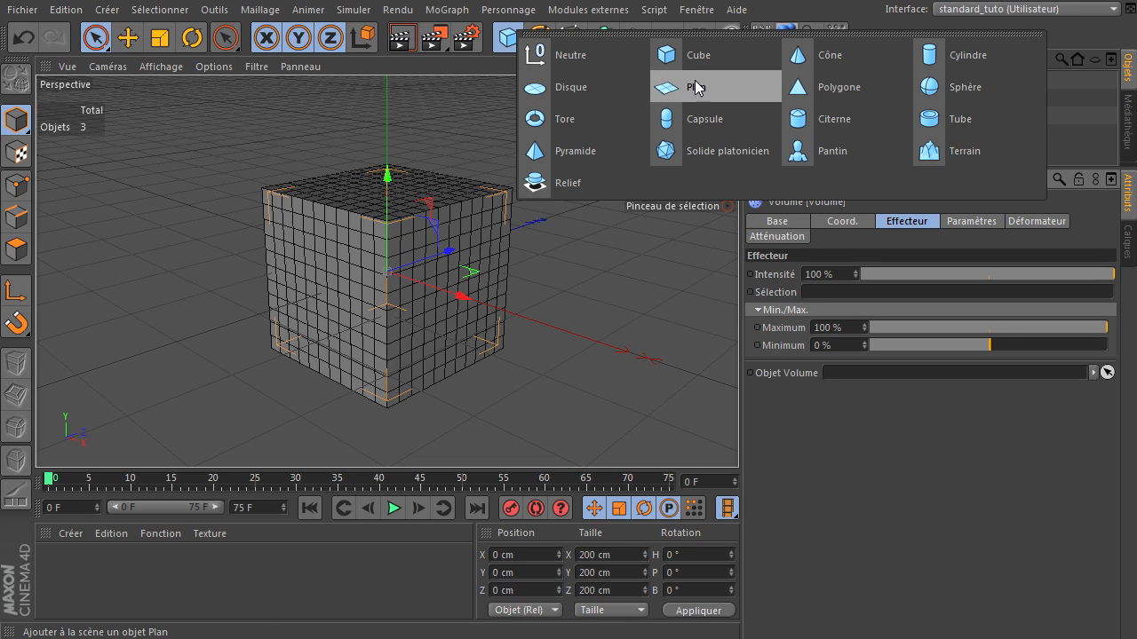
pyautogui.click(956, 87)
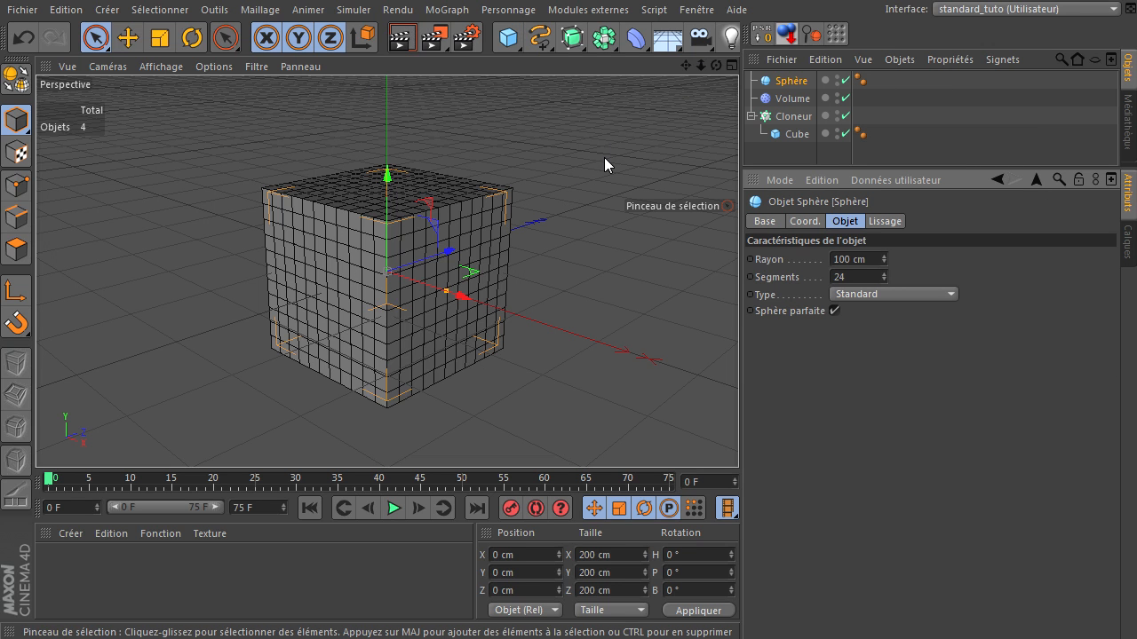
pyautogui.click(771, 116)
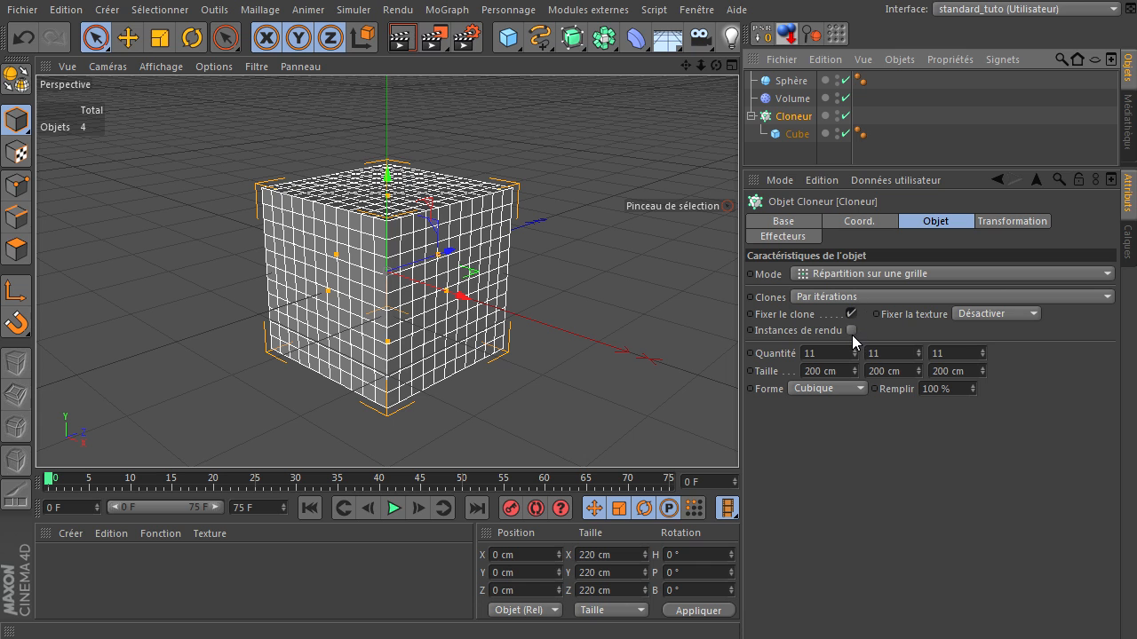
pyautogui.click(849, 332)
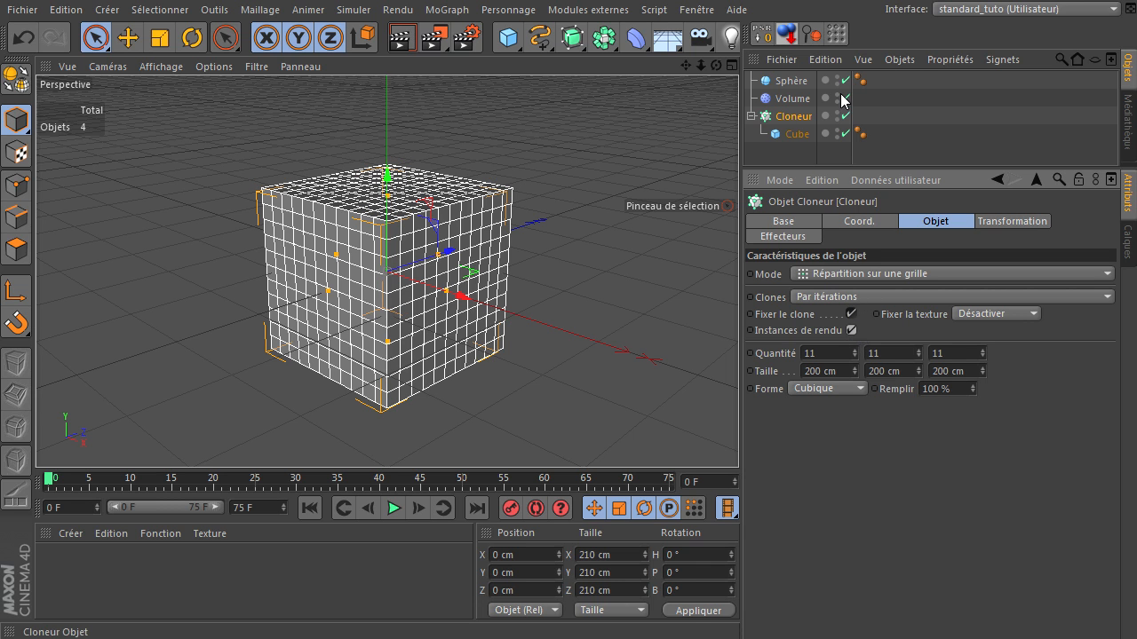
# Move the Sphère to about Y 82 cm and Z -77 cm, then hide it in both the view and the render
pyautogui.click(791, 81)
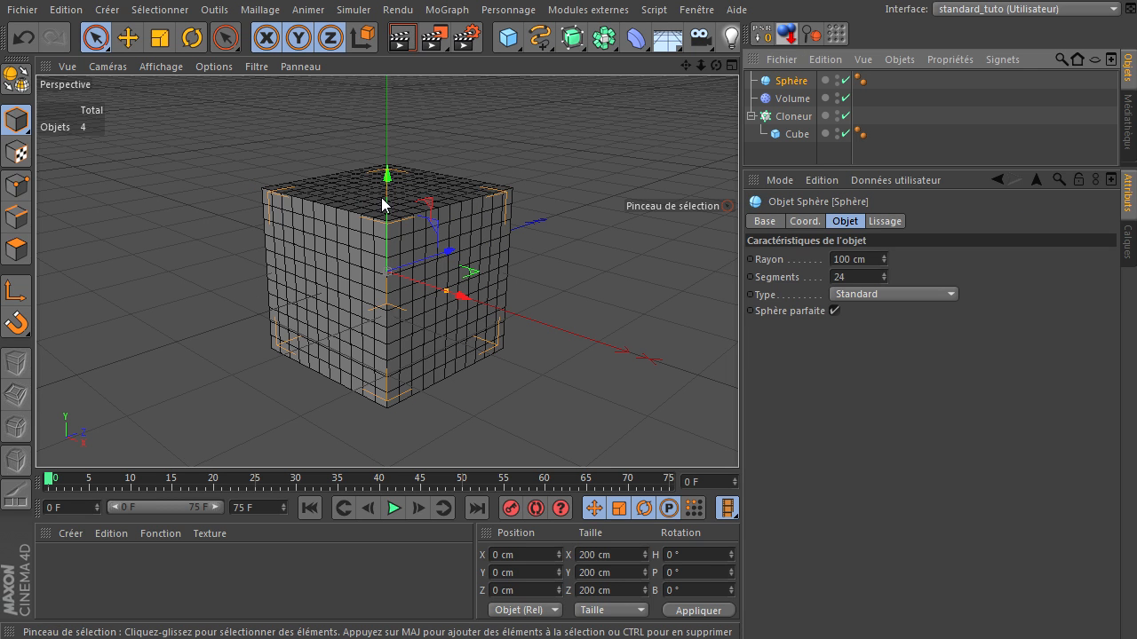
pyautogui.moveTo(388, 181); pyautogui.dragTo(392, 106)
pyautogui.moveTo(447, 193); pyautogui.dragTo(405, 205)
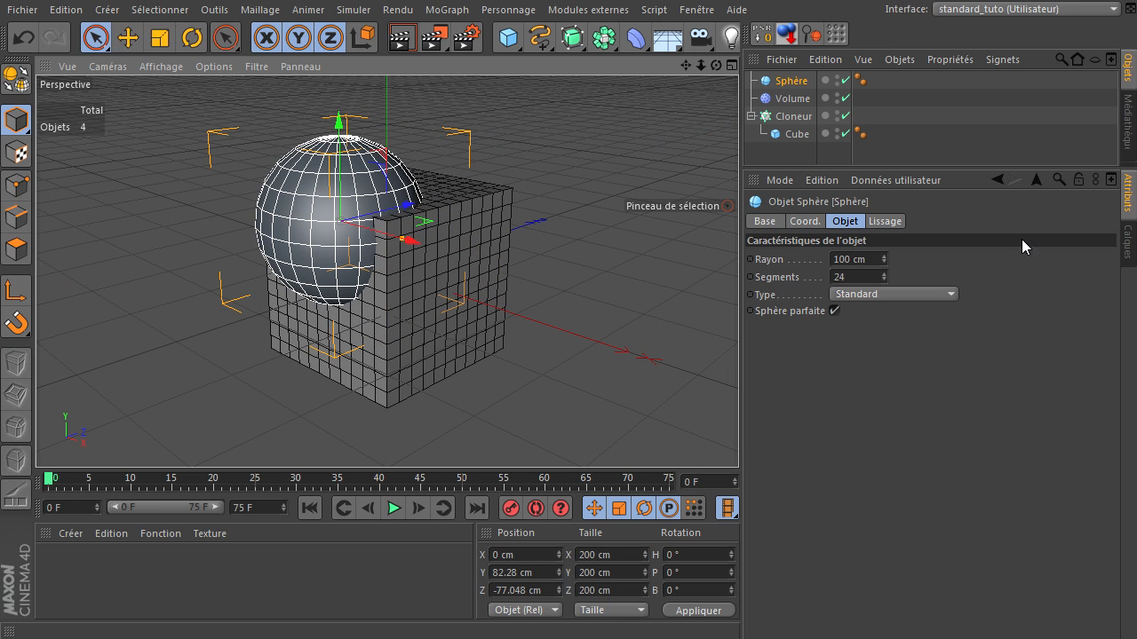
pyautogui.click(836, 78)
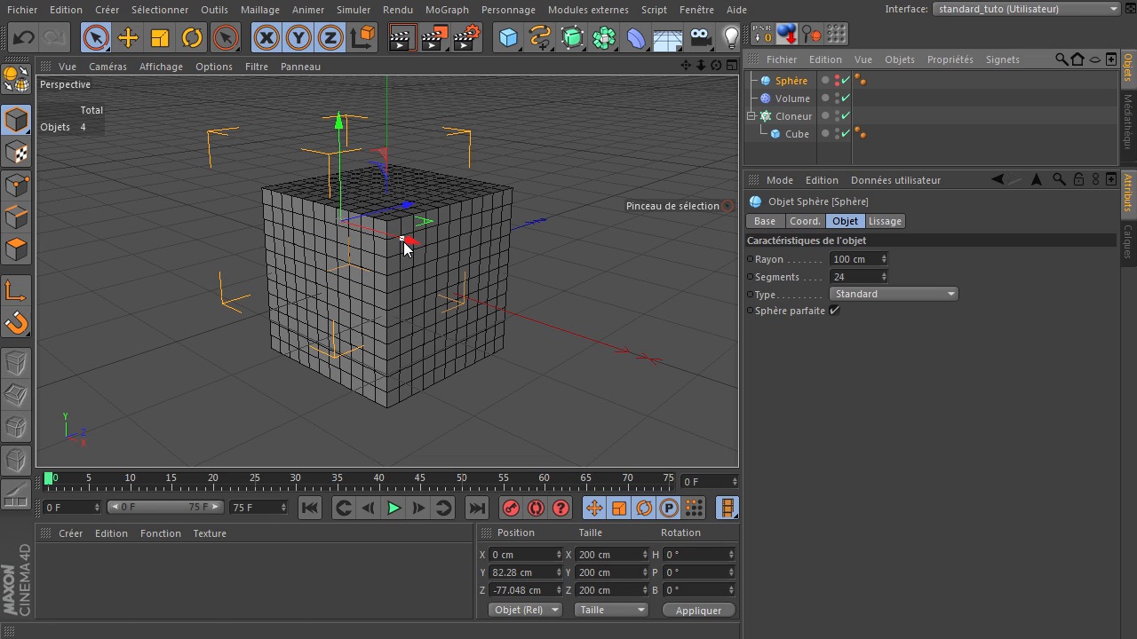
# Link the Sphère as the Volume effector's Objet Volume, and make the effector act on Position instead of Echelle
pyautogui.click(788, 100)
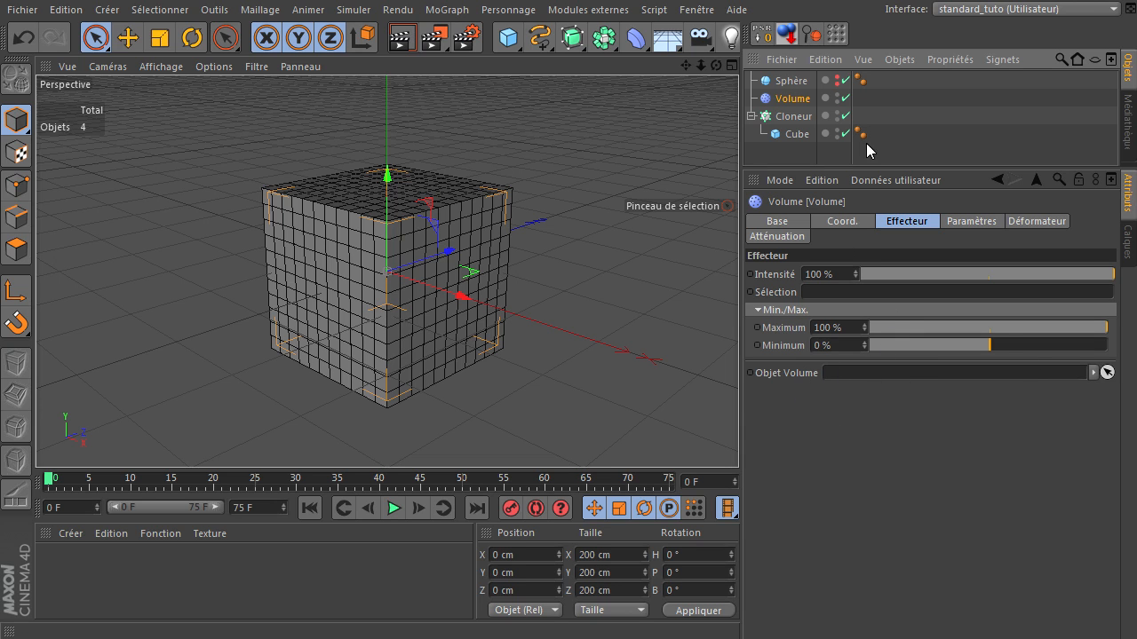
pyautogui.moveTo(897, 340); pyautogui.dragTo(891, 375)
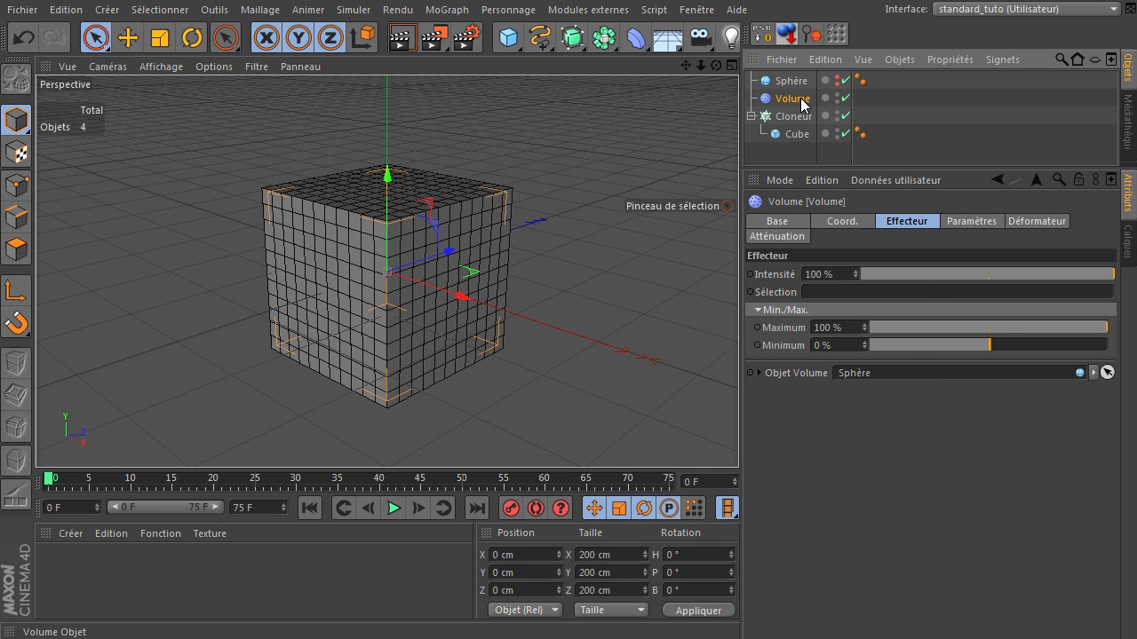
pyautogui.click(973, 221)
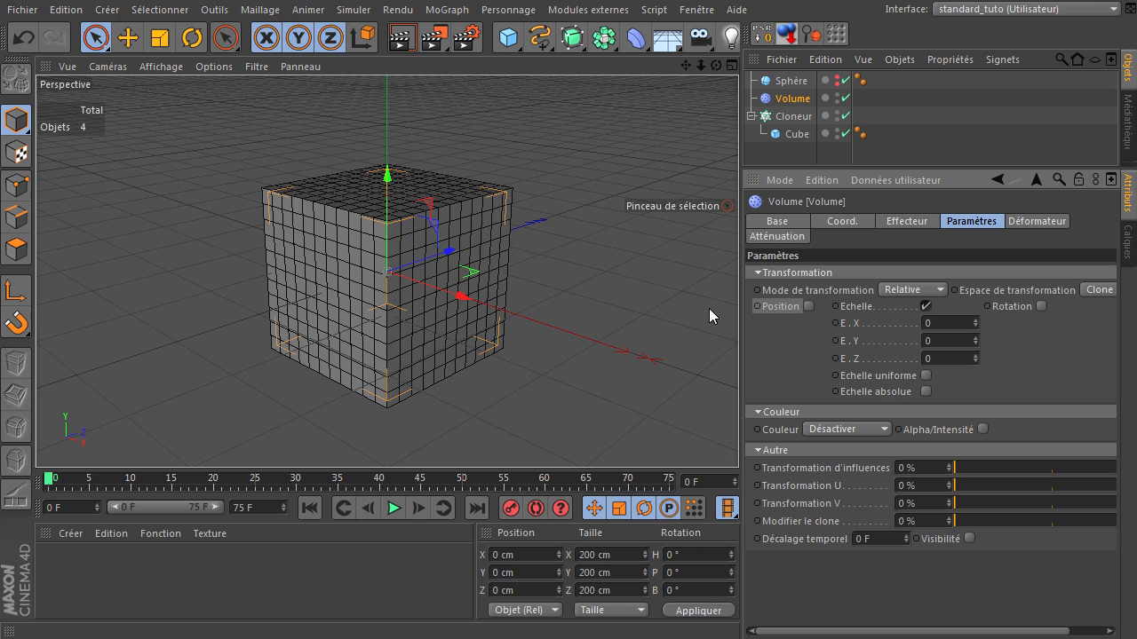
pyautogui.click(926, 307)
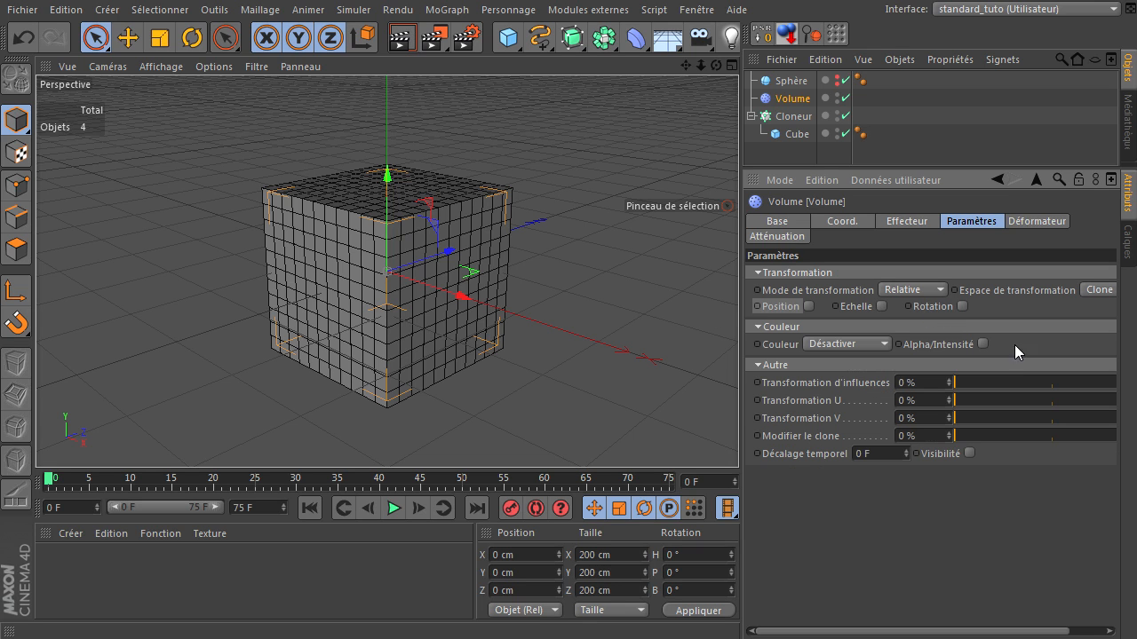
pyautogui.click(807, 306)
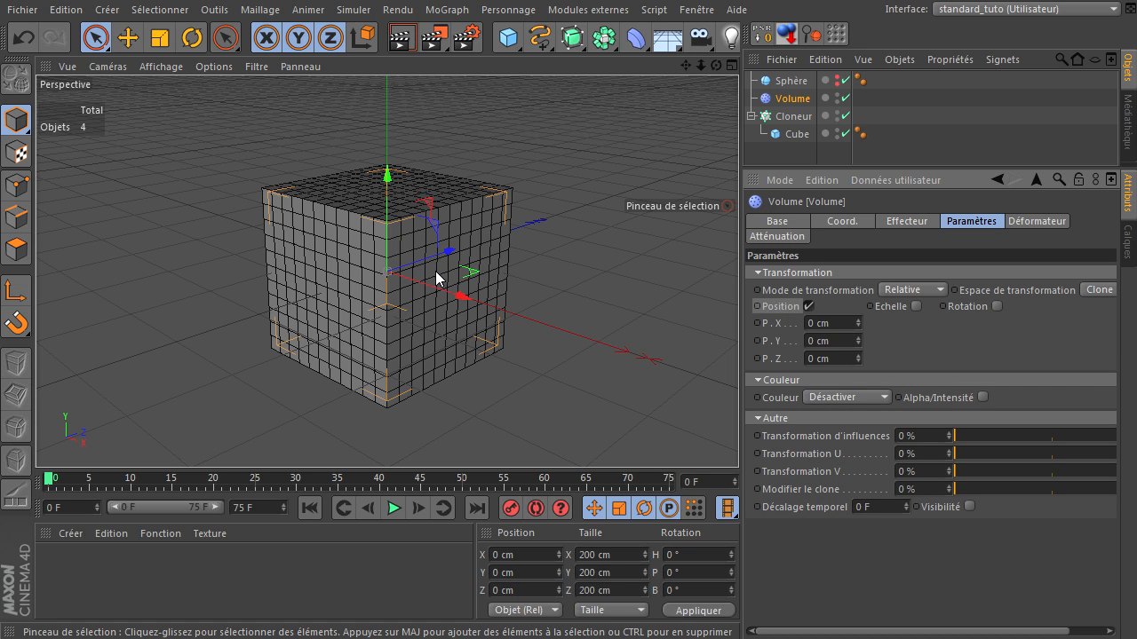
# Set the Volume effector's P.Z offset to 500 cm
pyautogui.scroll(-5, 497, 266)
pyautogui.moveTo(689, 68); pyautogui.dragTo(853, 283)
pyautogui.press('s')
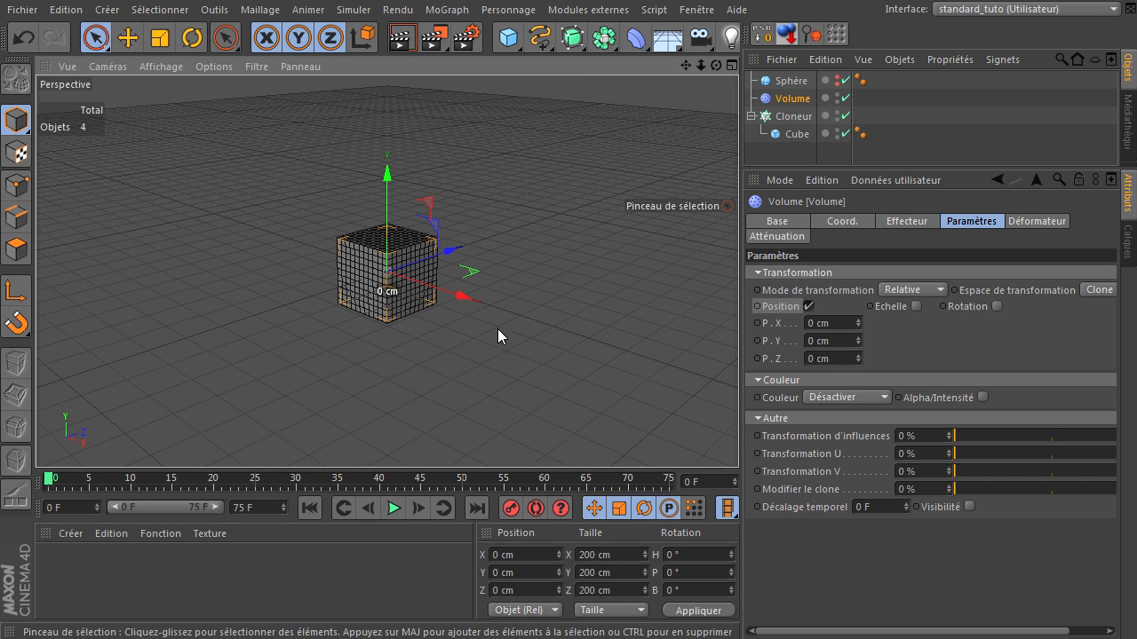
pyautogui.click(830, 358)
pyautogui.write('500')
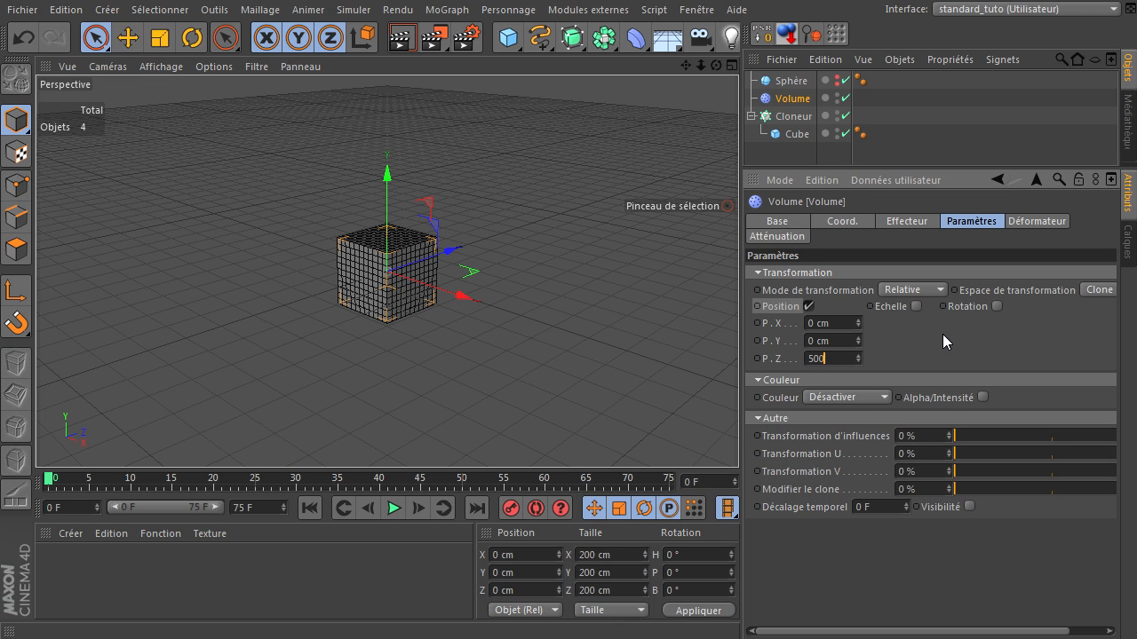
pyautogui.press('Return')
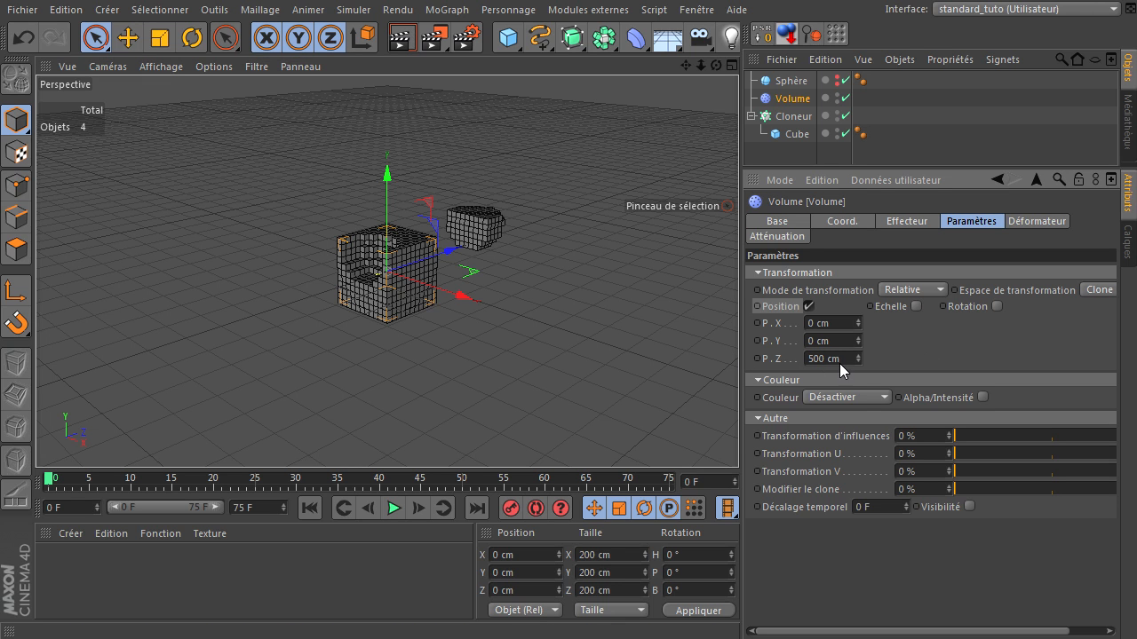
pyautogui.scroll(3, 301, 199)
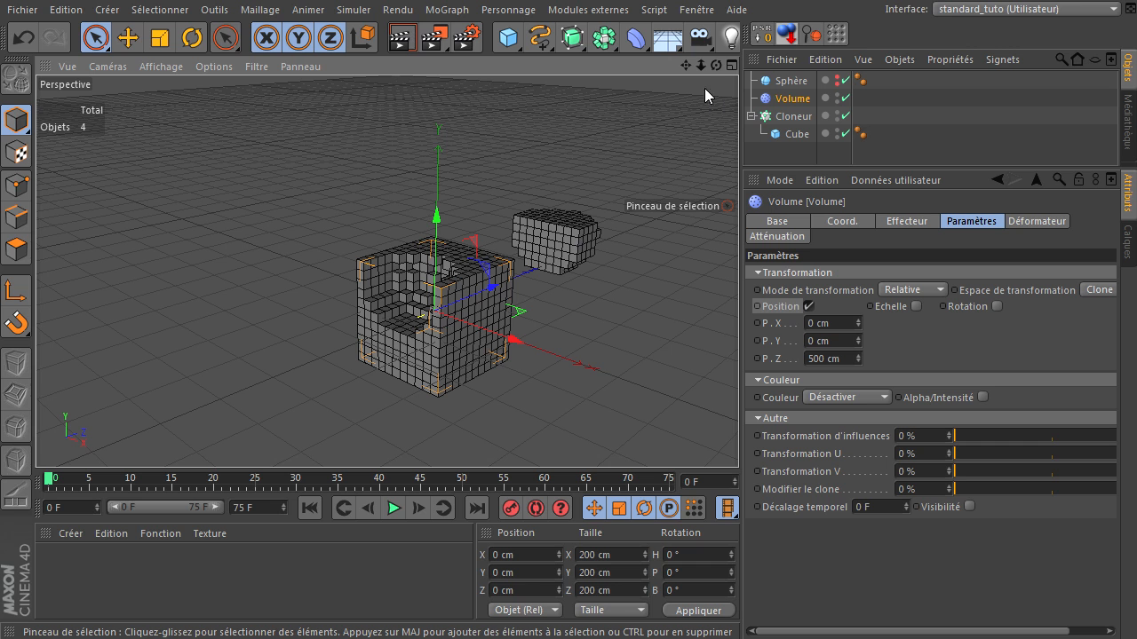
pyautogui.moveTo(685, 70); pyautogui.dragTo(629, 62)
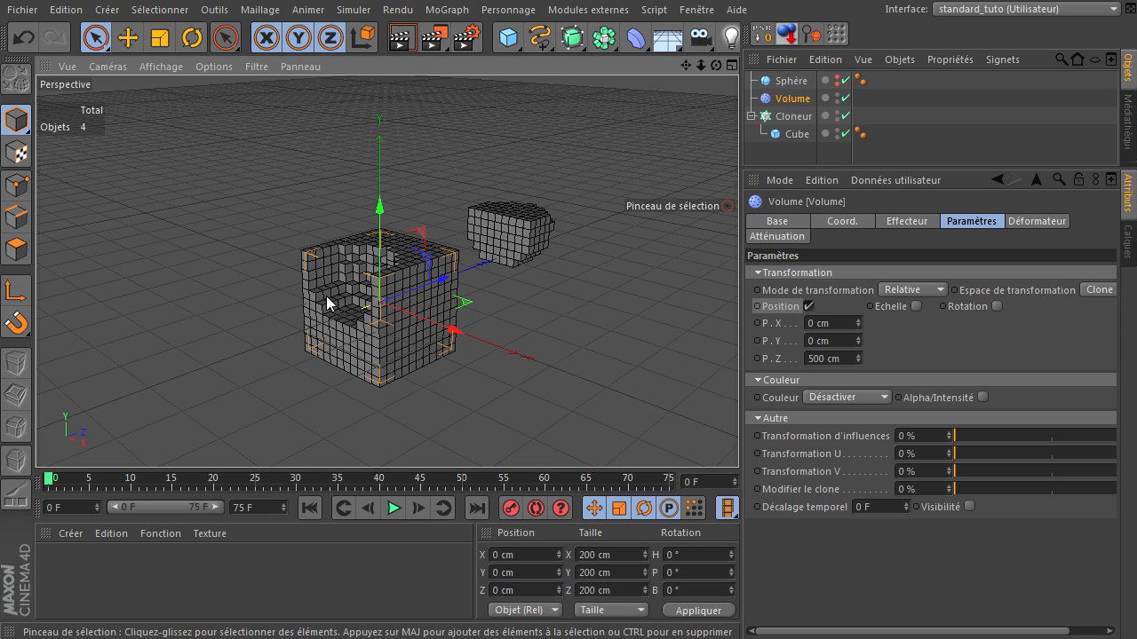
# Recentre the Sphère at the origin by setting its Y and Z positions to 0 cm
pyautogui.click(796, 82)
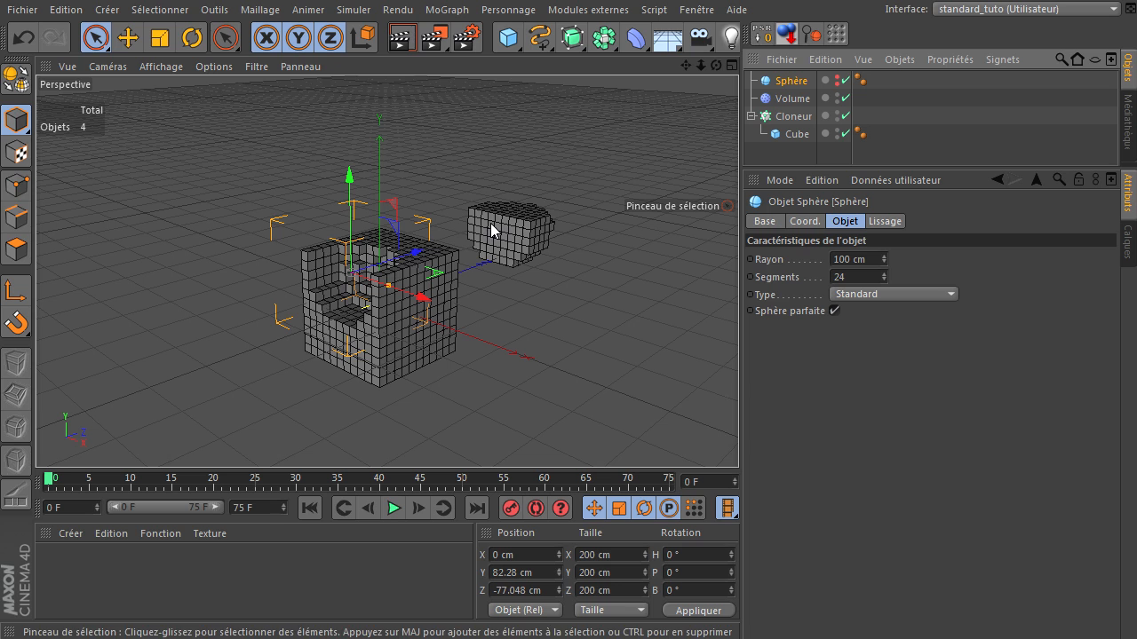
pyautogui.click(802, 95)
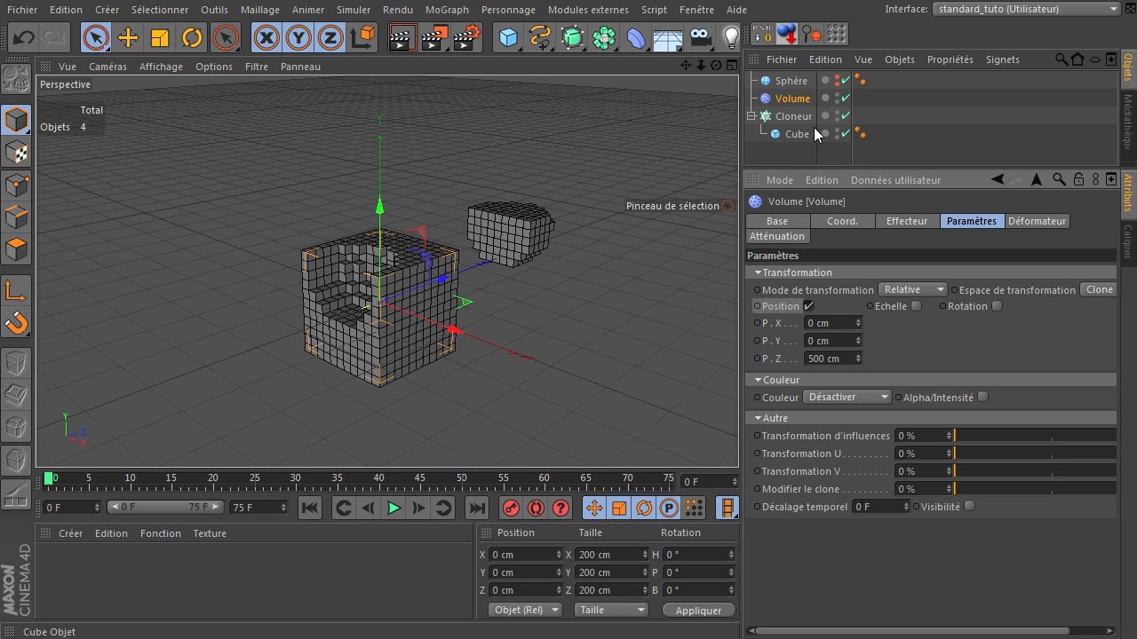
pyautogui.click(791, 81)
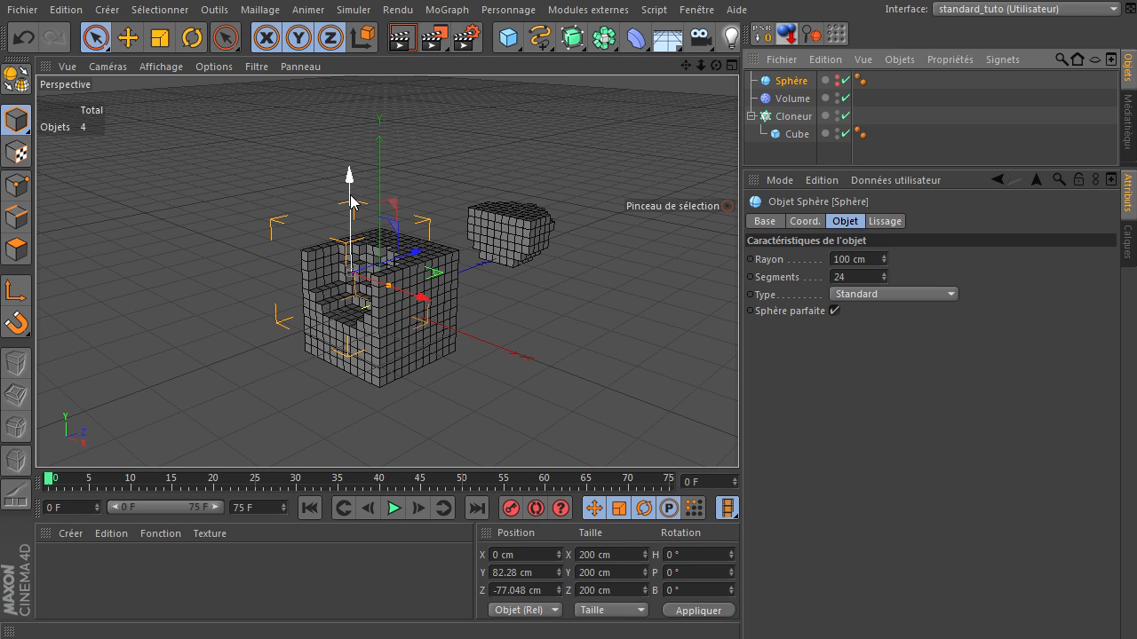
pyautogui.doubleClick(528, 570)
pyautogui.write('0')
pyautogui.doubleClick(530, 590)
pyautogui.press('Return')
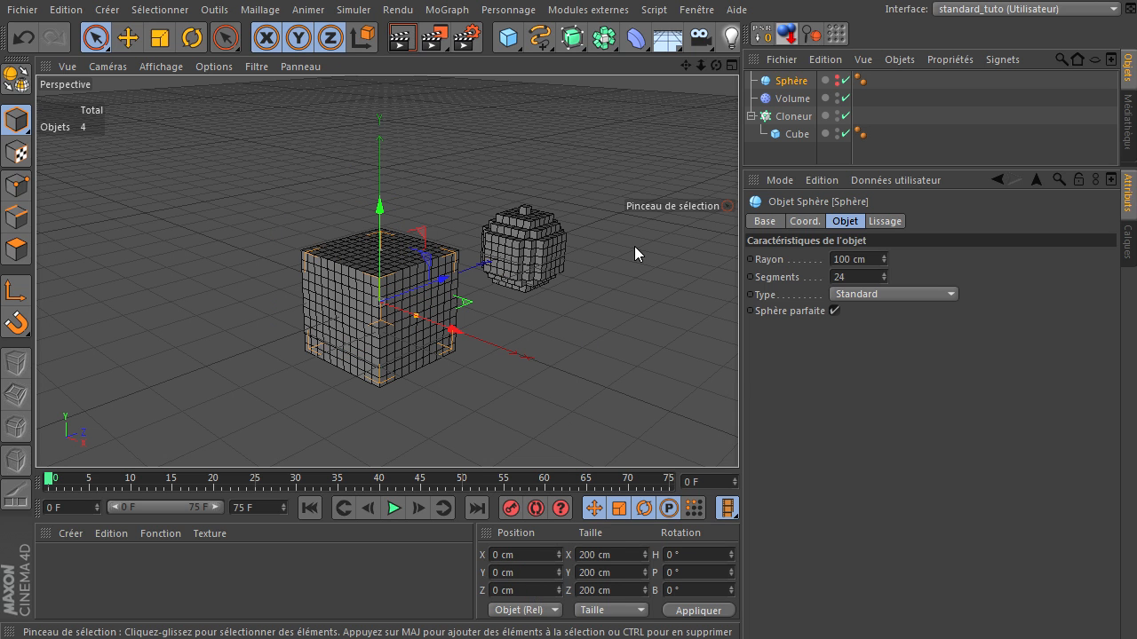
# Set the Sphère's radius to 50 cm
pyautogui.scroll(5, 422, 313)
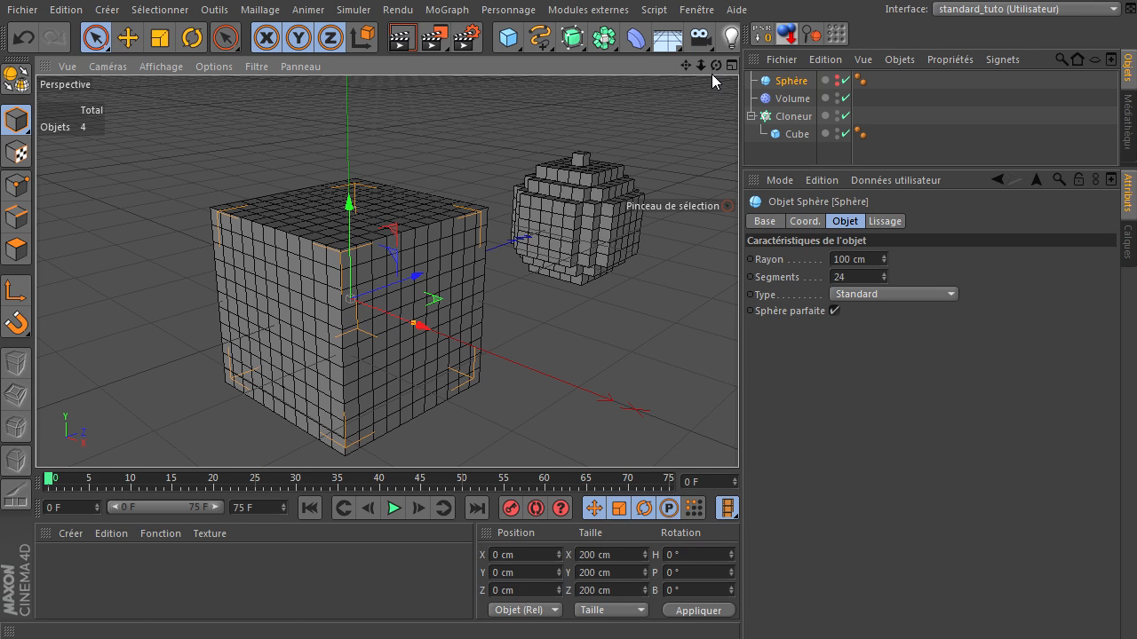
pyautogui.moveTo(751, 439); pyautogui.dragTo(687, 64)
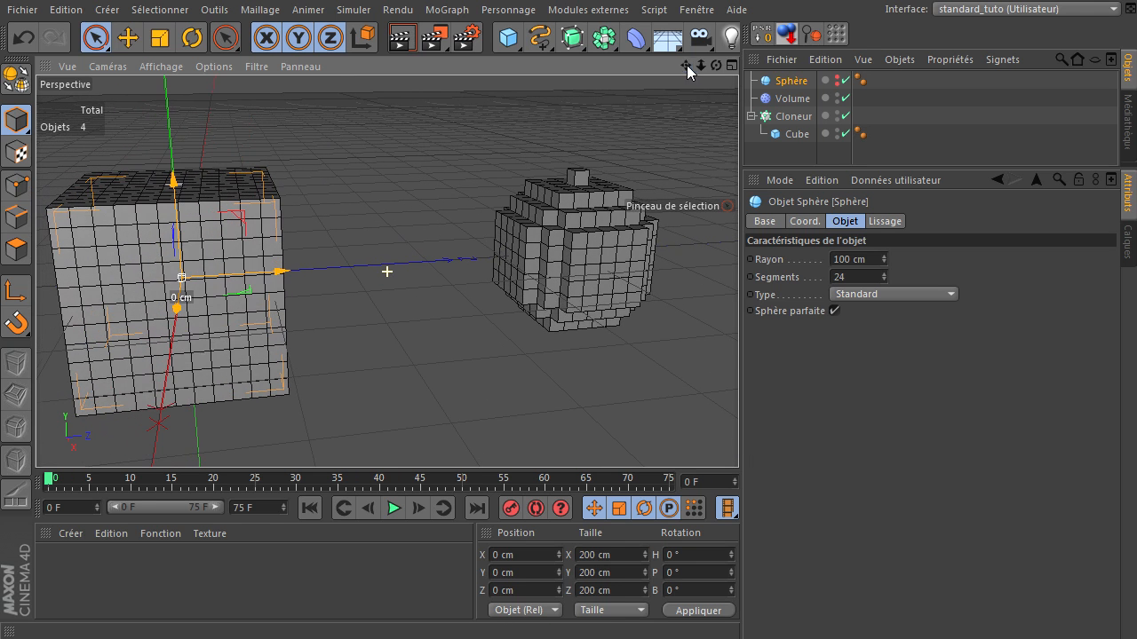
pyautogui.moveTo(737, 436); pyautogui.dragTo(721, 435)
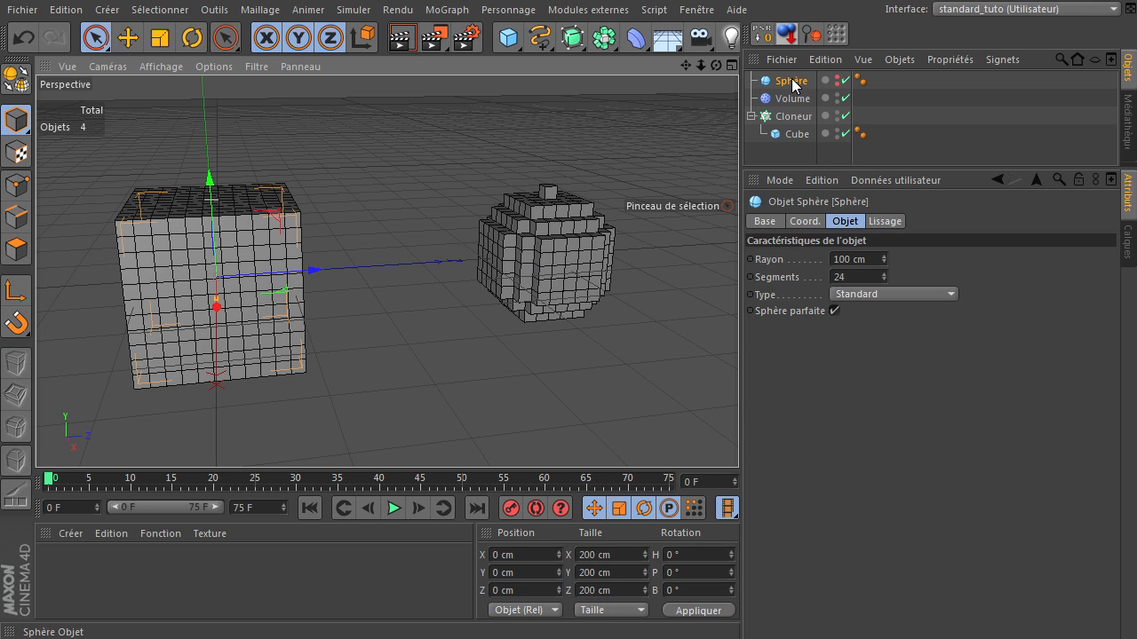
pyautogui.click(875, 261)
pyautogui.write('50')
pyautogui.press('Return')
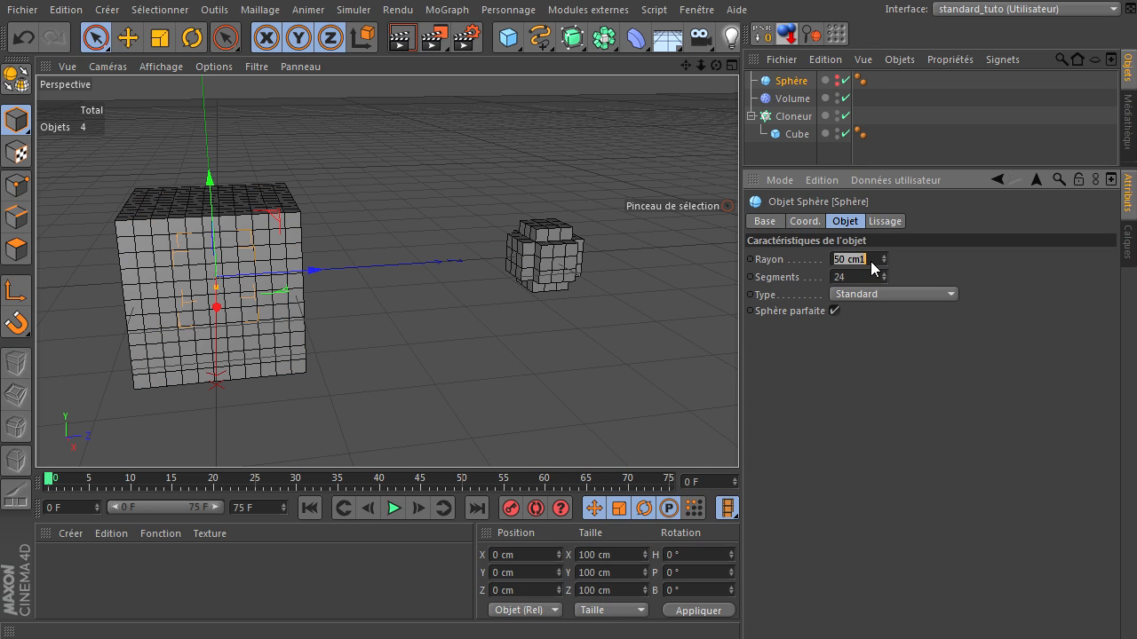
# Set the Sphère's radius to 150 cm and briefly show it in the view to compare it with the clones
pyautogui.write('150')
pyautogui.press('Return')
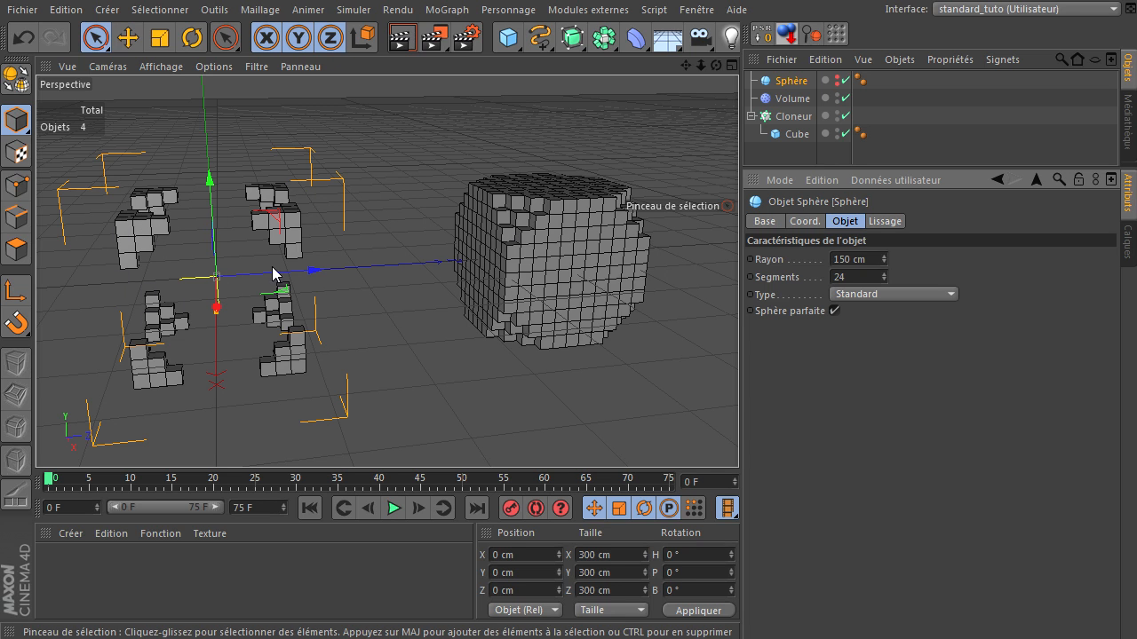
pyautogui.click(835, 80)
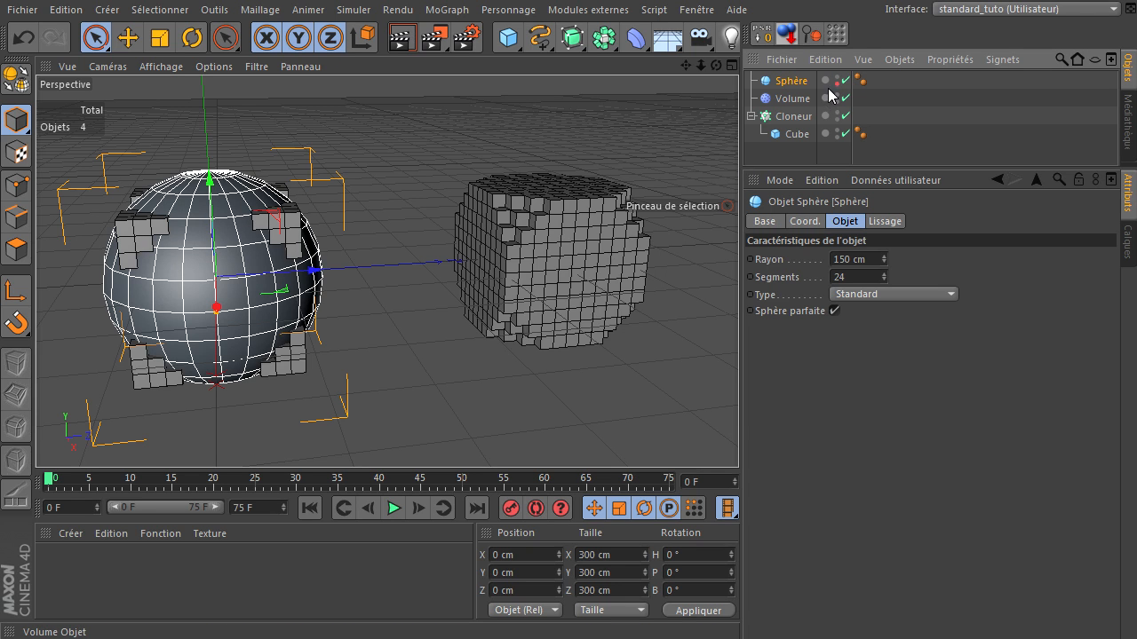
pyautogui.click(836, 79)
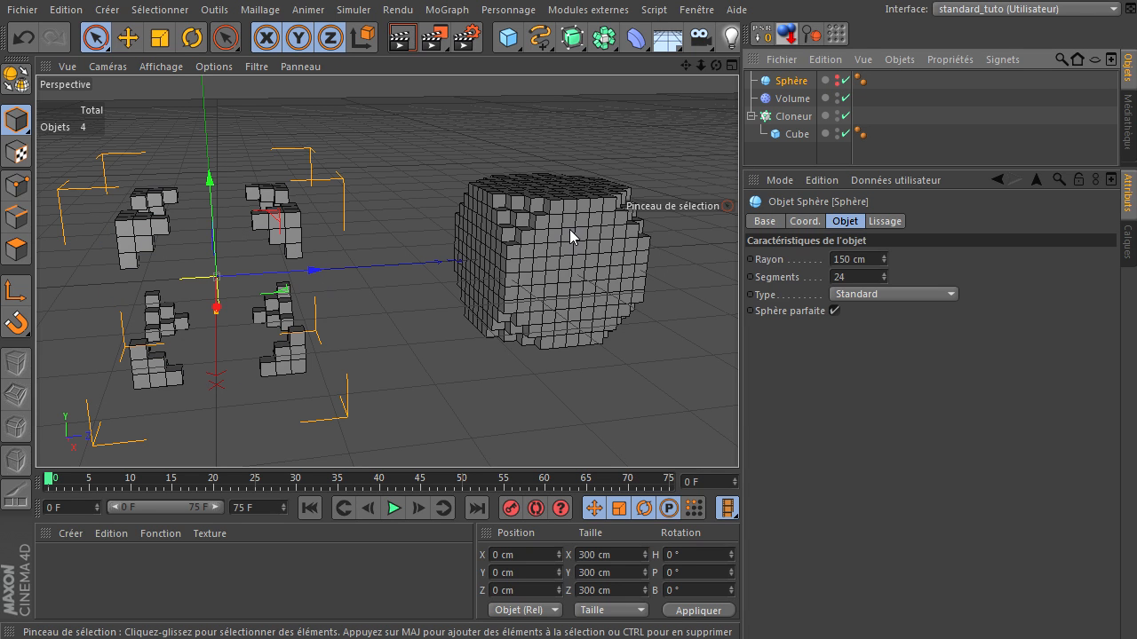
# Move the Sphère, Volume, Cloneur and Cube together along X to about -865 cm and deselect them
pyautogui.click(793, 98)
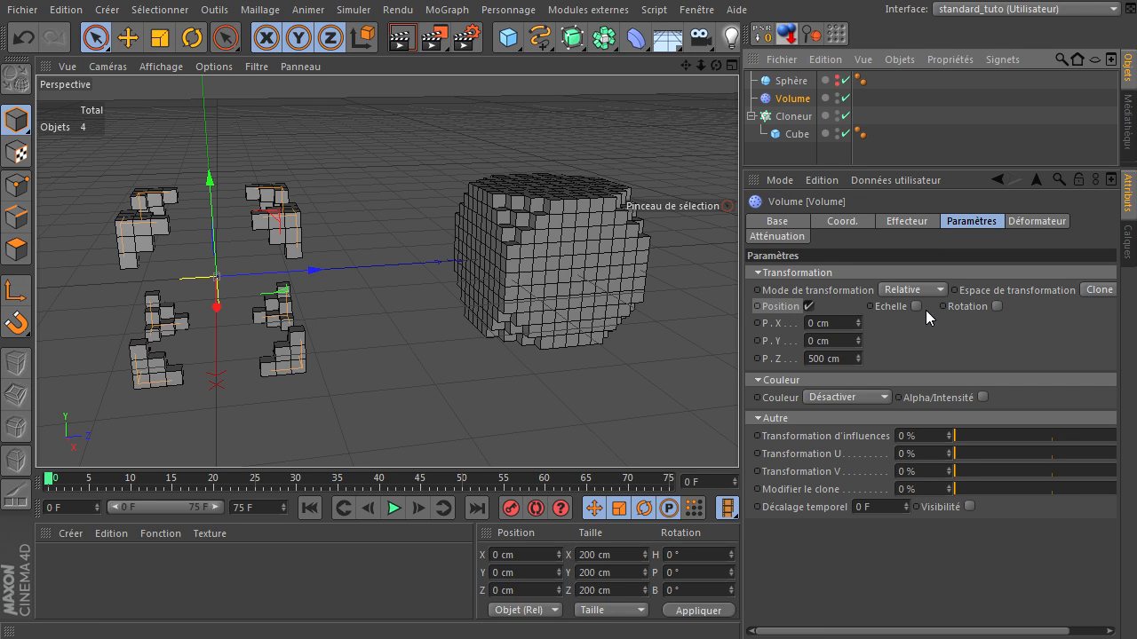
pyautogui.moveTo(716, 65); pyautogui.dragTo(690, 78)
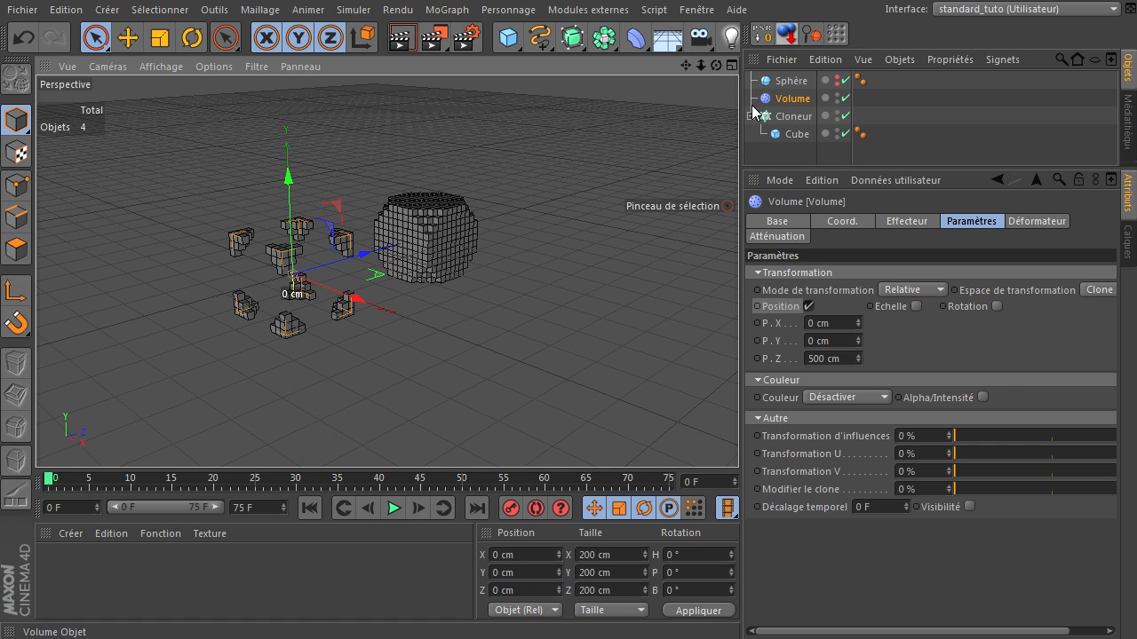
pyautogui.moveTo(763, 163); pyautogui.dragTo(799, 78)
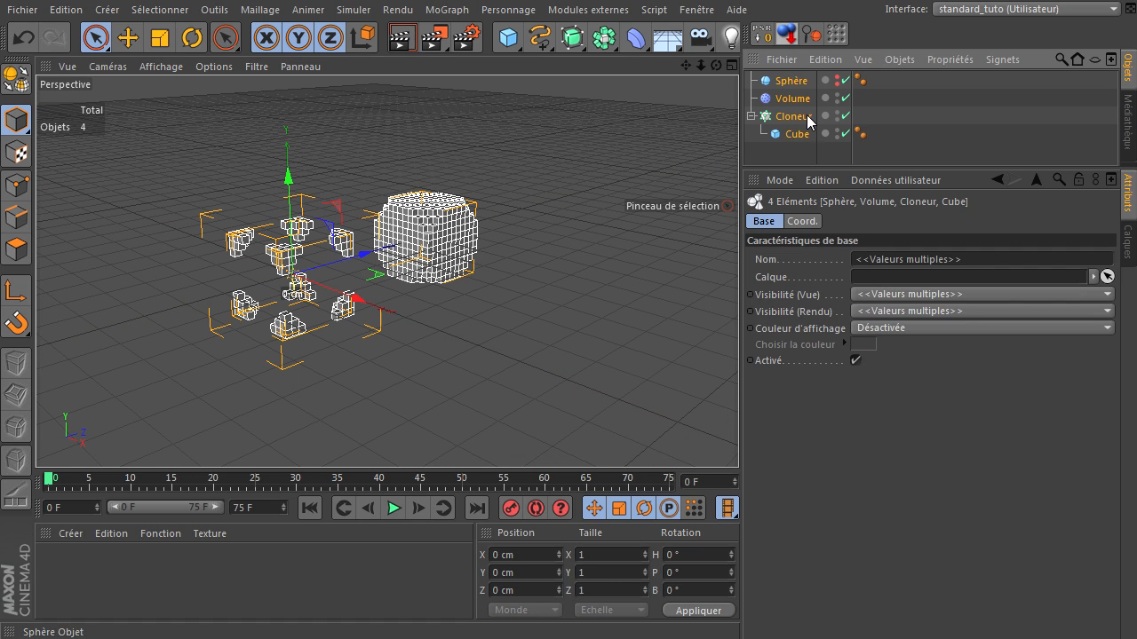
pyautogui.moveTo(353, 305); pyautogui.dragTo(159, 266)
pyautogui.click(283, 281)
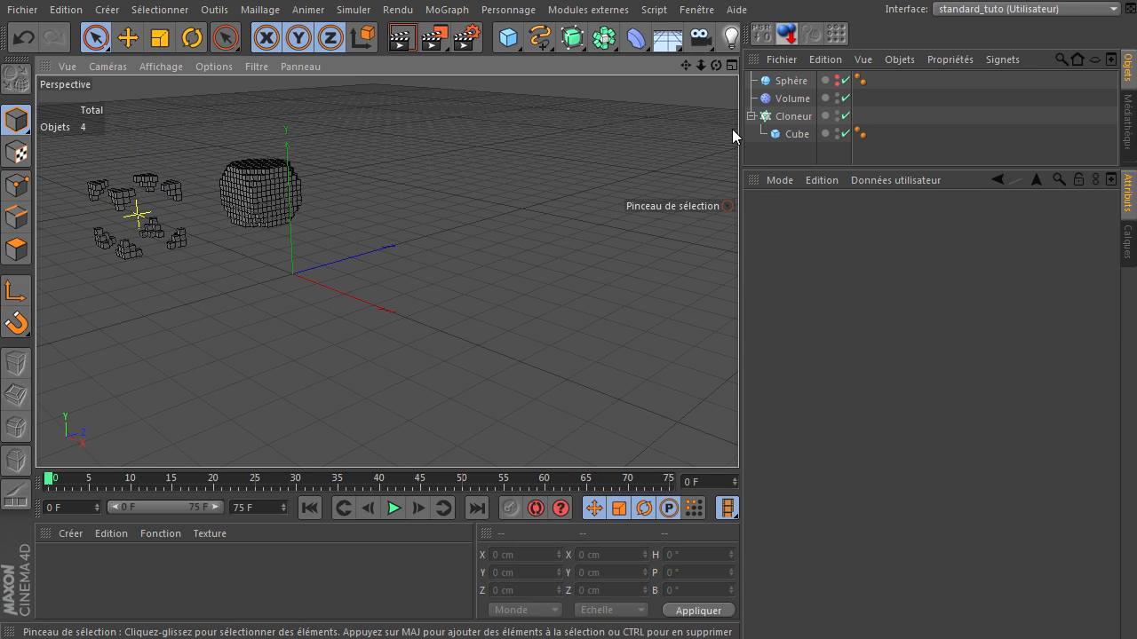
# Duplicate the Cloneur and set the copy's X position to 0 cm
pyautogui.click(788, 116)
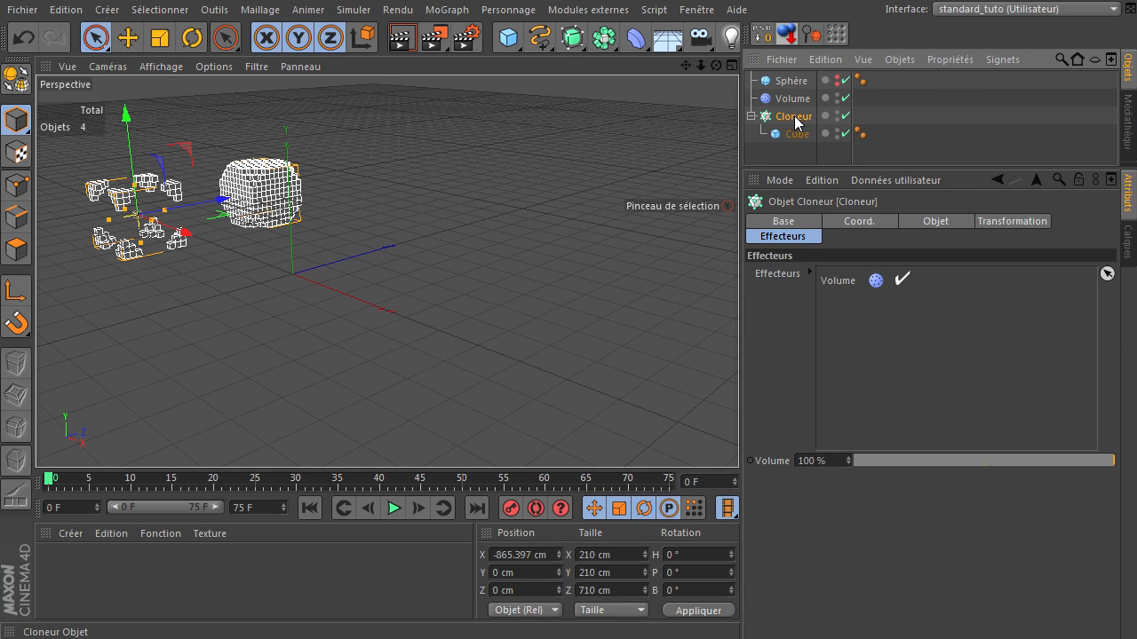
pyautogui.hotkey('ctrl', 'c')
pyautogui.hotkey('ctrl', 'v')
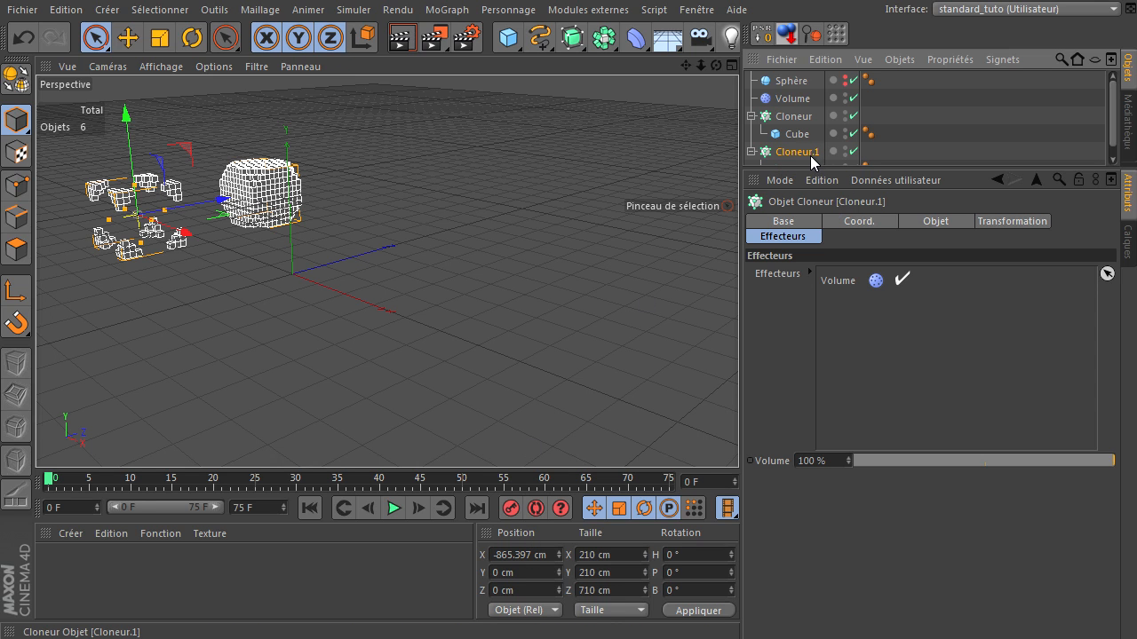
pyautogui.click(544, 558)
pyautogui.write('0')
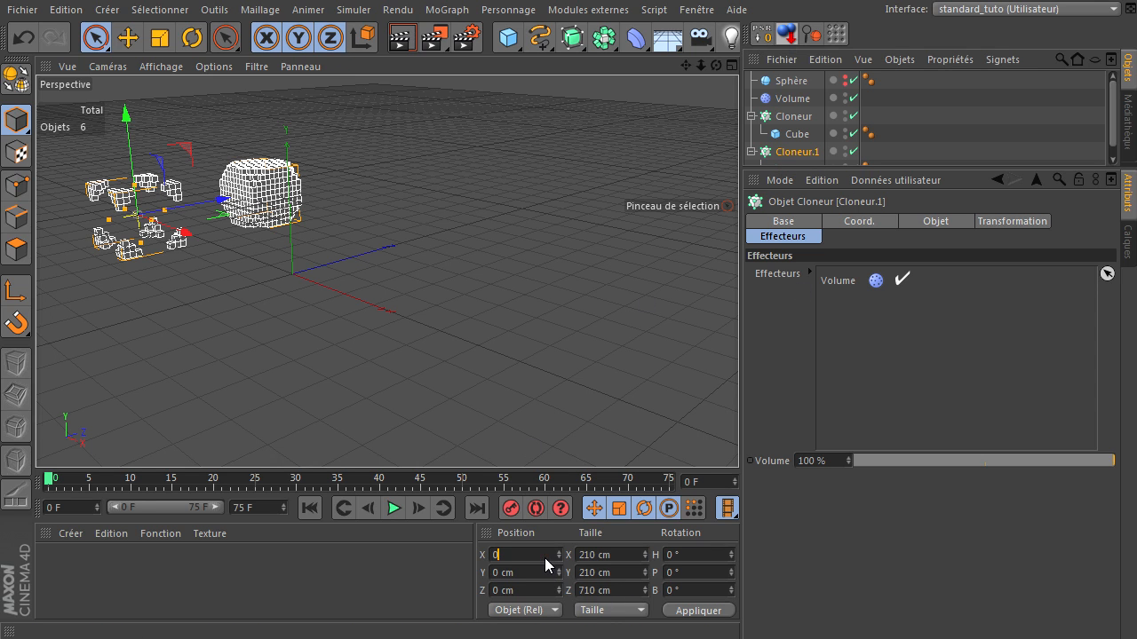
pyautogui.press('Return')
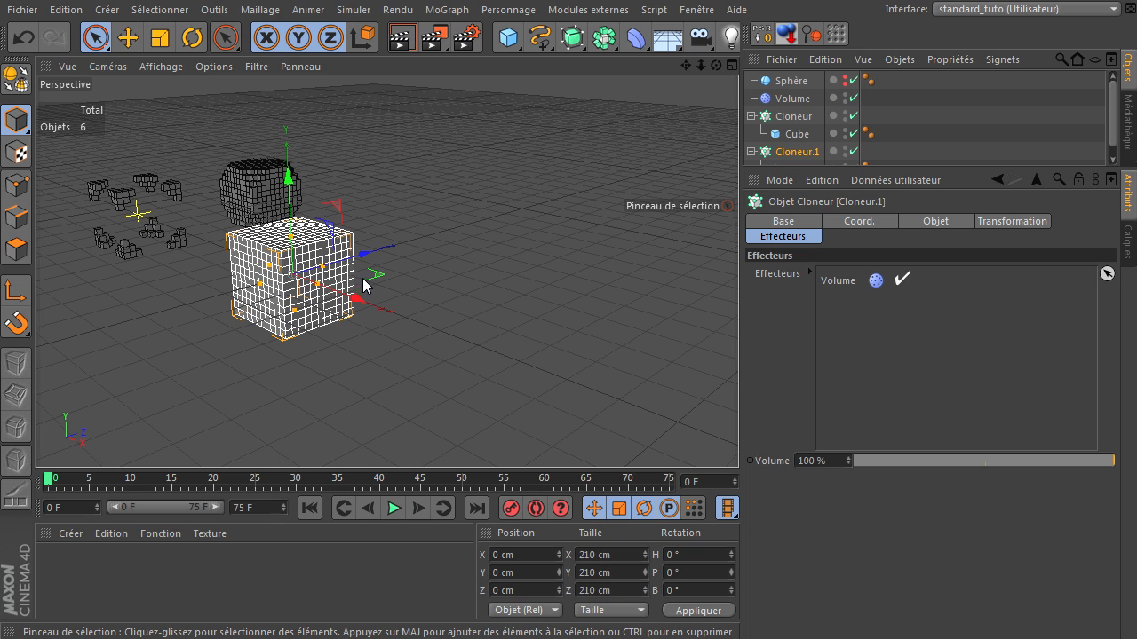
# Remove the Volume effector from the duplicated Cloneur's effectors list and collapse the original Cloneur's hierarchy
pyautogui.click(840, 281)
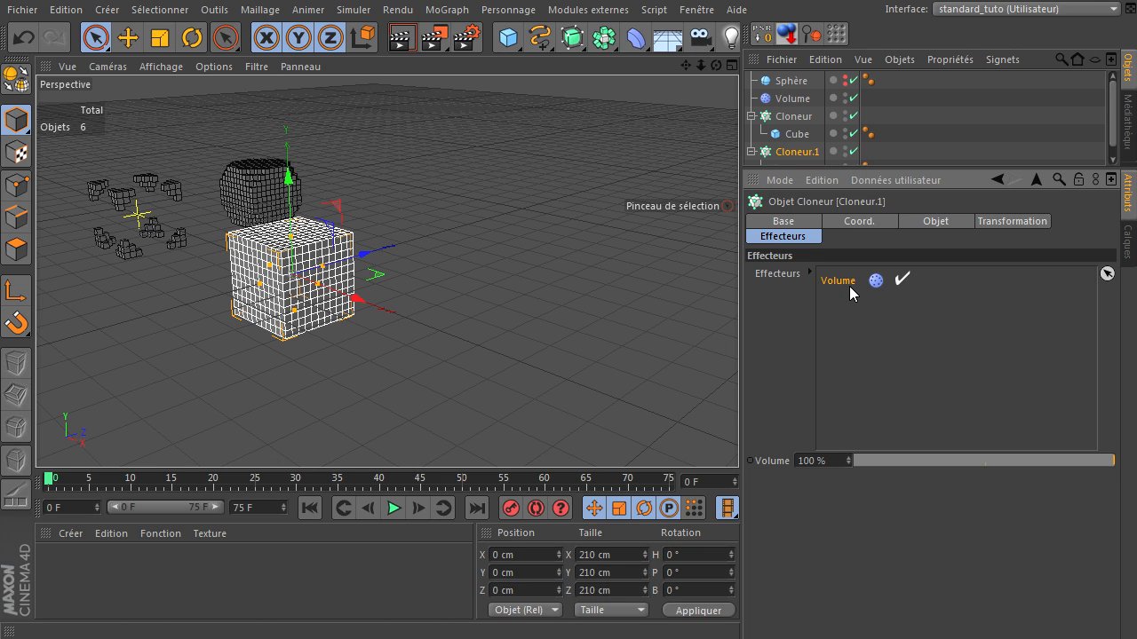
pyautogui.press('Delete')
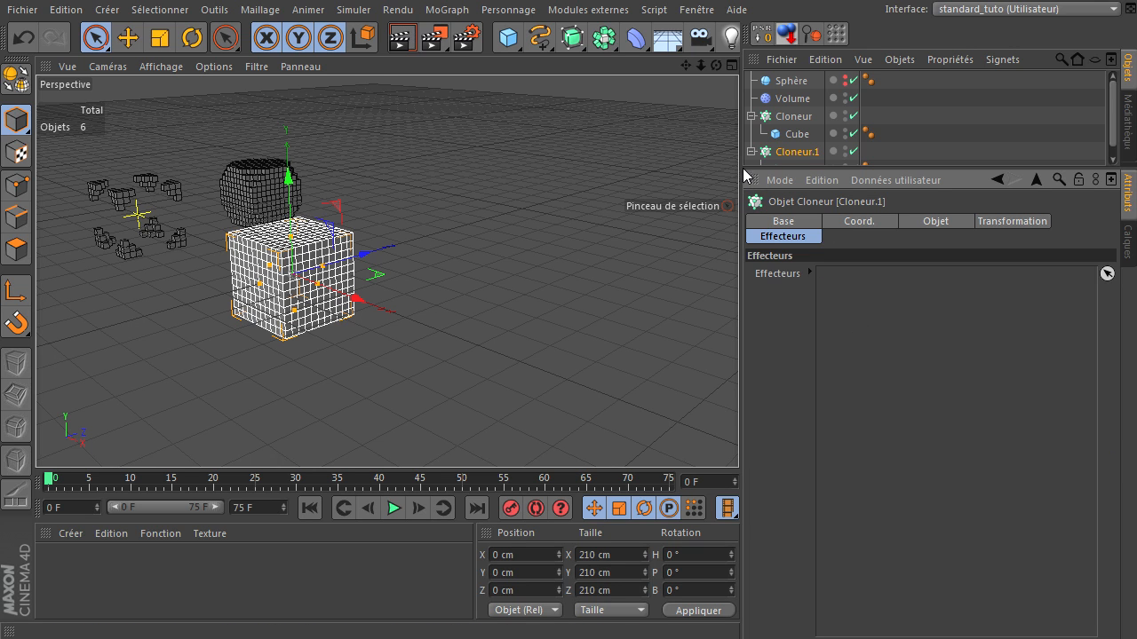
pyautogui.click(752, 117)
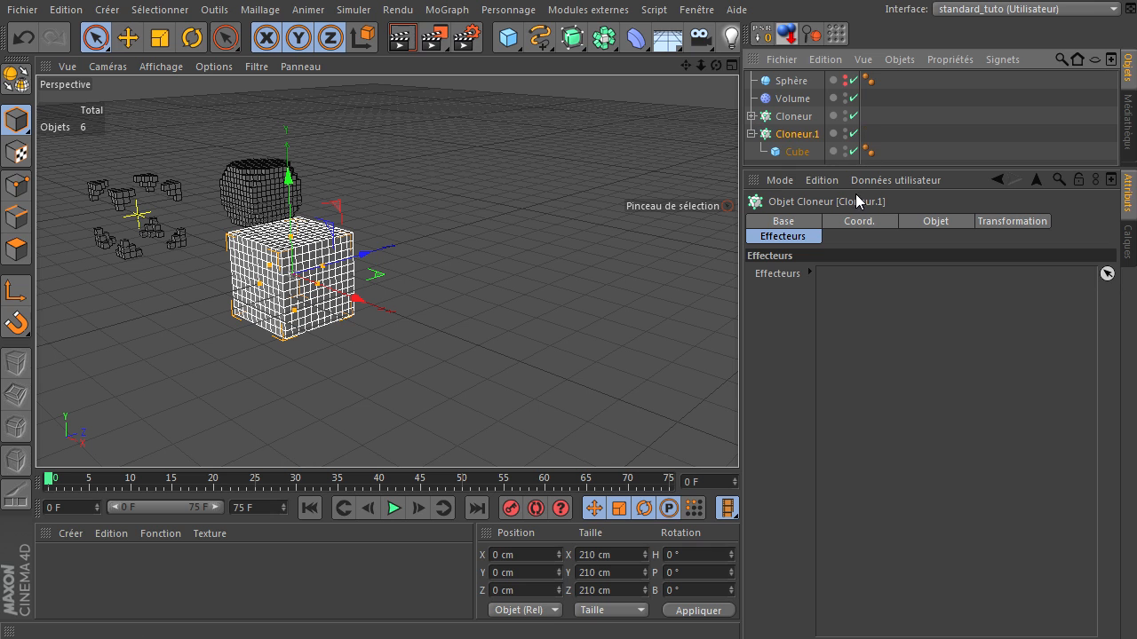
# Enlarge the object list and add a Simple effector to the duplicated Cloneur
pyautogui.click(868, 163)
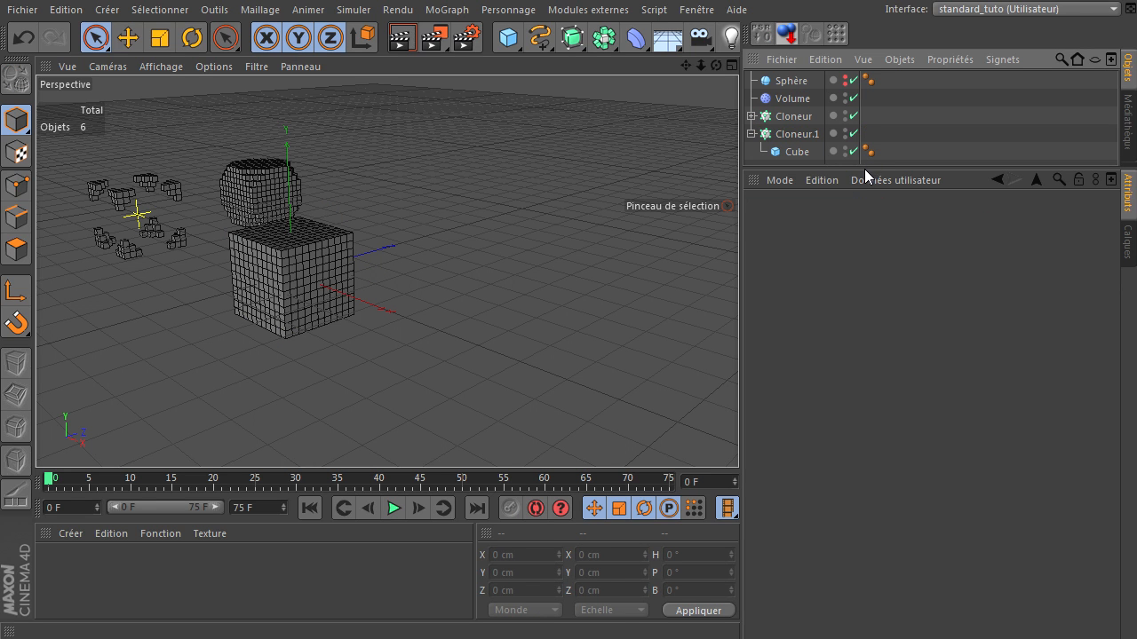
pyautogui.moveTo(864, 169); pyautogui.dragTo(861, 211)
pyautogui.click(789, 134)
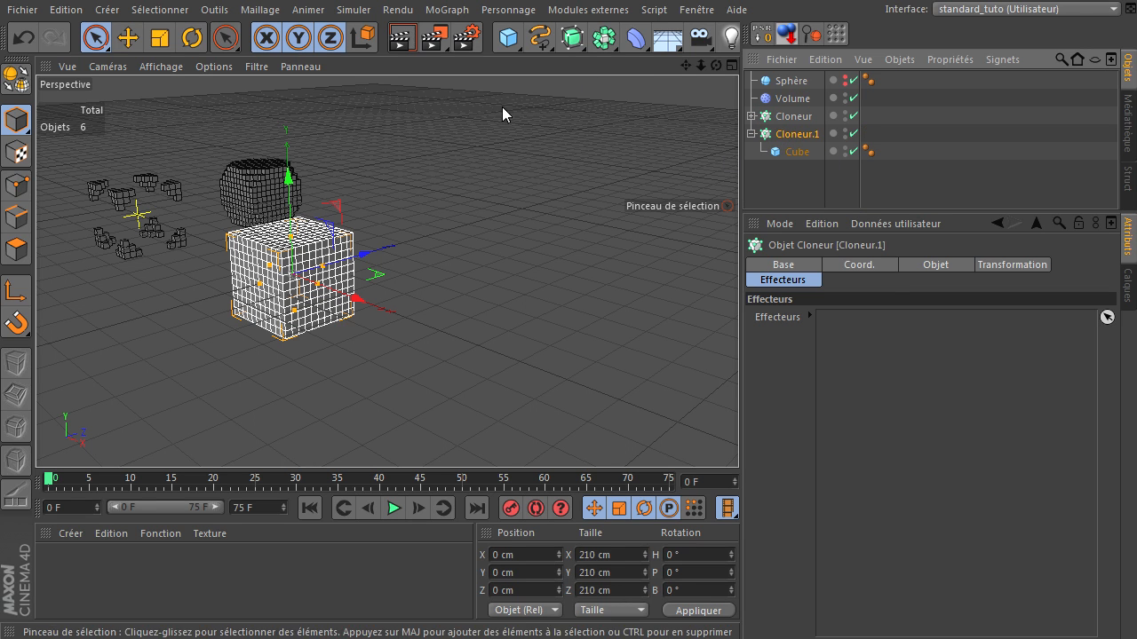
pyautogui.moveTo(686, 66); pyautogui.dragTo(744, 409)
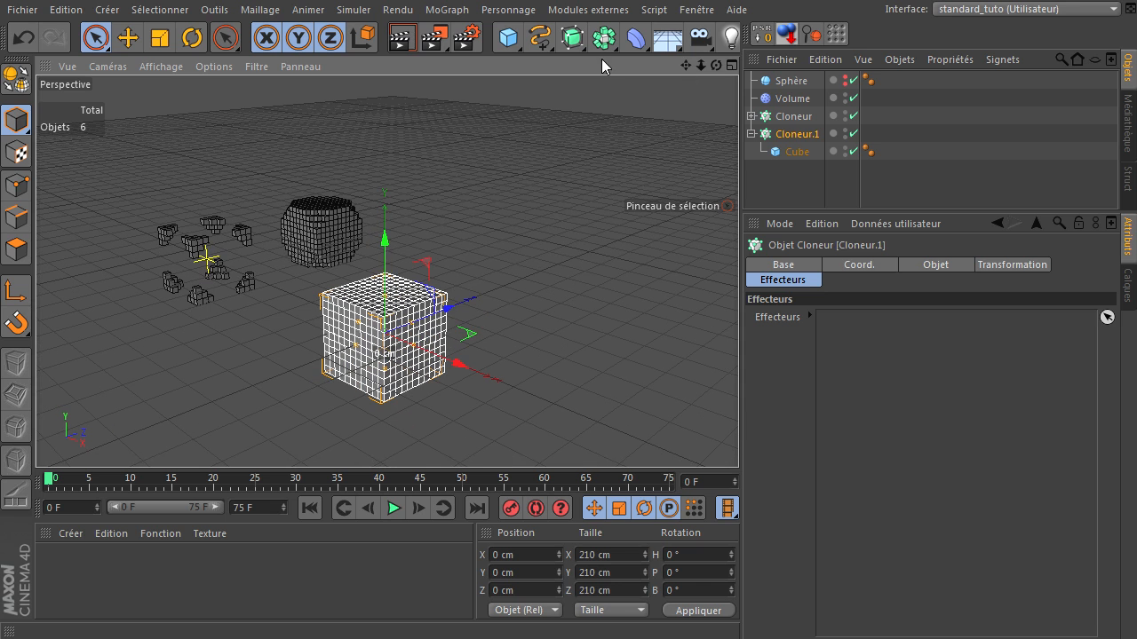
pyautogui.click(447, 10)
pyautogui.moveTo(480, 37)
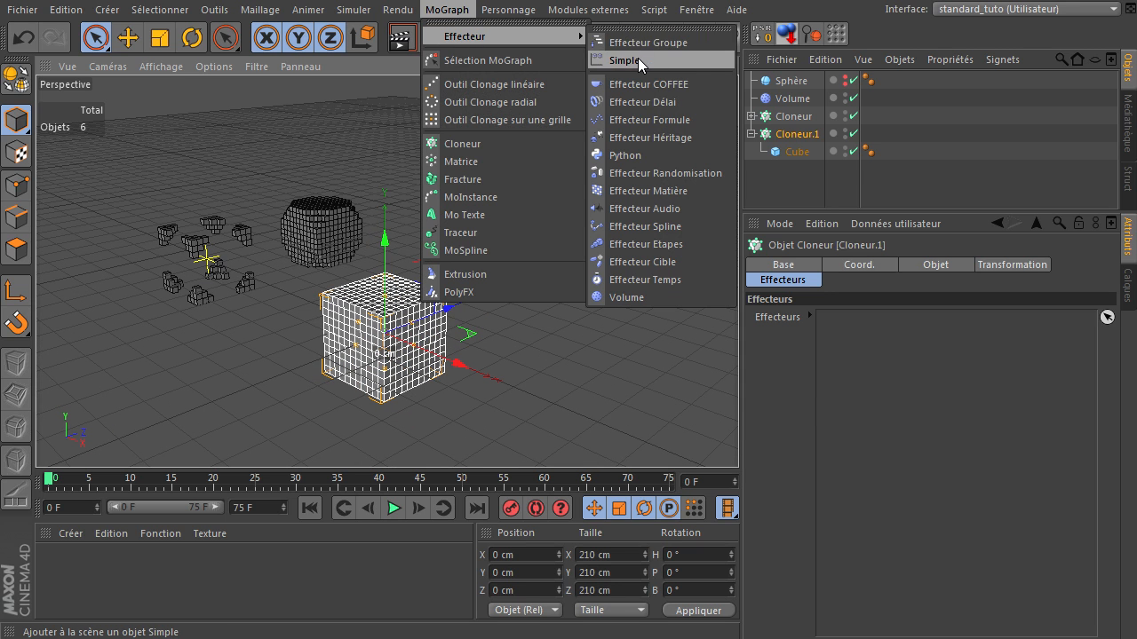
pyautogui.click(636, 58)
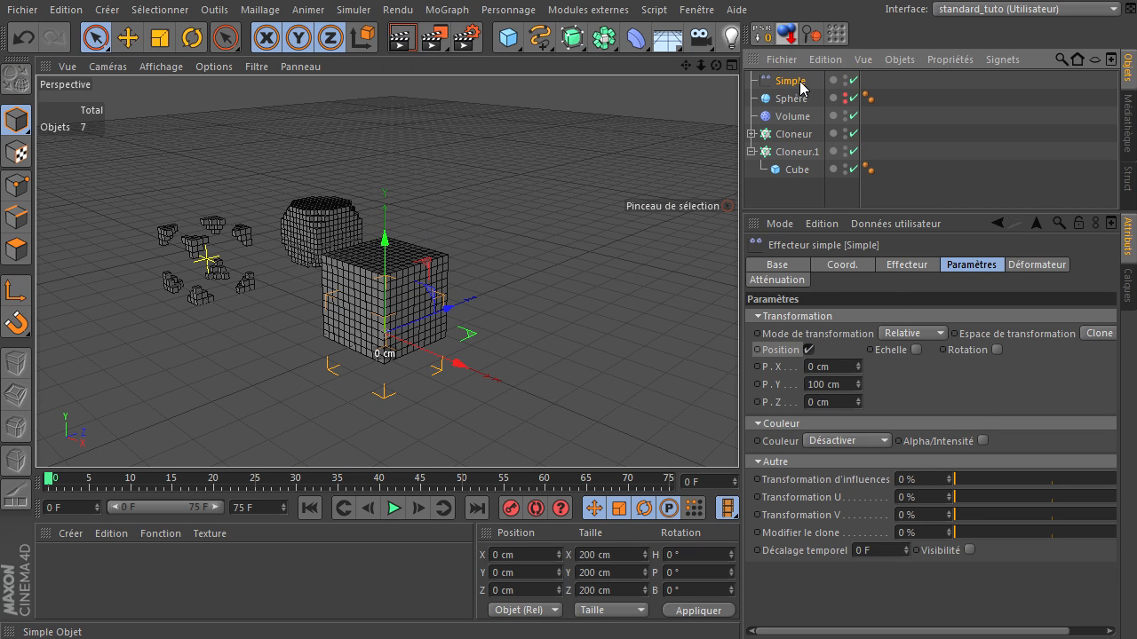
# Set the Simple effector's position offset to 0 cm in Y and 500 cm in Z
pyautogui.click(815, 386)
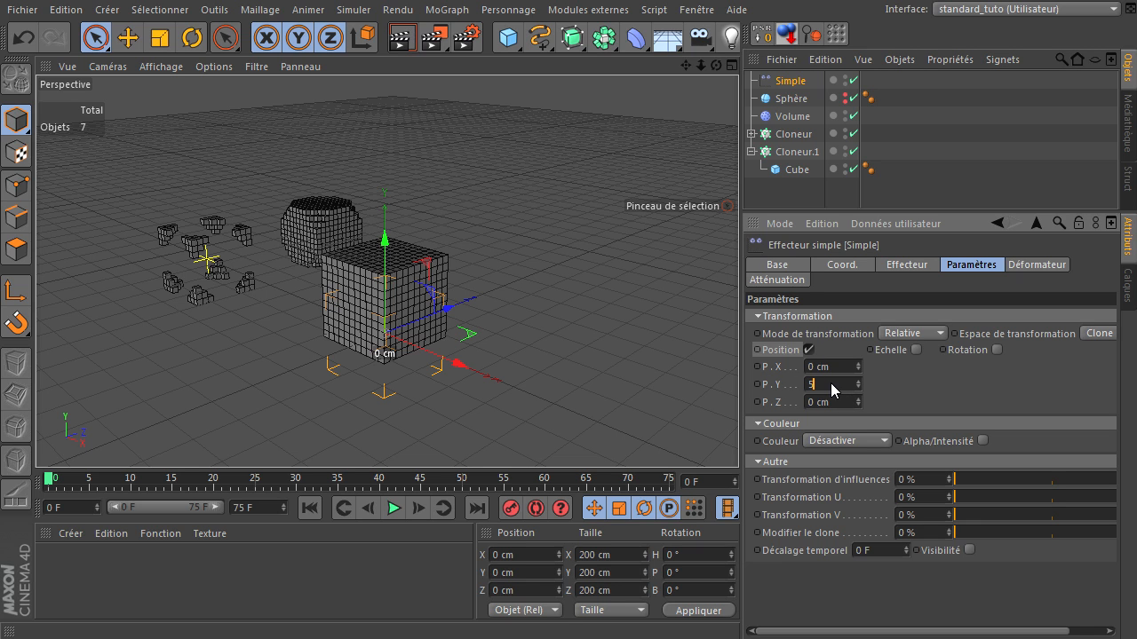
pyautogui.write('0')
pyautogui.press('Tab')
pyautogui.write('500')
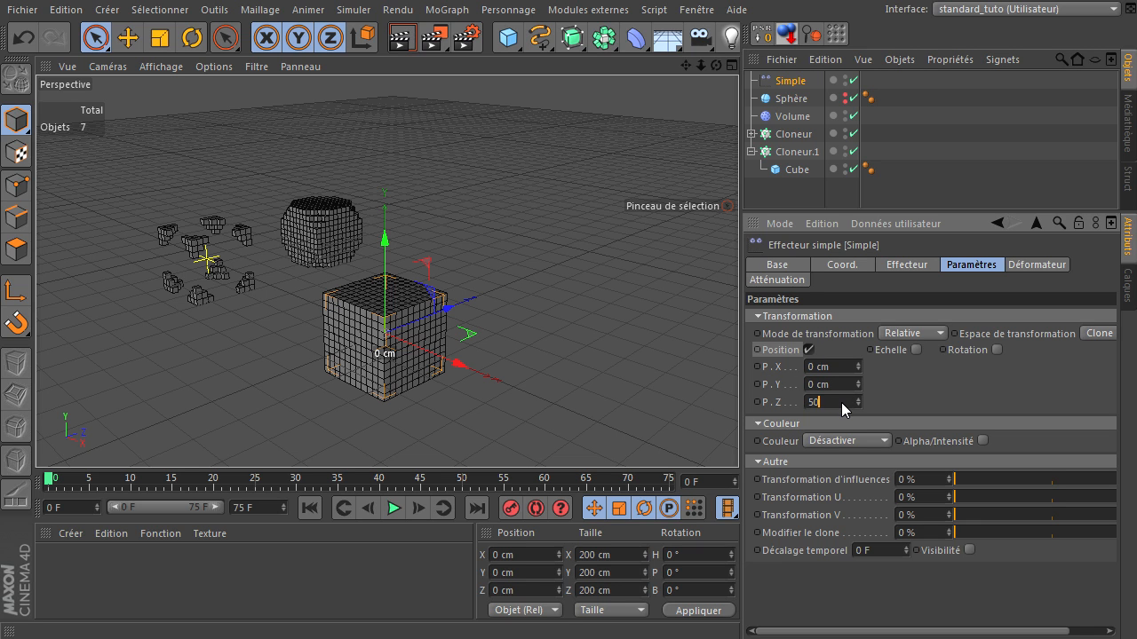
pyautogui.press('Return')
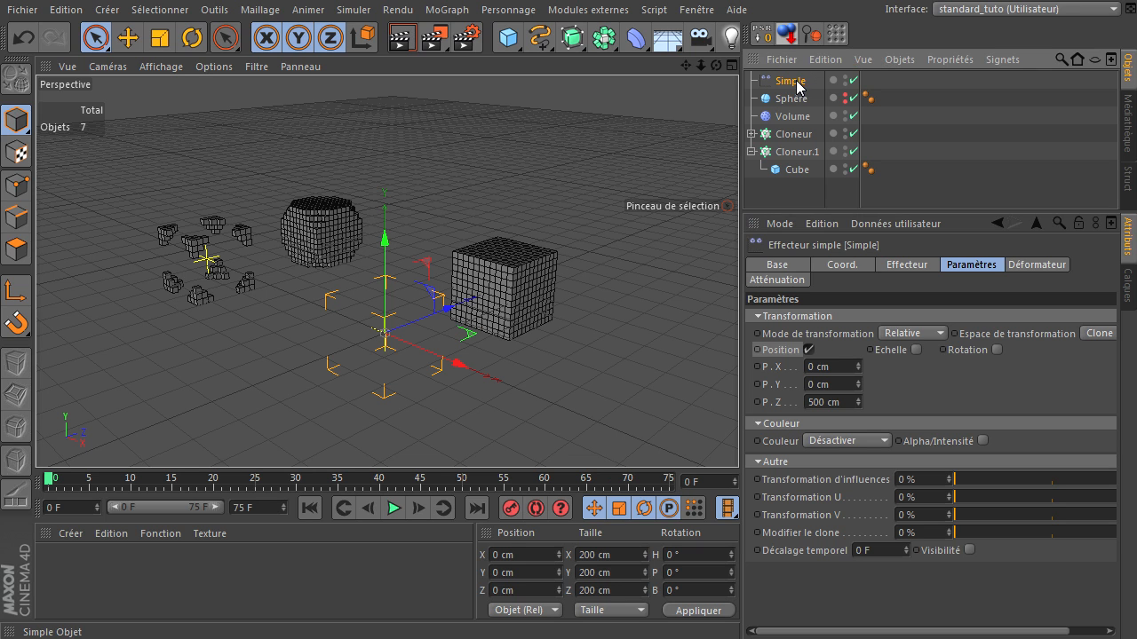
# Give the Simple effector a Sphère falloff shape and set its Atténuation to 0 %
pyautogui.click(778, 280)
pyautogui.click(835, 318)
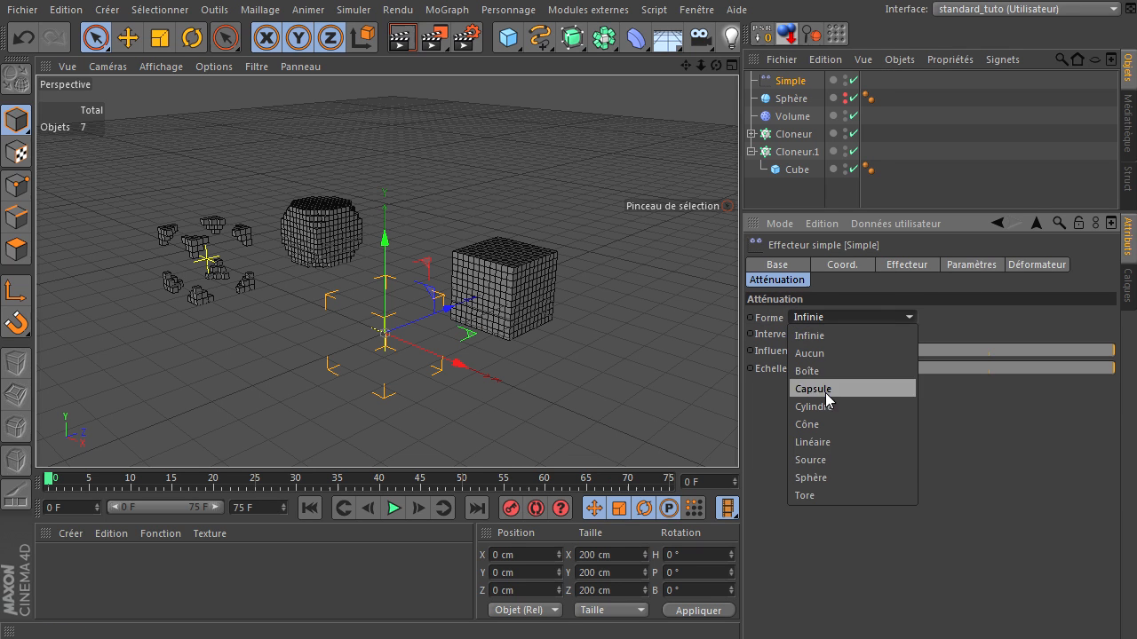
pyautogui.click(804, 477)
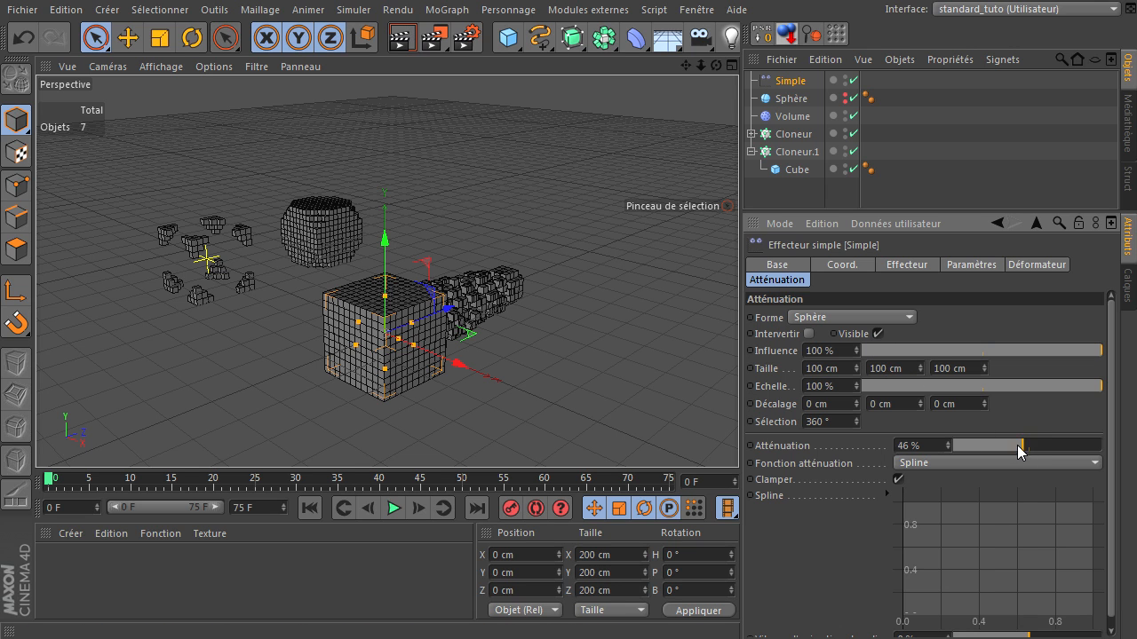
pyautogui.moveTo(1017, 445); pyautogui.dragTo(883, 430)
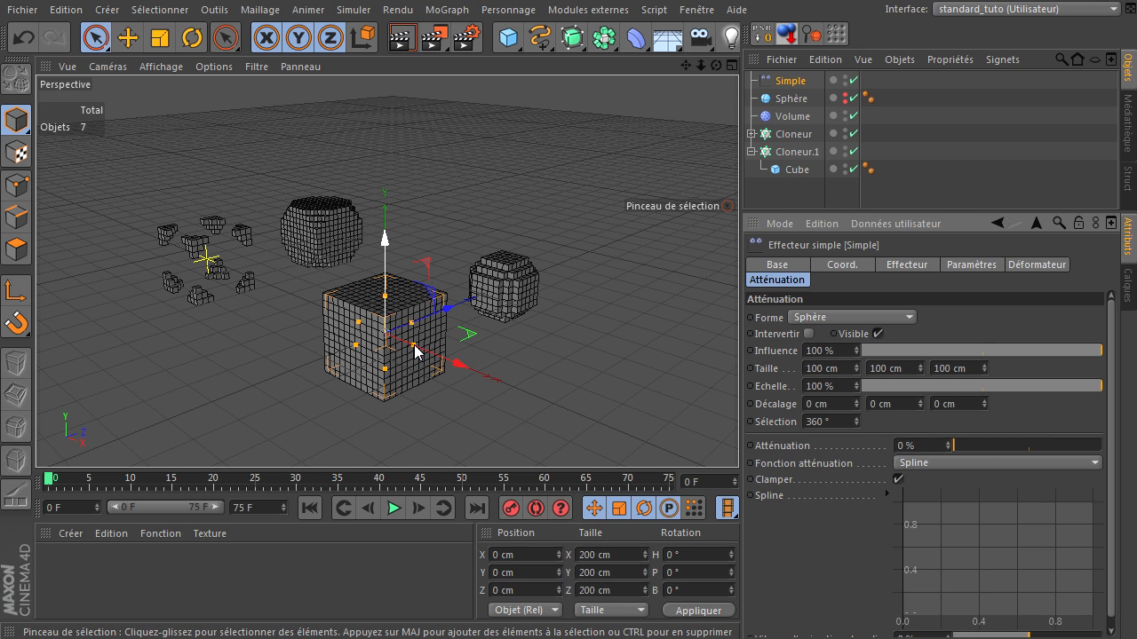
# Set the Simple effector's spherical falloff size to 150 cm on all three axes and deselect the effector
pyautogui.doubleClick(843, 372)
pyautogui.write('150')
pyautogui.press('Tab')
pyautogui.write('150')
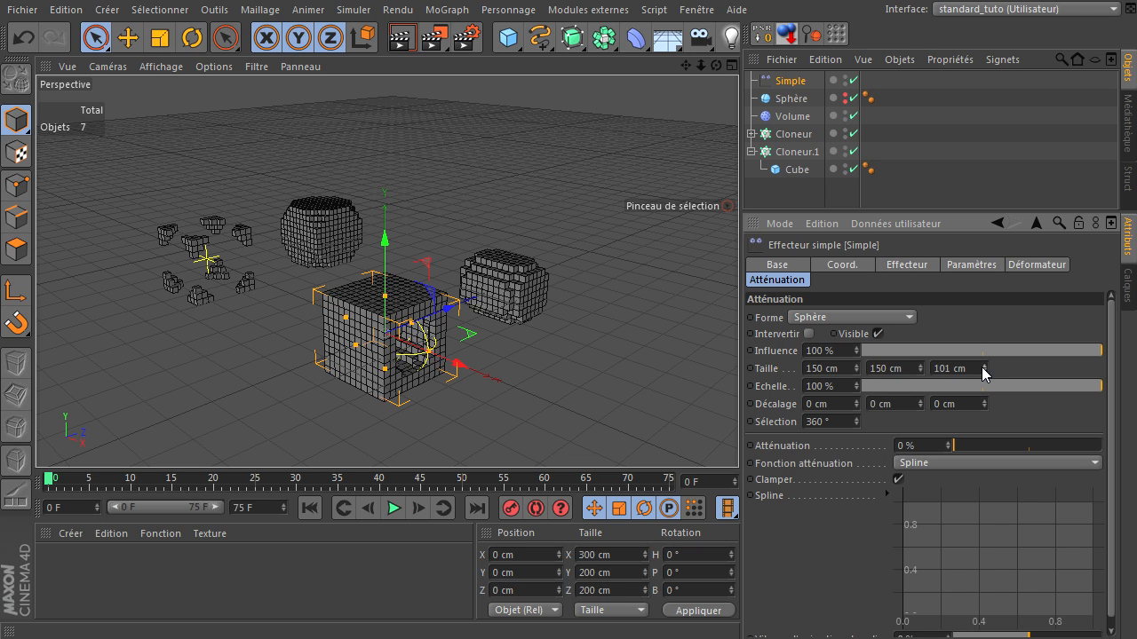
pyautogui.press('Tab')
pyautogui.write('150')
pyautogui.press('Return')
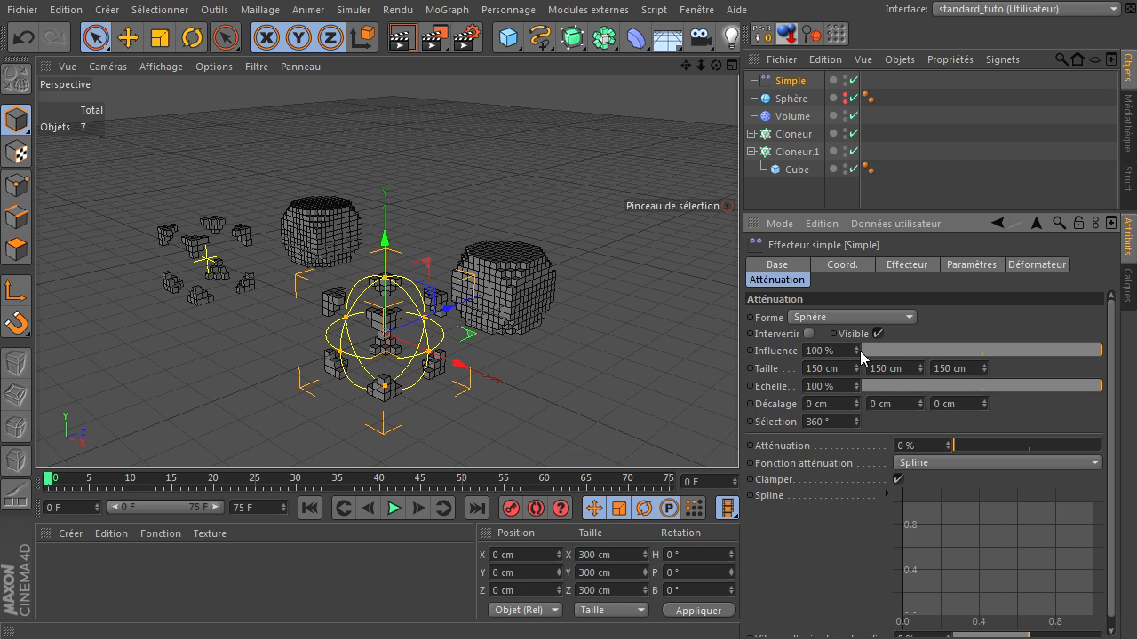
pyautogui.click(567, 323)
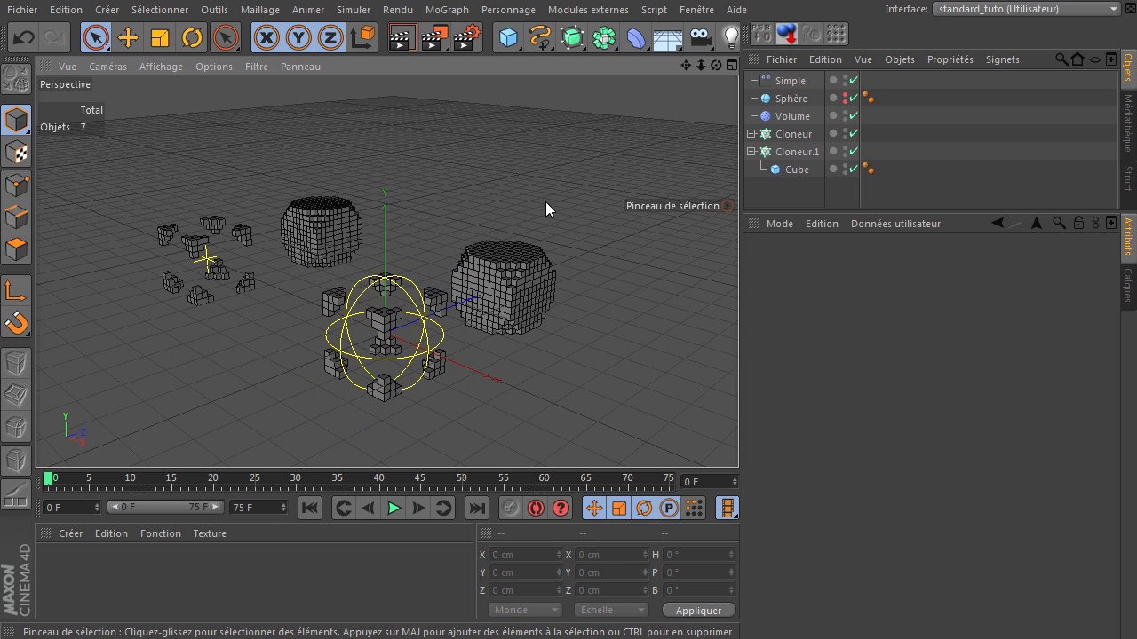
# Examine both sets of clones and compare the Volume effector's position parameters and Sphère radius with the Simple effector's settings
pyautogui.moveTo(721, 68)
pyautogui.mouseDown()
pyautogui.moveTo(748, 436)
pyautogui.moveTo(728, 444)
pyautogui.moveTo(706, 67)
pyautogui.mouseUp()
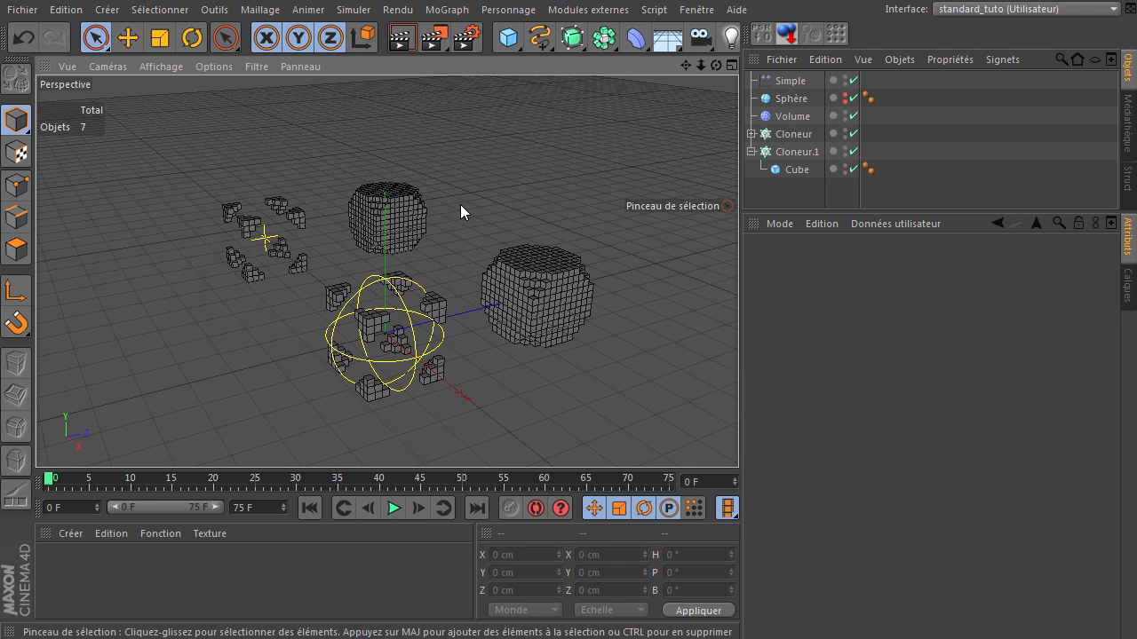
pyautogui.scroll(2, 315, 237)
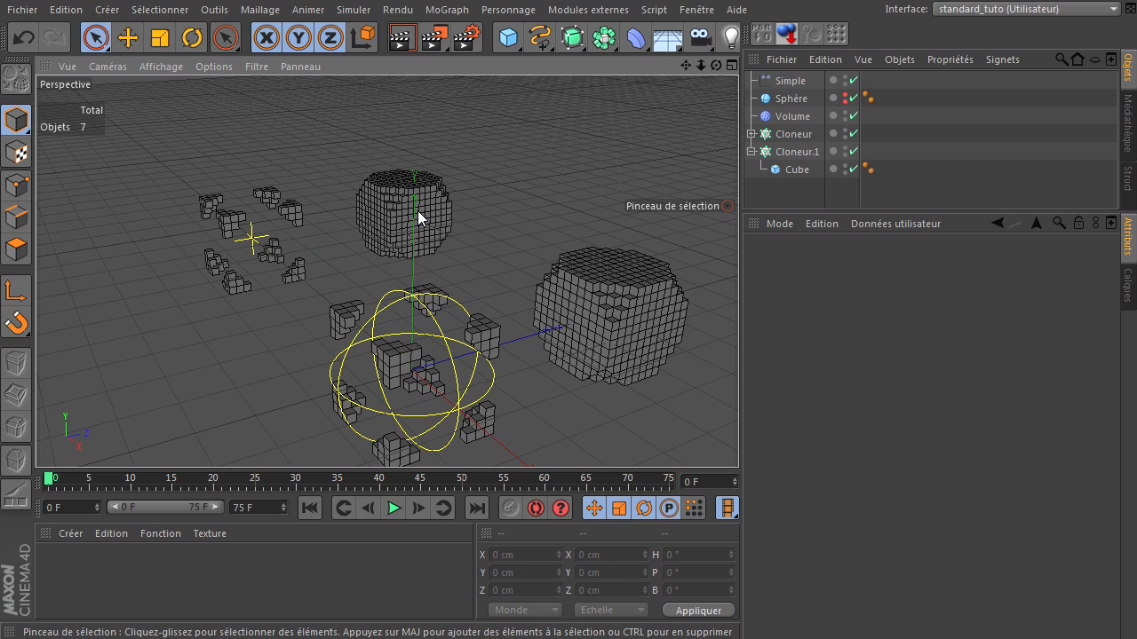
pyautogui.moveTo(685, 64)
pyautogui.mouseDown()
pyautogui.moveTo(738, 436)
pyautogui.moveTo(692, 70)
pyautogui.mouseUp()
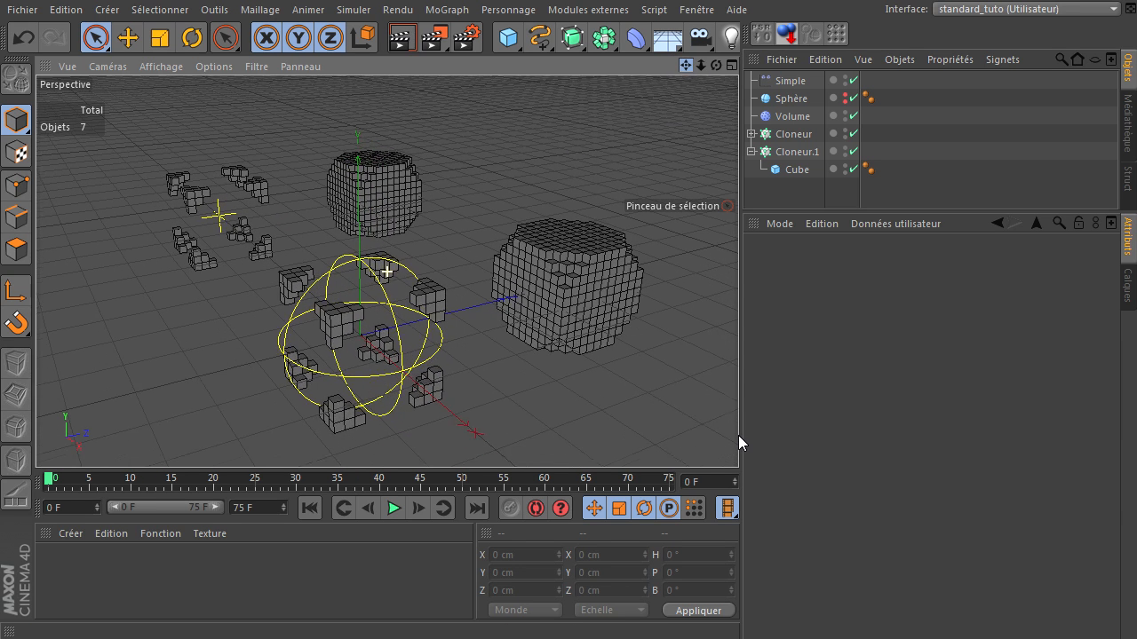
pyautogui.click(787, 116)
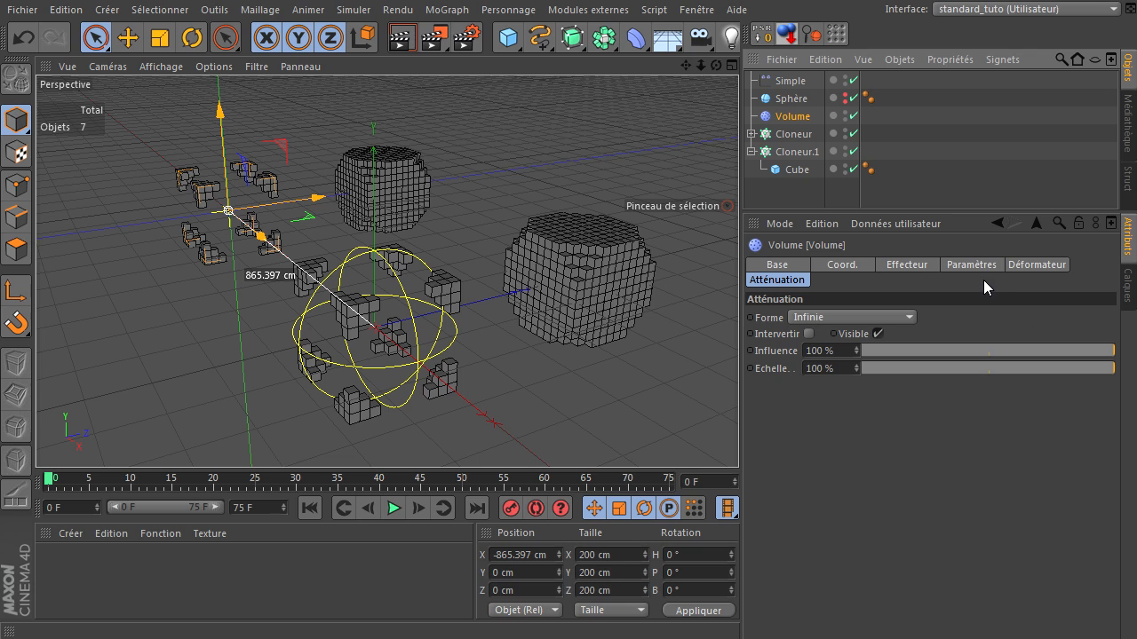
pyautogui.click(943, 265)
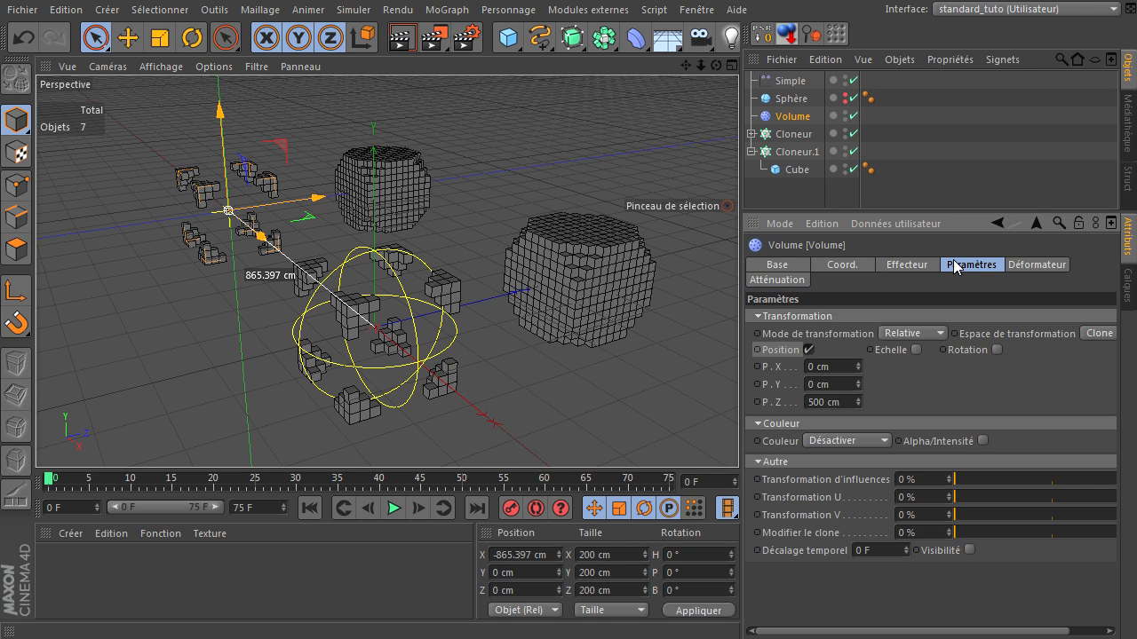
pyautogui.click(792, 82)
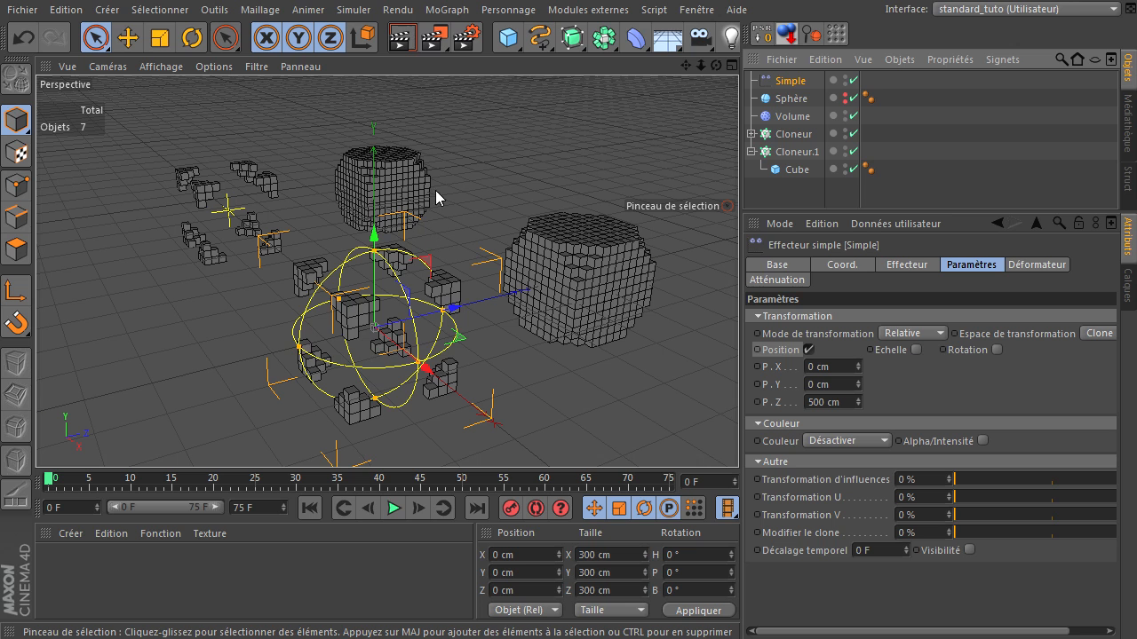
pyautogui.click(796, 118)
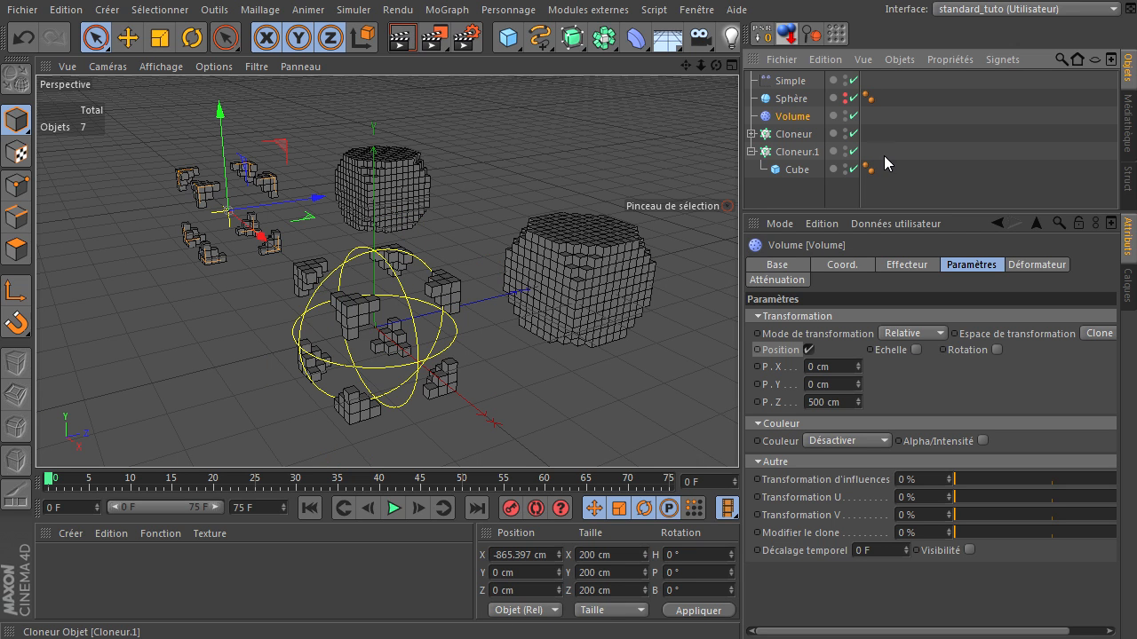
pyautogui.click(804, 97)
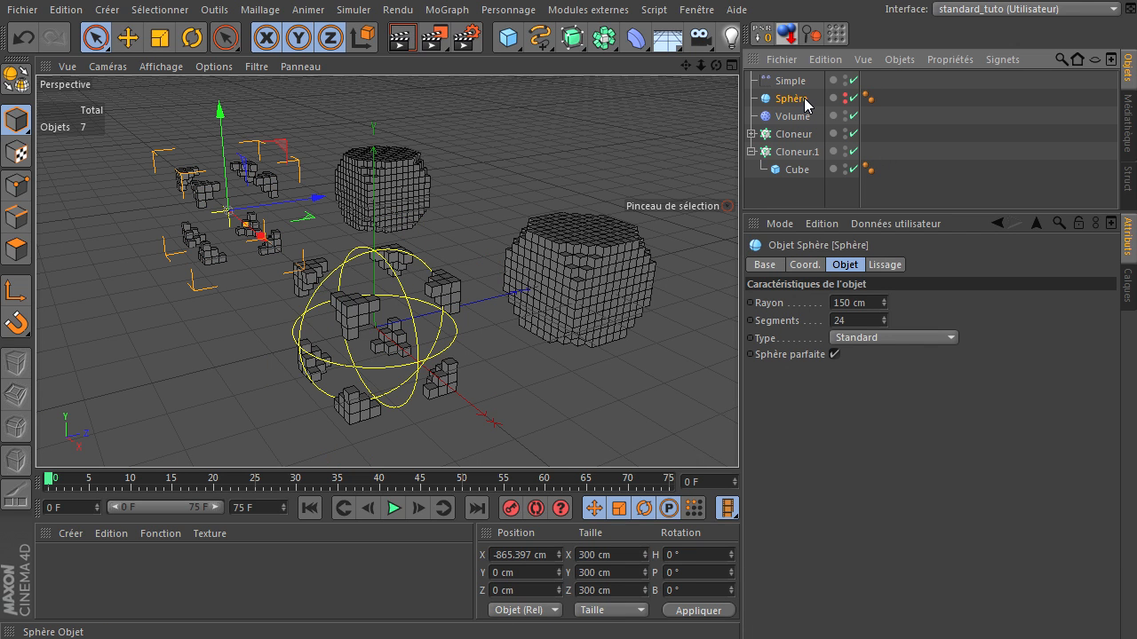
pyautogui.click(790, 81)
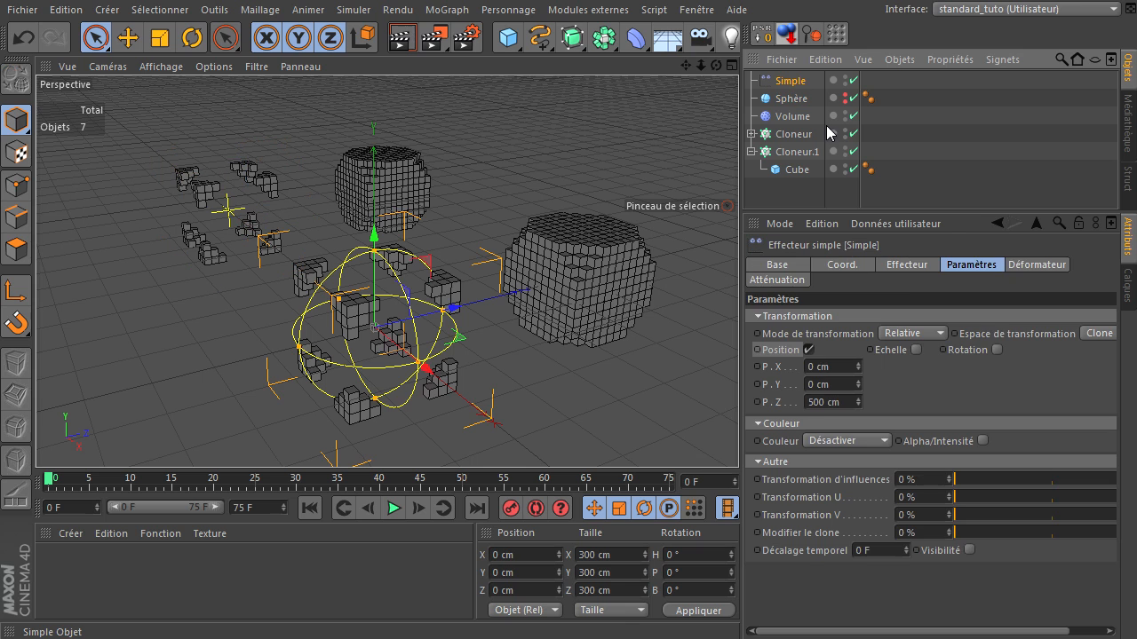
# Try Source as the Simple effector's falloff shape alongside the Volume effector's settings, and return the shape to Sphère
pyautogui.click(797, 279)
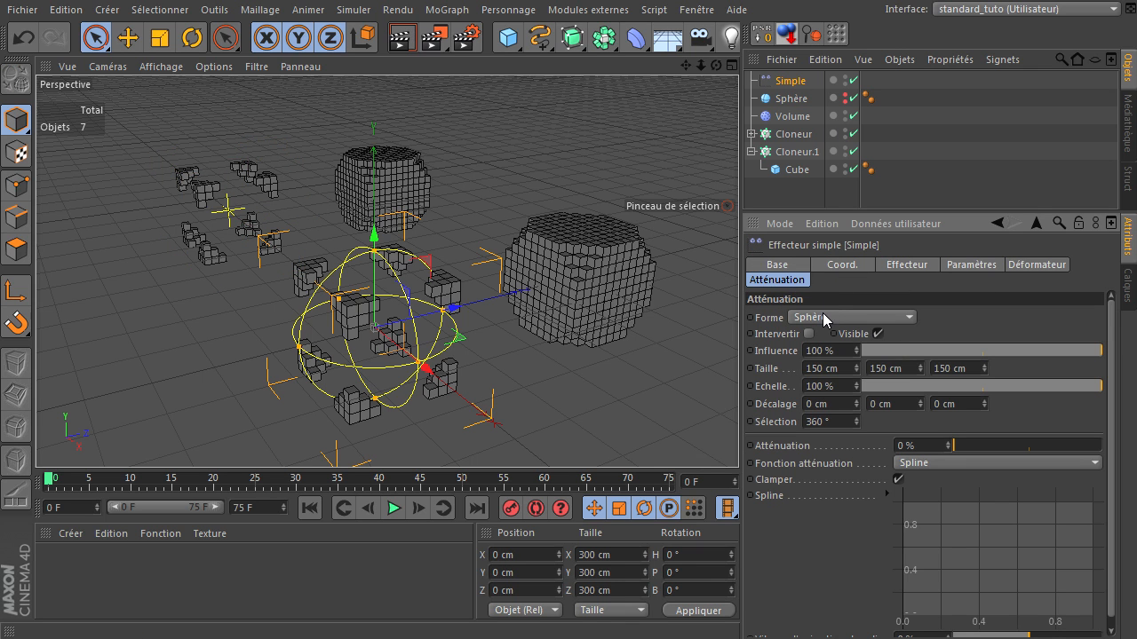
pyautogui.click(841, 317)
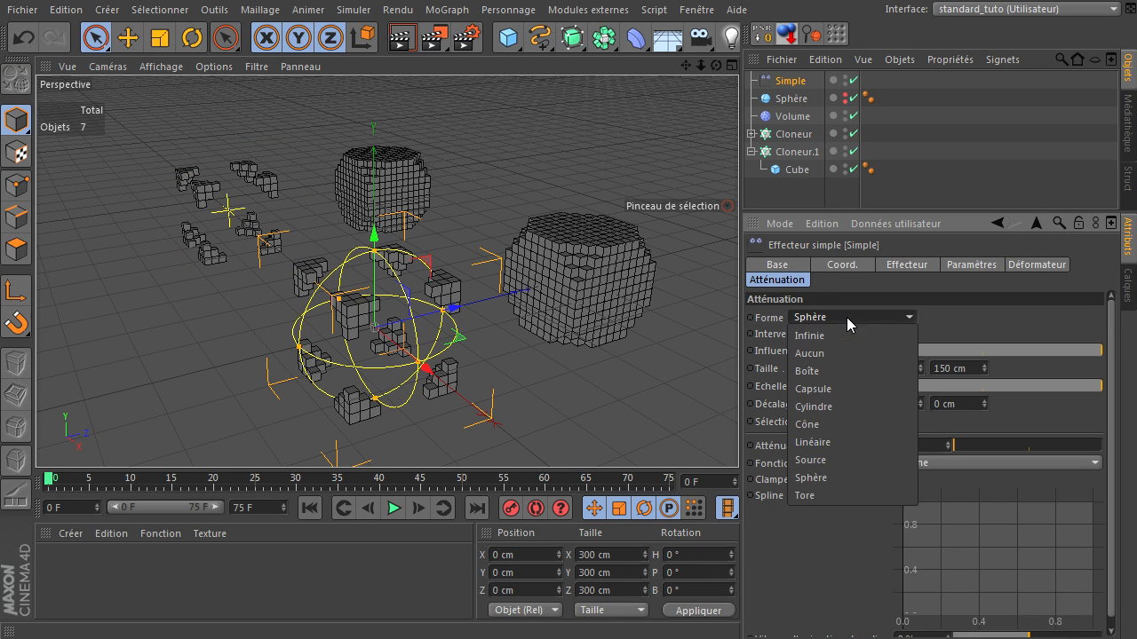
pyautogui.click(838, 461)
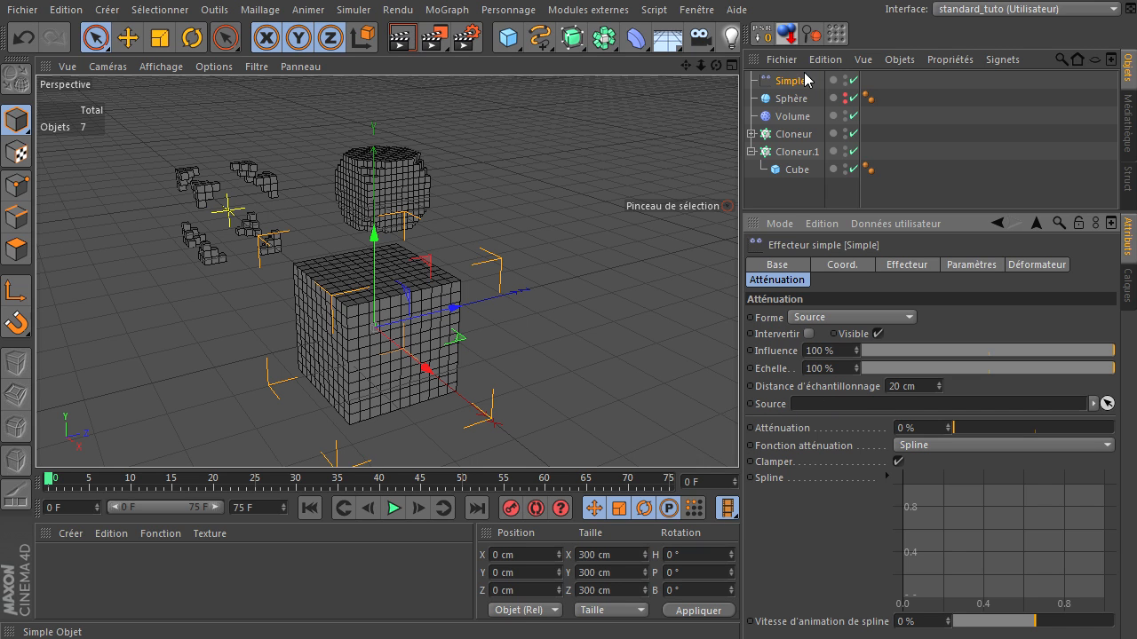
pyautogui.click(795, 118)
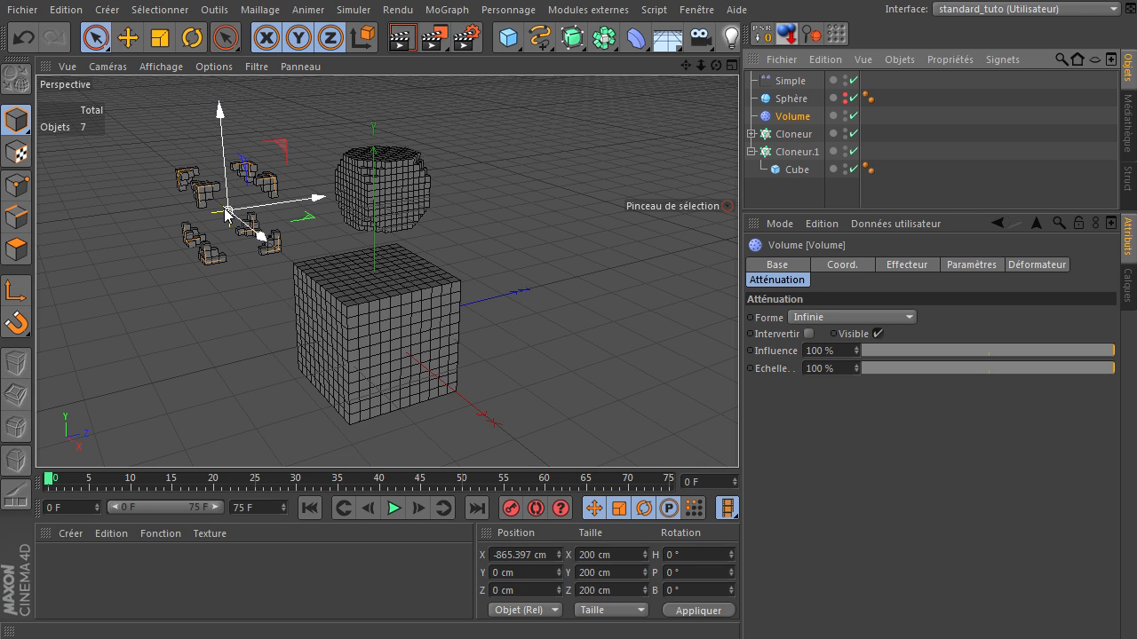
pyautogui.click(790, 81)
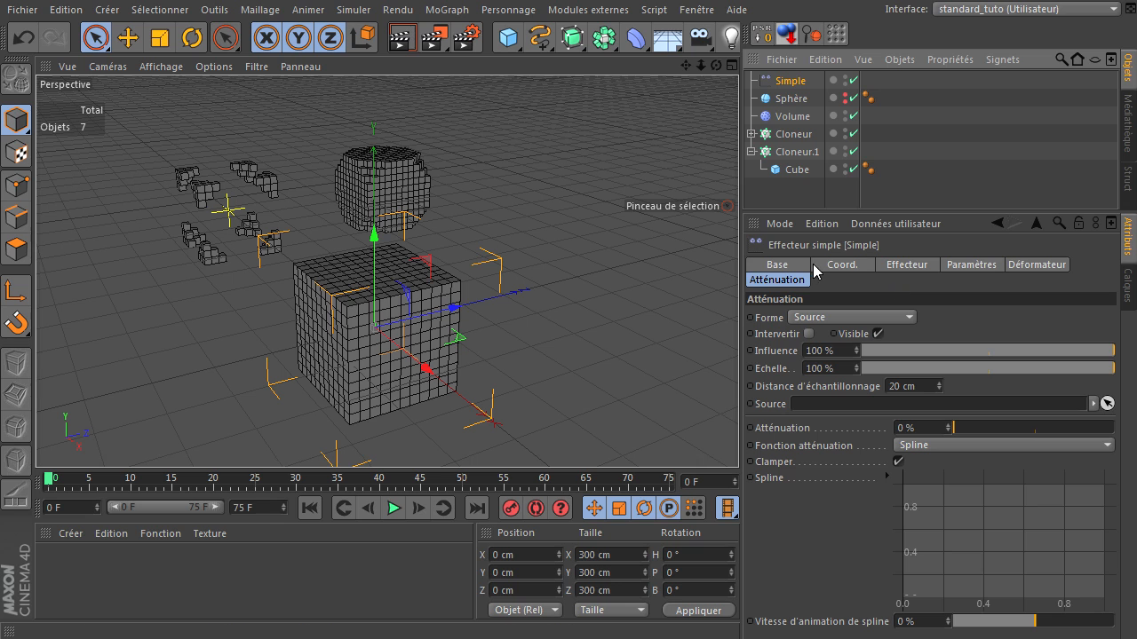
pyautogui.click(866, 317)
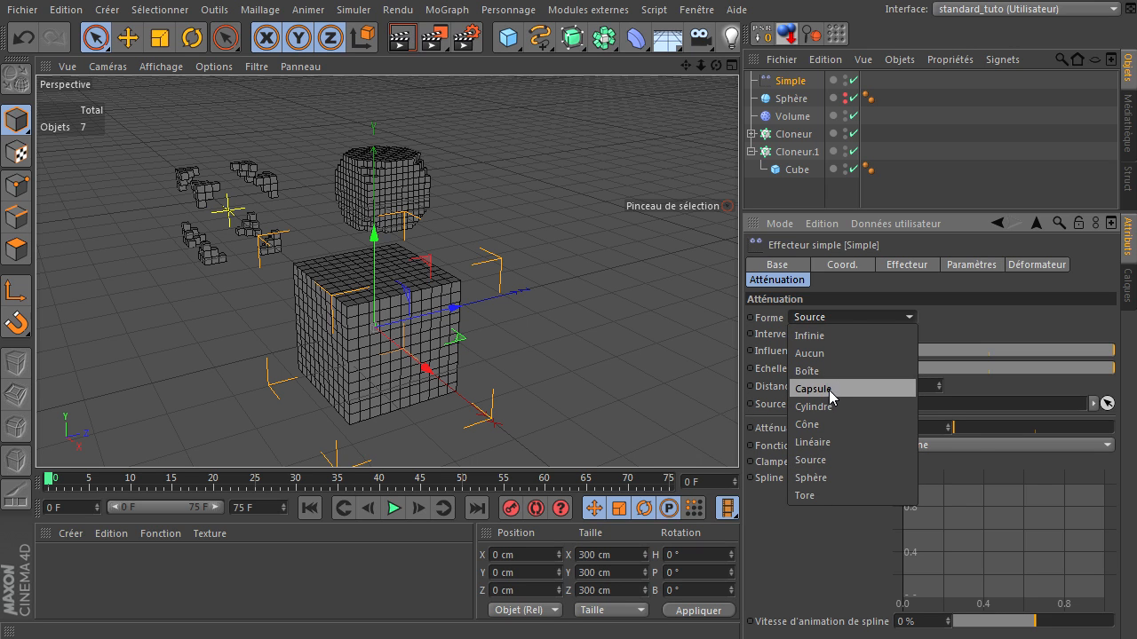
pyautogui.click(1043, 315)
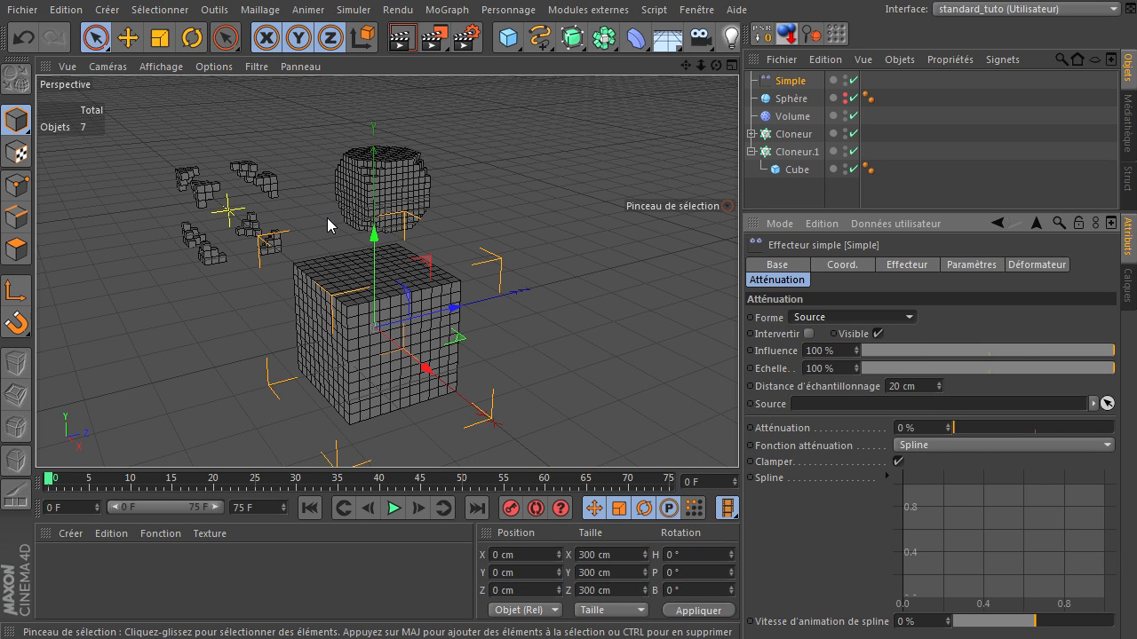
pyautogui.click(855, 312)
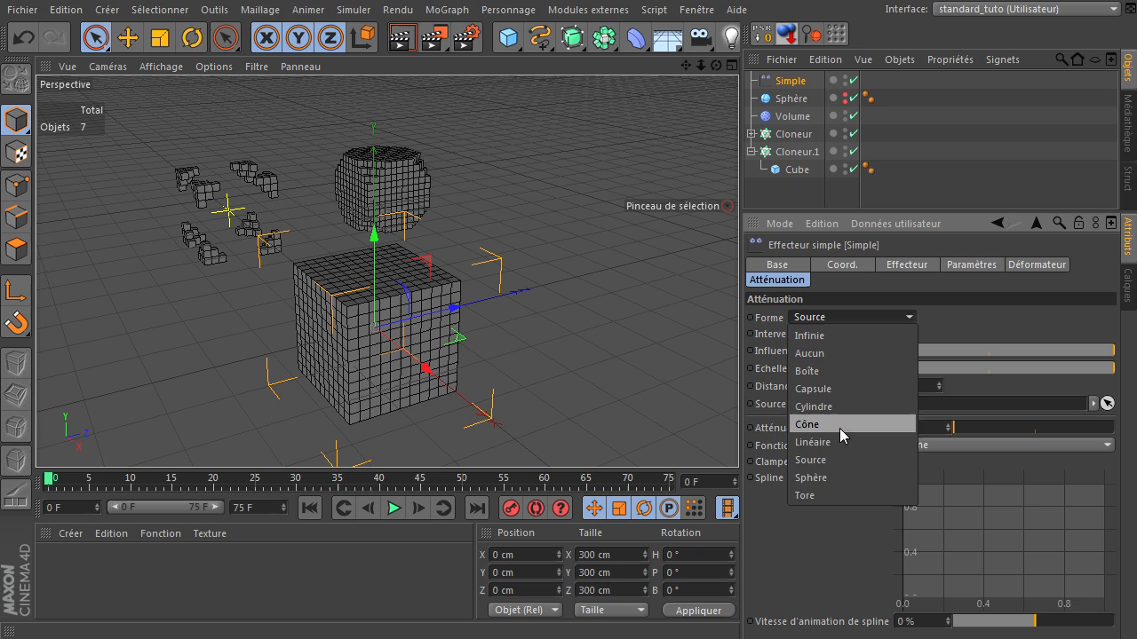
pyautogui.click(834, 475)
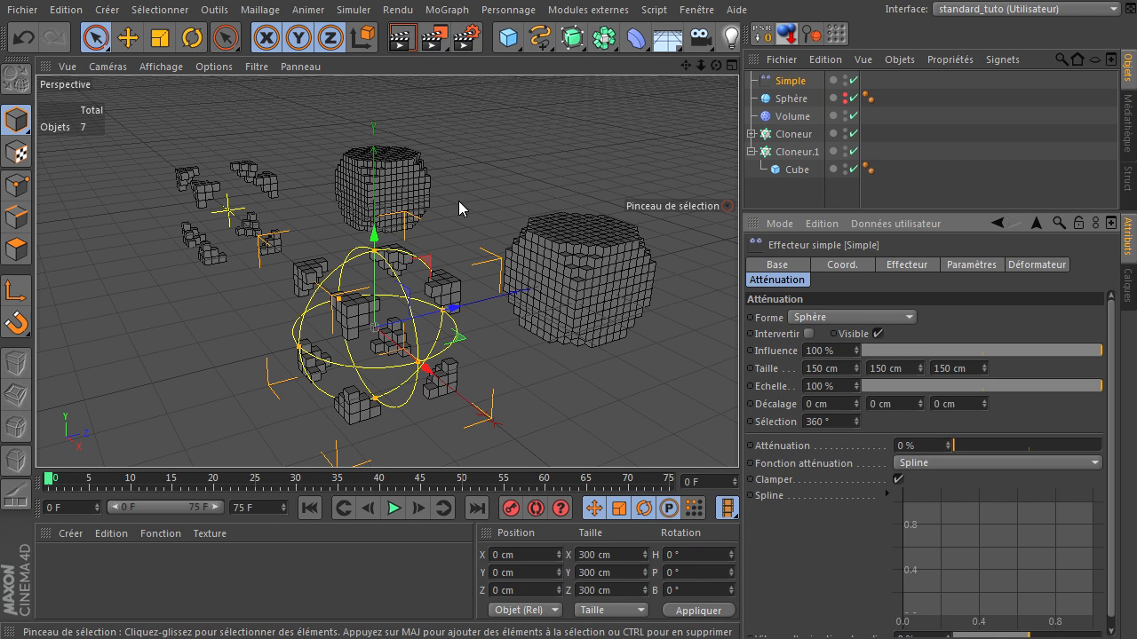
# Compare the Volume effector's falloff settings with the Simple effector's while viewing both sets of clones, and deselect everything
pyautogui.click(783, 197)
pyautogui.moveTo(738, 435)
pyautogui.keyDown('alt'); pyautogui.mouseDown()
pyautogui.moveTo(745, 443)
pyautogui.moveTo(738, 436)
pyautogui.mouseUp(); pyautogui.keyUp('alt')
pyautogui.click(788, 116)
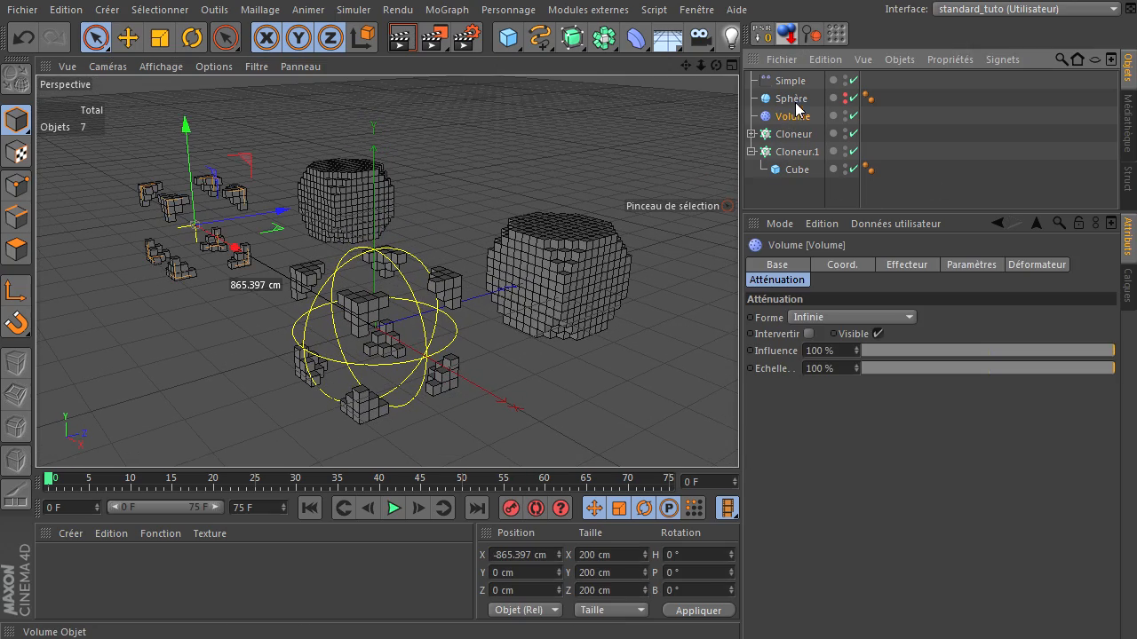
pyautogui.click(793, 81)
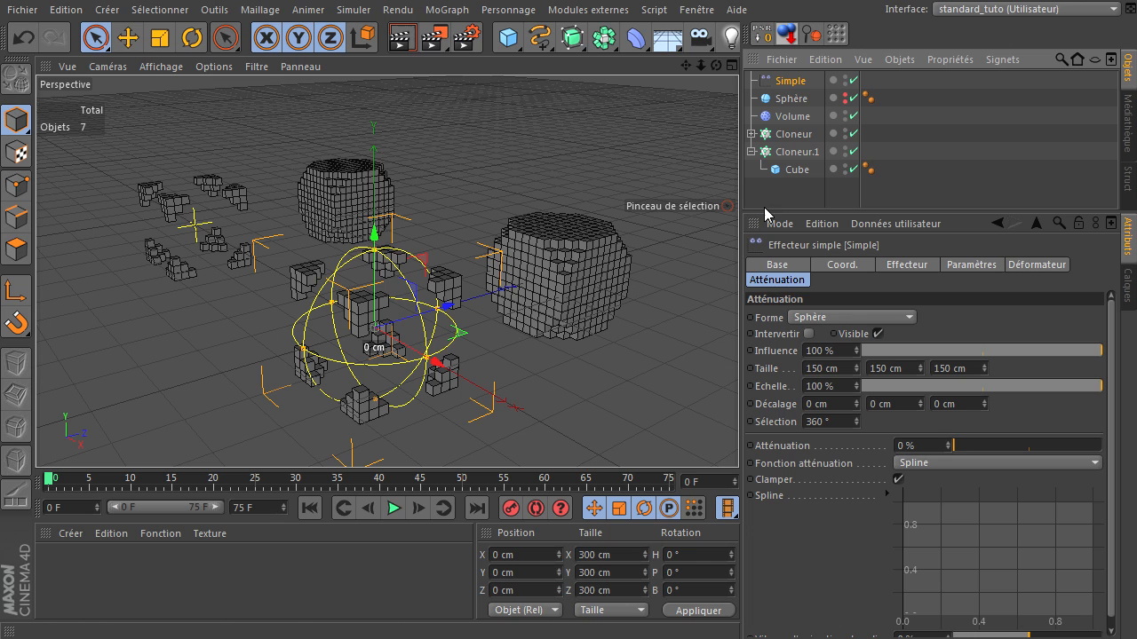
pyautogui.click(790, 200)
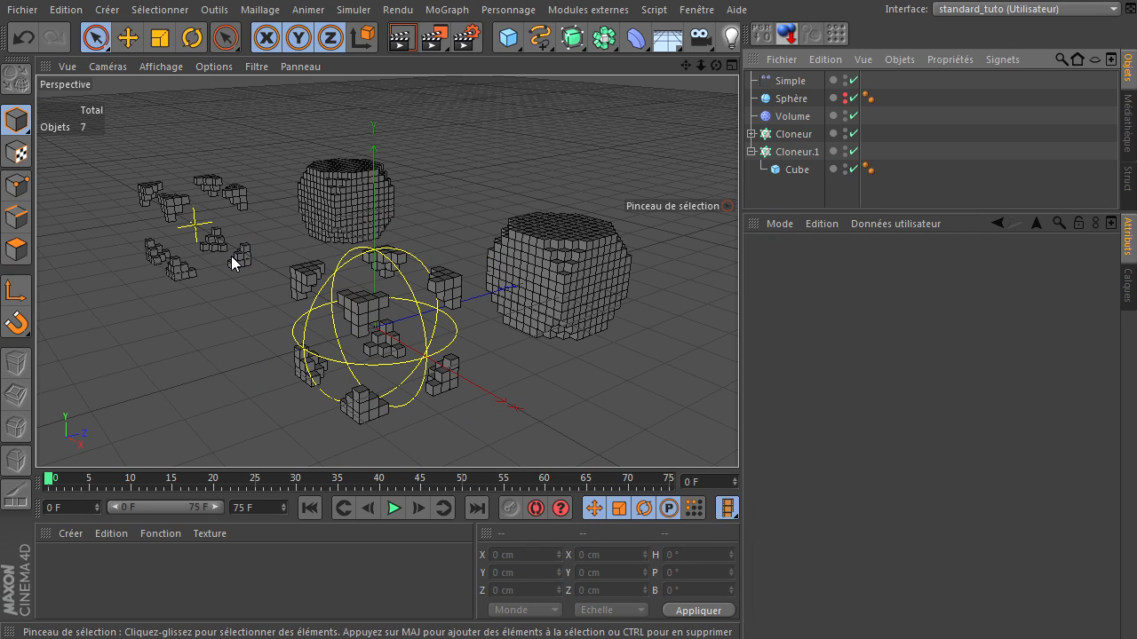
# Examine the Volume effector's deformer, transformation, Objet Volume, coordinate, basic and falloff settings
pyautogui.click(790, 117)
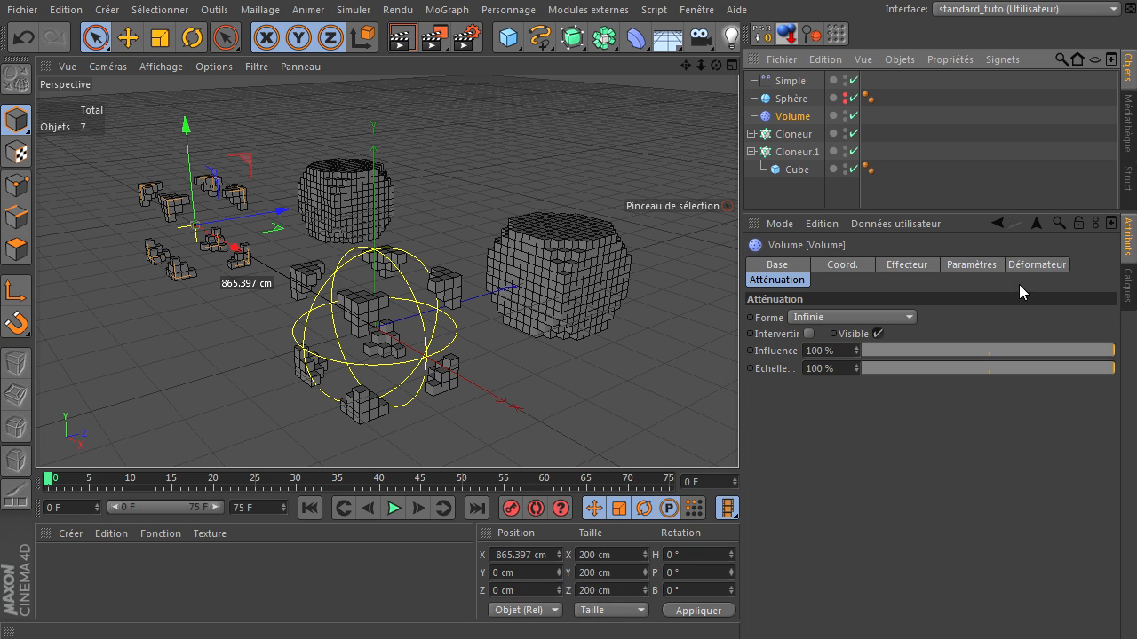
pyautogui.click(1034, 265)
pyautogui.click(954, 266)
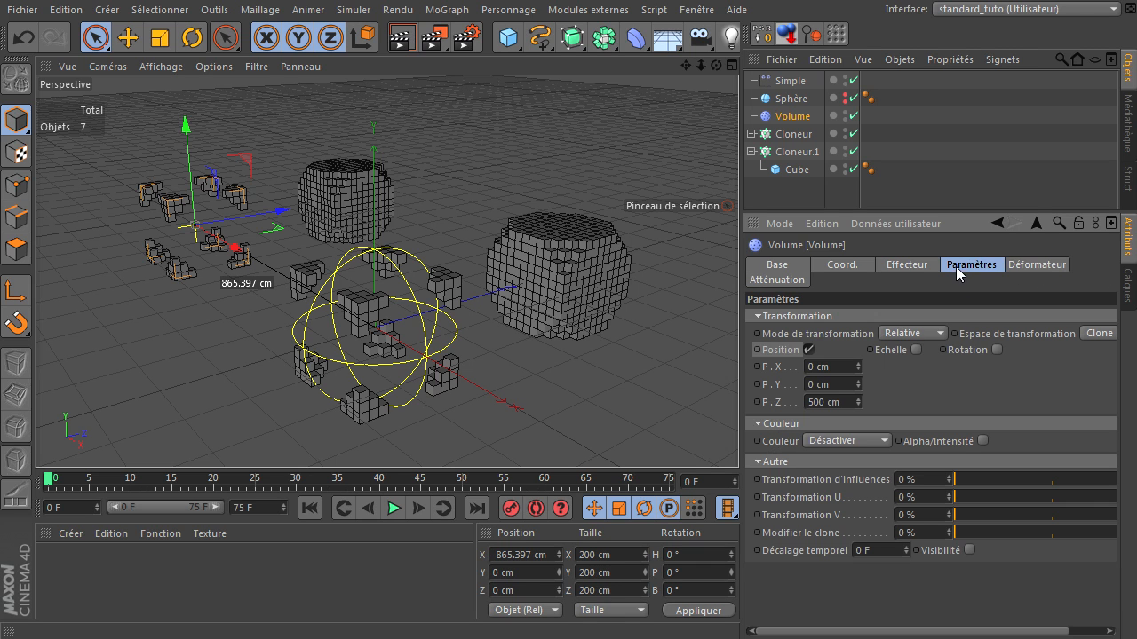
pyautogui.click(1036, 265)
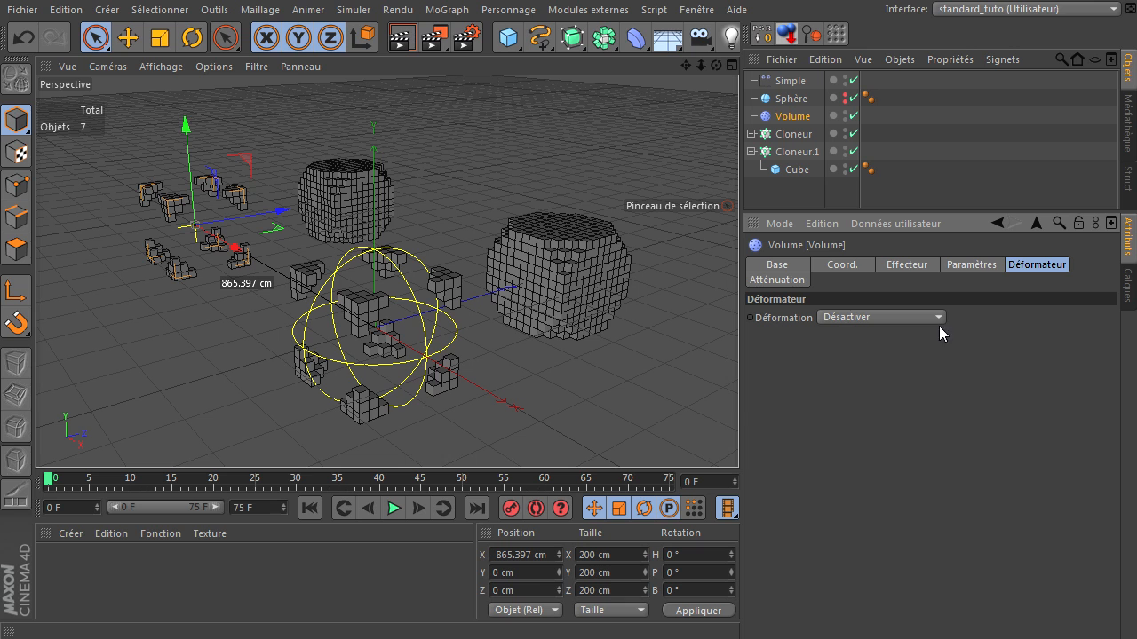
pyautogui.click(994, 268)
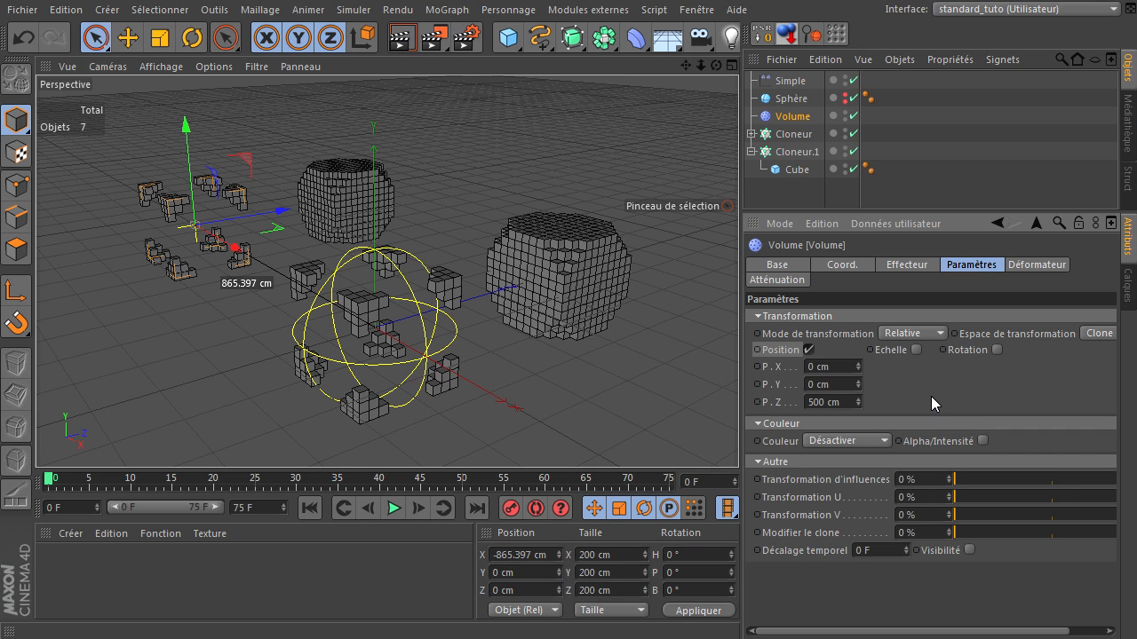
pyautogui.click(907, 265)
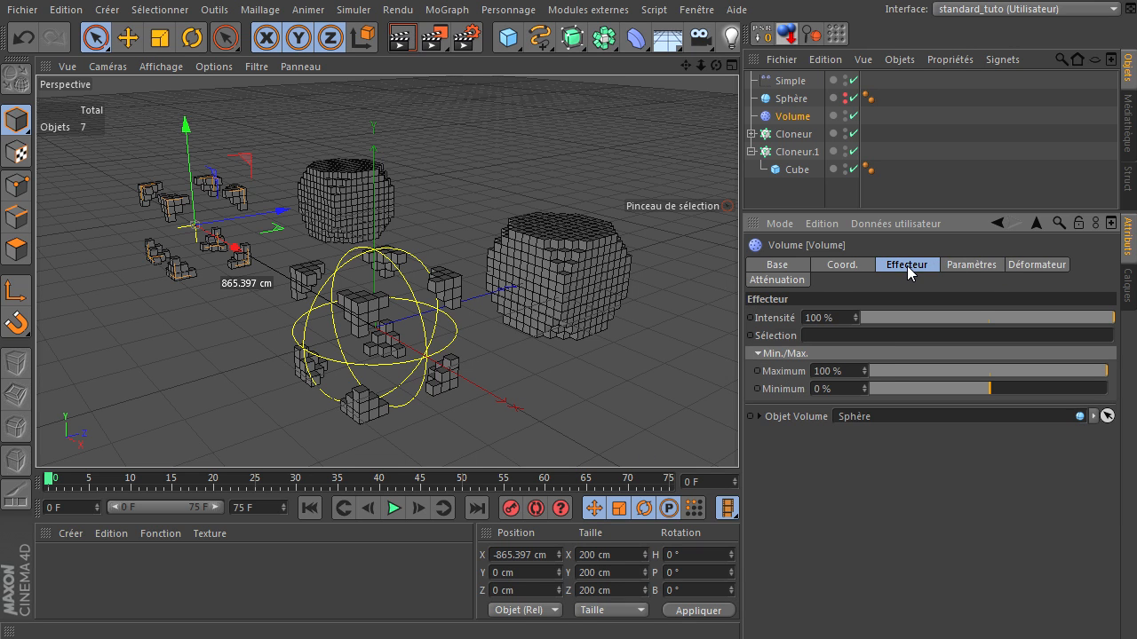
pyautogui.click(843, 265)
pyautogui.click(779, 266)
pyautogui.click(776, 280)
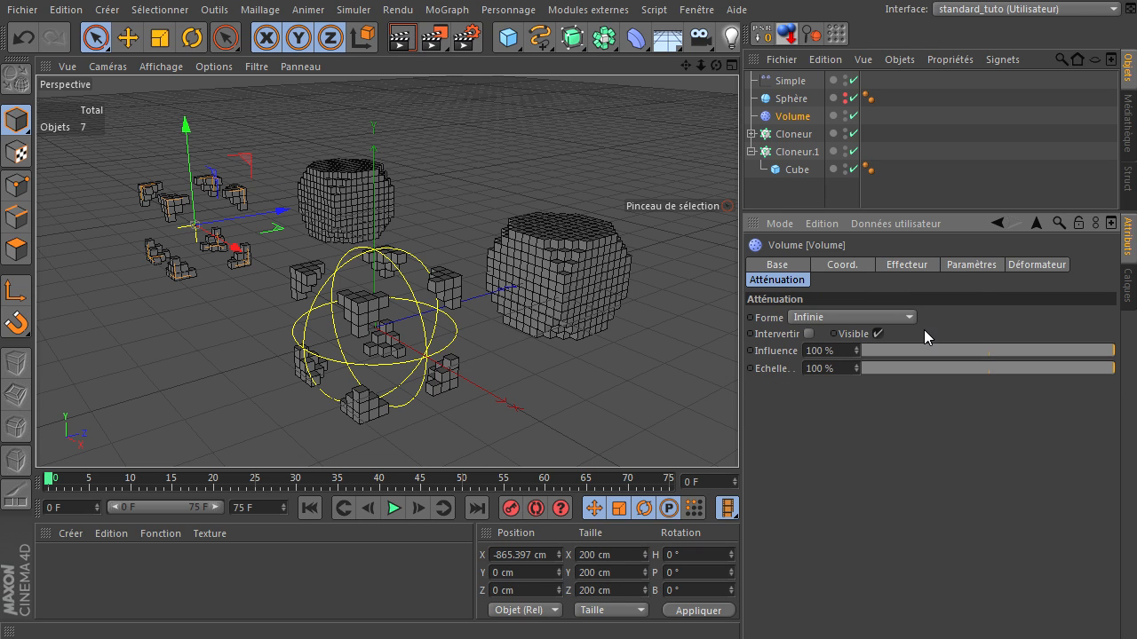
# Try Boîte as the Volume effector's falloff shape, return the shape to Infinie, and deselect the effector
pyautogui.click(796, 125)
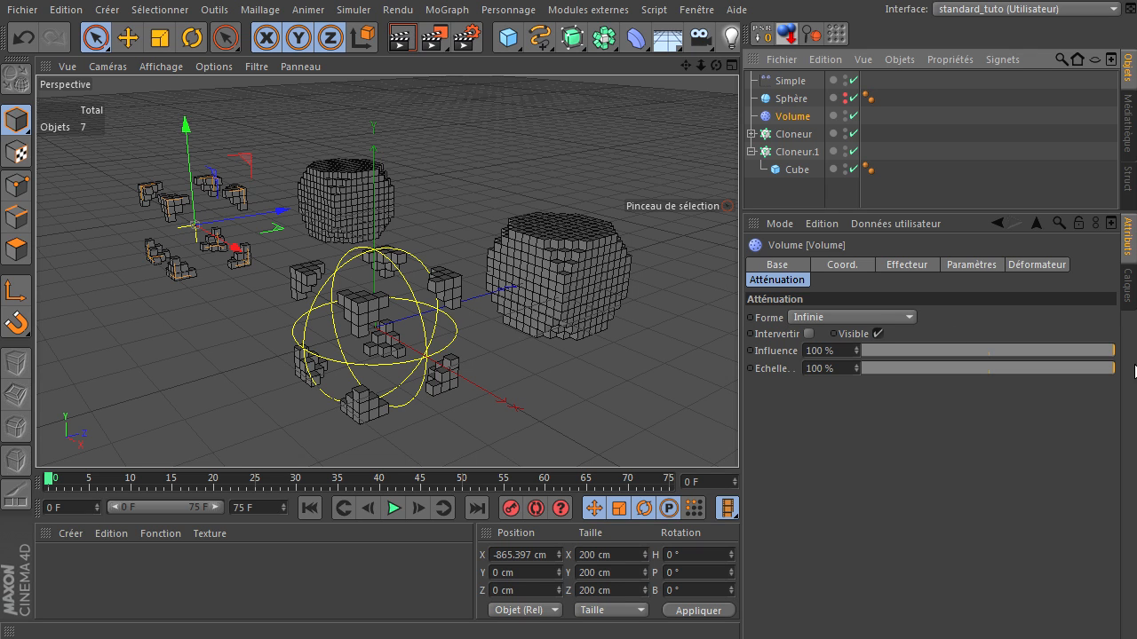
pyautogui.click(851, 317)
pyautogui.click(858, 362)
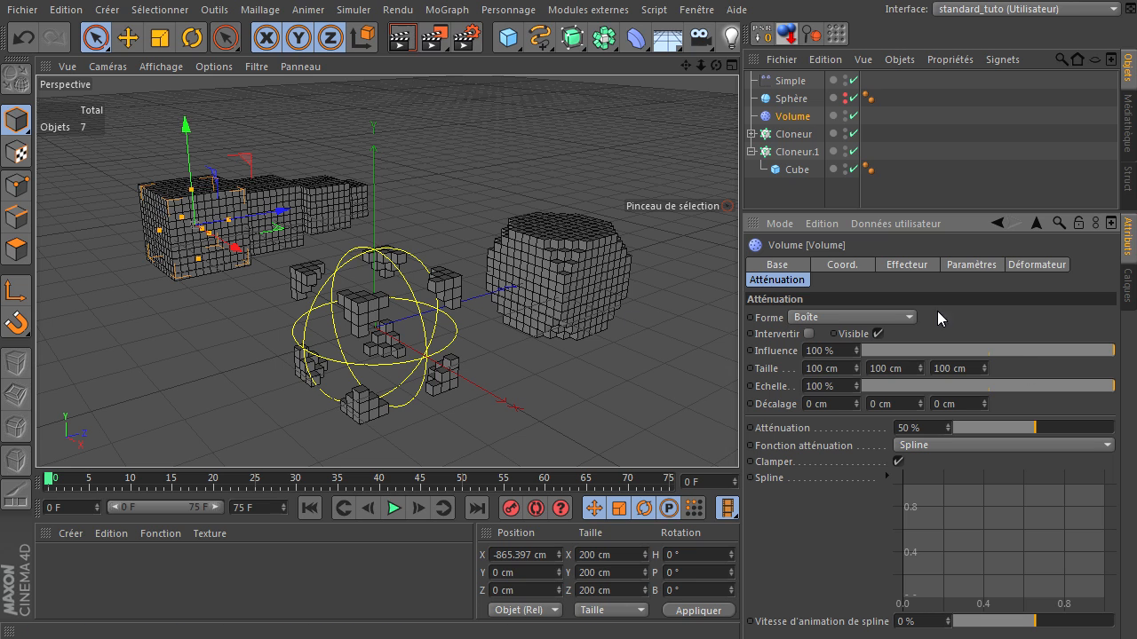
pyautogui.click(873, 316)
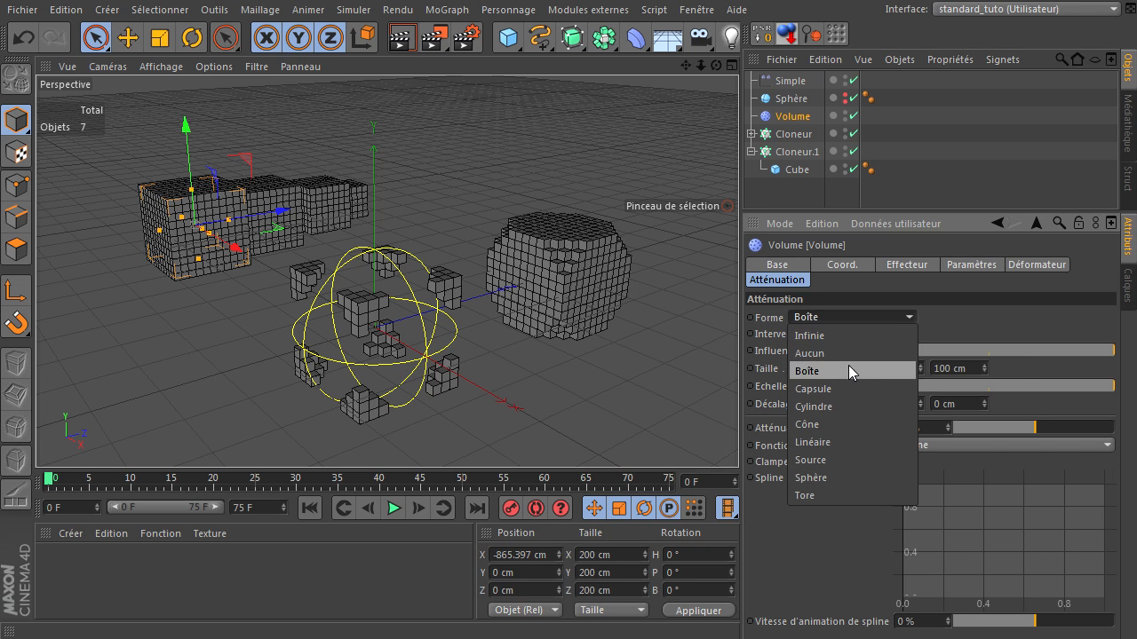
pyautogui.click(860, 337)
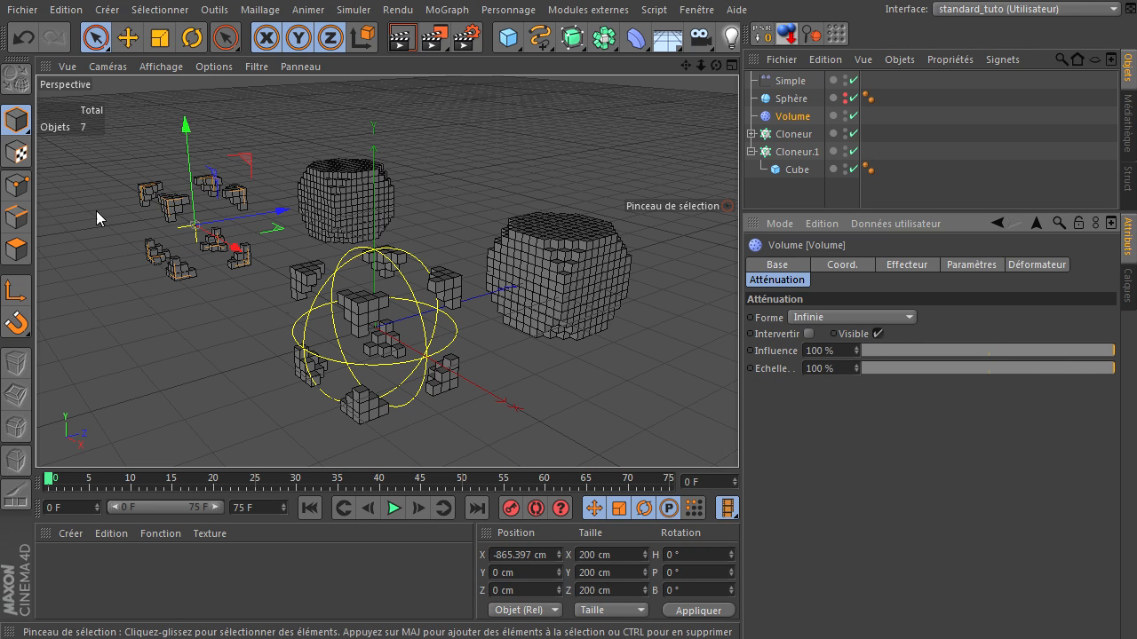
pyautogui.click(779, 201)
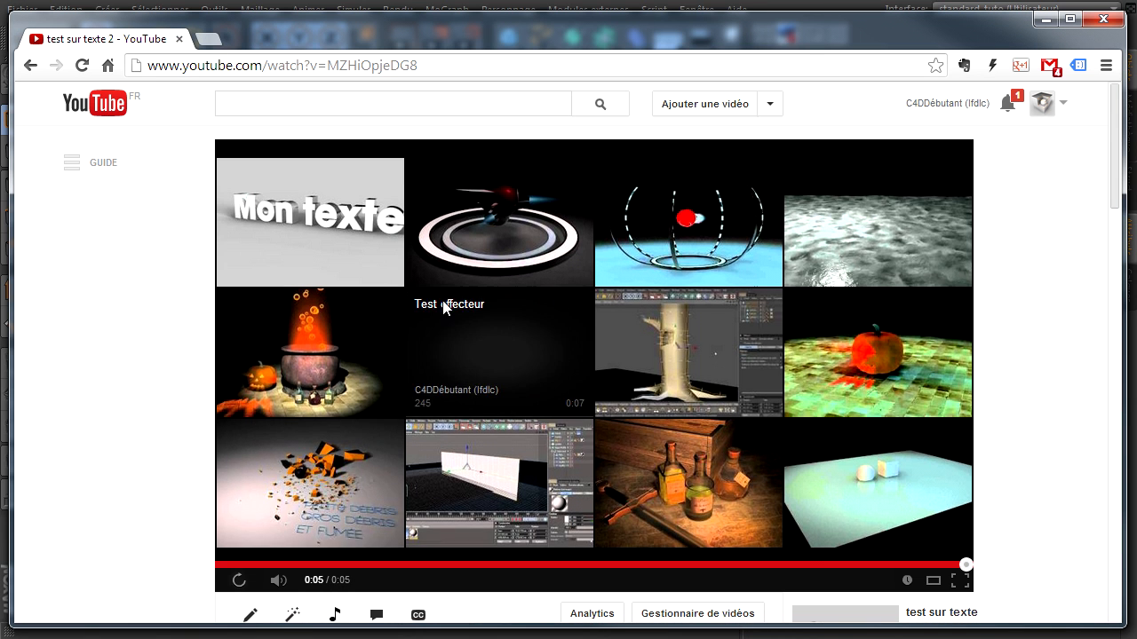
# Replay the "test sur texte 2" YouTube video in the browser to view the text effect and return to CINEMA 4D
pyautogui.click(237, 582)
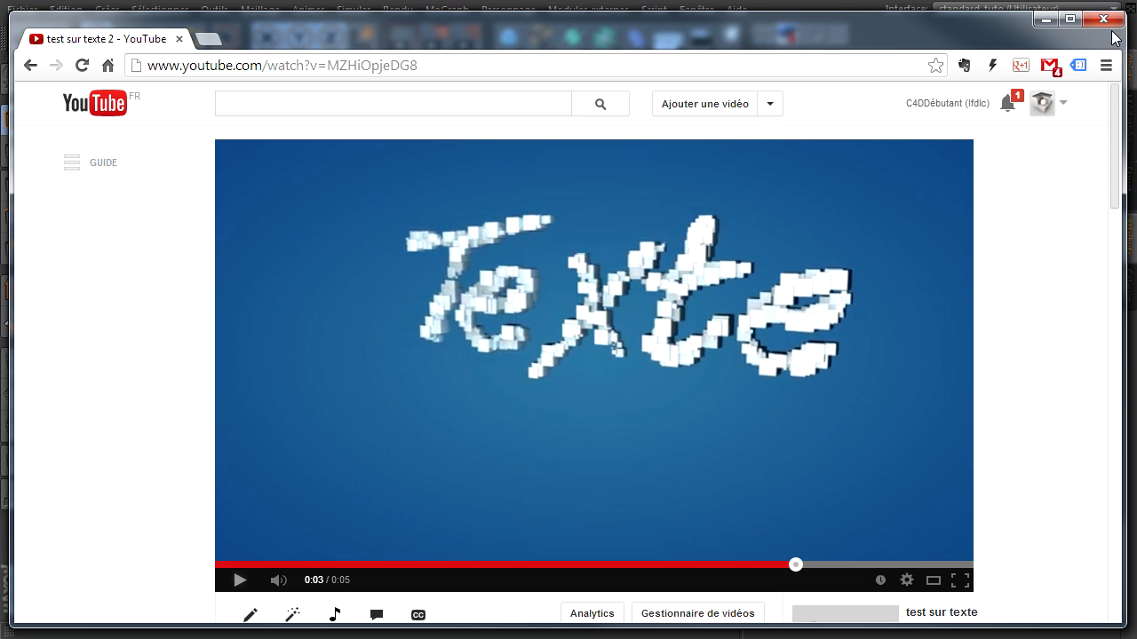
pyautogui.click(1048, 19)
pyautogui.click(447, 10)
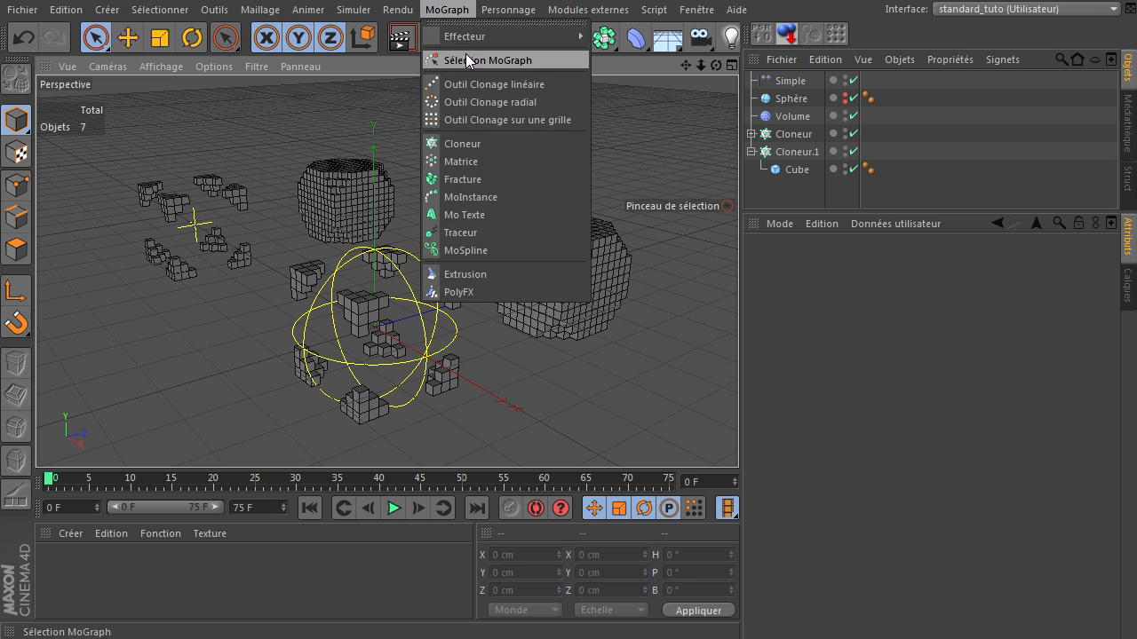
pyautogui.moveTo(478, 40)
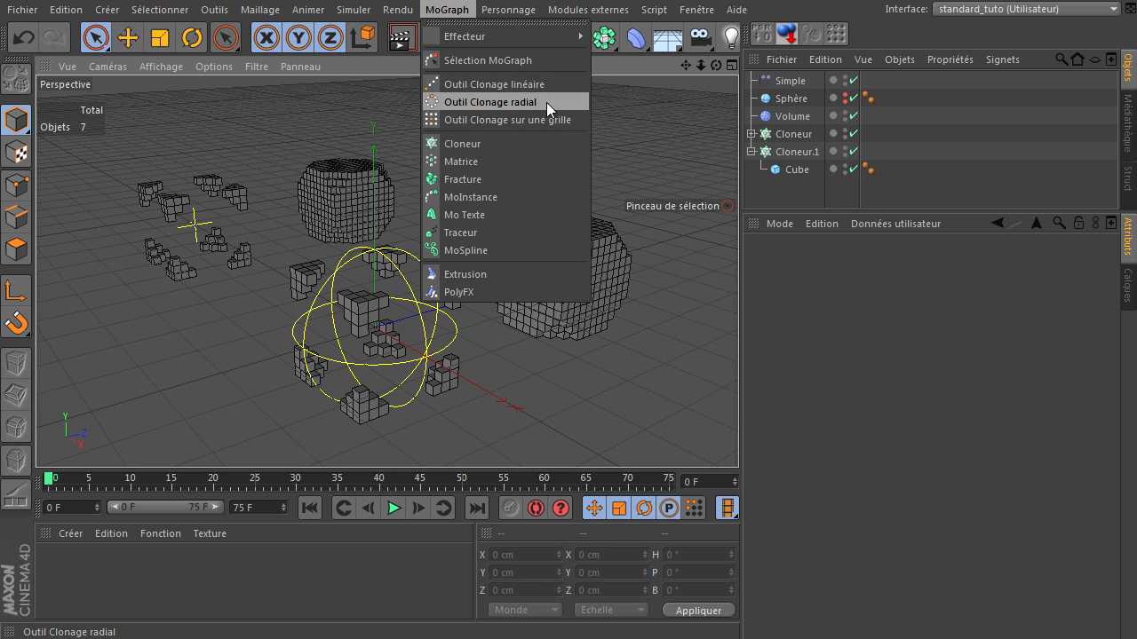
pyautogui.click(1030, 320)
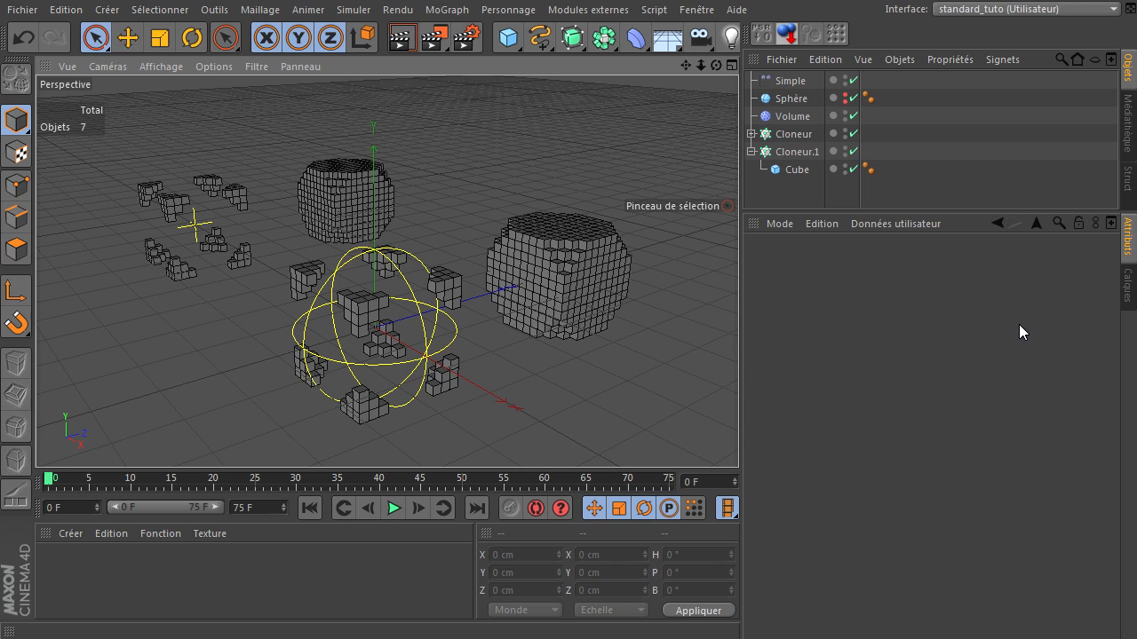
pyautogui.click(1019, 324)
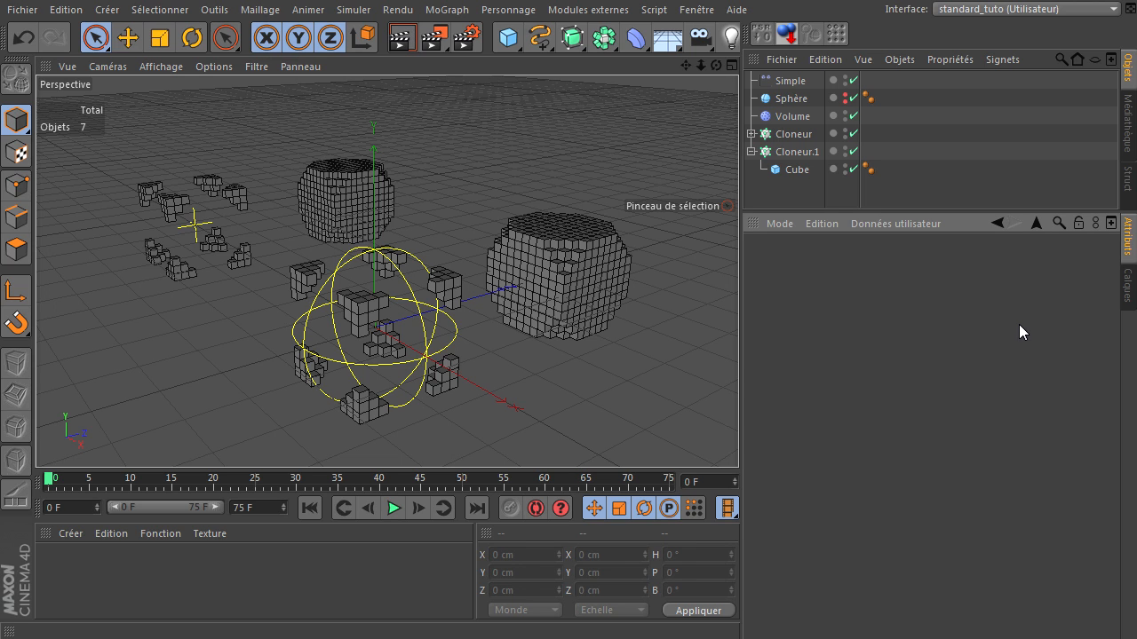